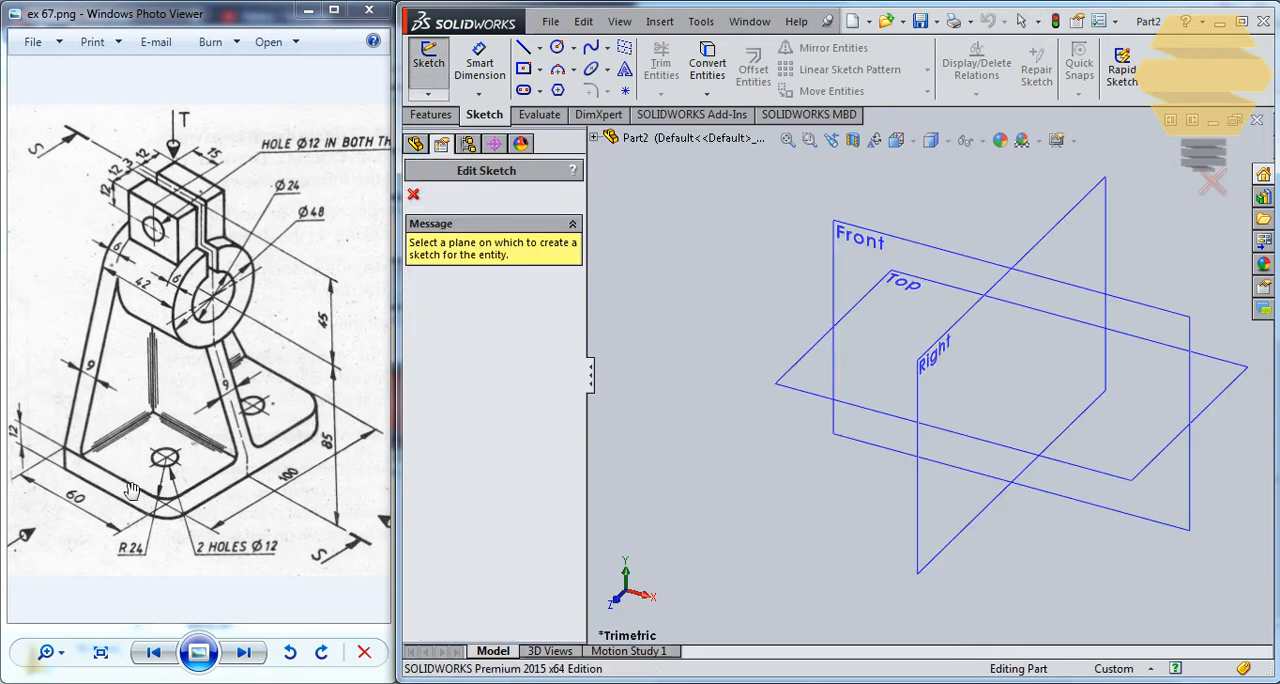
# Sketch a centre rectangle about 59 by 91 mm on the Top plane, centred horizontally in line with the origin.
pyautogui.click(802, 386)
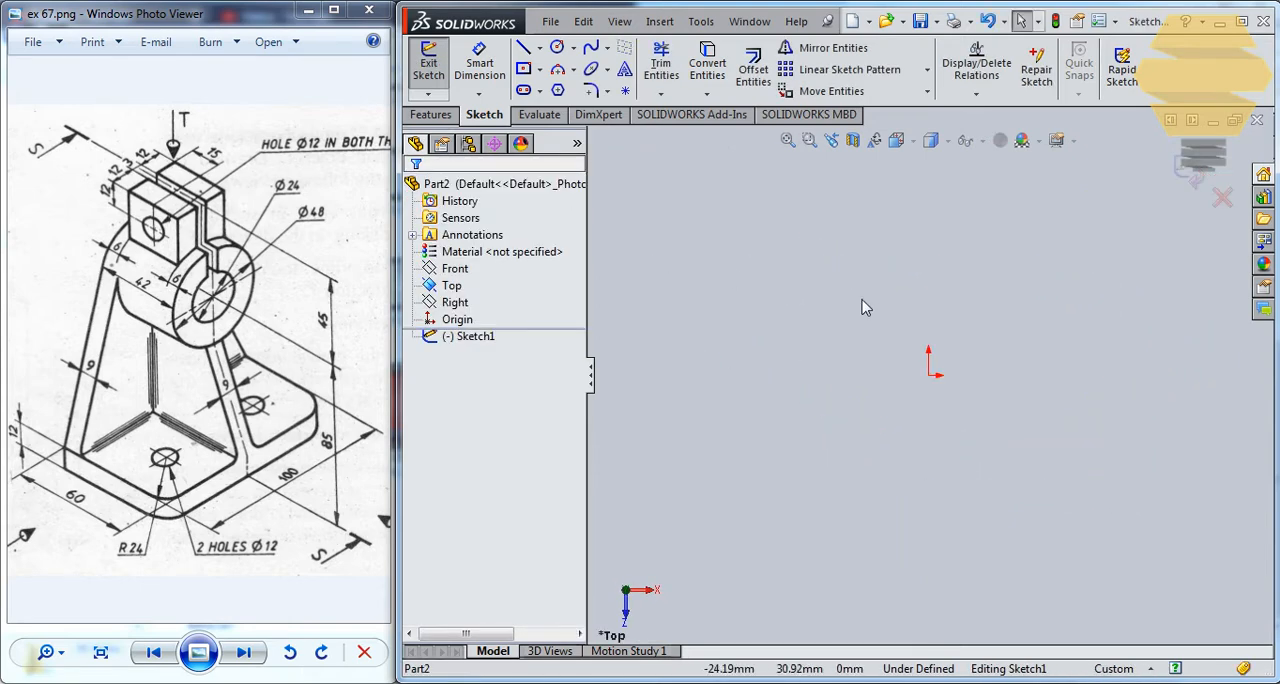
pyautogui.click(541, 72)
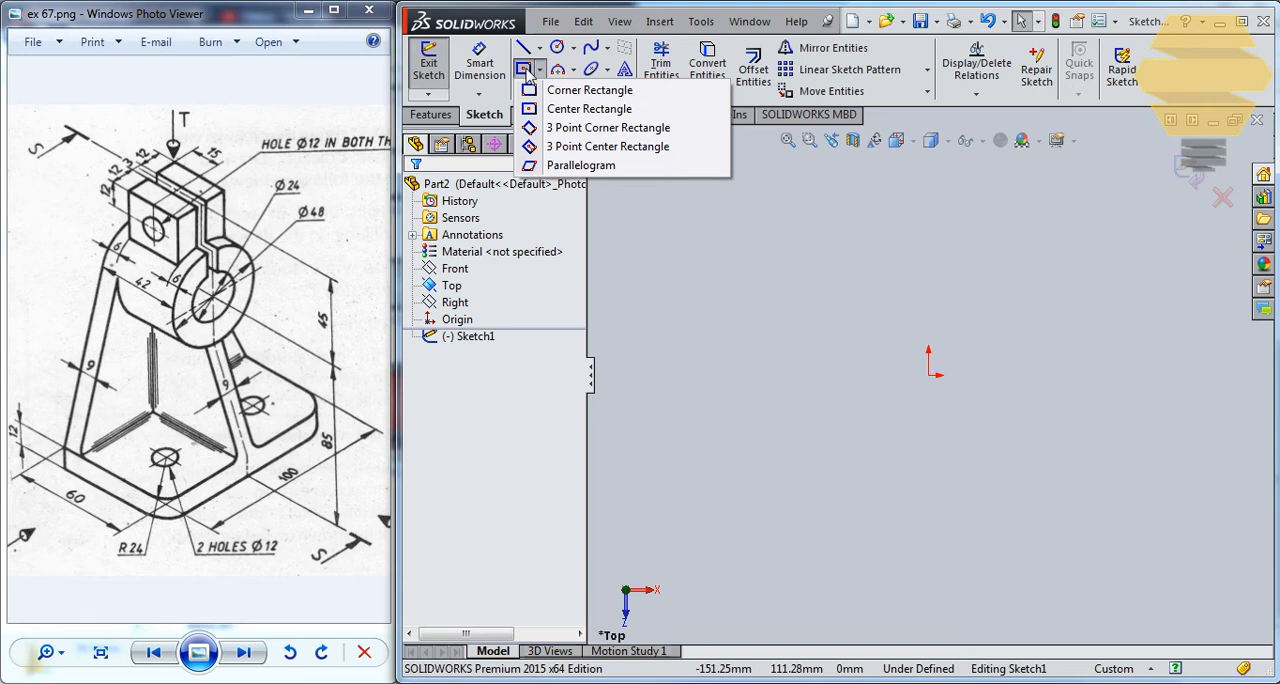
pyautogui.click(524, 70)
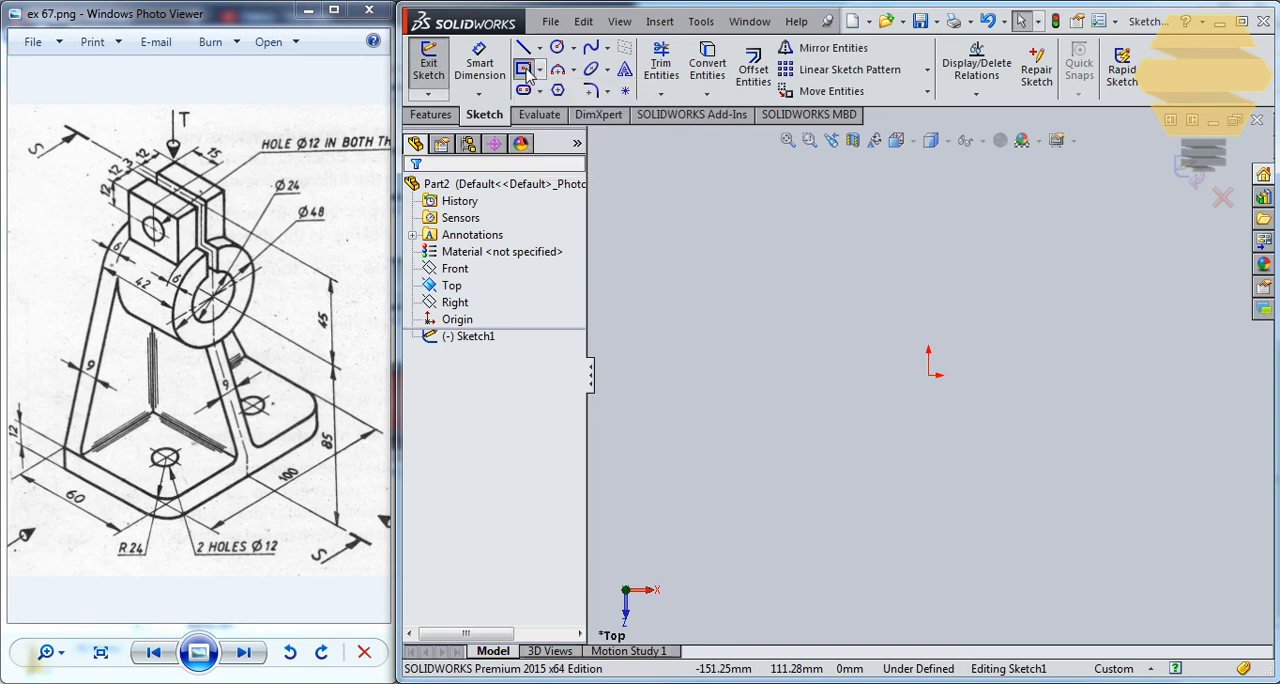
pyautogui.click(991, 375)
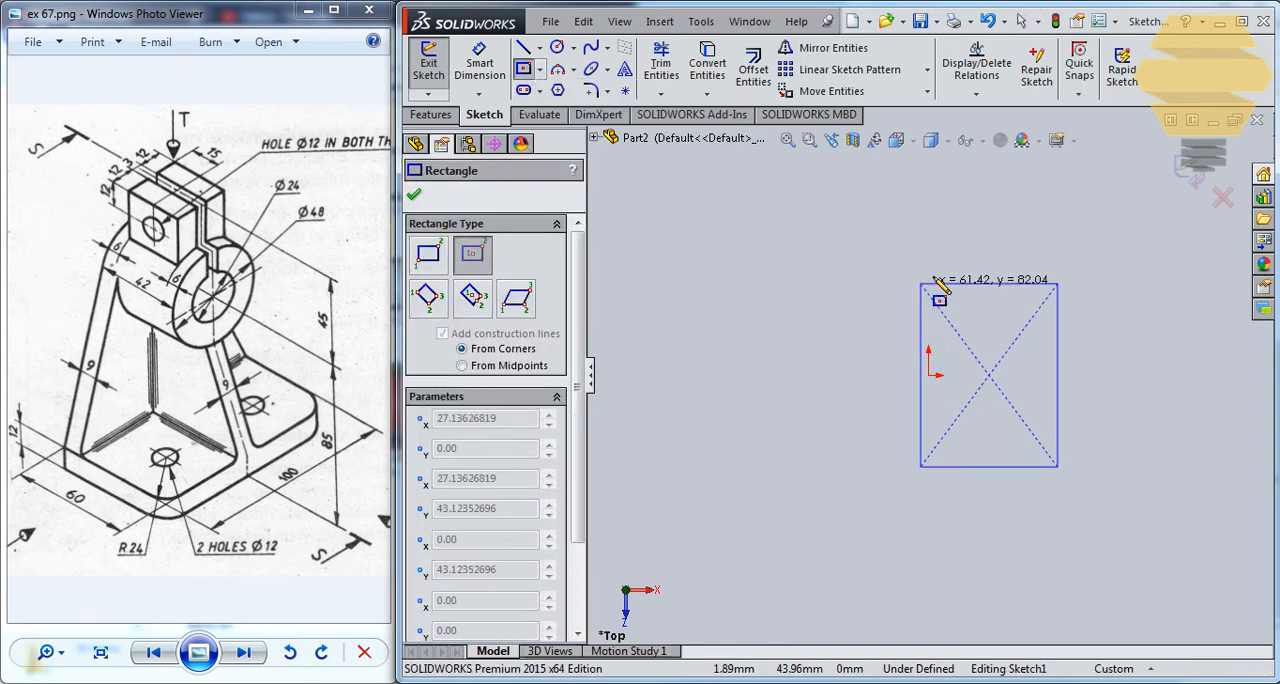
pyautogui.click(1049, 273)
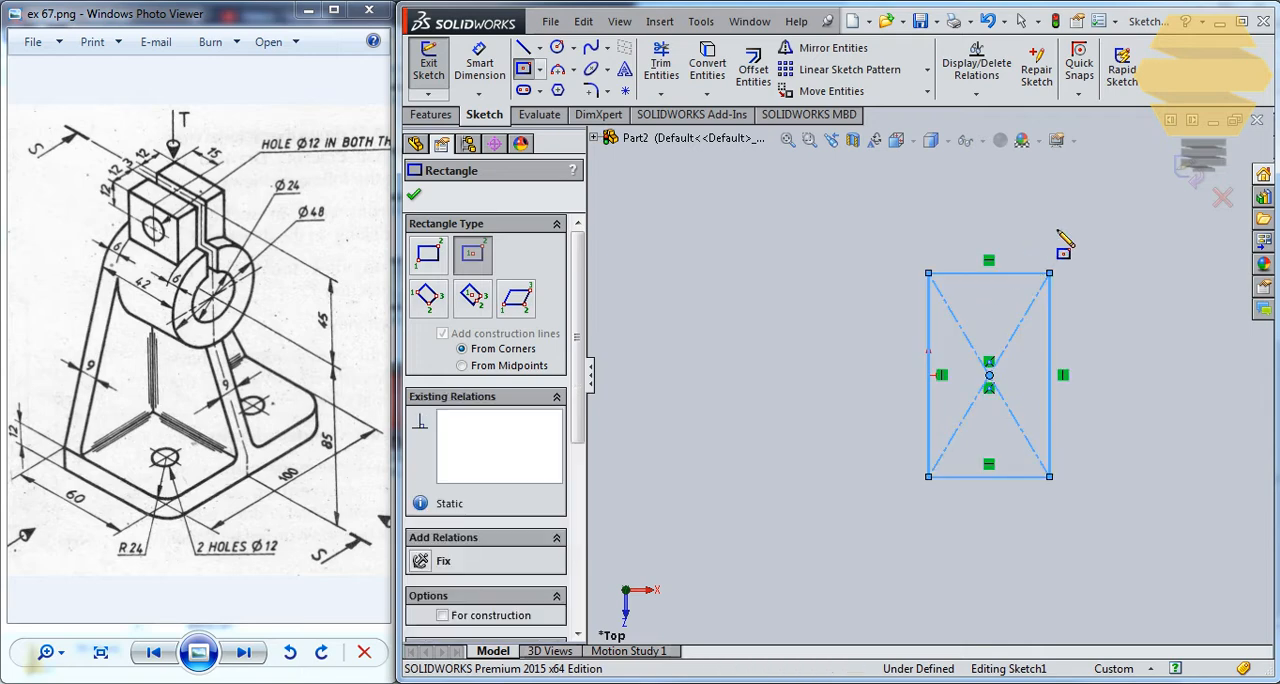
pyautogui.press('Escape')
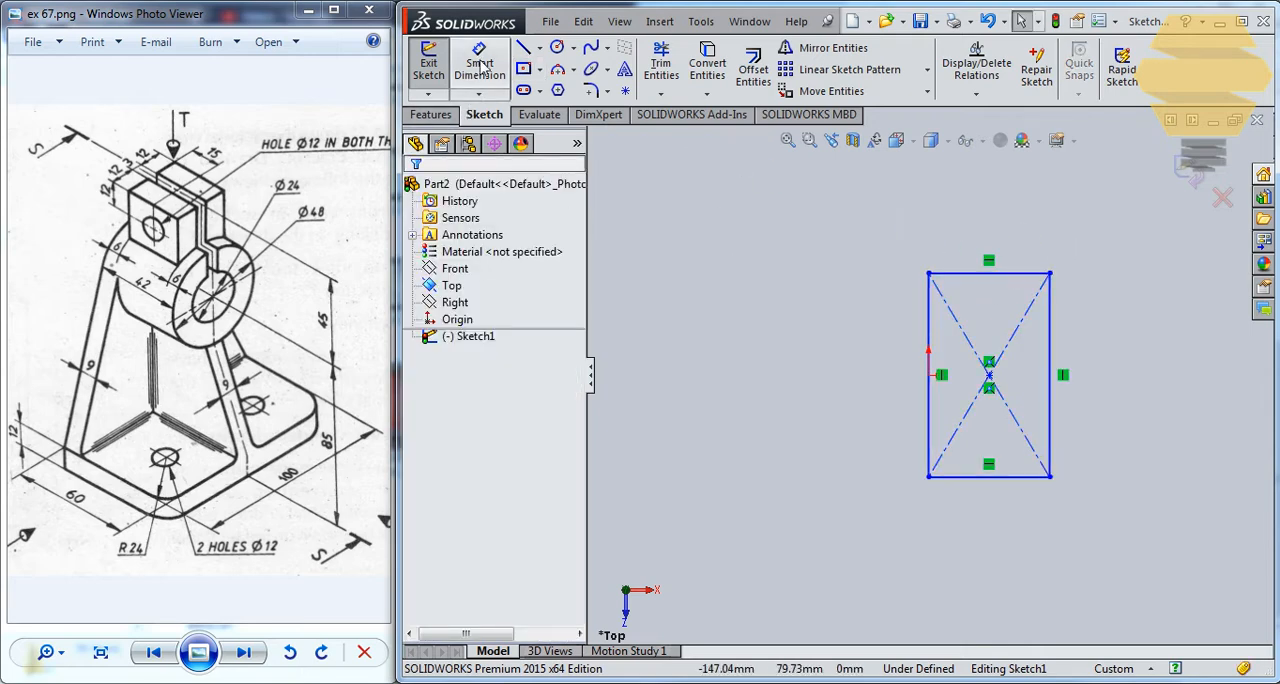
# Dimension the rectangle 100 mm along its vertical side and 60 mm along its horizontal side.
pyautogui.click(483, 66)
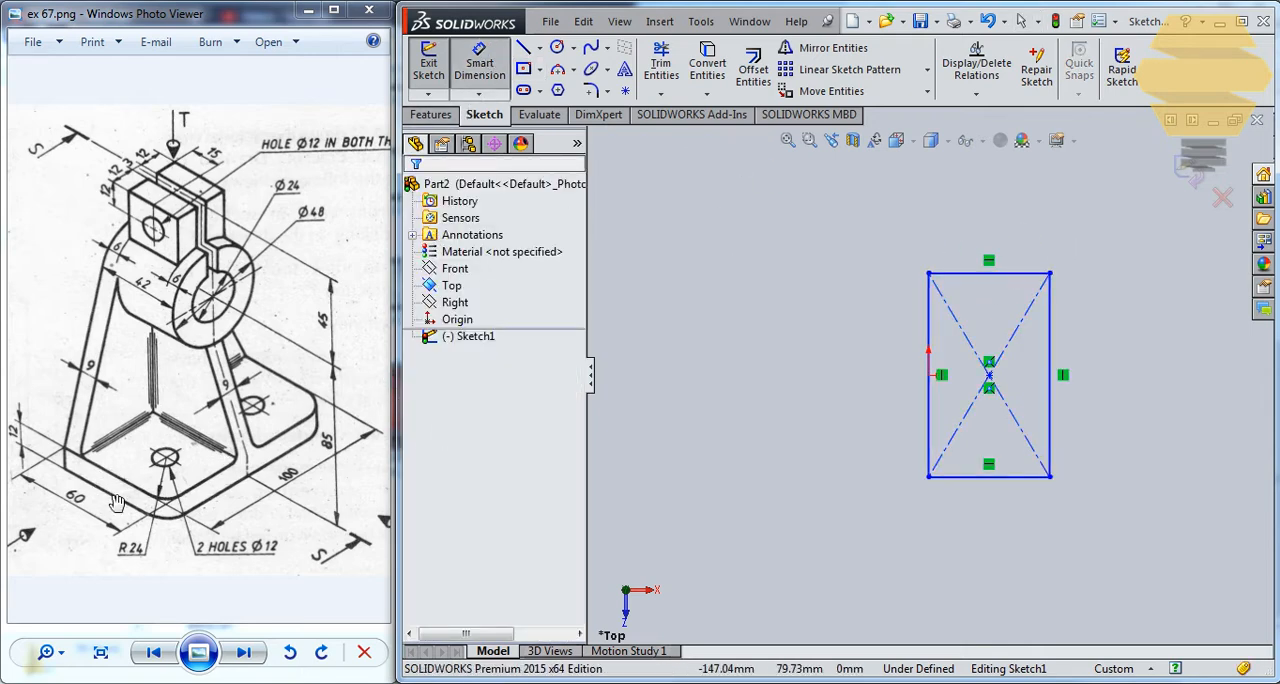
pyautogui.click(1050, 350)
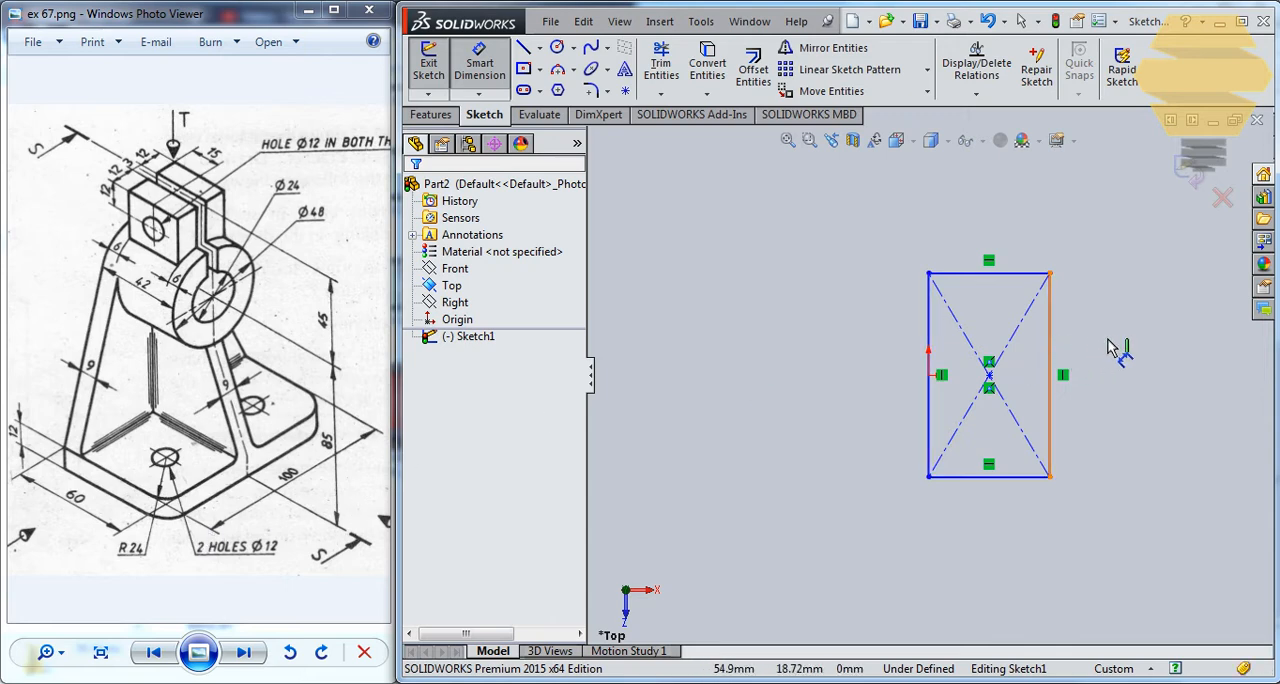
pyautogui.click(1115, 345)
pyautogui.write('100')
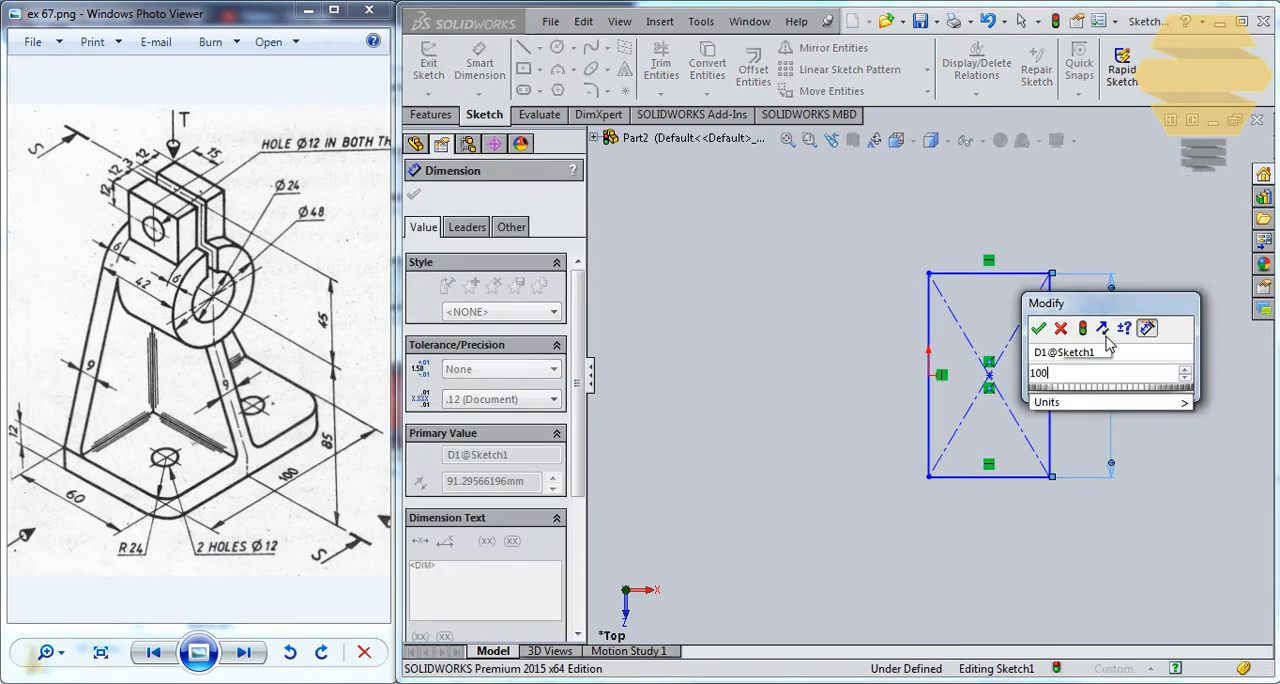
pyautogui.press('Return')
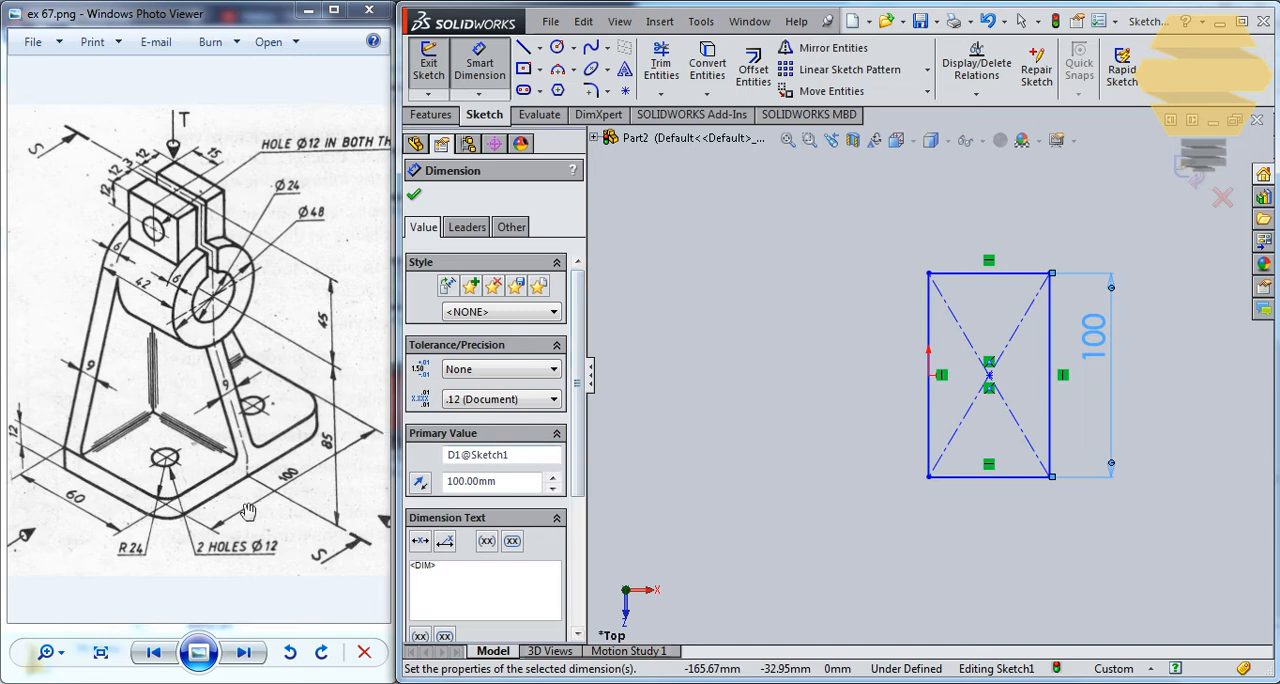
pyautogui.click(1015, 477)
pyautogui.click(1010, 528)
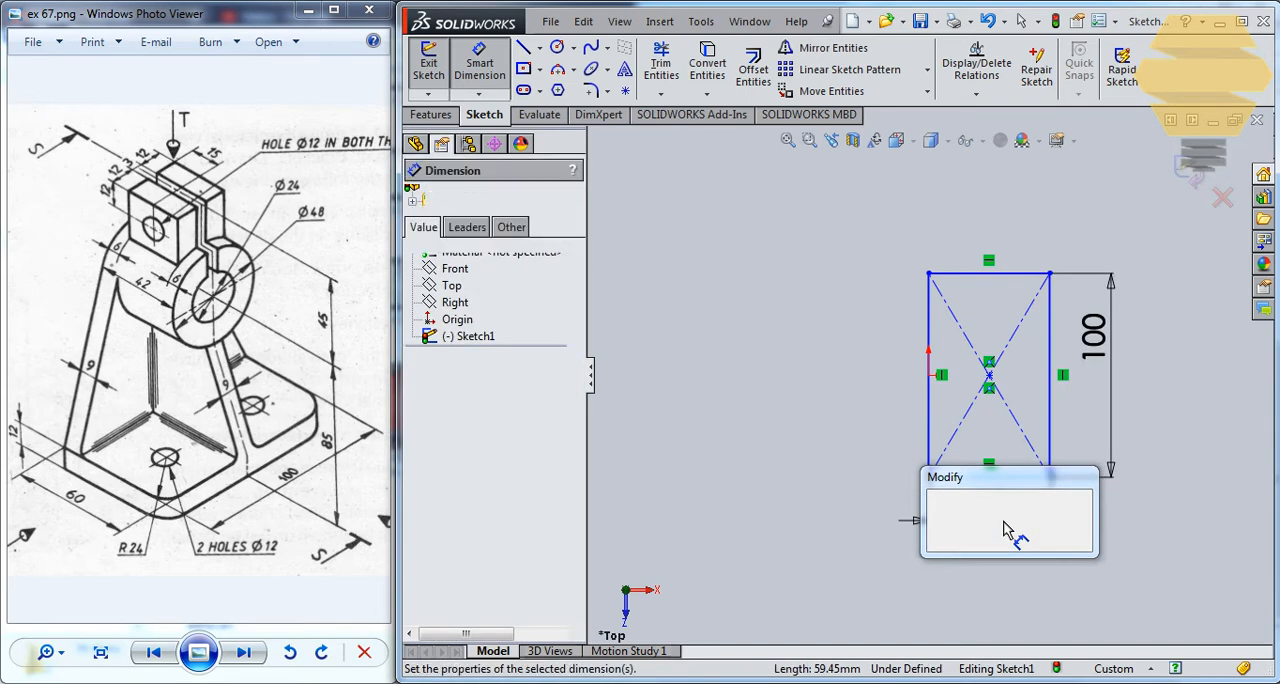
pyautogui.press('Return')
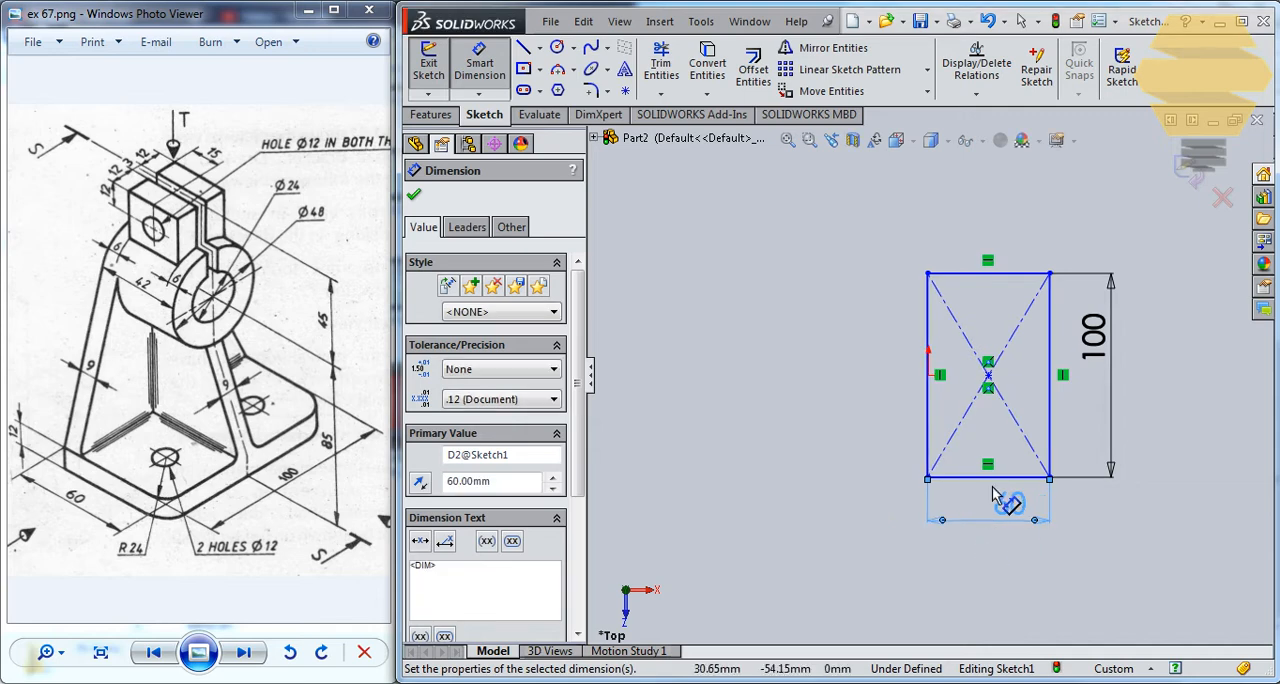
pyautogui.press('Escape')
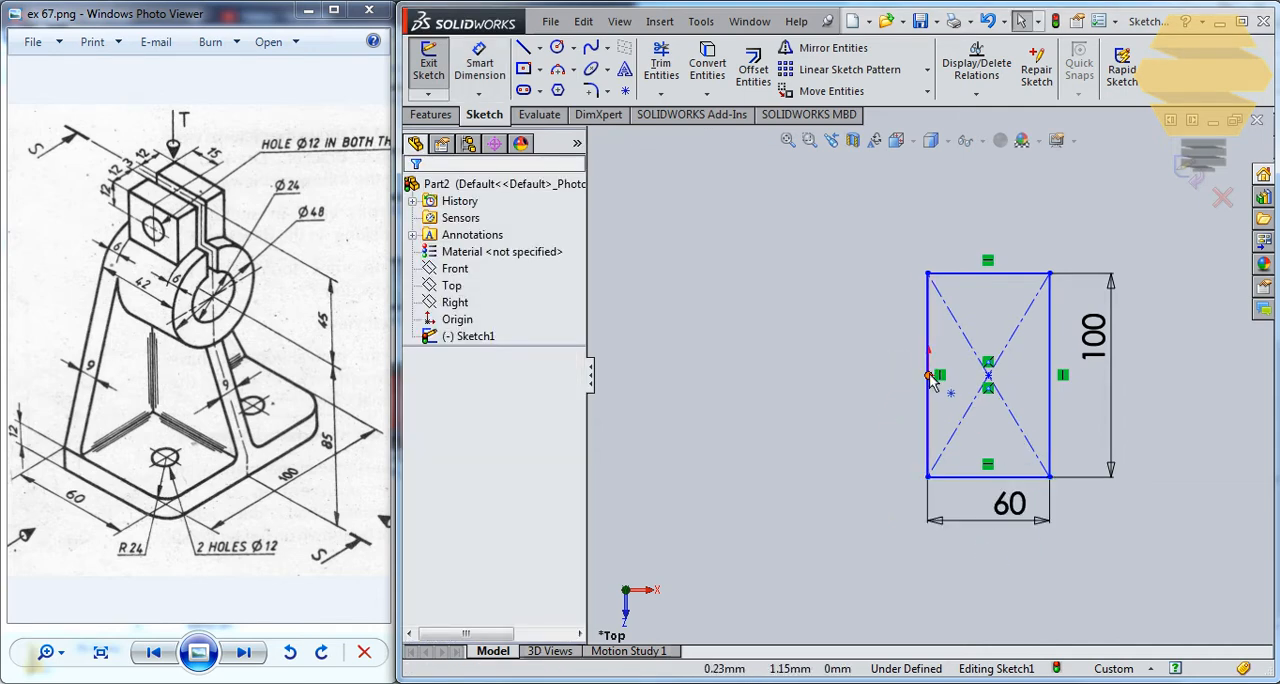
# Add Coincident and Midpoint relations between the rectangle's long edge near the origin and the origin.
pyautogui.keyDown('ctrl'); pyautogui.click(925, 400); pyautogui.keyUp('ctrl')
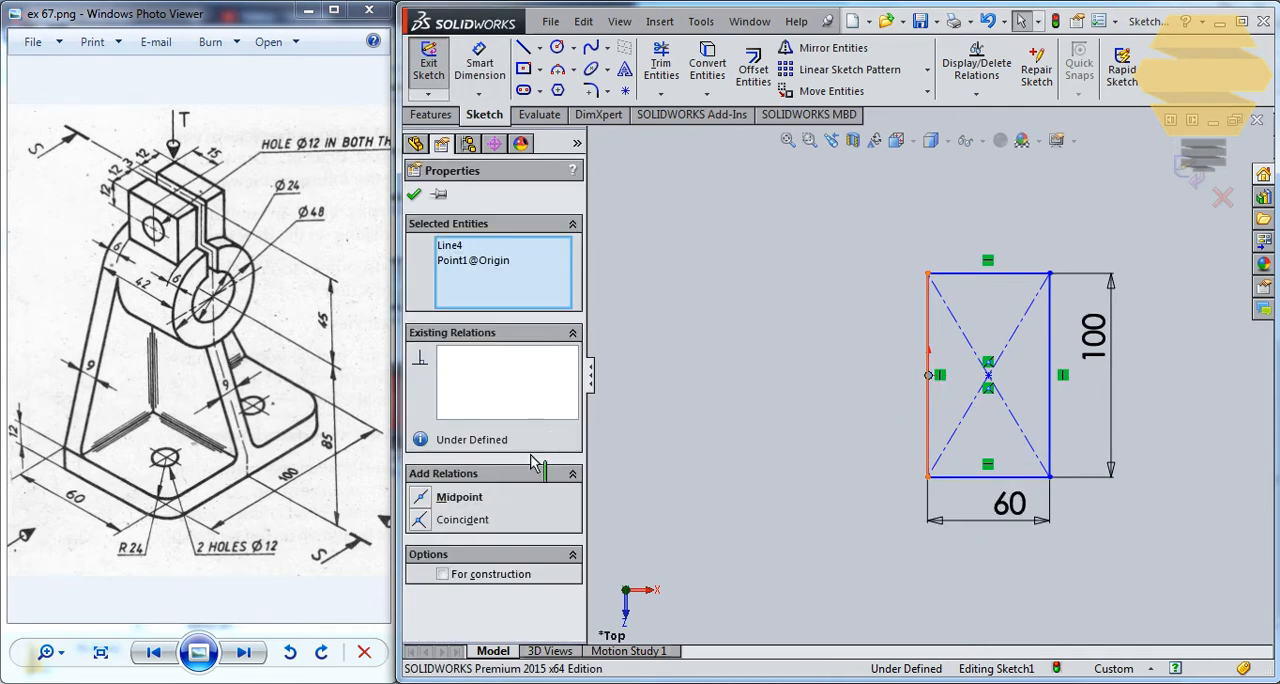
pyautogui.click(422, 520)
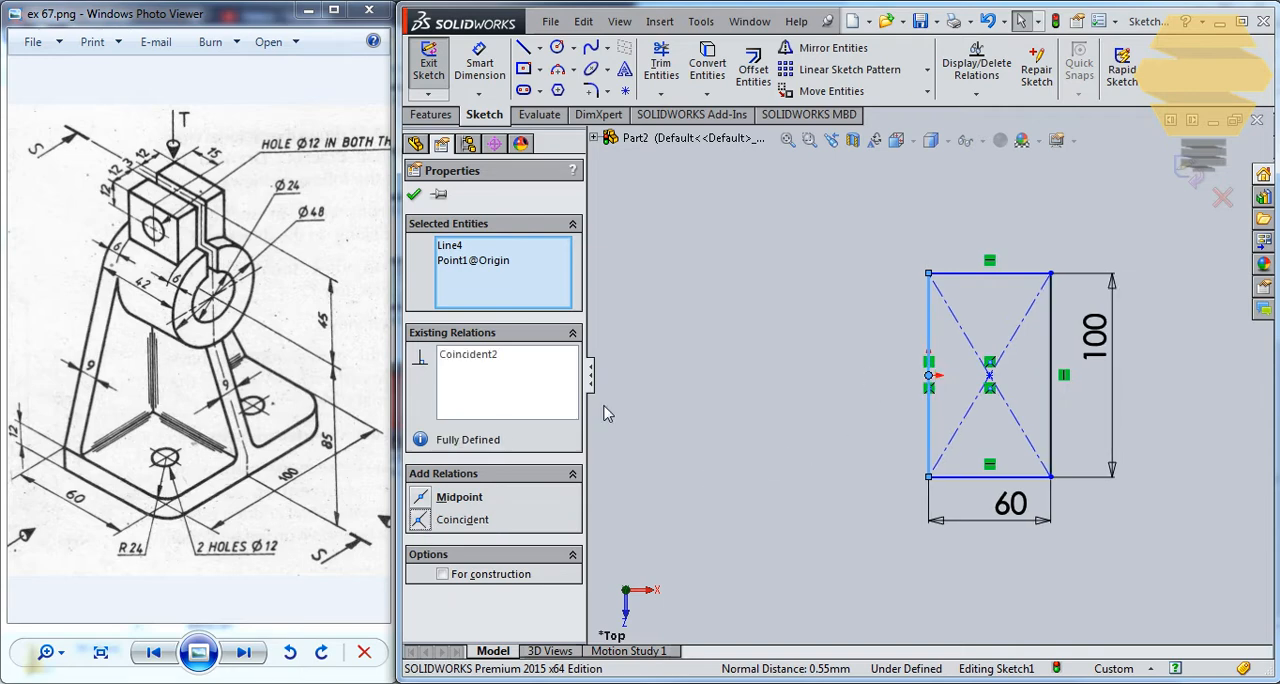
pyautogui.click(432, 500)
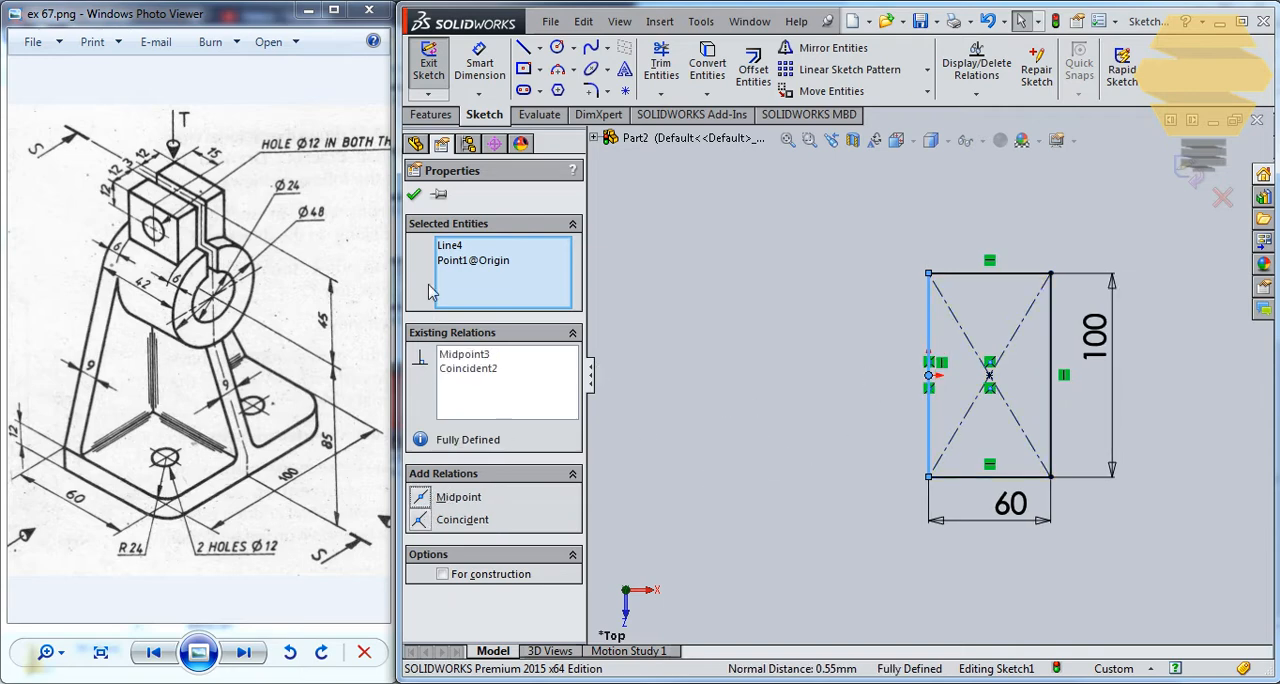
pyautogui.click(415, 196)
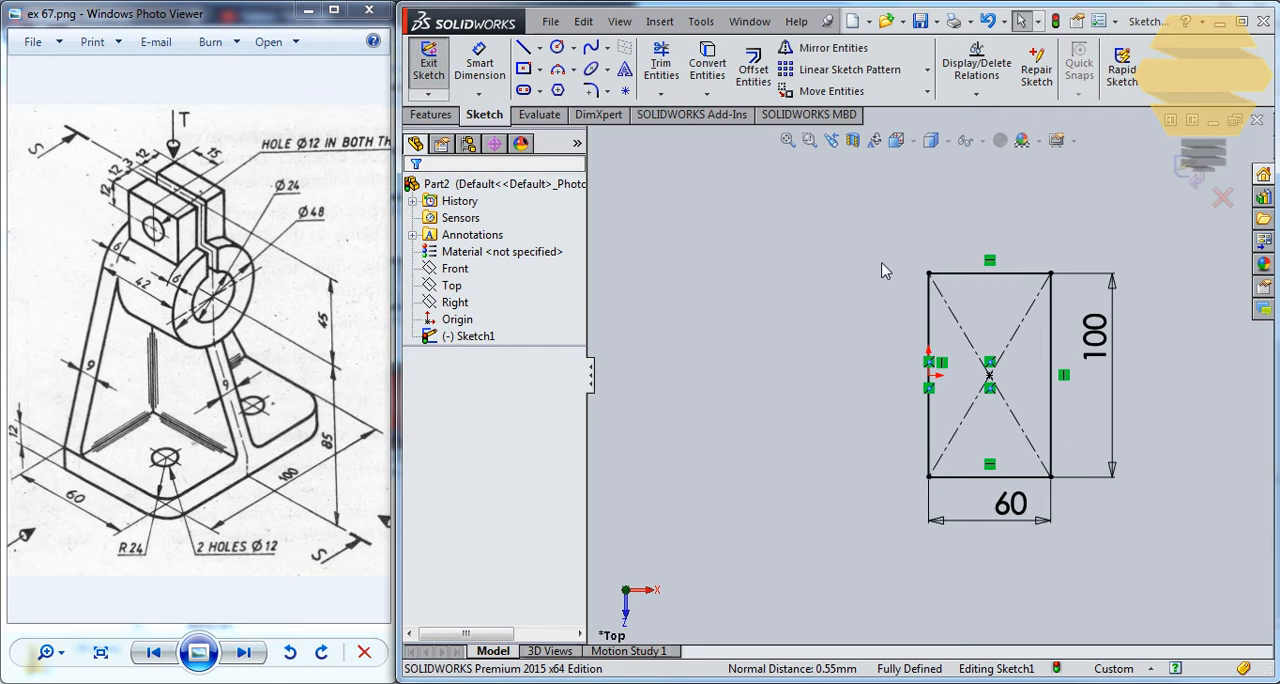
# Finish the sketch and extrude the rectangle 12 mm as a blind boss to form the base plate.
pyautogui.click(1186, 188)
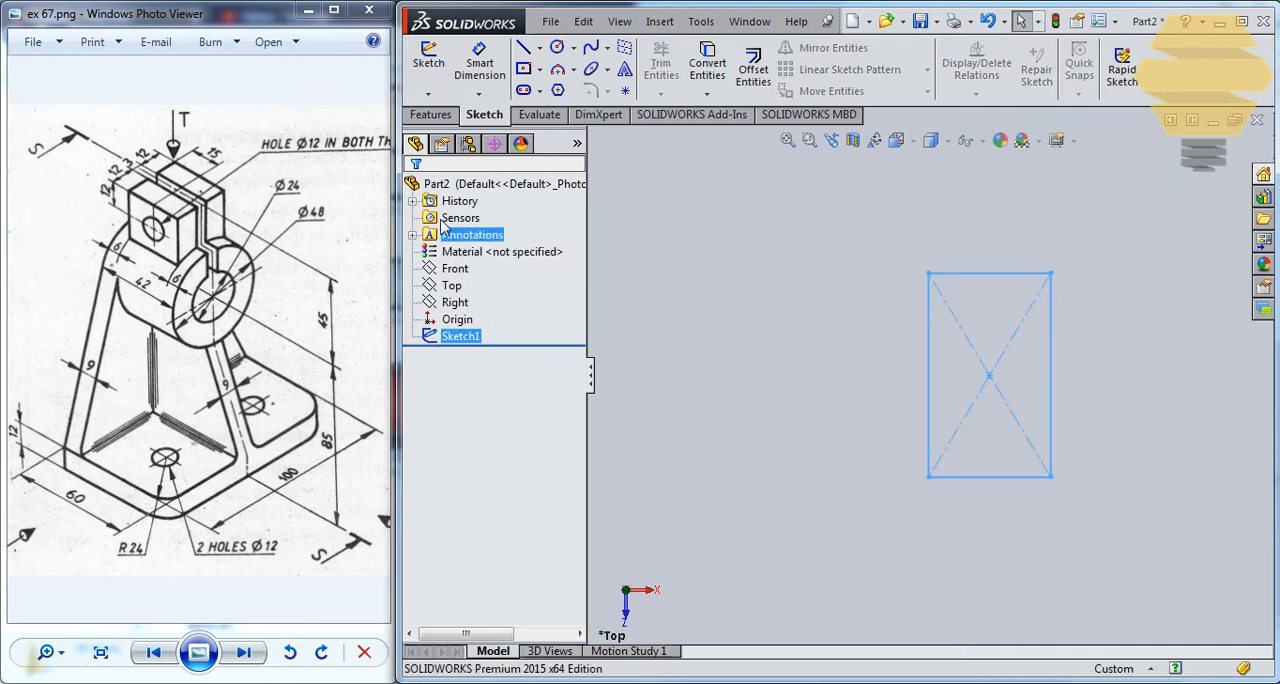
pyautogui.click(448, 116)
pyautogui.click(437, 68)
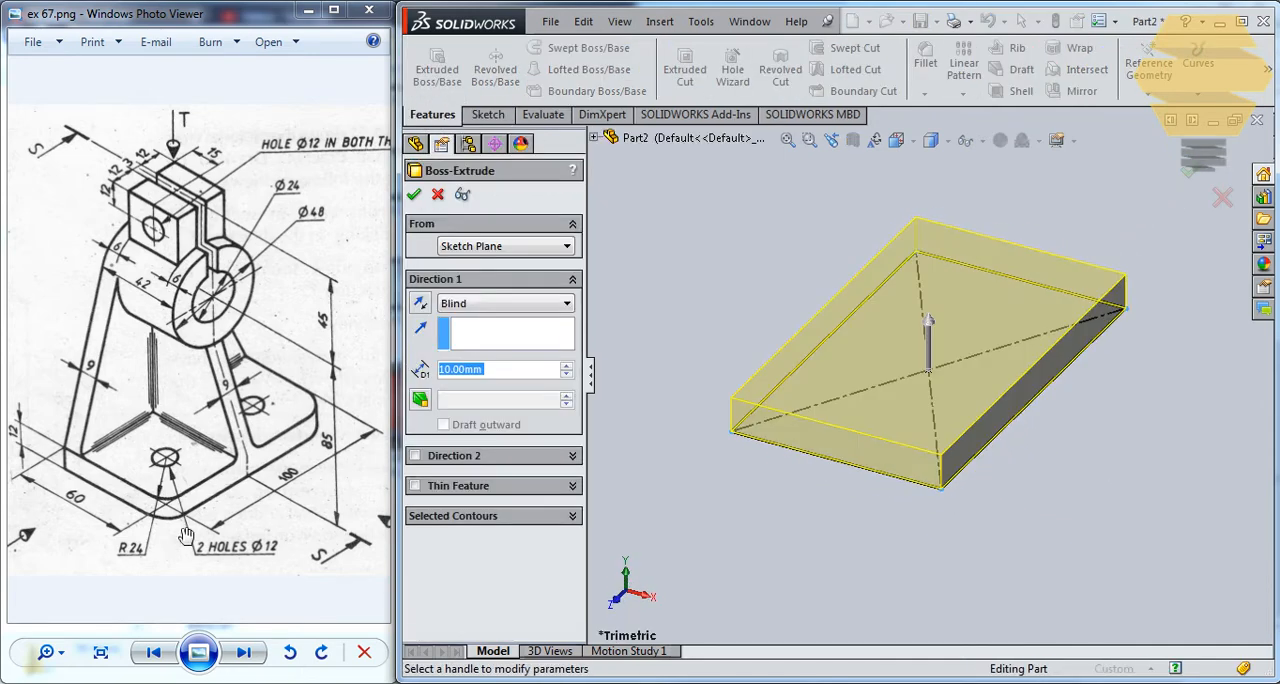
pyautogui.write('12')
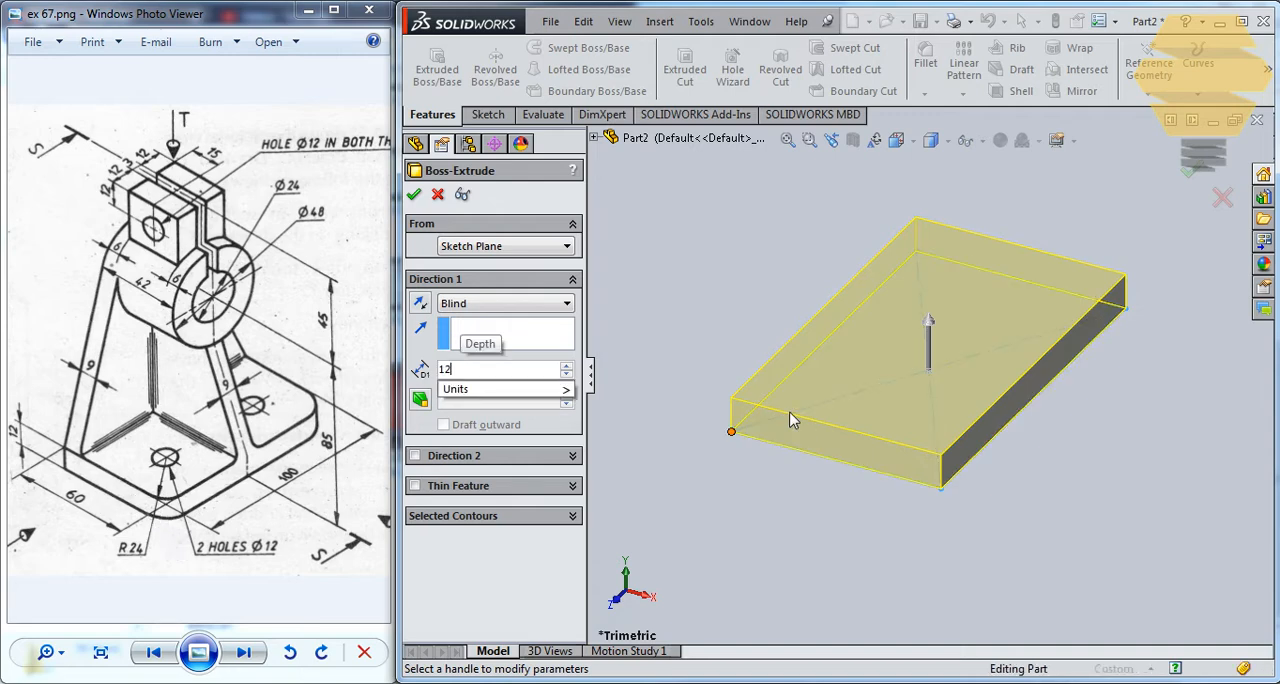
pyautogui.press('Return')
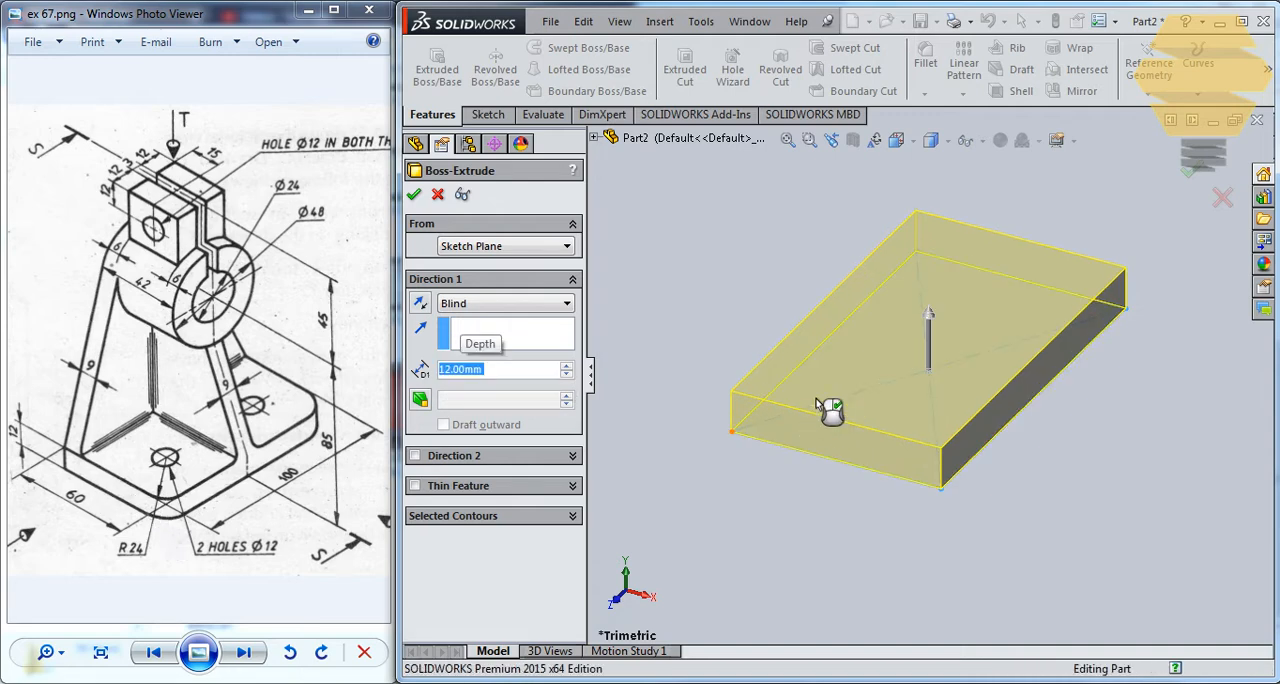
pyautogui.rightClick(829, 411)
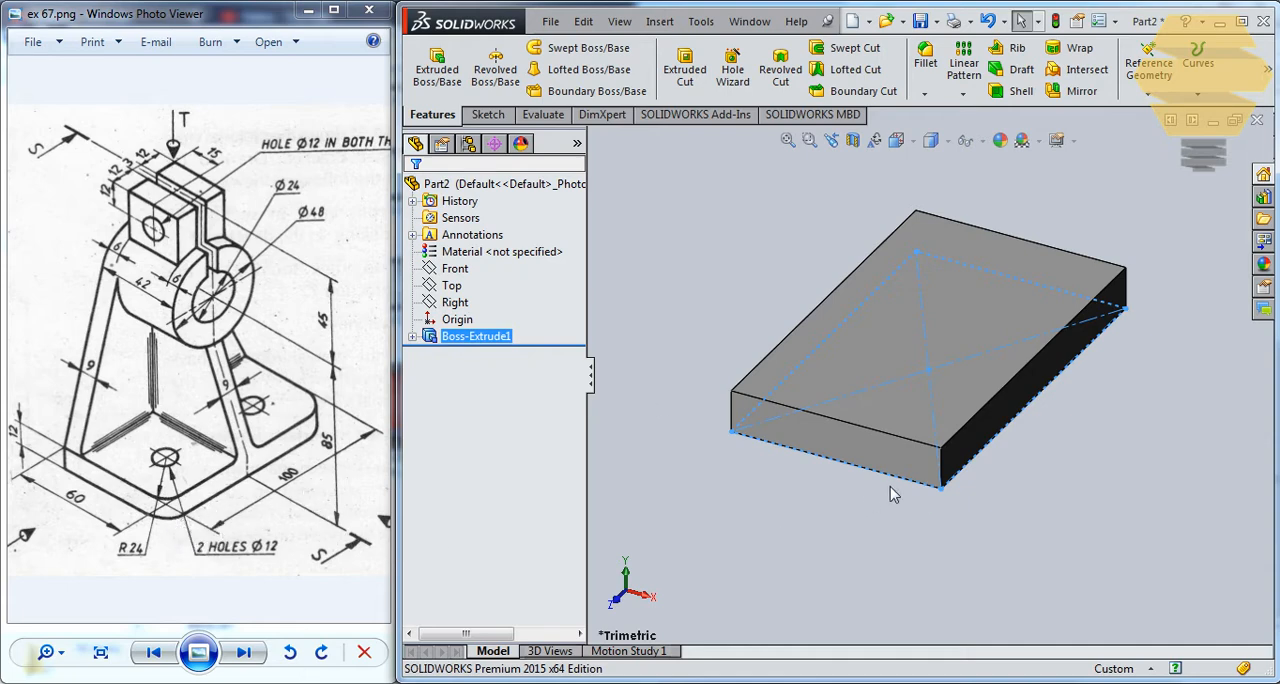
# Fillet the two vertical corner edges farthest from the origin side of the base plate with a 24 mm radius.
pyautogui.click(943, 470)
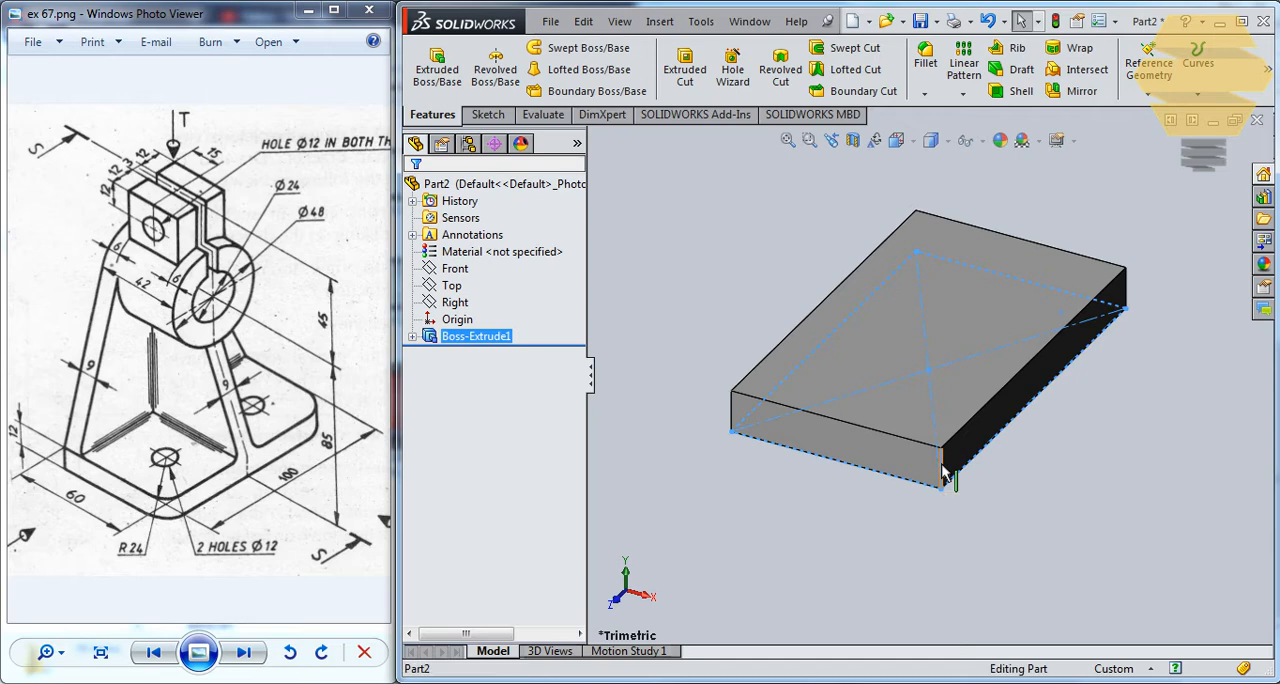
pyautogui.keyDown('ctrl'); pyautogui.click(1126, 282); pyautogui.keyUp('ctrl')
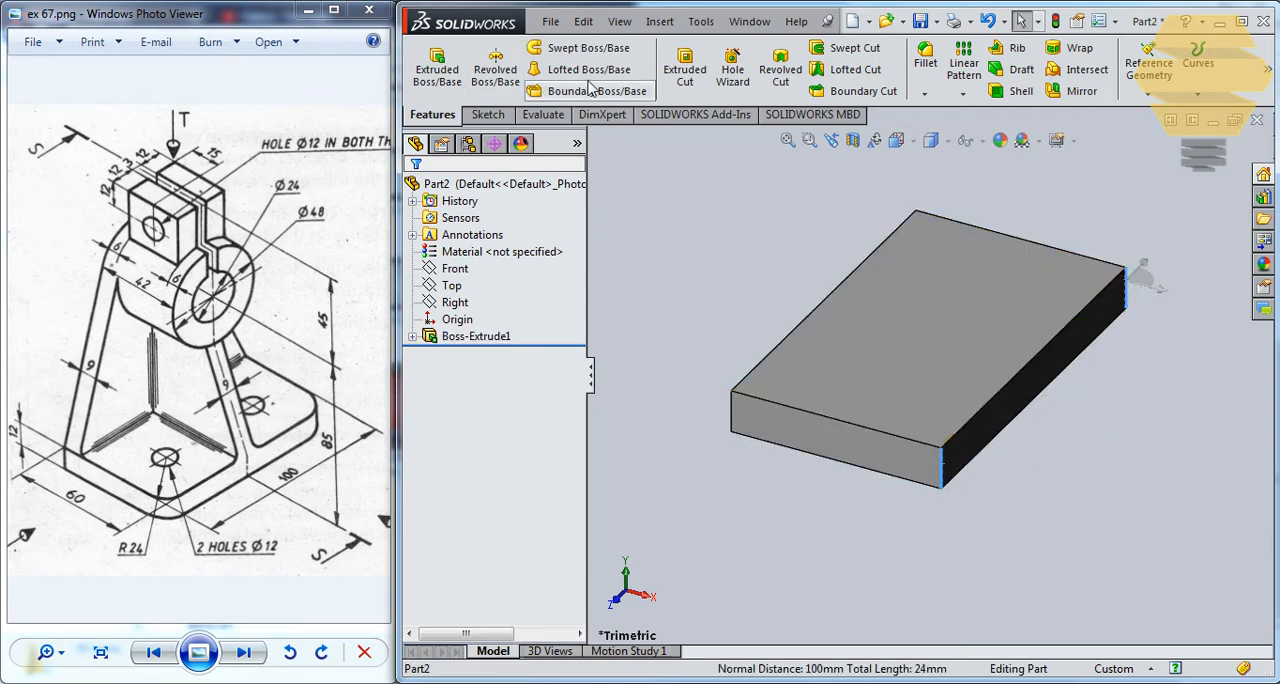
pyautogui.click(922, 64)
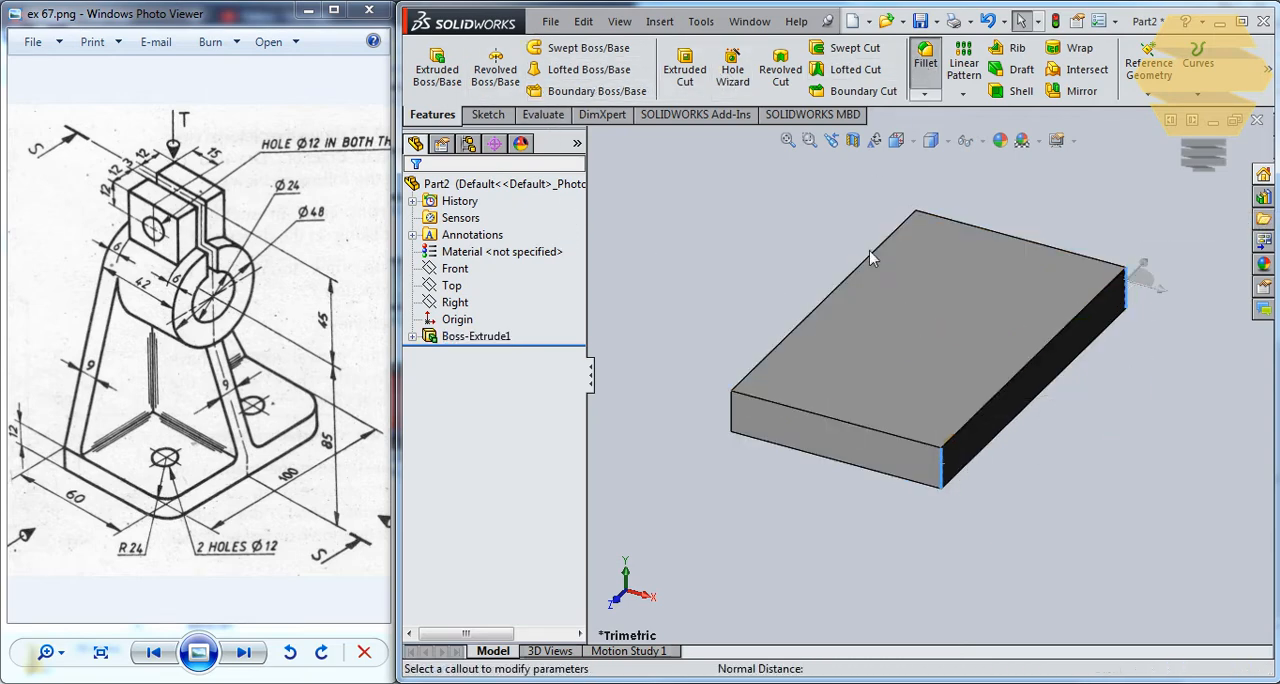
pyautogui.write('2')
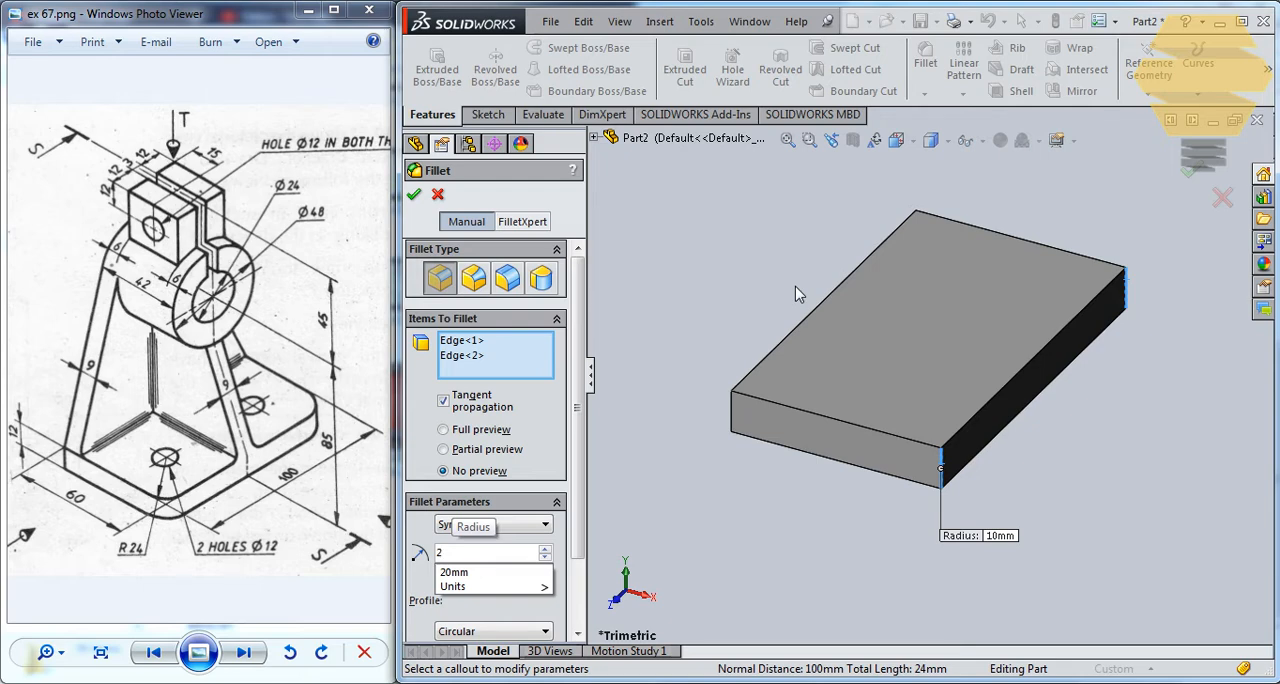
pyautogui.write('4')
pyautogui.press('Return')
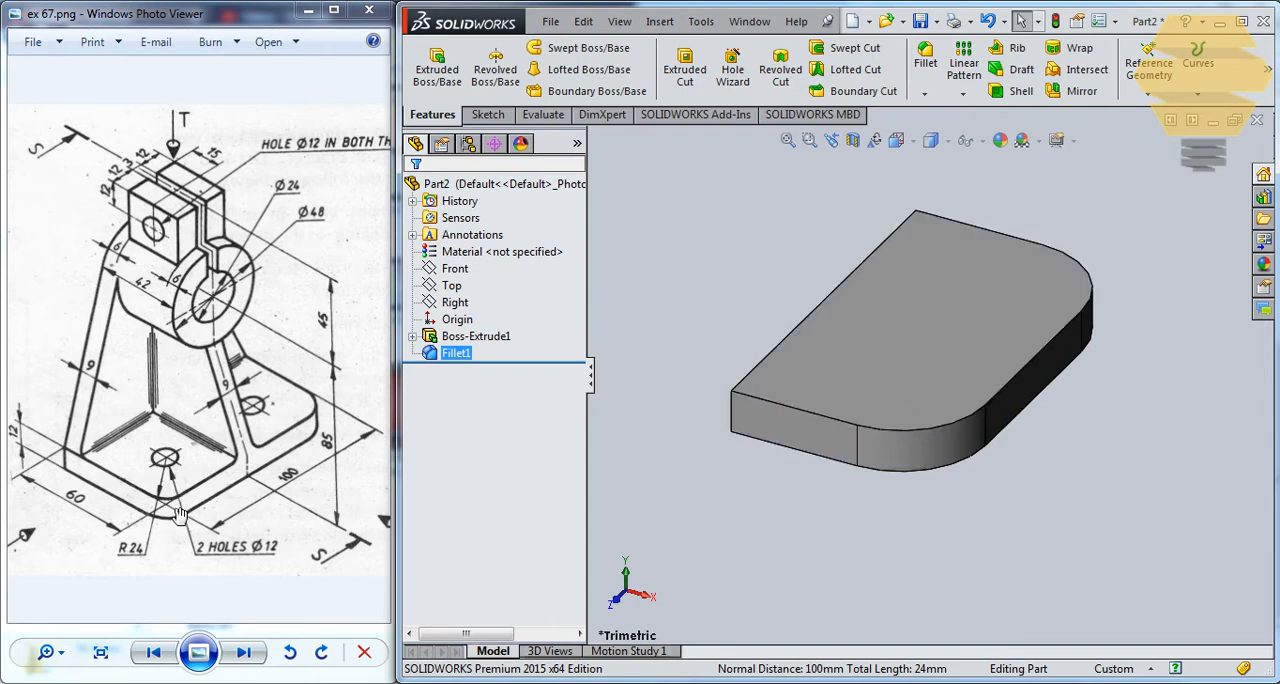
# Start a sketch on the base's unfilleted long side face and draw a circle of about 16.6 mm radius, centred about 73 mm directly above the origin.
pyautogui.moveTo(812, 325)
pyautogui.mouseDown(button='middle')
pyautogui.moveTo(903, 283)
pyautogui.moveTo(887, 408)
pyautogui.moveTo(897, 323)
pyautogui.mouseUp(button='middle')
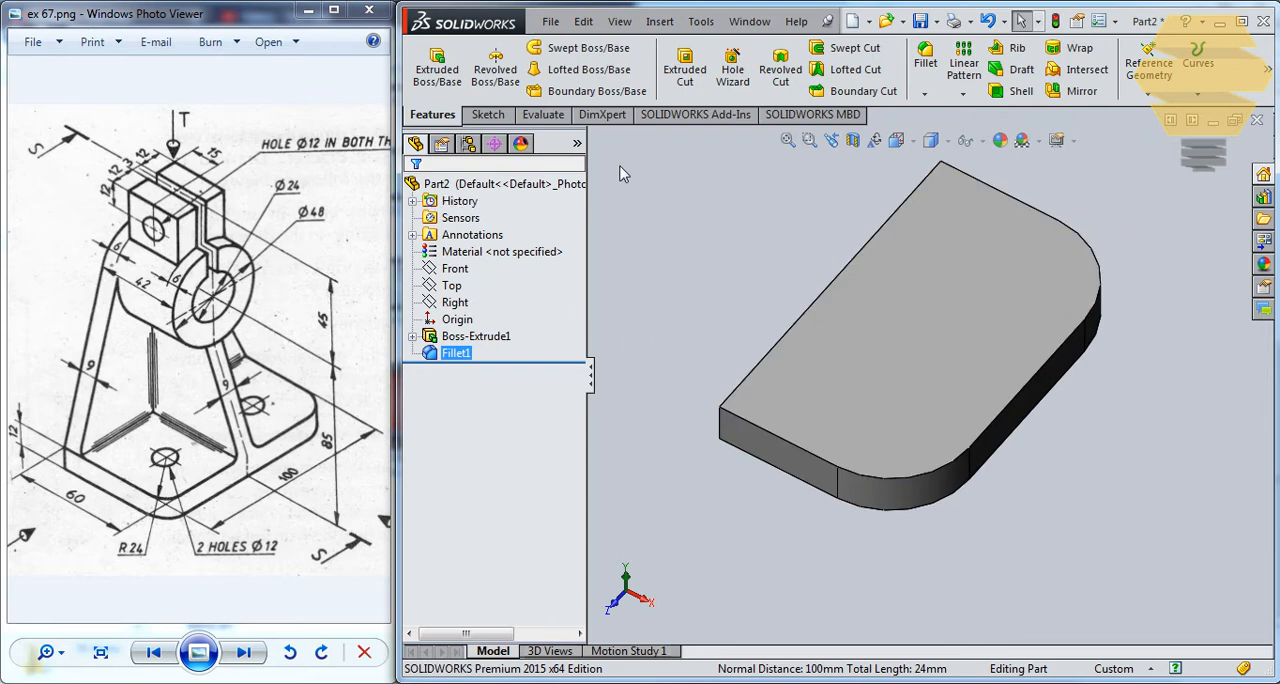
pyautogui.moveTo(791, 394); pyautogui.dragTo(816, 352, button='middle')
pyautogui.click(816, 352)
pyautogui.click(899, 305)
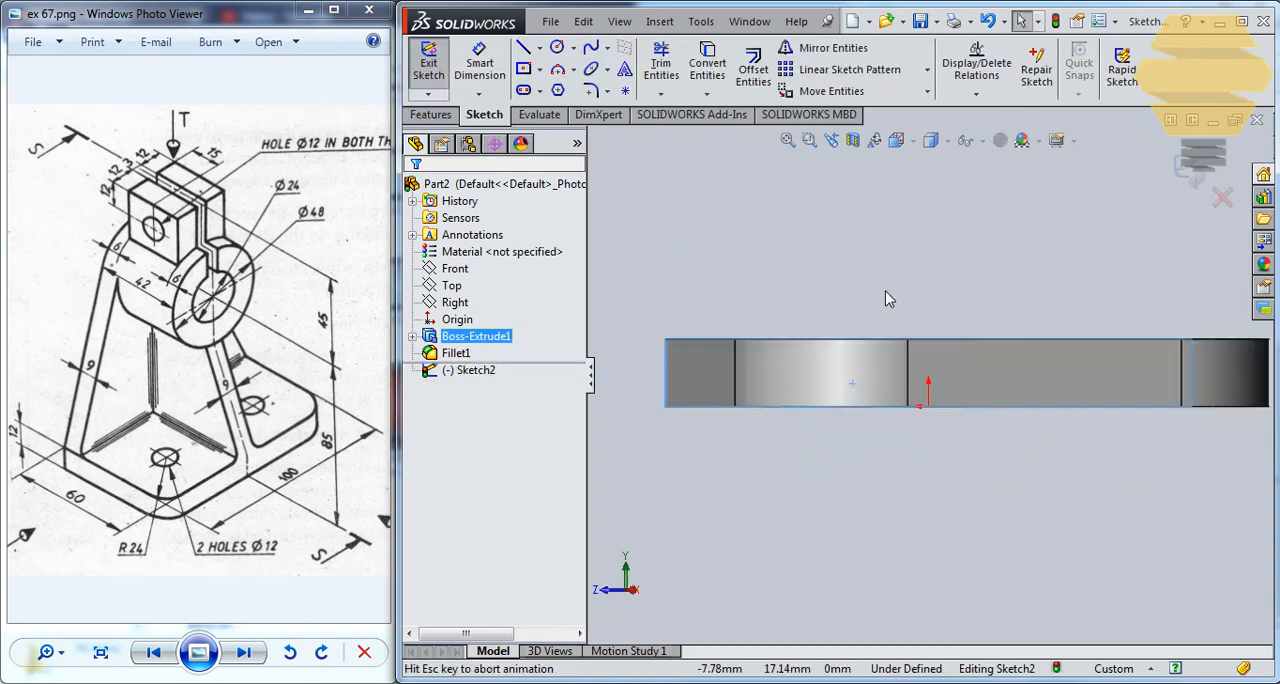
pyautogui.scroll(-6, 893, 200)
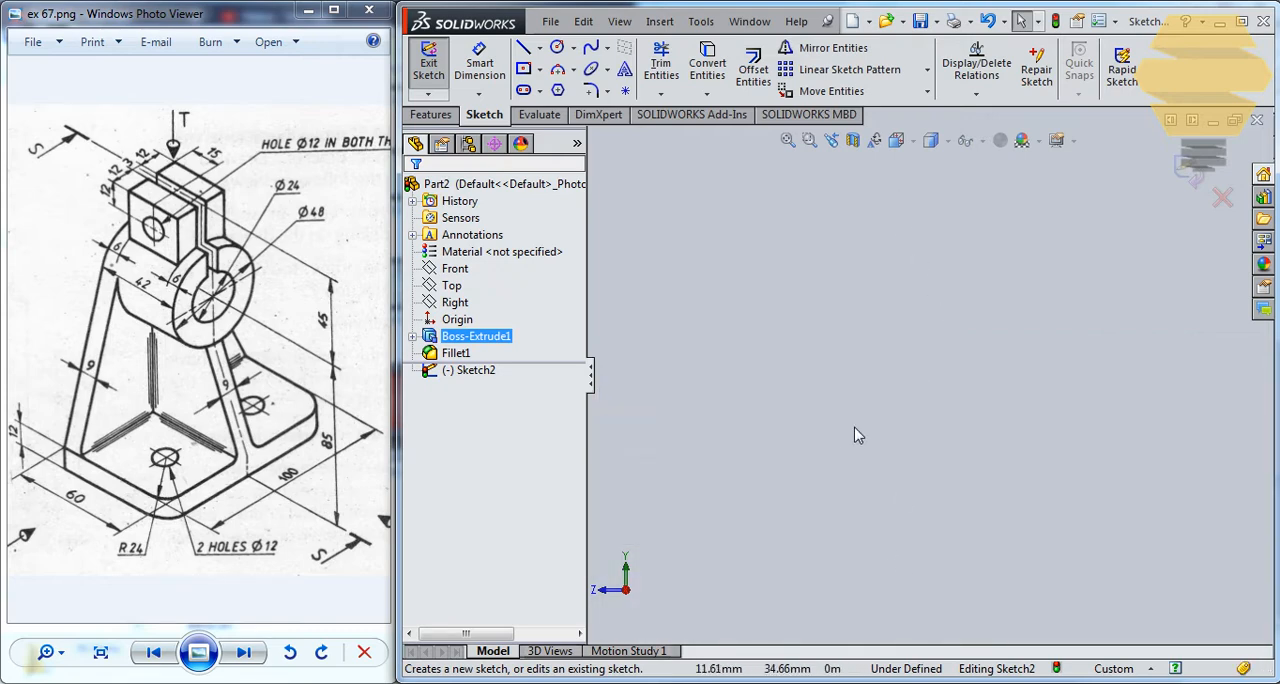
pyautogui.scroll(5, 959, 436)
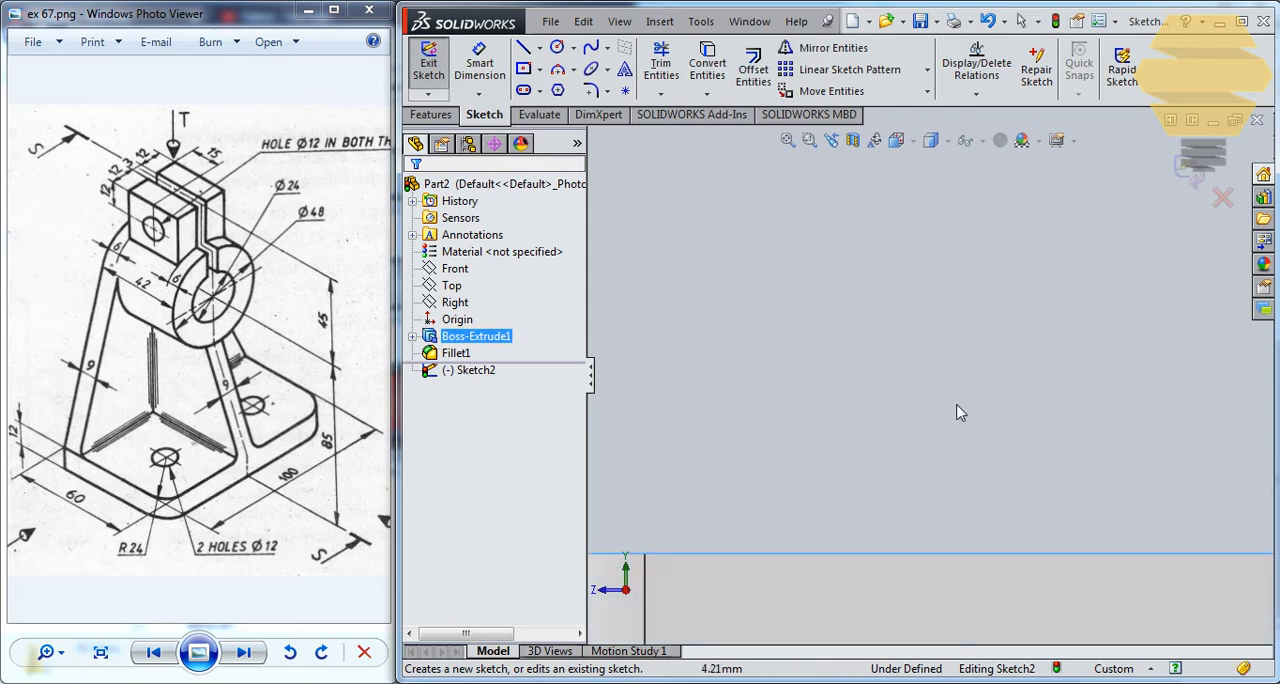
pyautogui.scroll(6, 959, 406)
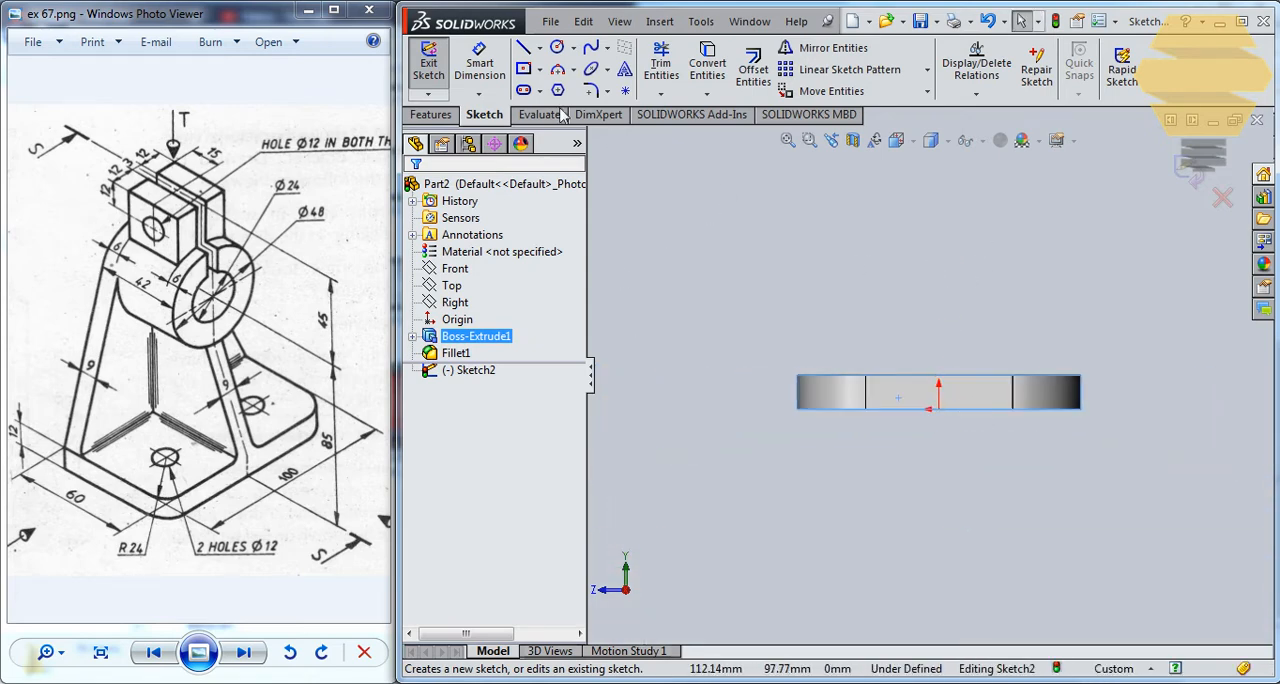
pyautogui.click(557, 50)
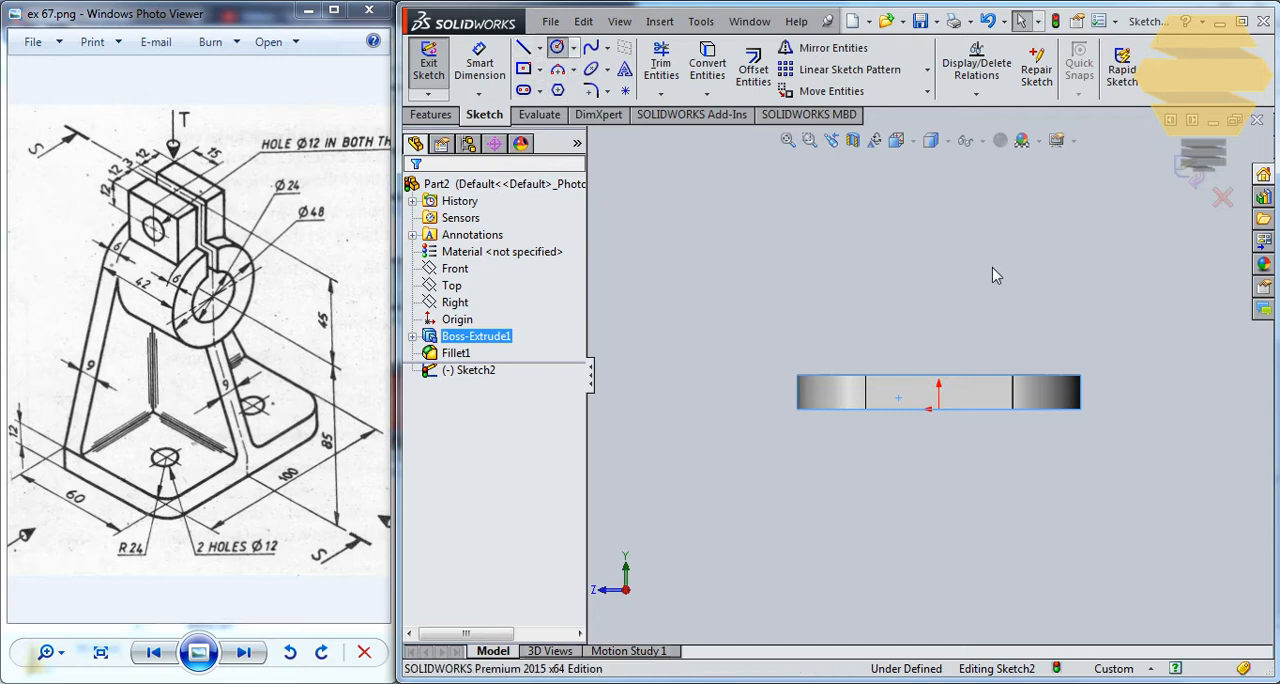
pyautogui.click(939, 203)
pyautogui.click(985, 240)
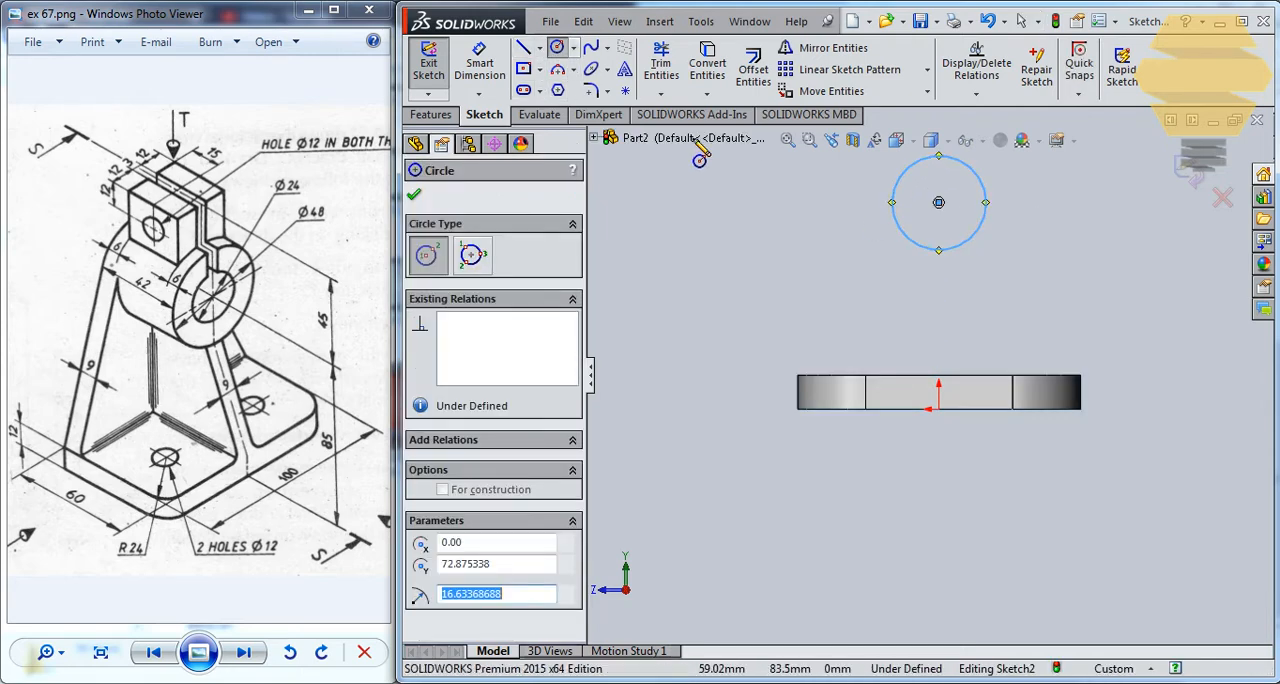
pyautogui.press('Escape')
# Draw a slanted line from the base's upper corner to beside the circle and make it tangent to the circle.
pyautogui.click(522, 47)
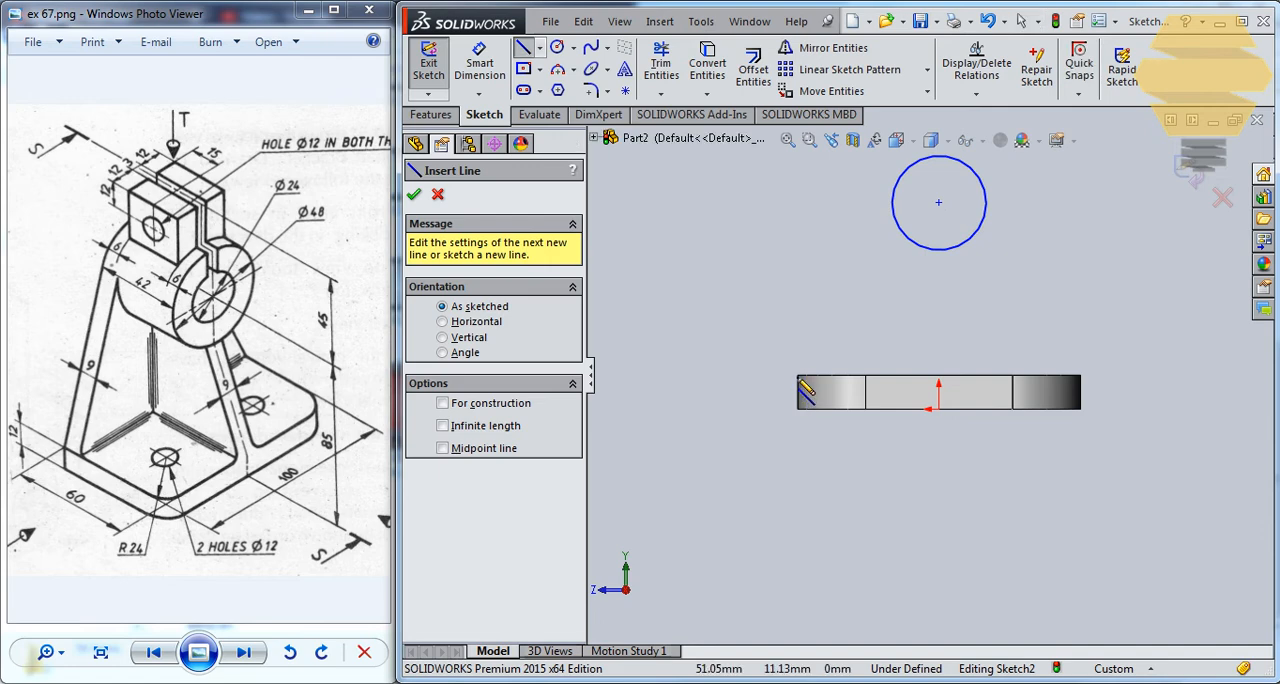
pyautogui.moveTo(797, 377); pyautogui.dragTo(886, 160)
pyautogui.press('Escape')
pyautogui.click(895, 187)
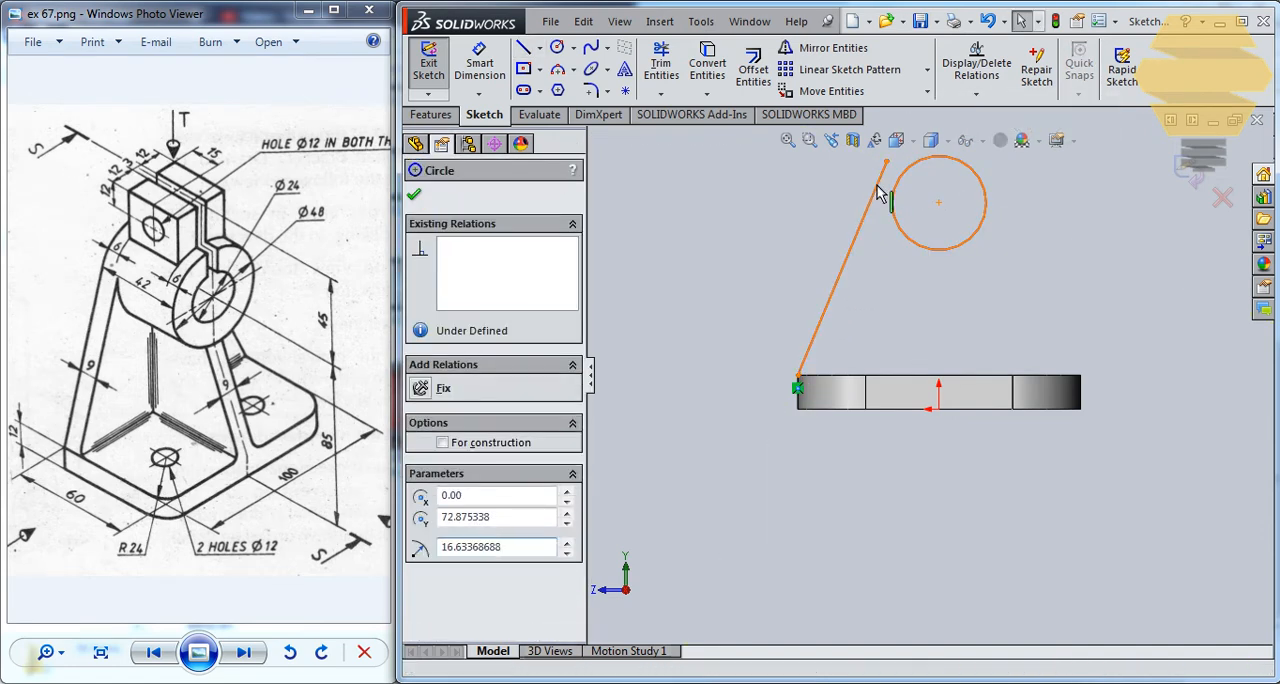
pyautogui.keyDown('ctrl'); pyautogui.click(877, 187); pyautogui.keyUp('ctrl')
pyautogui.click(455, 497)
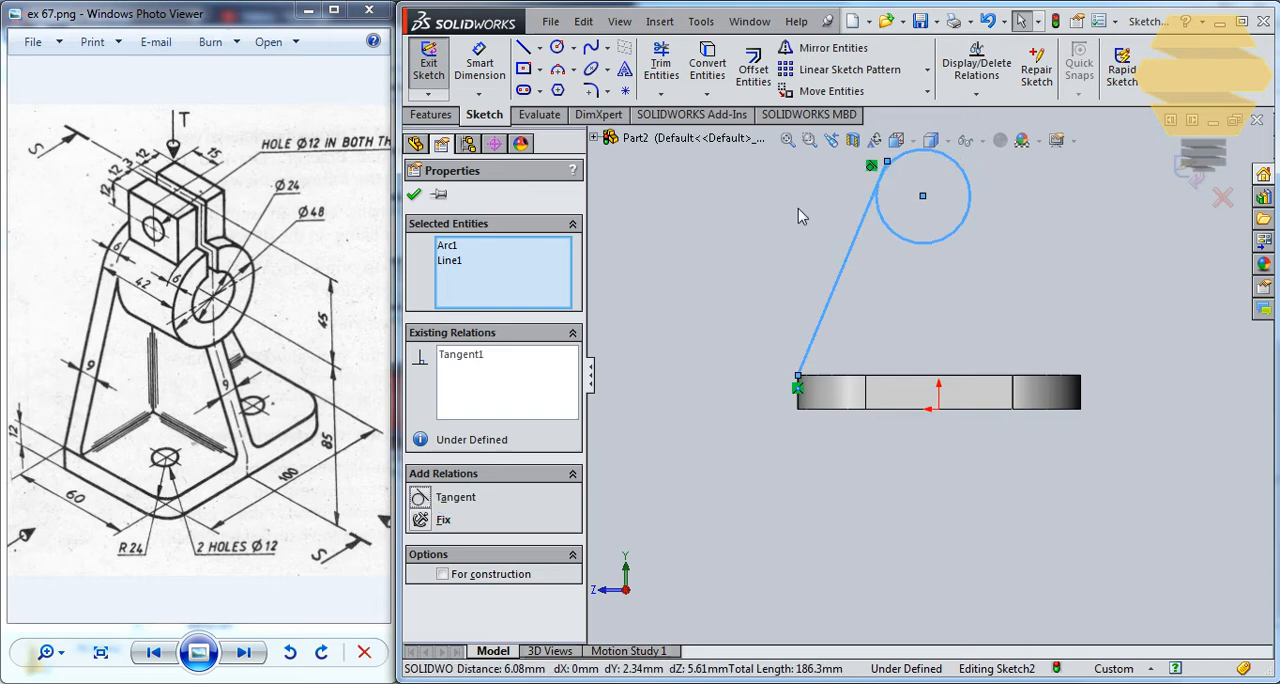
pyautogui.click(415, 196)
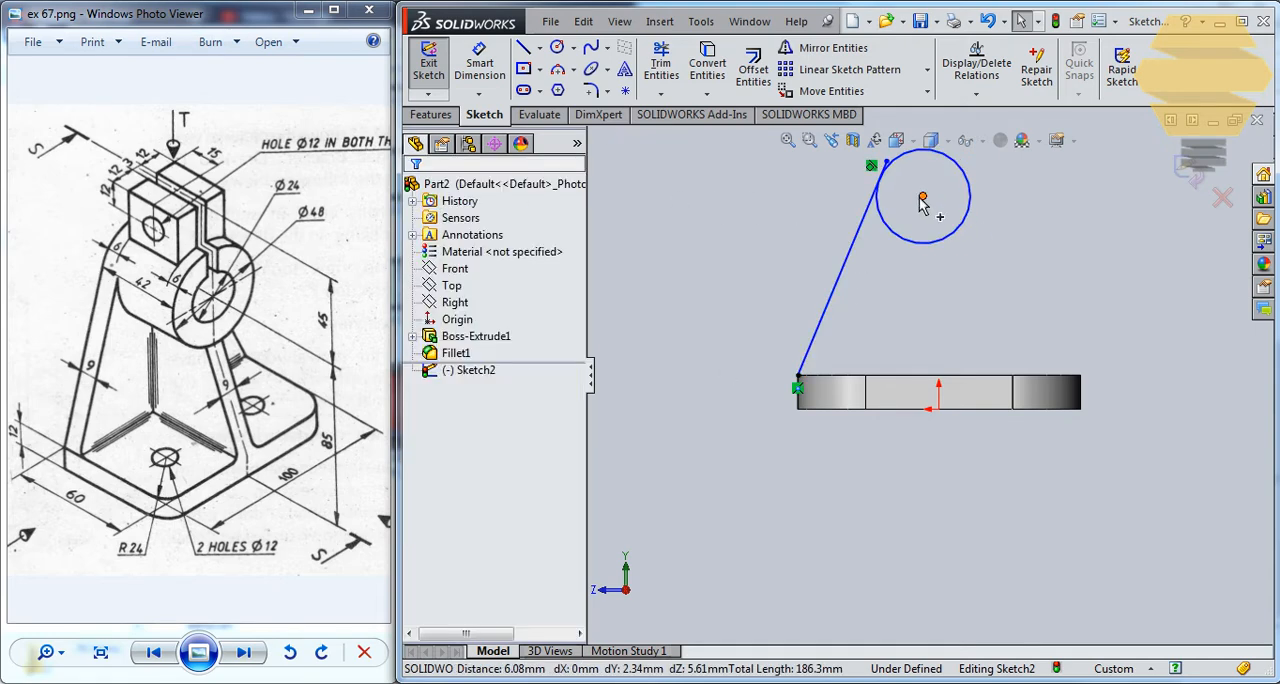
# Add a Vertical relation between the circle's centre and the origin.
pyautogui.click(922, 197)
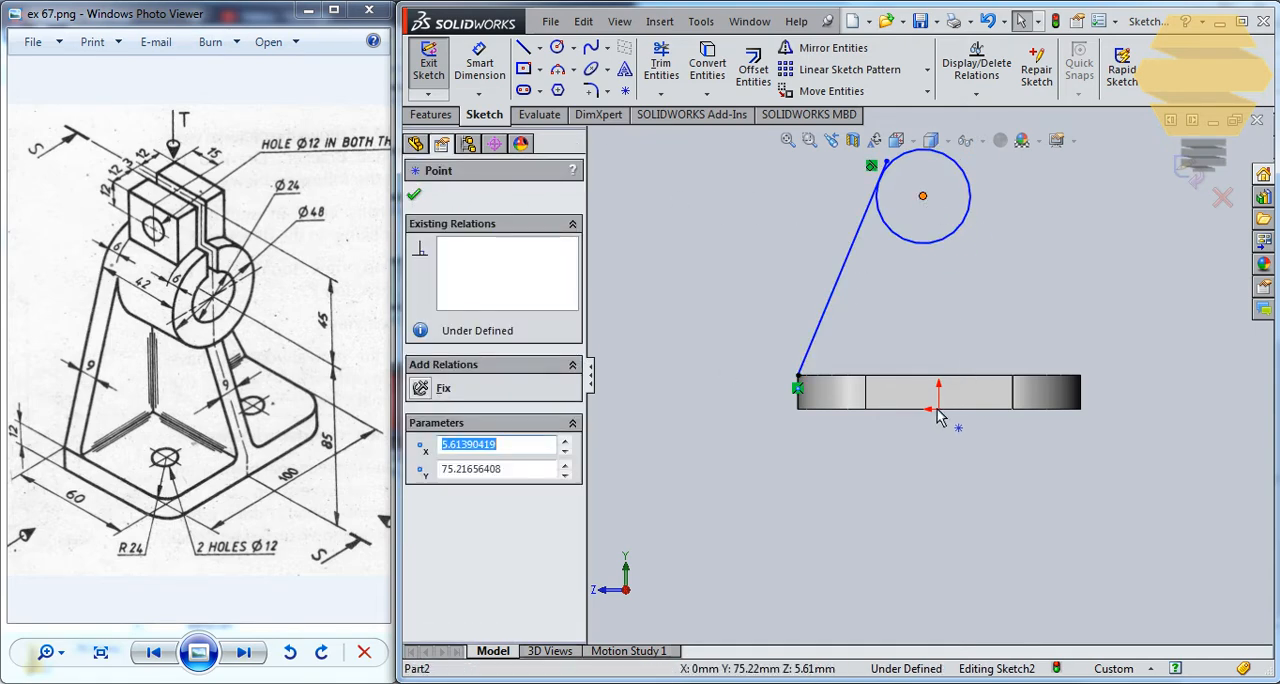
pyautogui.keyDown('ctrl'); pyautogui.click(939, 410); pyautogui.keyUp('ctrl')
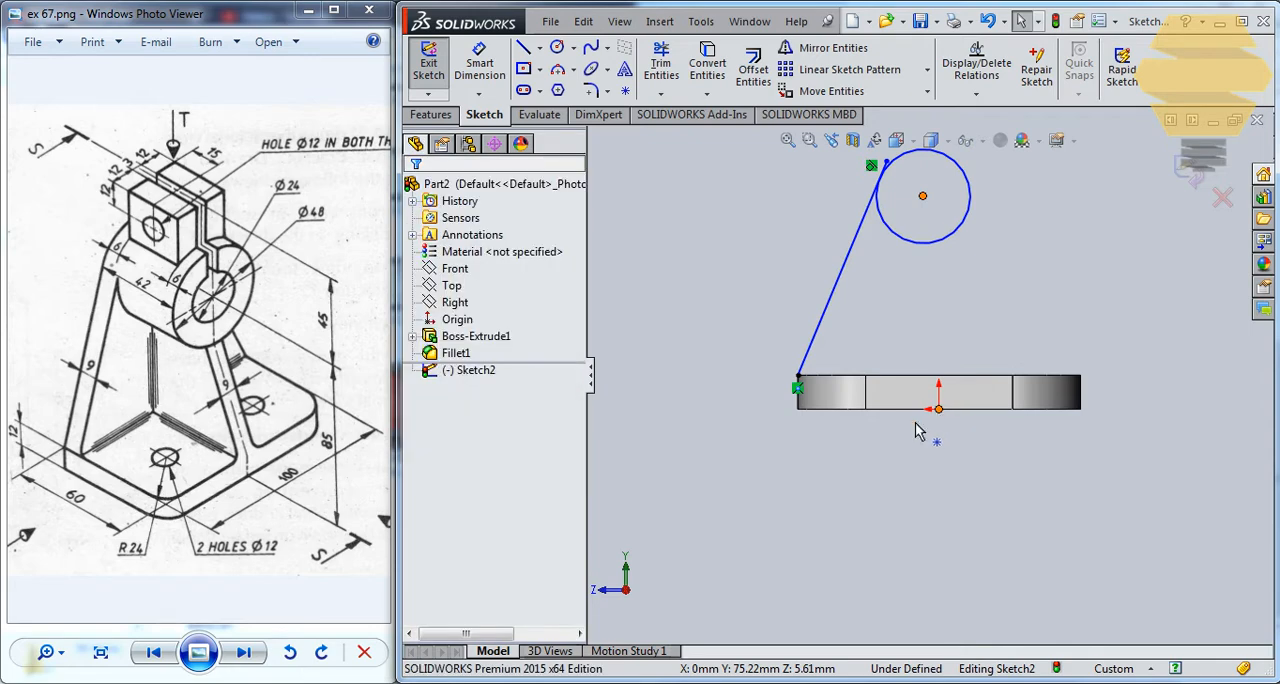
pyautogui.click(422, 519)
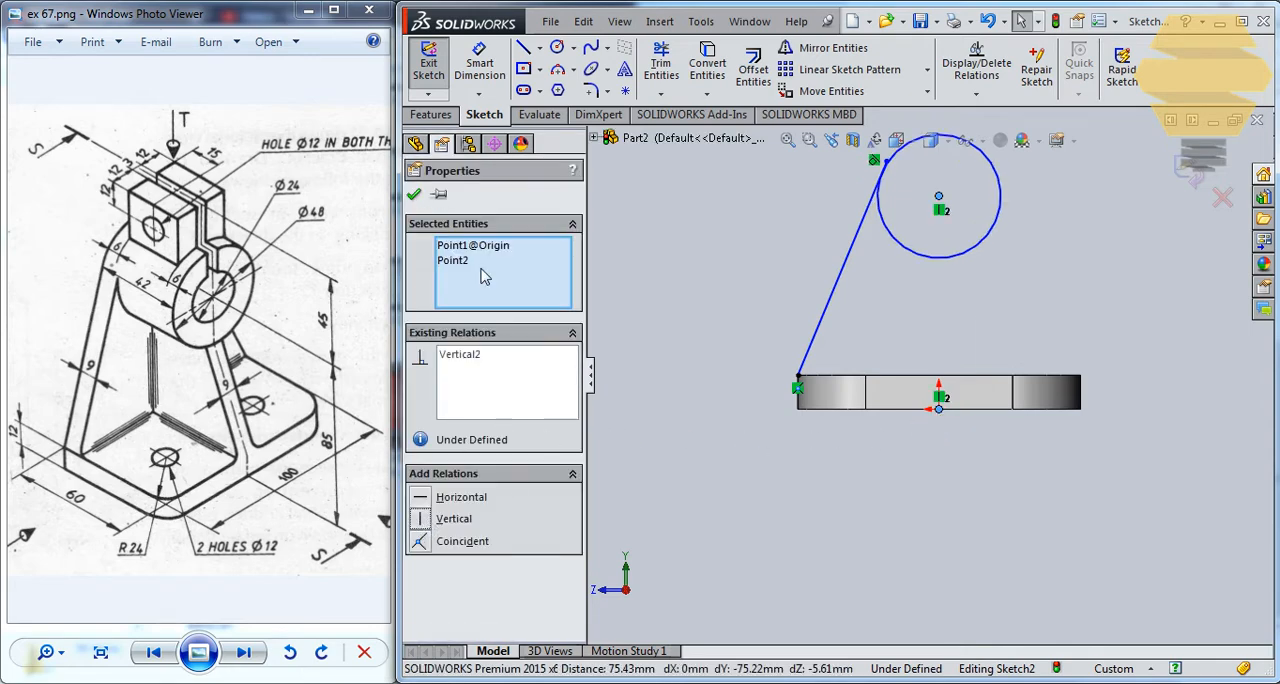
pyautogui.click(414, 195)
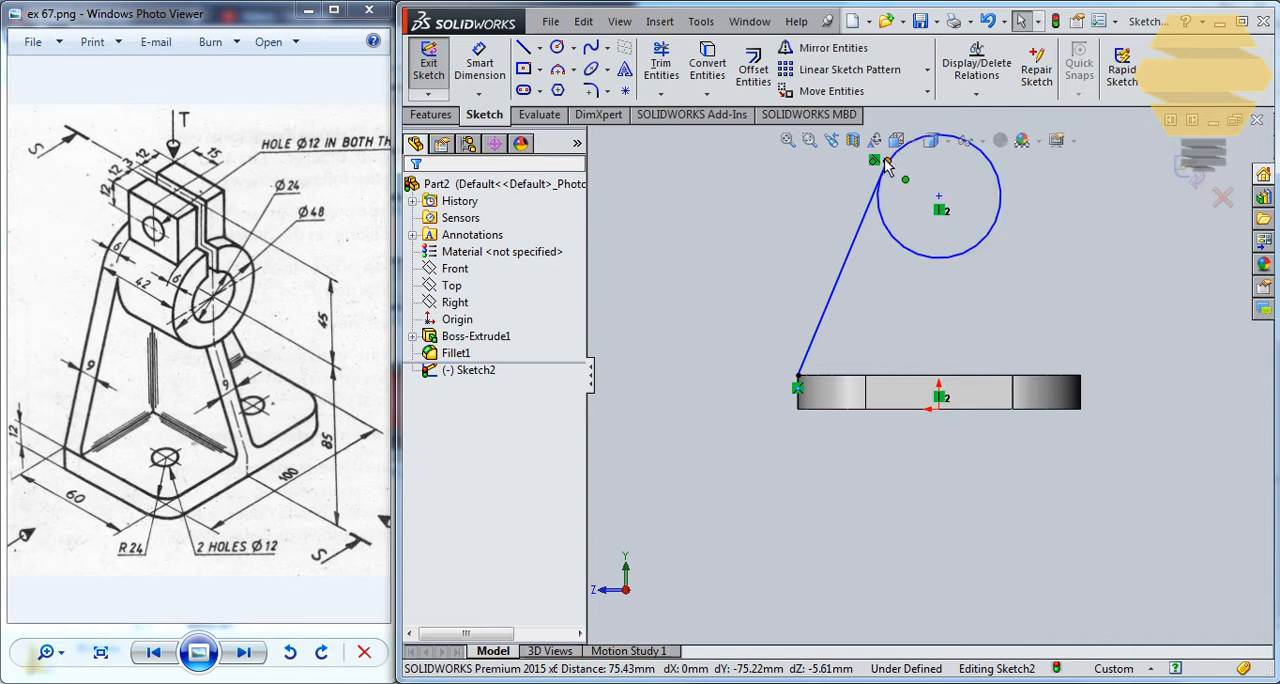
# Stretch the slanted line's upper end past the tangent point so the line is about 93.7 mm long.
pyautogui.moveTo(885, 163); pyautogui.dragTo(896, 133)
pyautogui.click(873, 225)
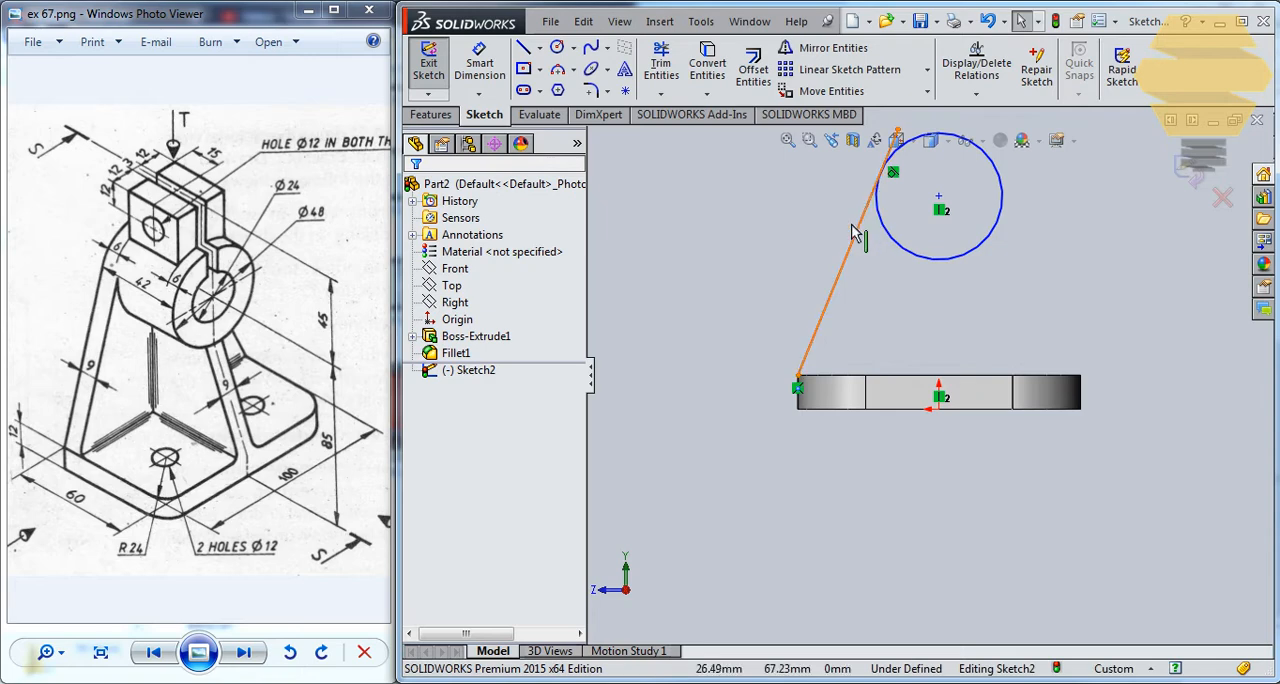
pyautogui.click(853, 232)
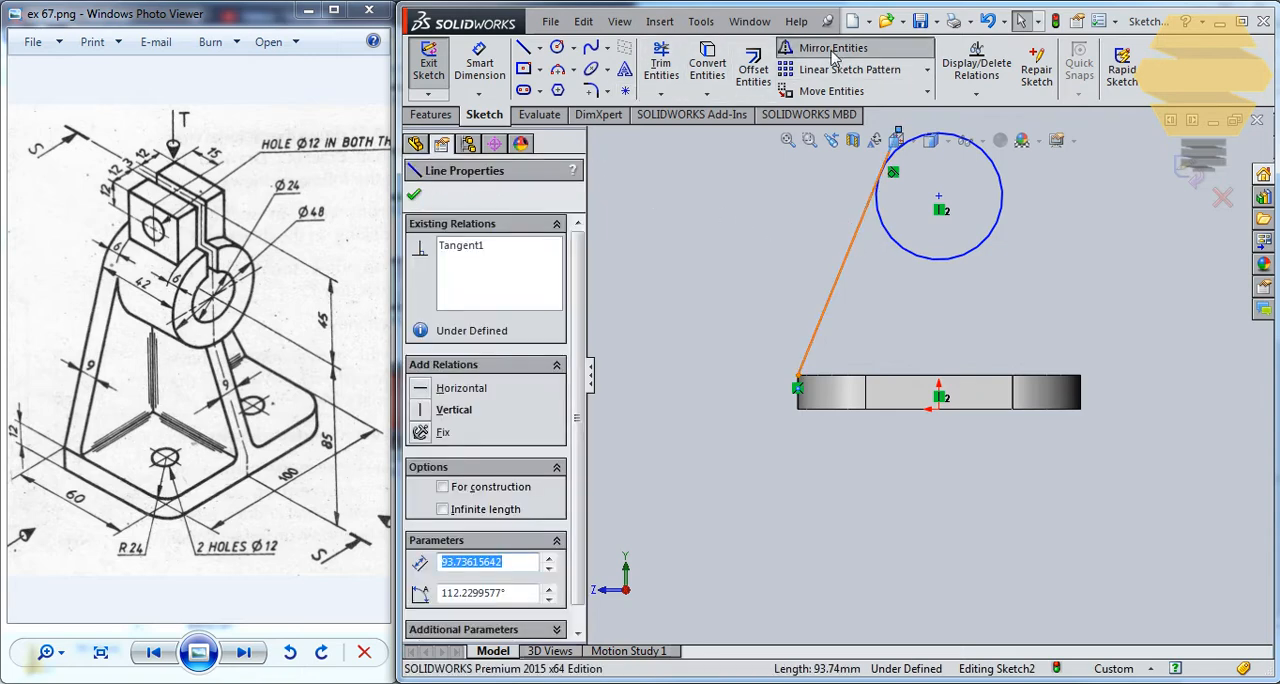
pyautogui.press('Escape')
# Draw a vertical centerline from the circle's centre down to a point above the base plate.
pyautogui.click(539, 48)
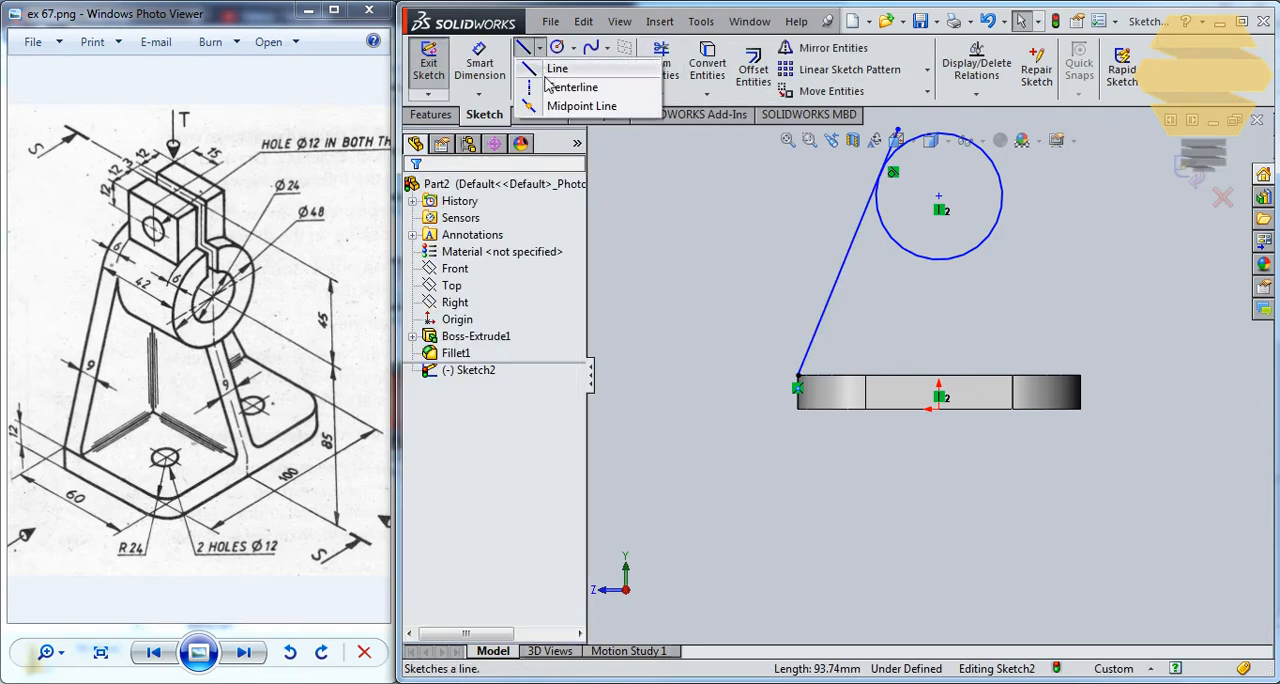
pyautogui.click(560, 87)
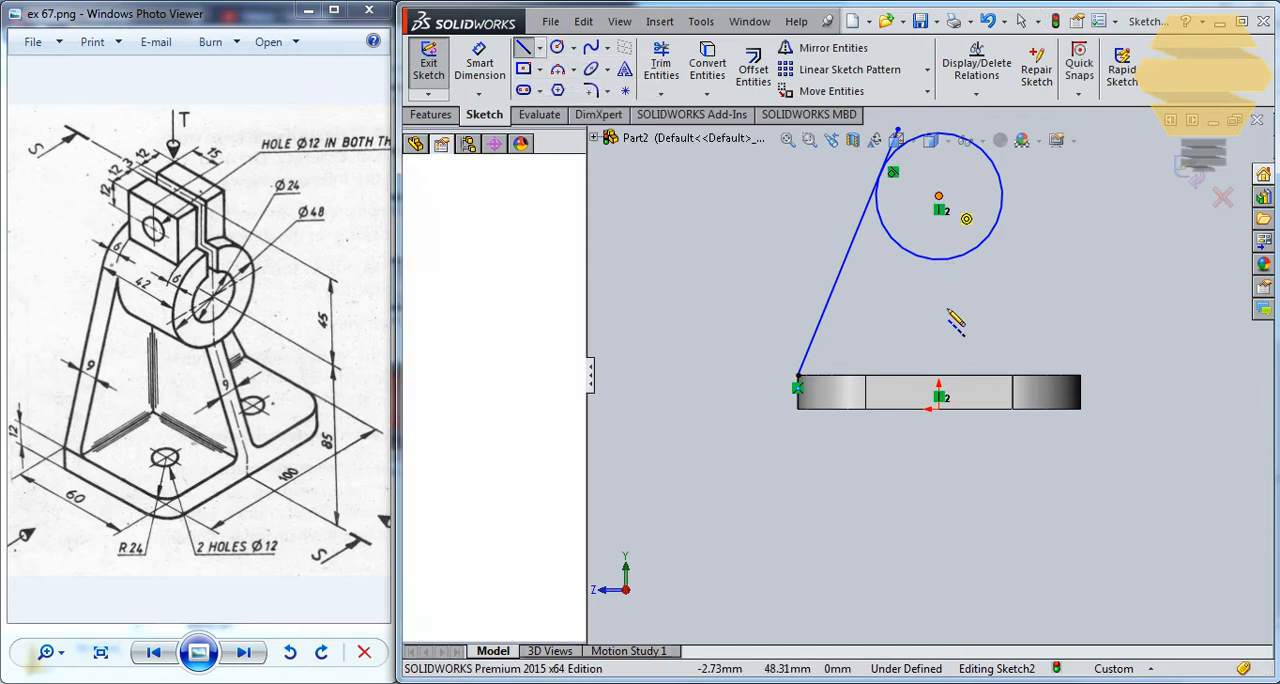
pyautogui.click(939, 323)
pyautogui.press('Escape')
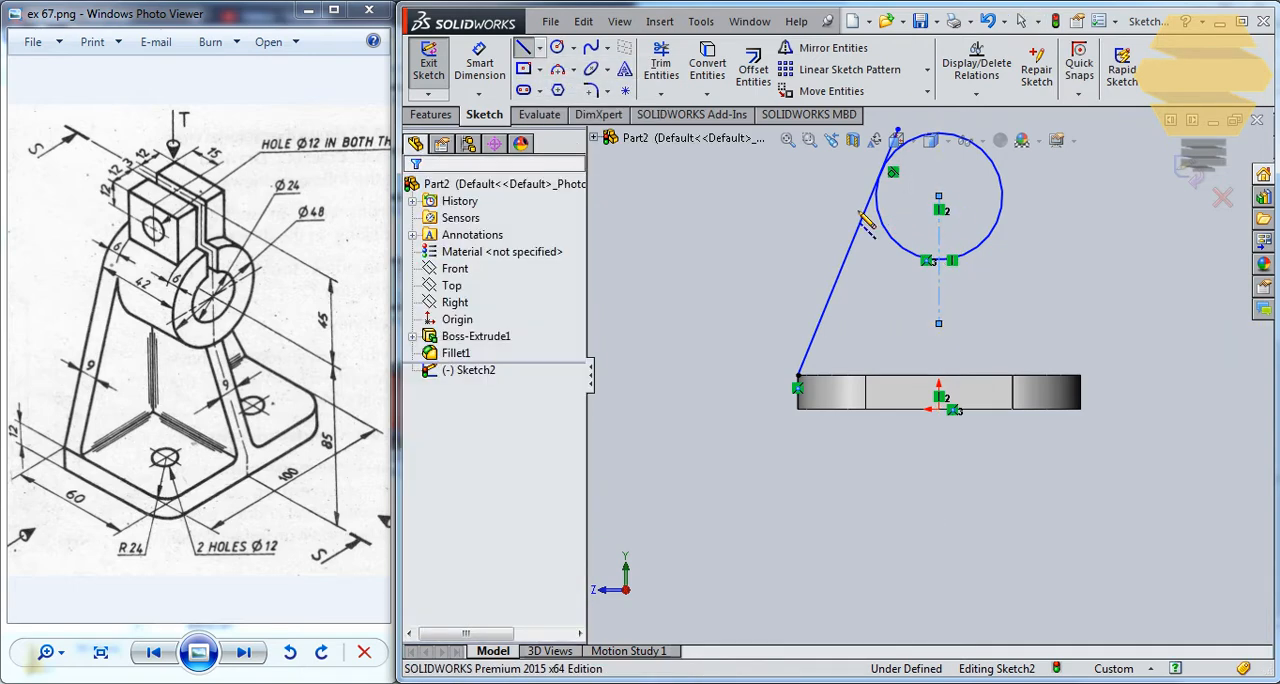
# Mirror the slanted tangent line about the vertical centerline, keeping the original.
pyautogui.click(863, 226)
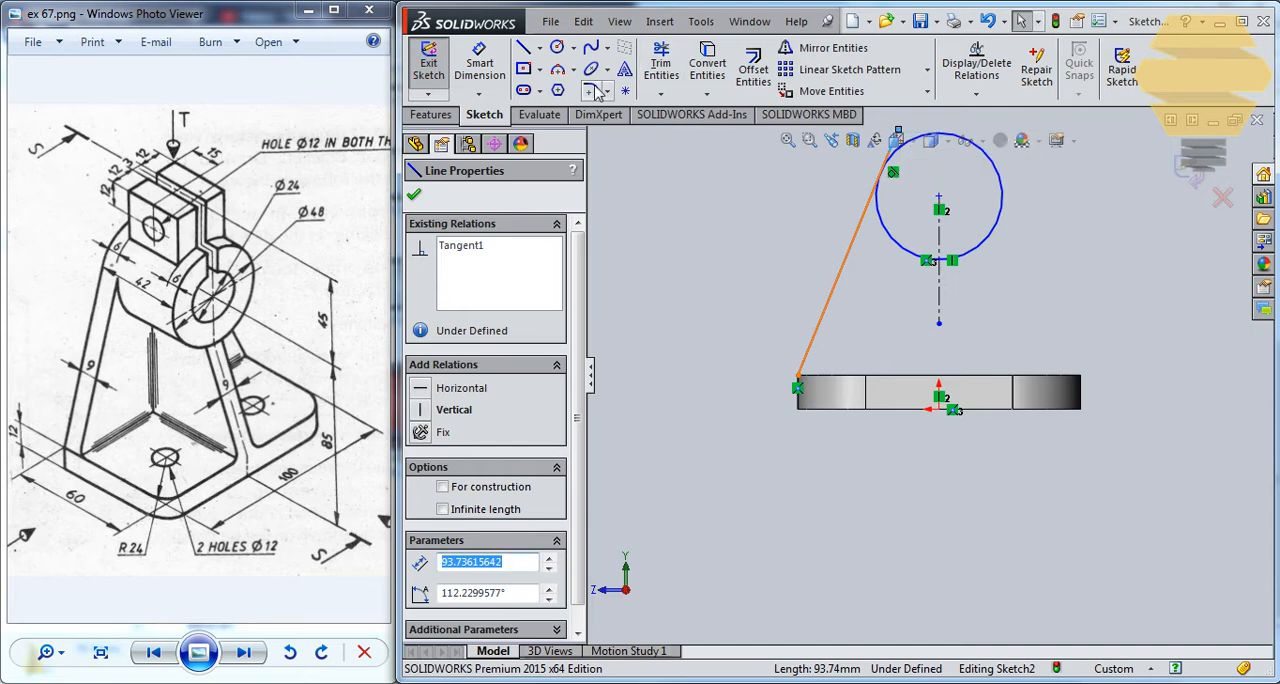
pyautogui.click(828, 48)
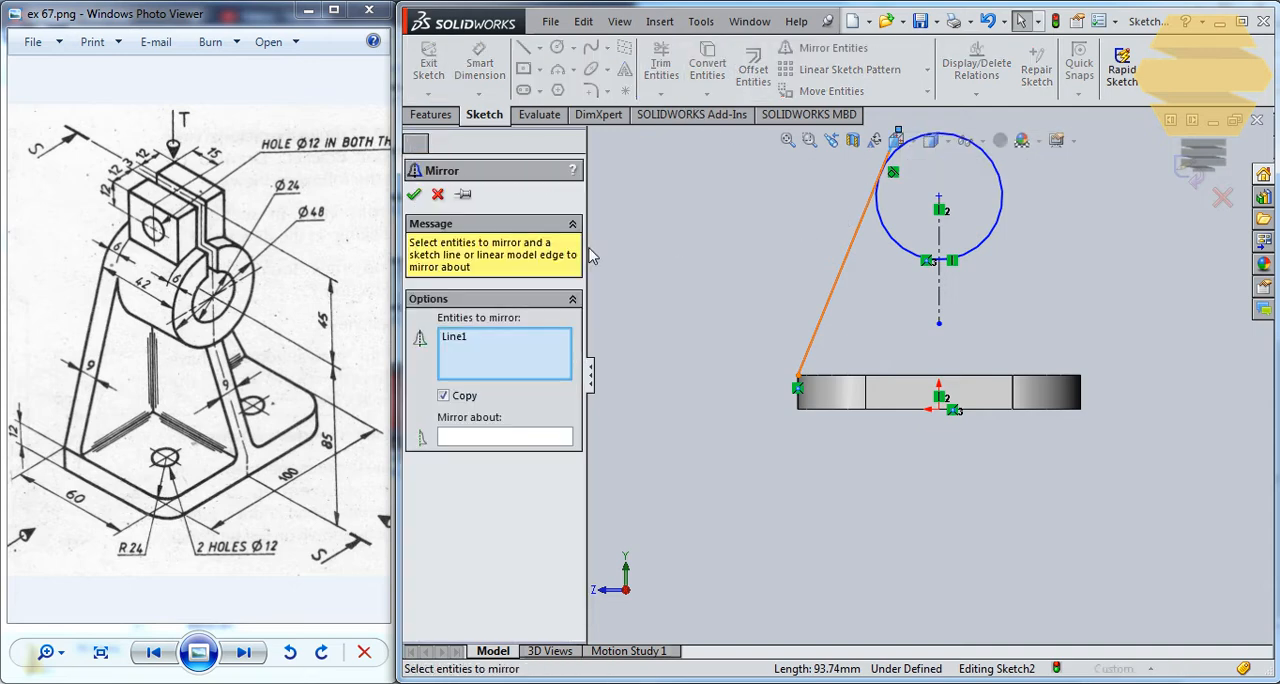
pyautogui.click(474, 438)
pyautogui.click(939, 297)
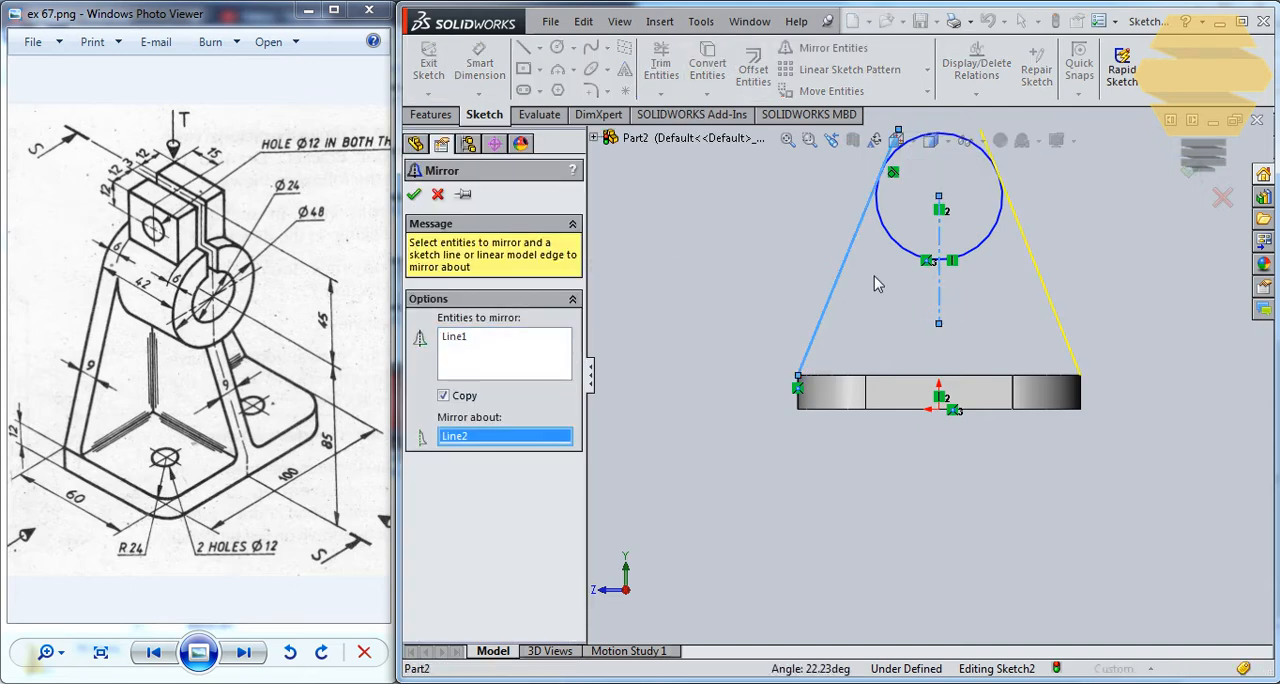
pyautogui.click(414, 196)
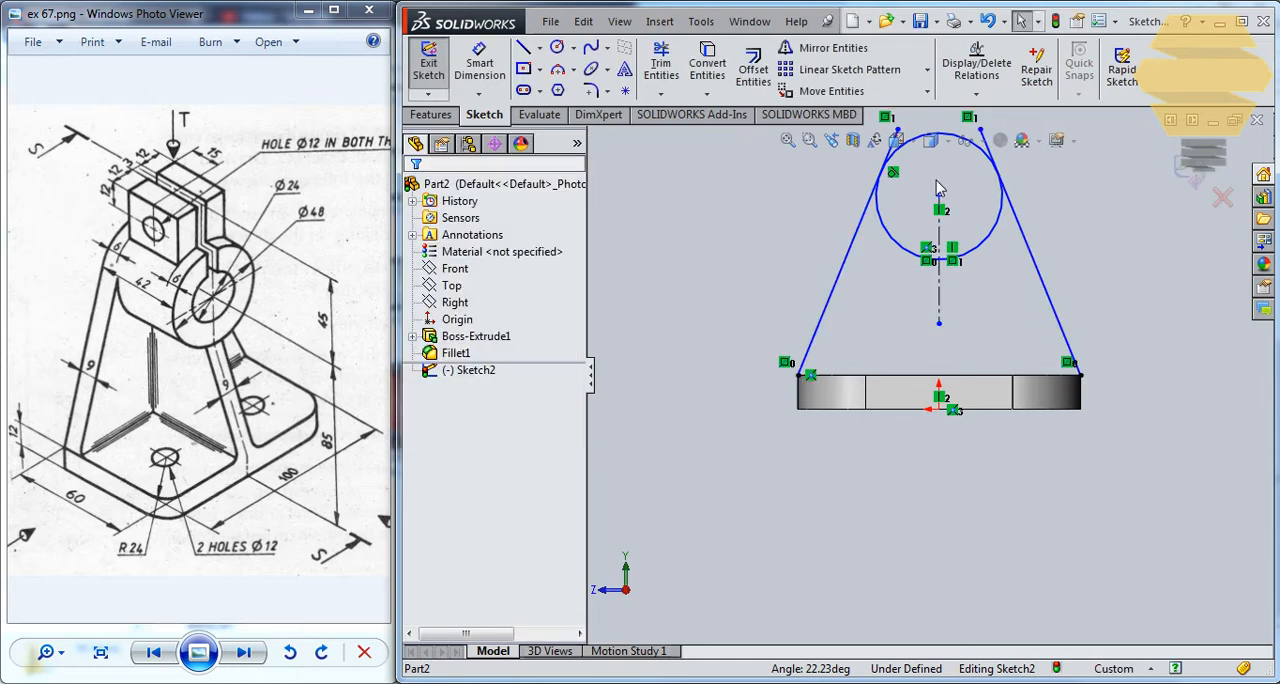
# Trim the ends of both slanted lines that project past their tangent points on the circle.
pyautogui.scroll(-4, 938, 190)
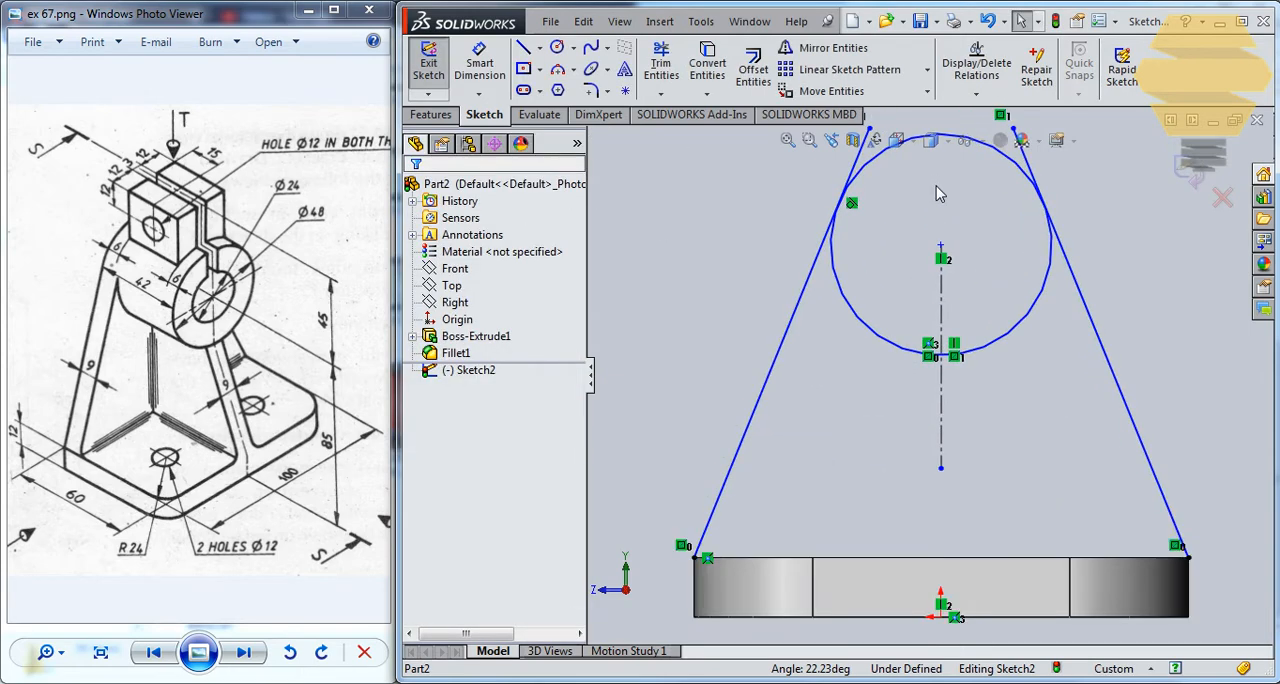
pyautogui.click(662, 62)
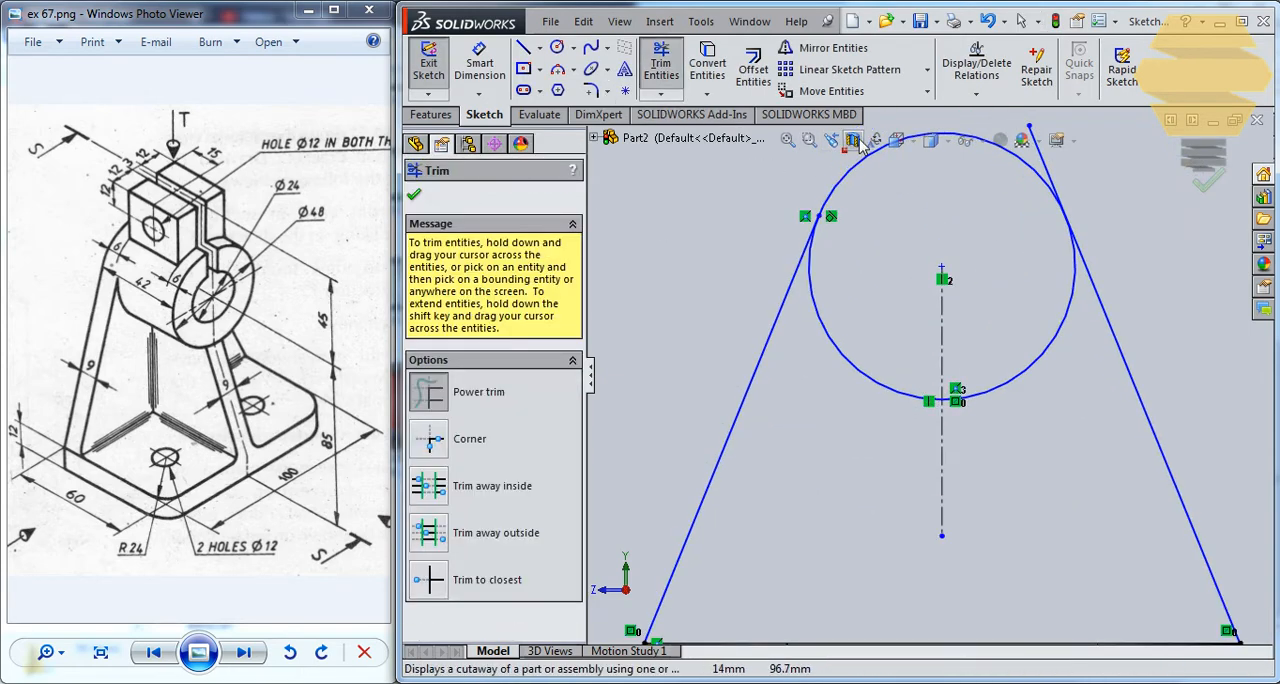
pyautogui.moveTo(1060, 160); pyautogui.dragTo(1015, 203)
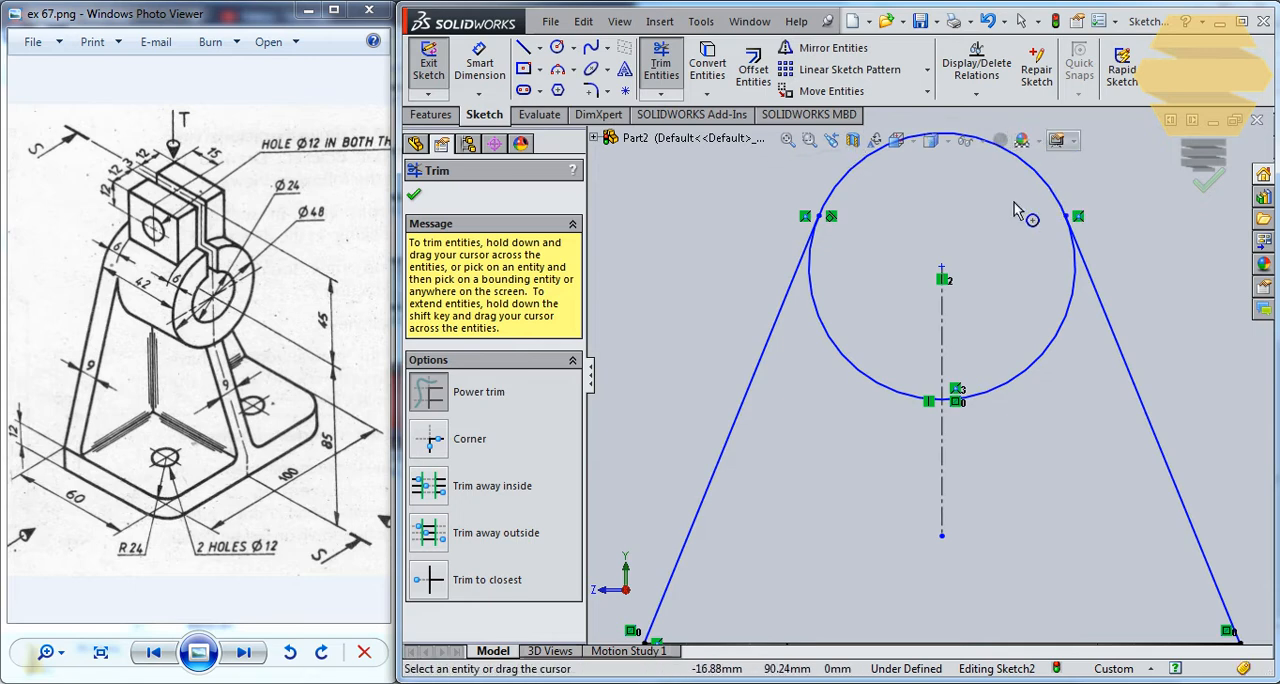
pyautogui.scroll(-2, 1010, 248)
pyautogui.click(662, 62)
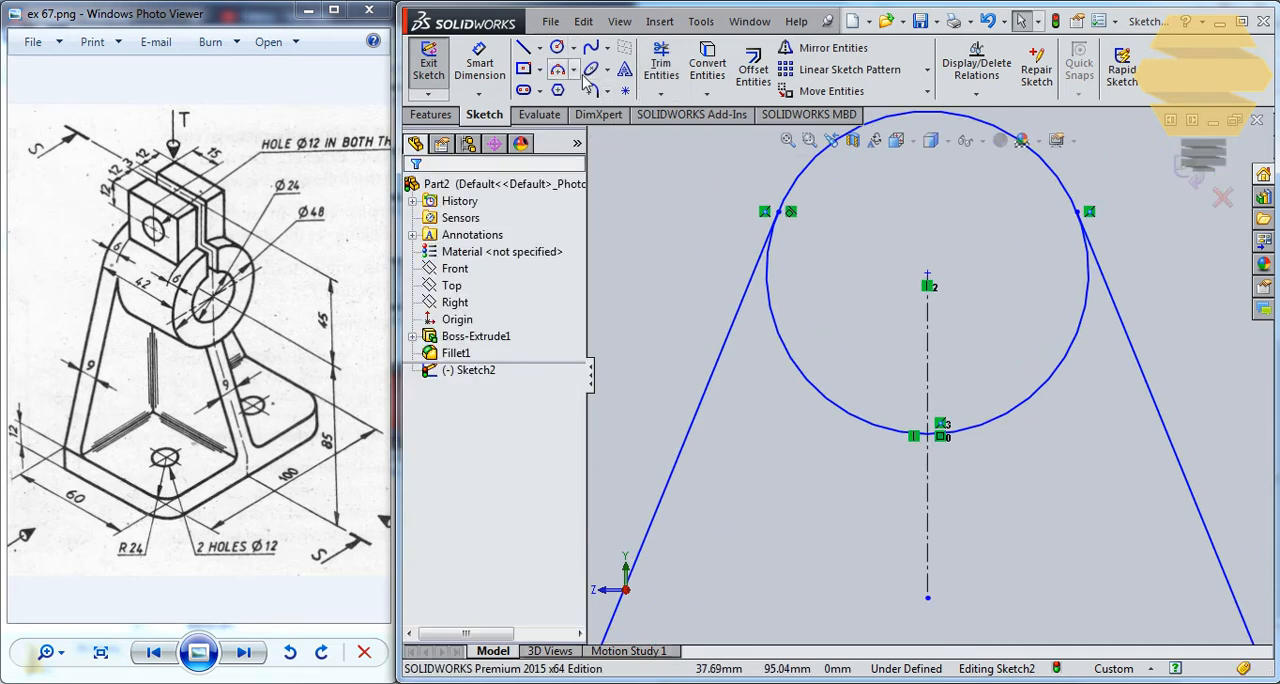
# Trim away the circle's lower arc between the two slanted lines, leaving only the rounded top.
pyautogui.click(662, 62)
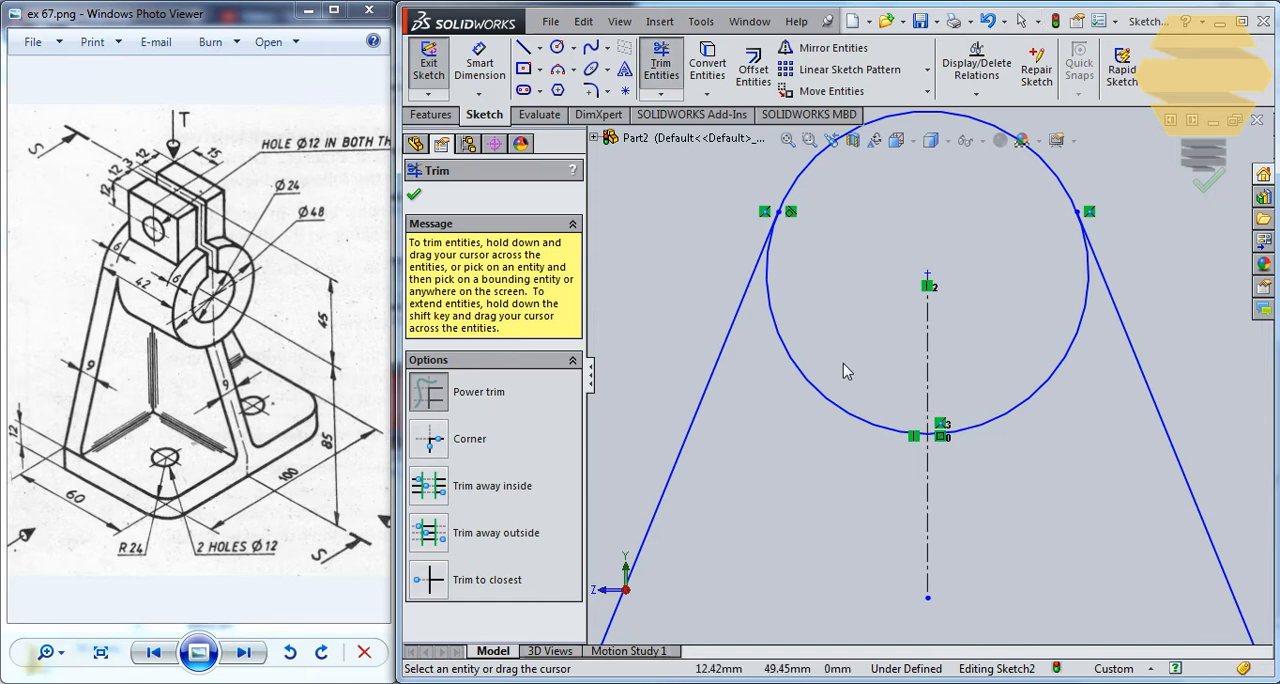
pyautogui.moveTo(843, 363); pyautogui.dragTo(812, 396)
pyautogui.moveTo(1068, 457); pyautogui.dragTo(985, 392)
pyautogui.scroll(1, 909, 415)
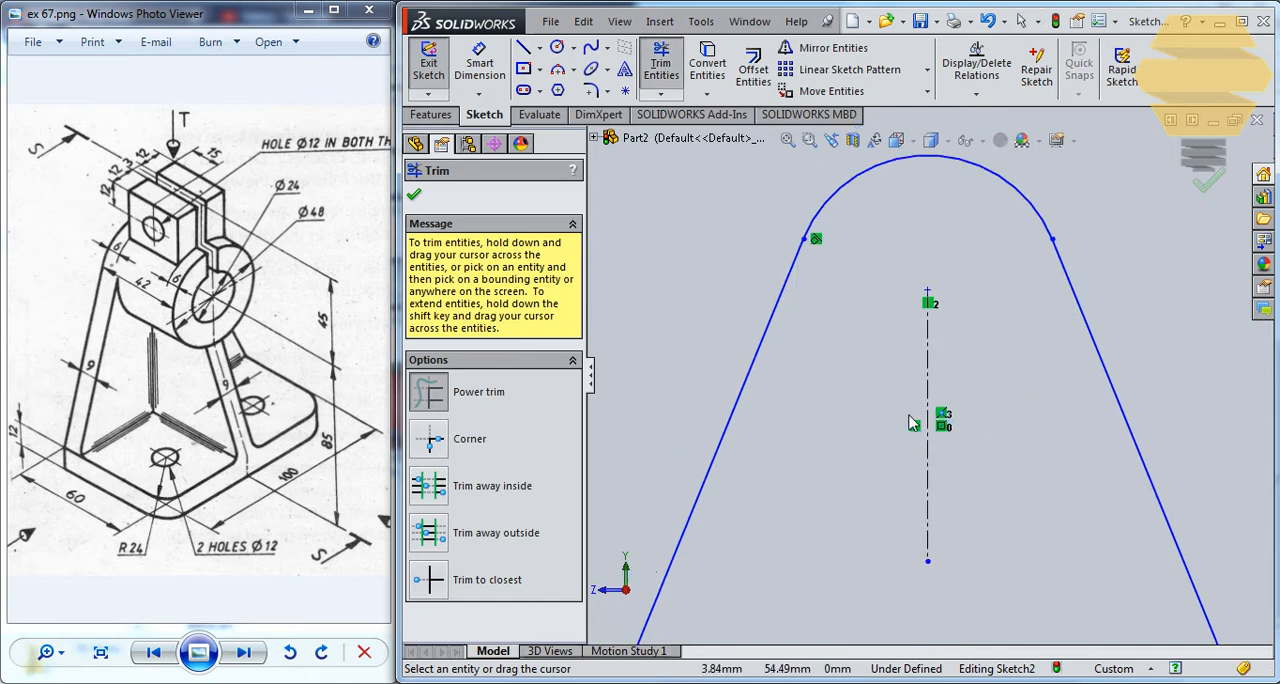
pyautogui.scroll(3, 912, 423)
pyautogui.click(662, 62)
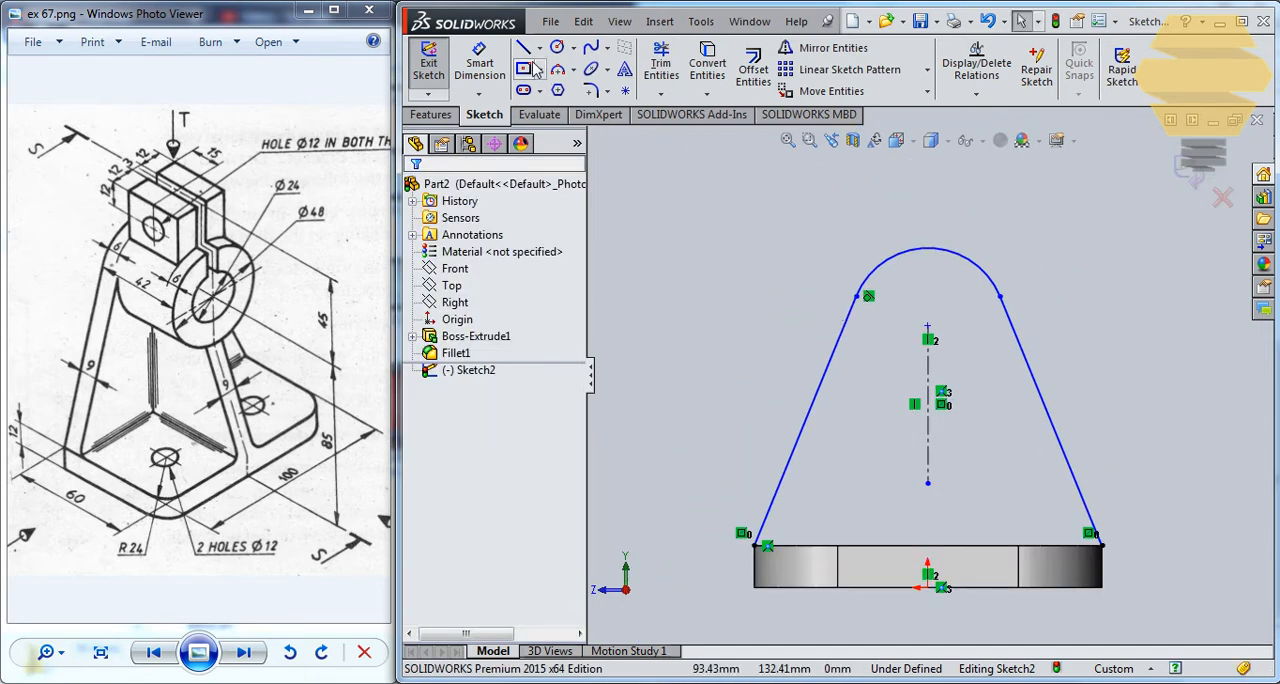
# Dimension the top arc with a radius of 24 mm.
pyautogui.click(480, 66)
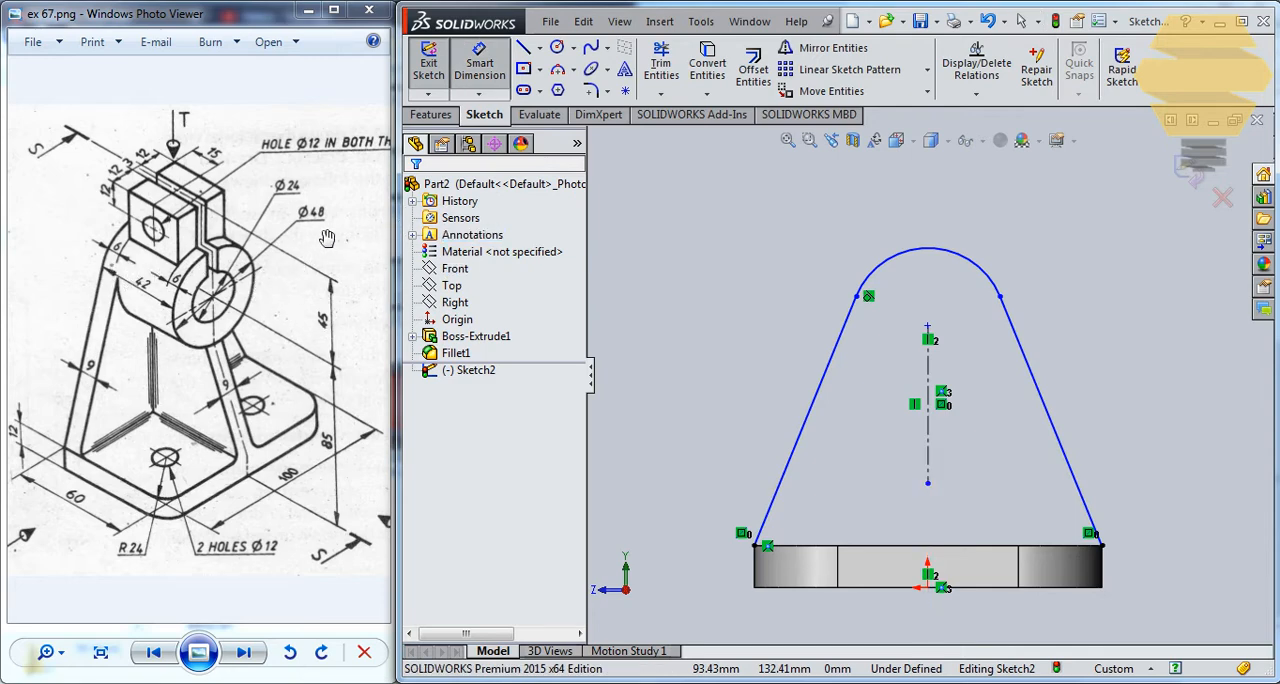
pyautogui.click(960, 253)
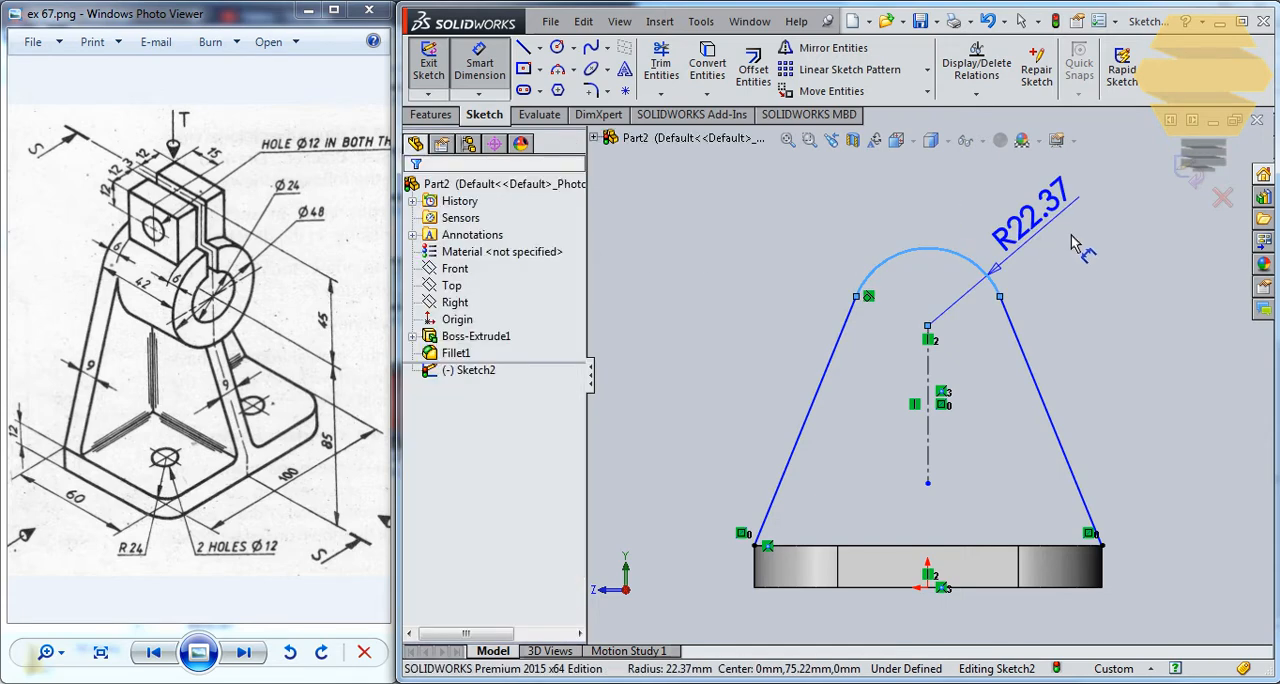
pyautogui.click(1077, 243)
pyautogui.write('24')
pyautogui.press('Return')
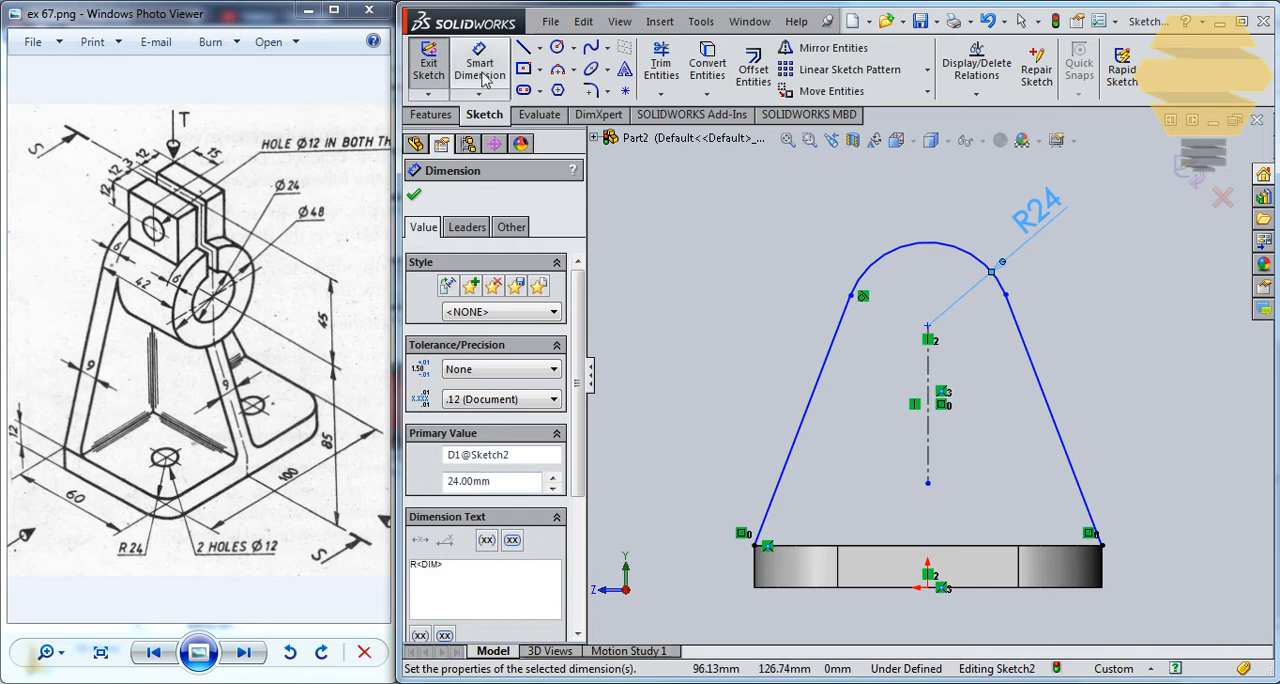
# Dimension the vertical distance from the arc's centre to the base plate's bottom edge as 85 mm.
pyautogui.click(928, 327)
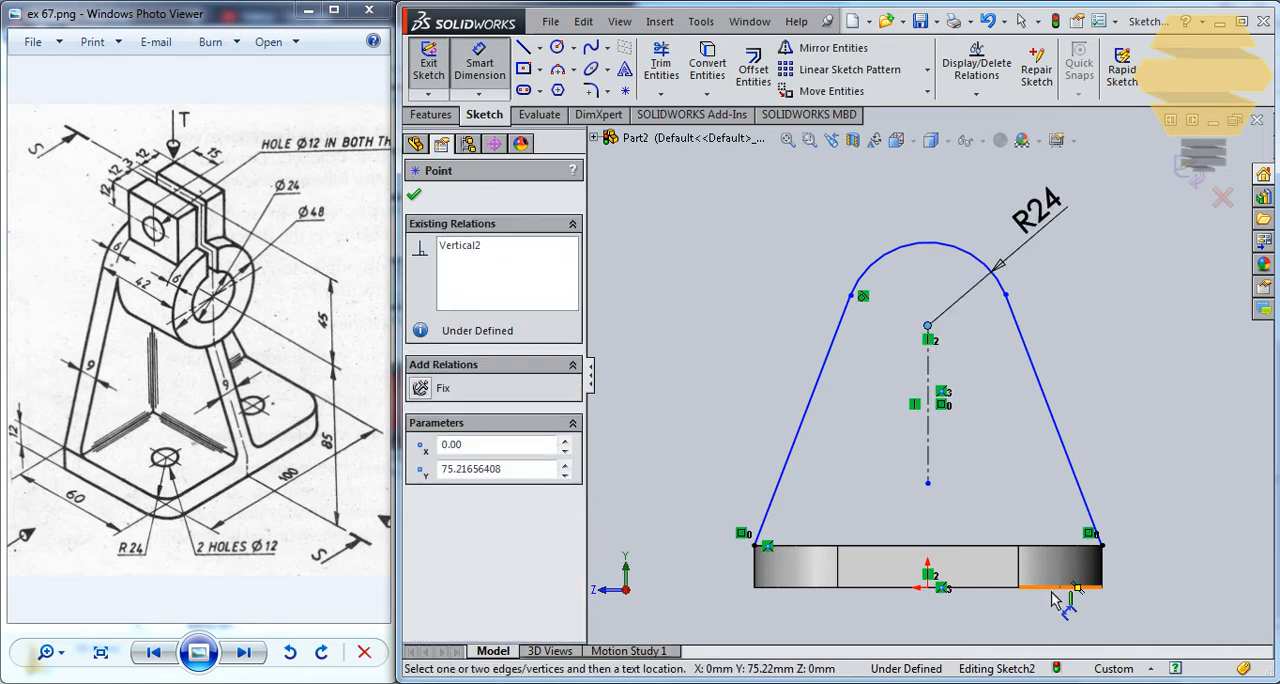
pyautogui.click(1090, 588)
pyautogui.click(755, 355)
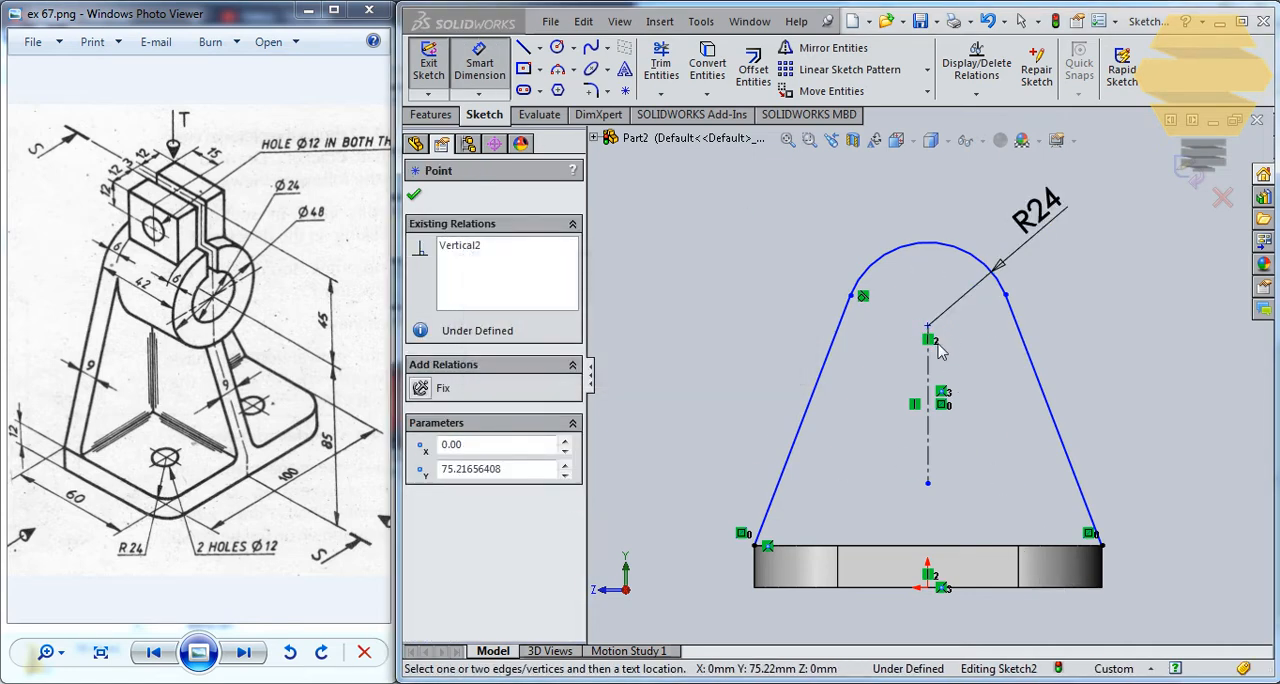
pyautogui.click(1082, 590)
pyautogui.click(1194, 481)
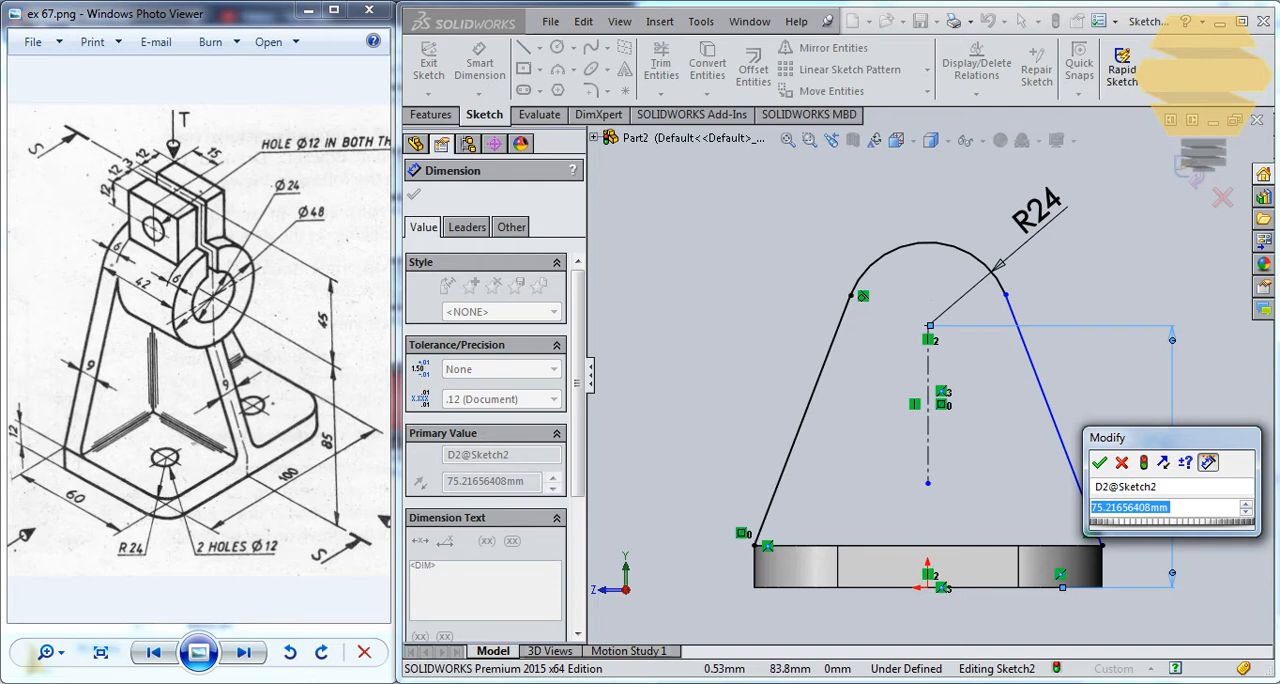
pyautogui.write('85')
pyautogui.press('Return')
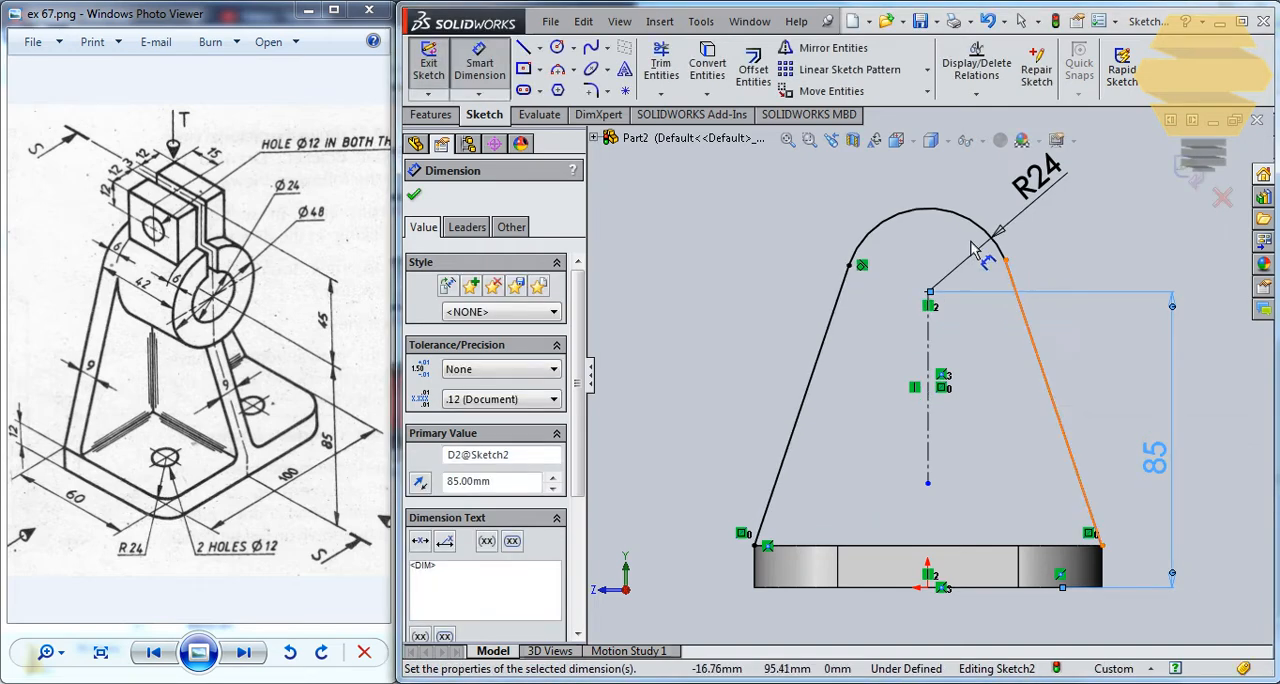
pyautogui.press('Escape')
pyautogui.press('Escape')
# Add a Tangent relation between the top arc and the mirrored slanted line.
pyautogui.click(1000, 249)
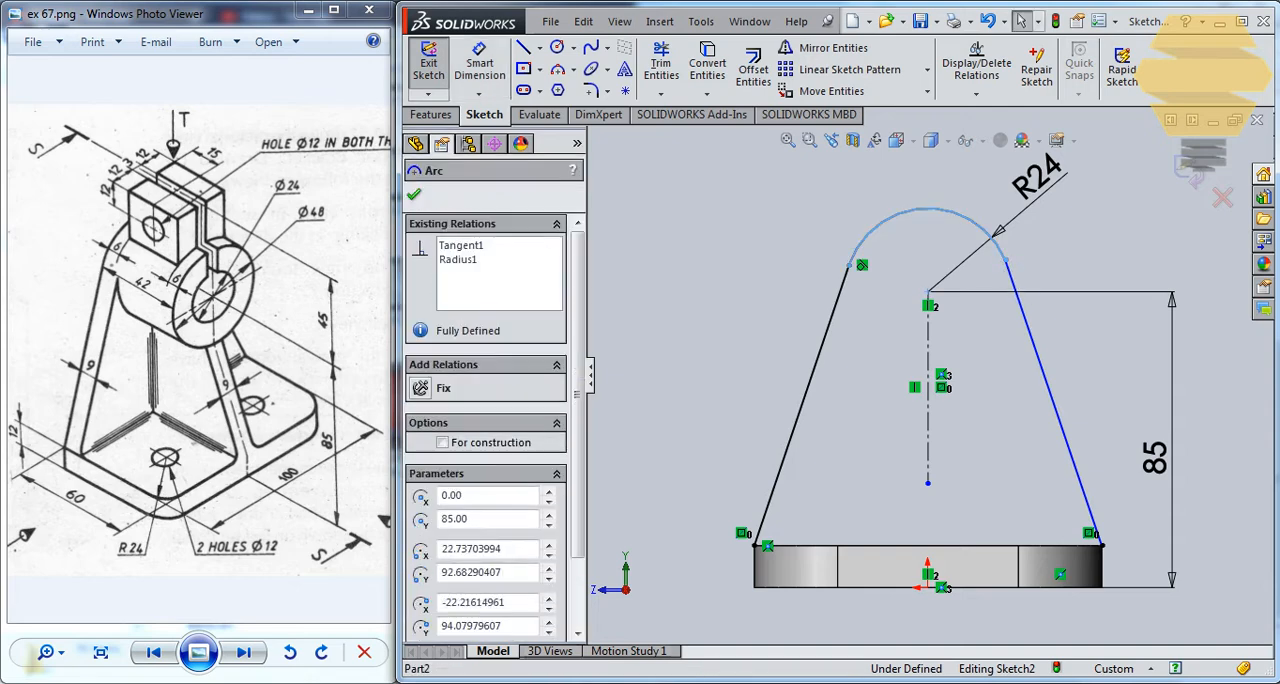
pyautogui.keyDown('ctrl'); pyautogui.click(1012, 272); pyautogui.keyUp('ctrl')
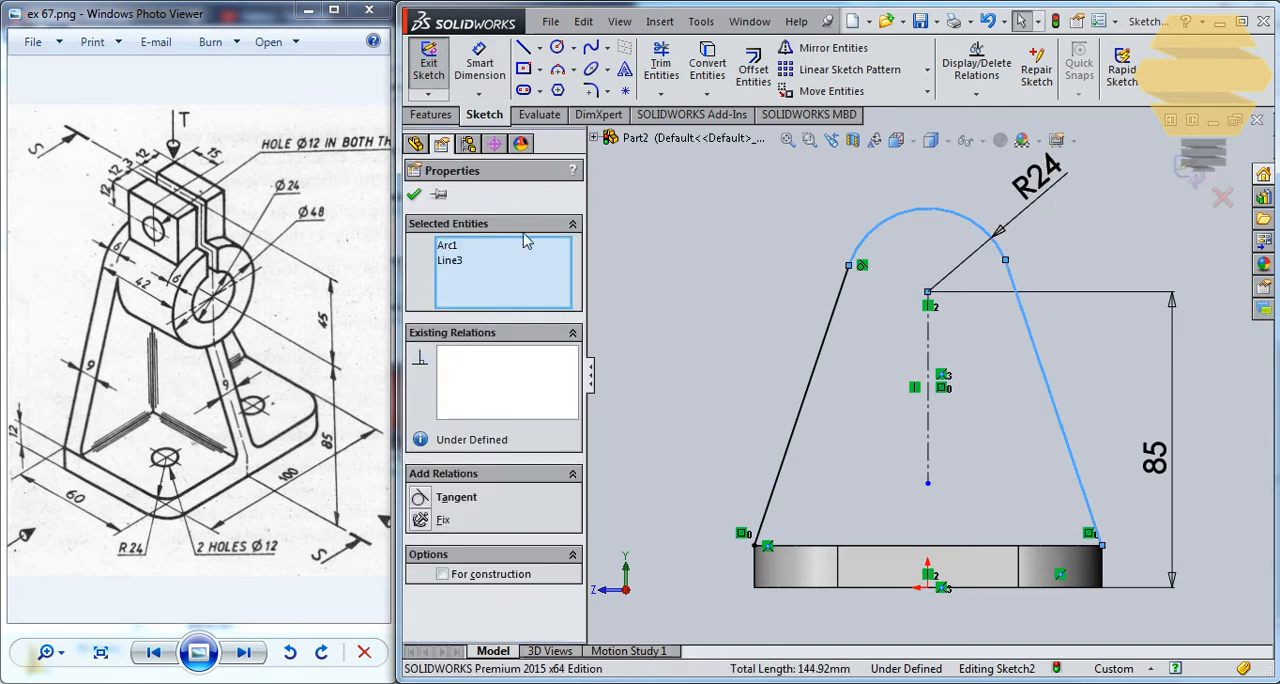
pyautogui.click(420, 498)
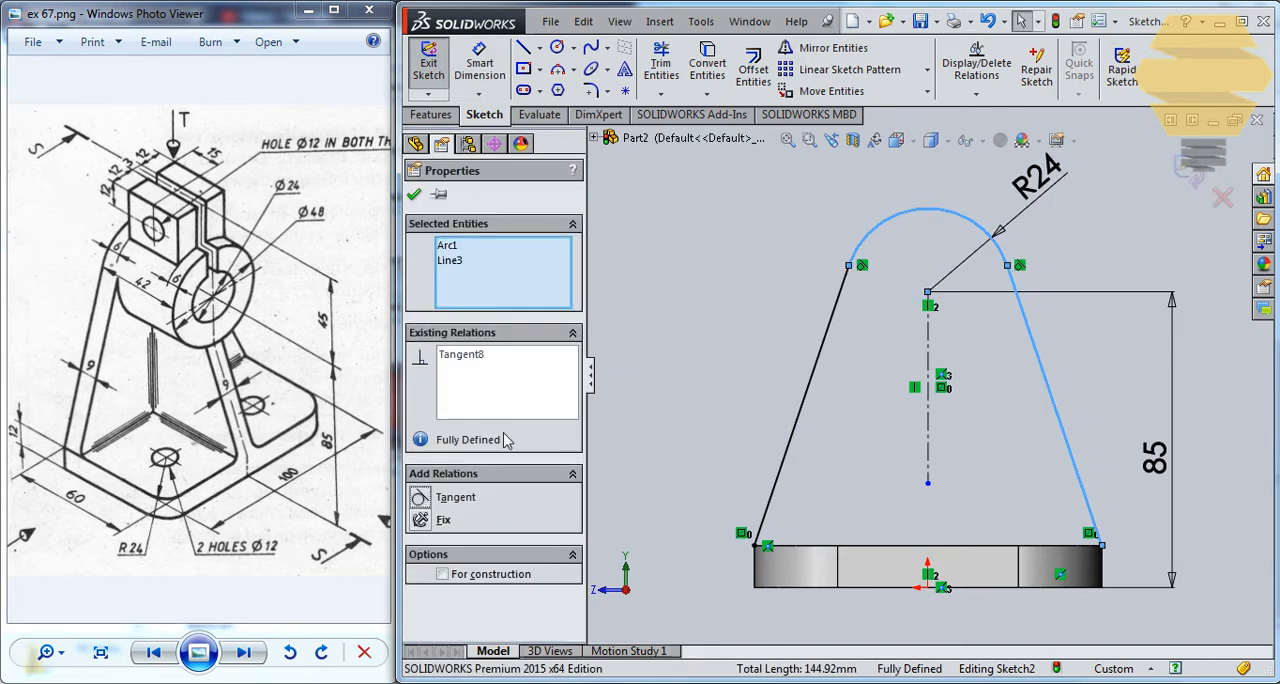
pyautogui.click(414, 194)
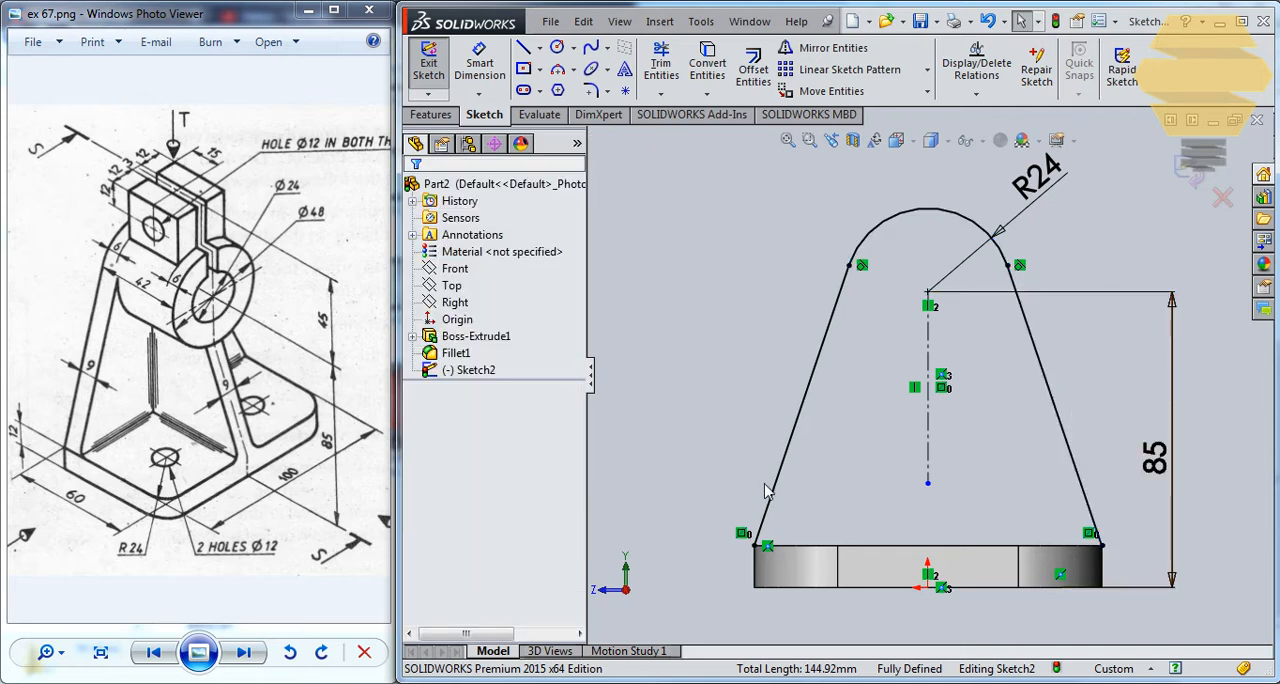
# Close the upright profile with a line along the base plate's top edge between the slanted lines and exit the sketch.
pyautogui.click(756, 545)
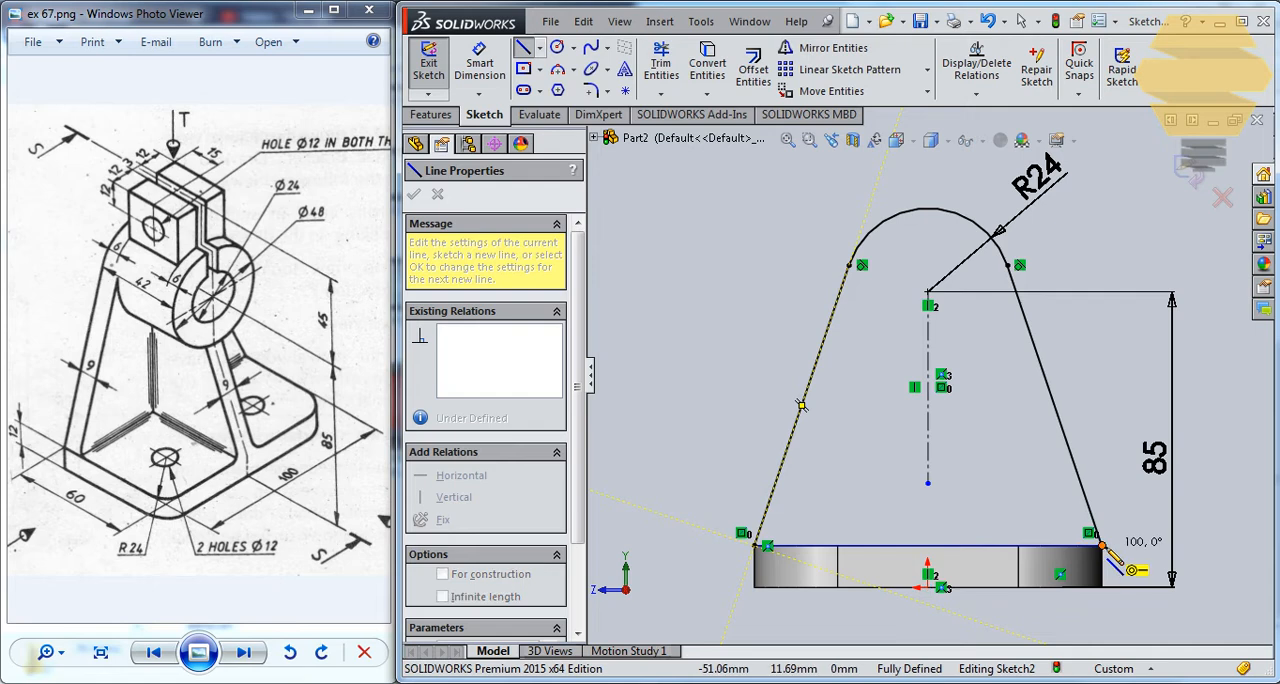
pyautogui.click(1100, 545)
pyautogui.press('Escape')
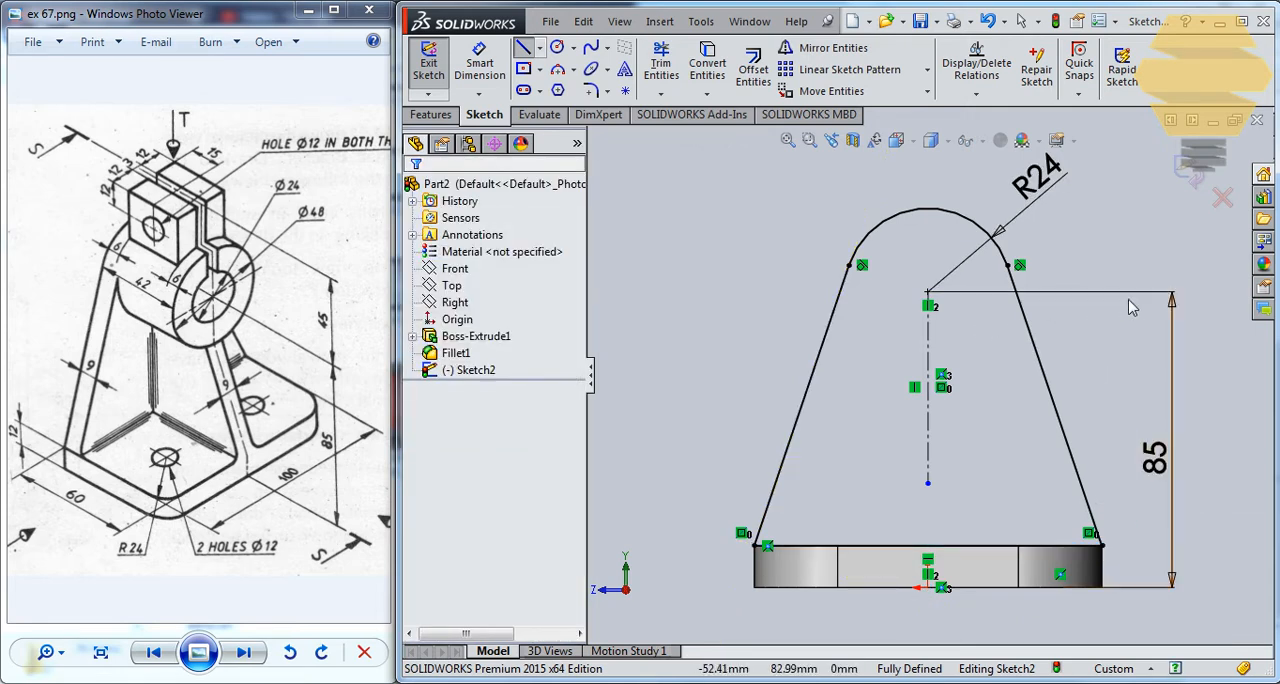
pyautogui.click(1193, 181)
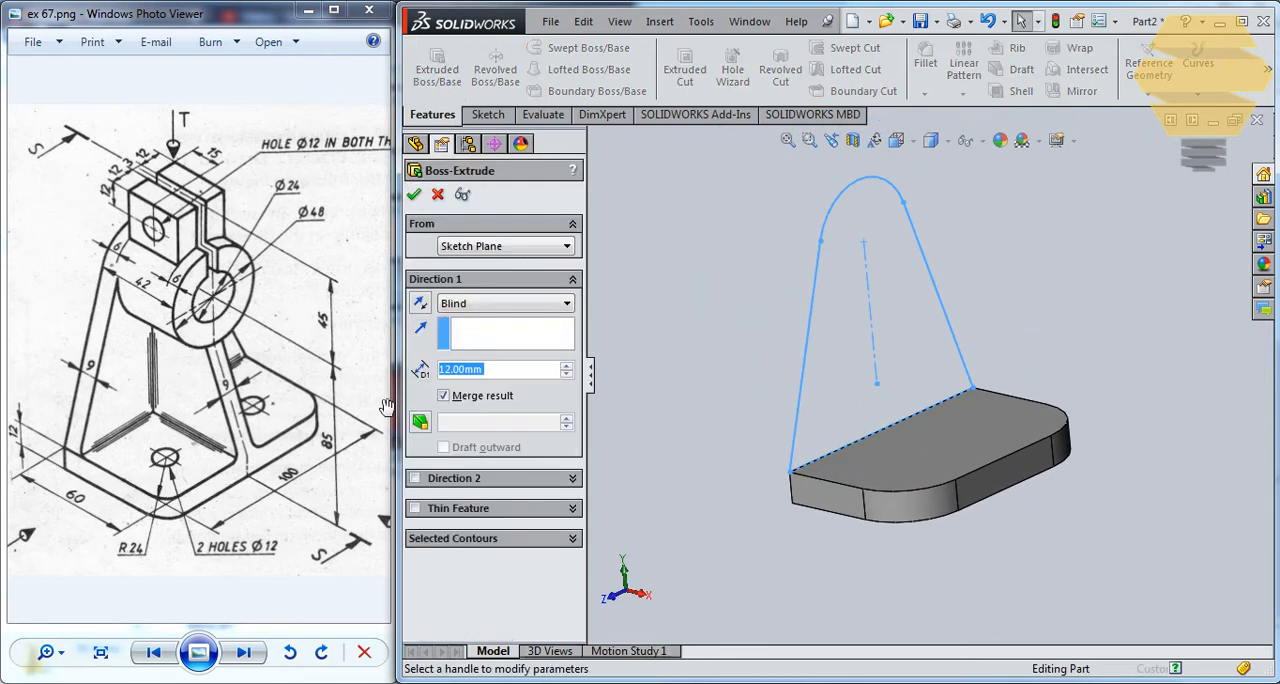
# Extrude the upright profile 9 mm Blind, with the direction reversed so it lies over the base plate.
pyautogui.write('9')
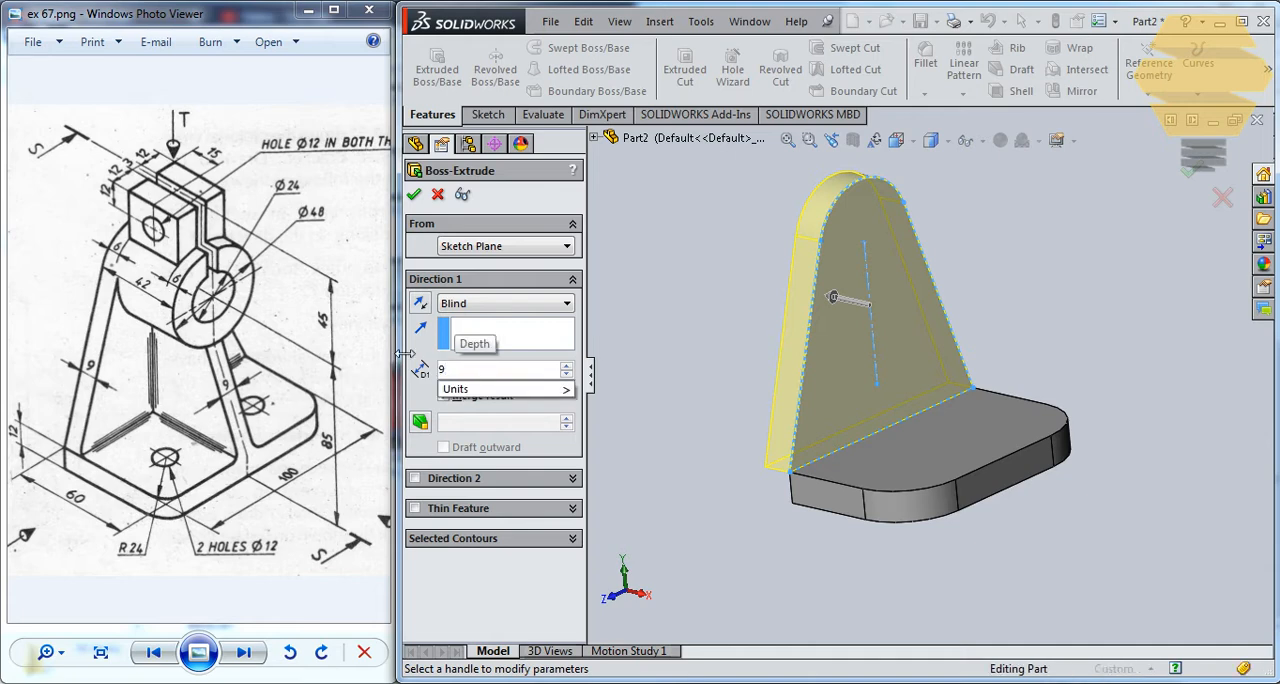
pyautogui.press('Return')
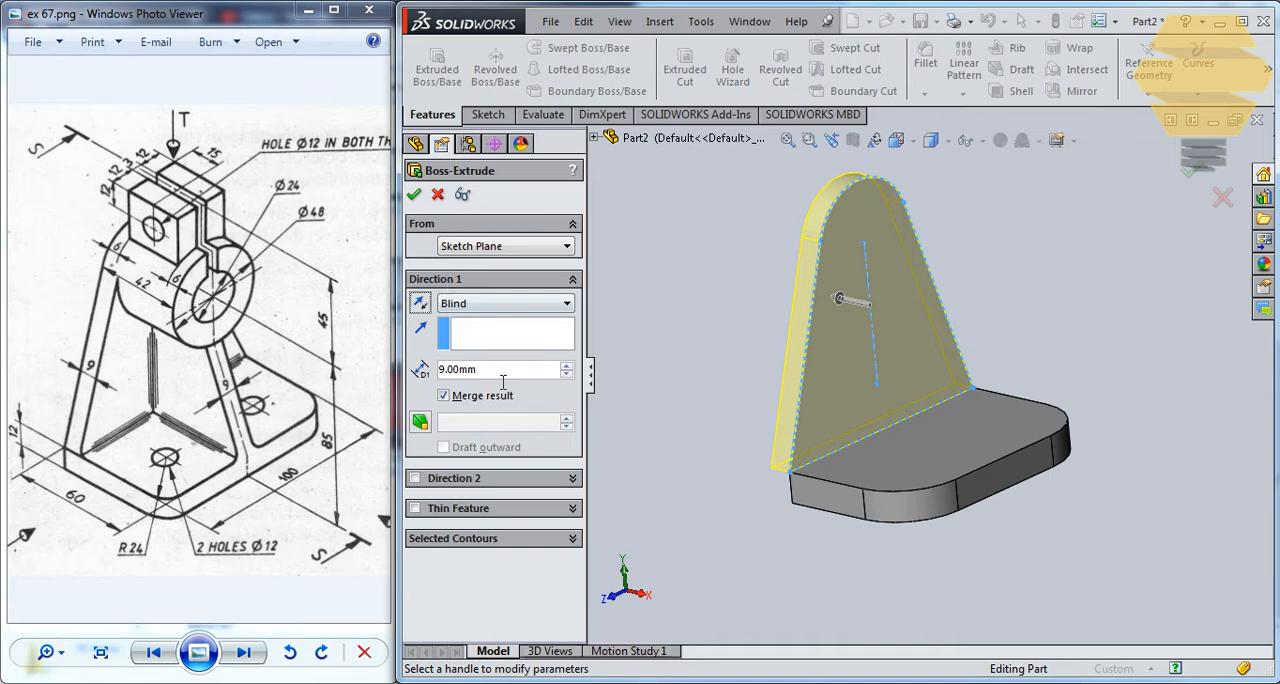
pyautogui.moveTo(897, 347); pyautogui.dragTo(951, 406, button='middle')
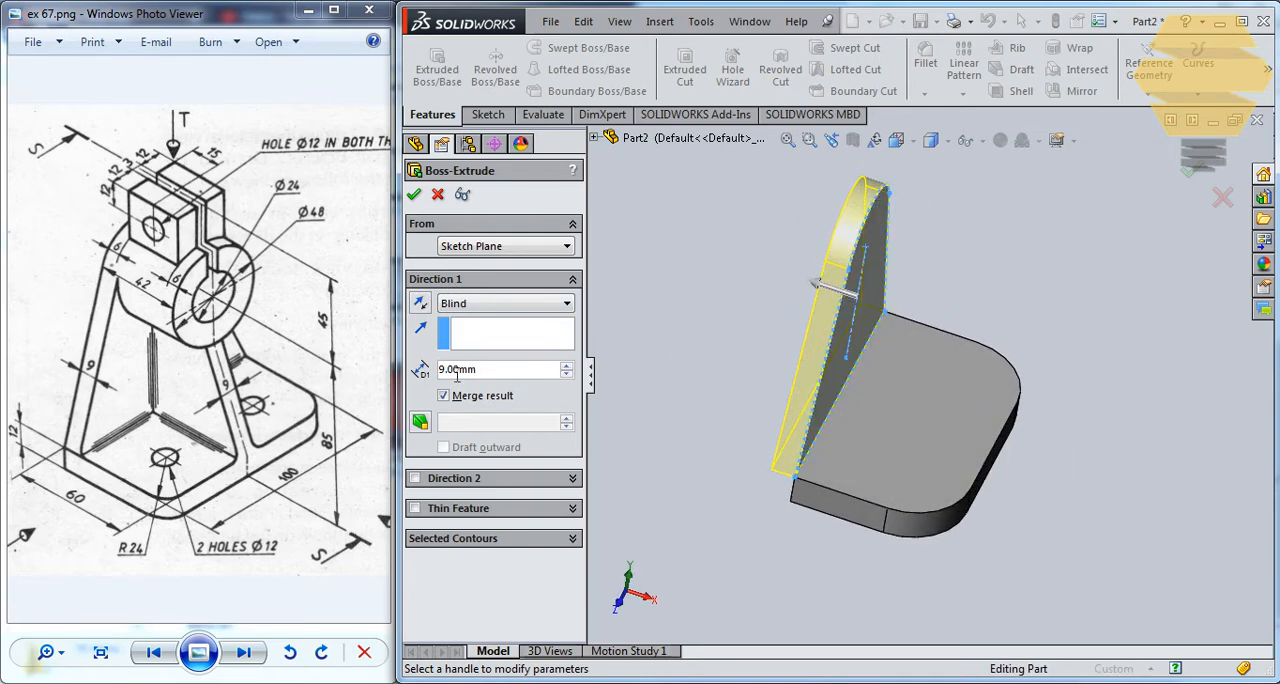
pyautogui.click(424, 304)
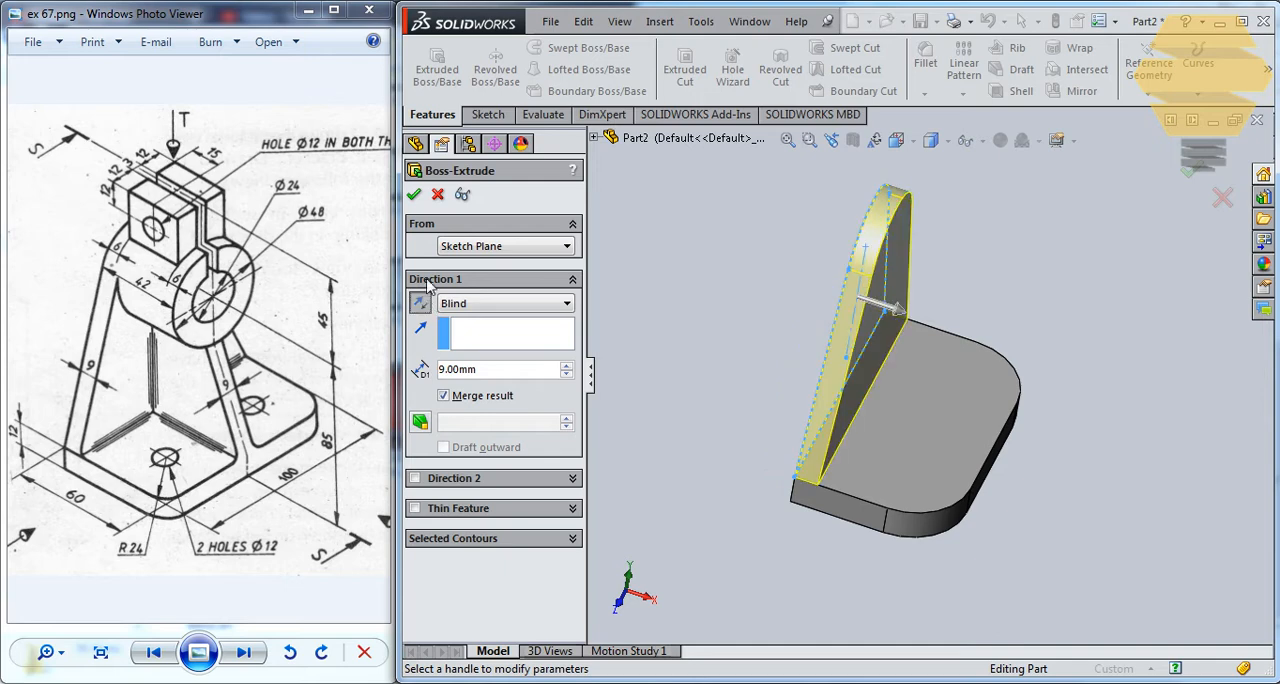
pyautogui.click(414, 196)
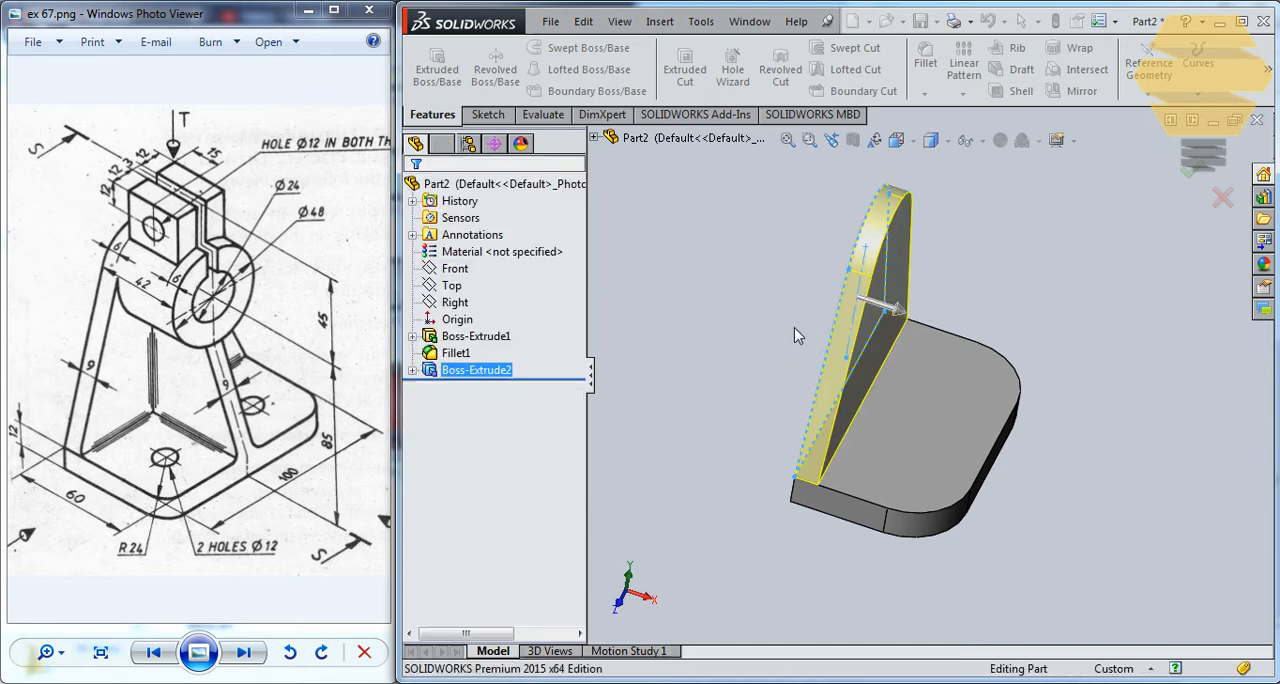
# On the upright's inner face, sketch a circle of radius 24 mm centred on the rounded top's centre.
pyautogui.moveTo(854, 369)
pyautogui.mouseDown(button='middle')
pyautogui.moveTo(860, 393)
pyautogui.moveTo(853, 381)
pyautogui.mouseUp(button='middle')
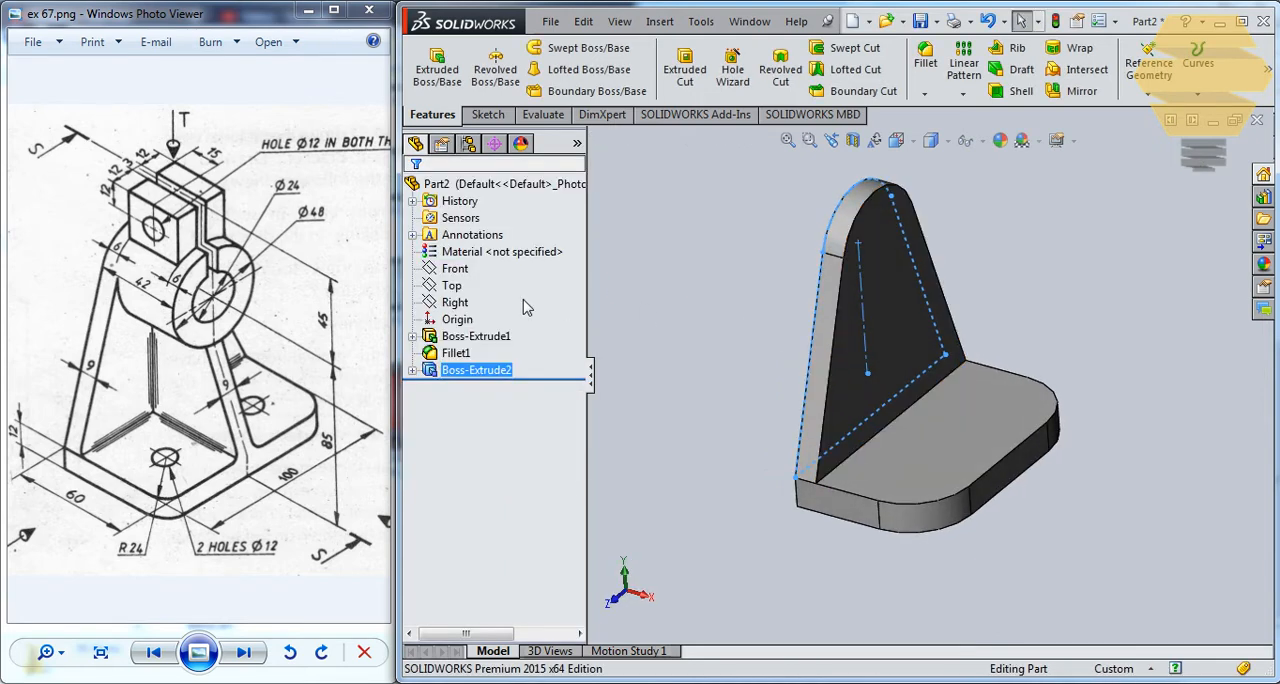
pyautogui.scroll(1, 797, 370)
pyautogui.scroll(-1, 802, 364)
pyautogui.scroll(1, 802, 364)
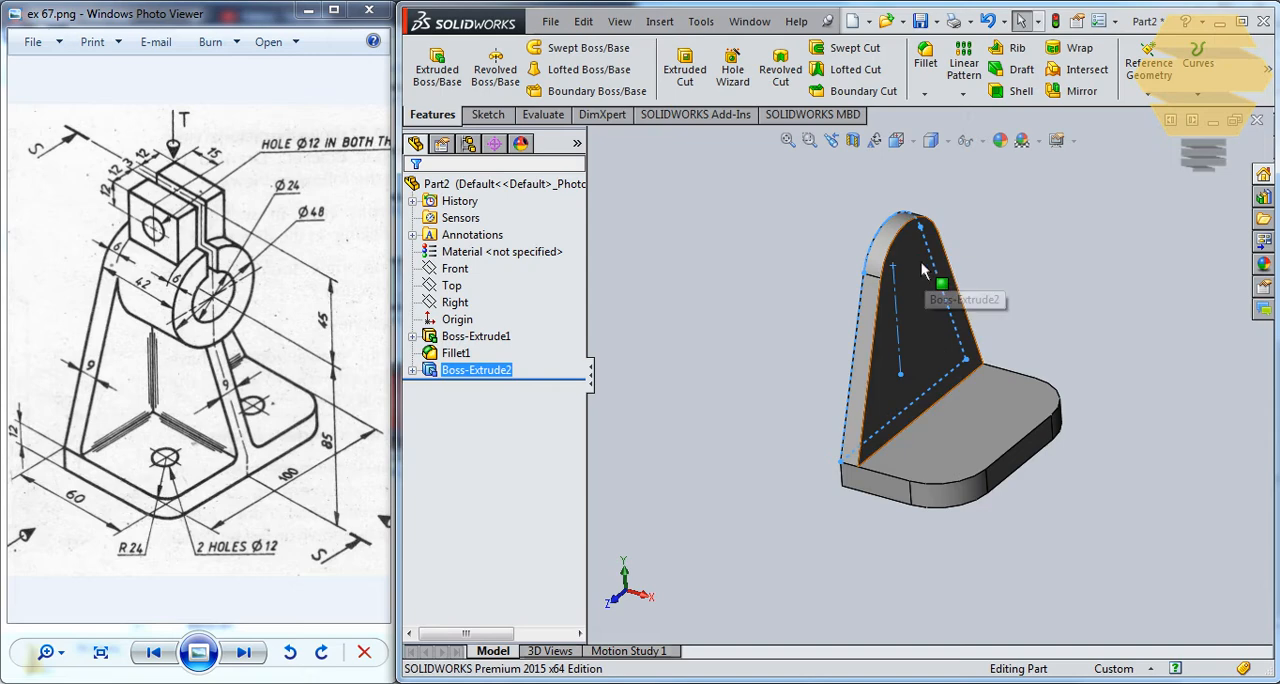
pyautogui.click(928, 320)
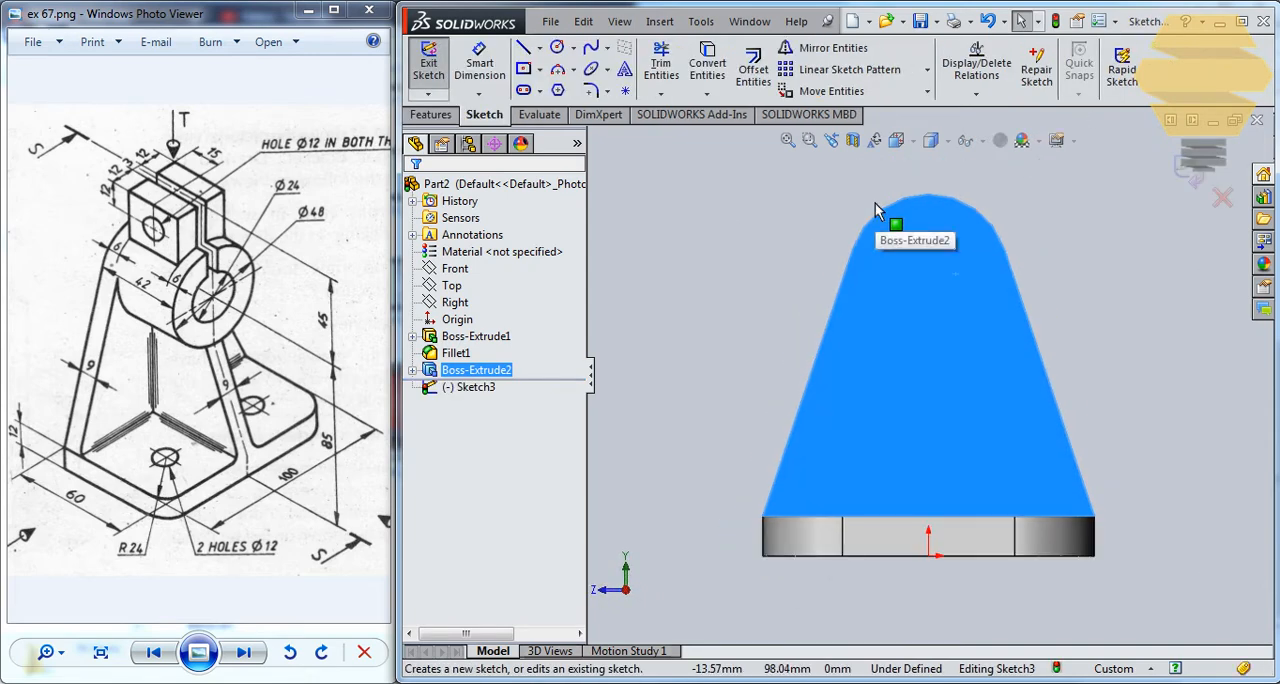
pyautogui.click(558, 48)
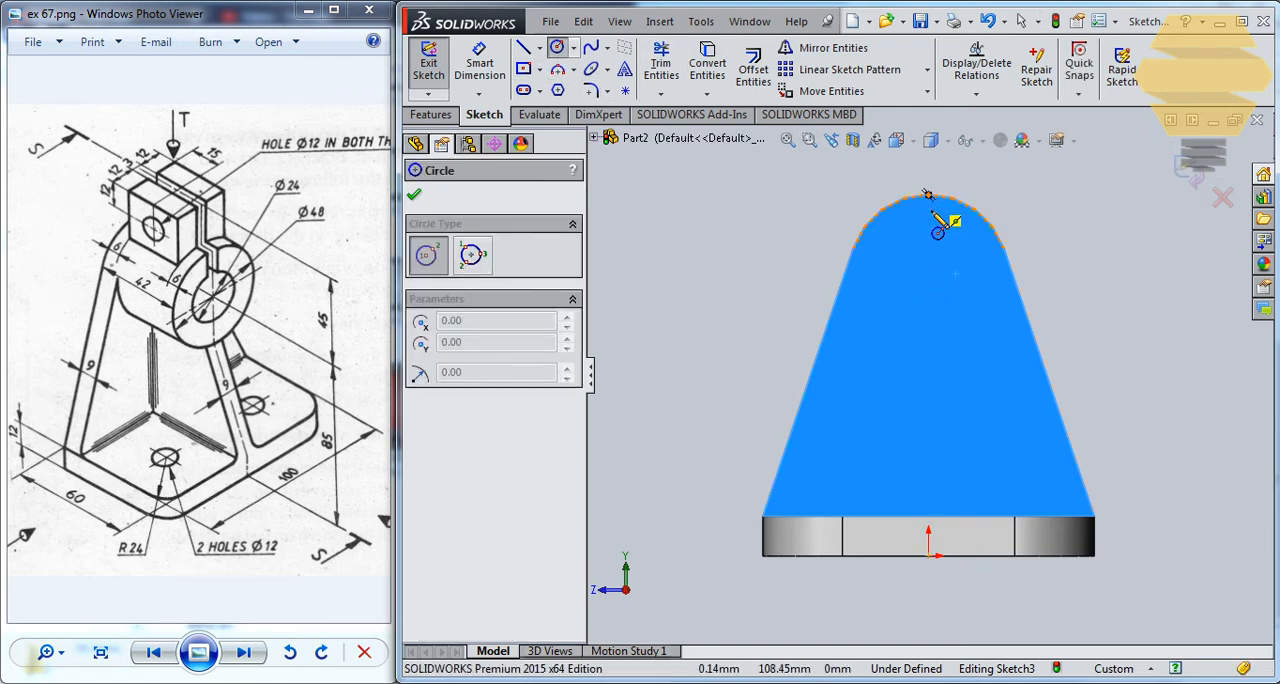
pyautogui.click(928, 273)
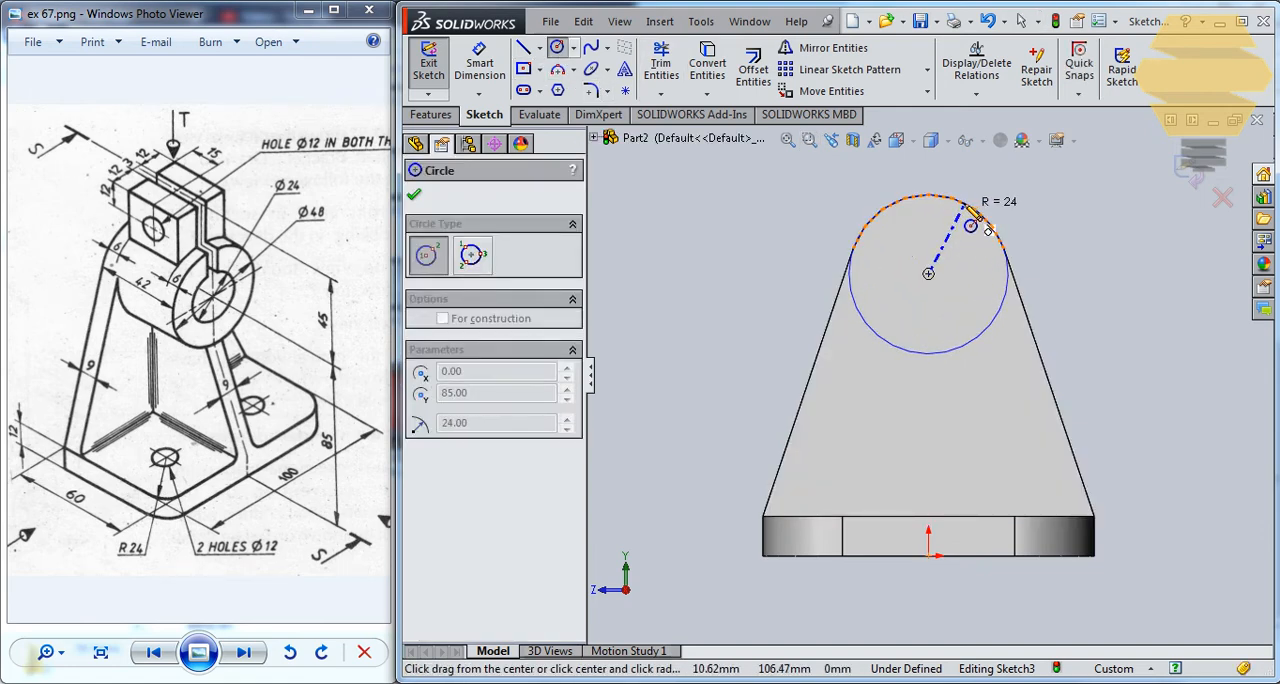
pyautogui.click(945, 196)
pyautogui.press('Escape')
pyautogui.click(1050, 212)
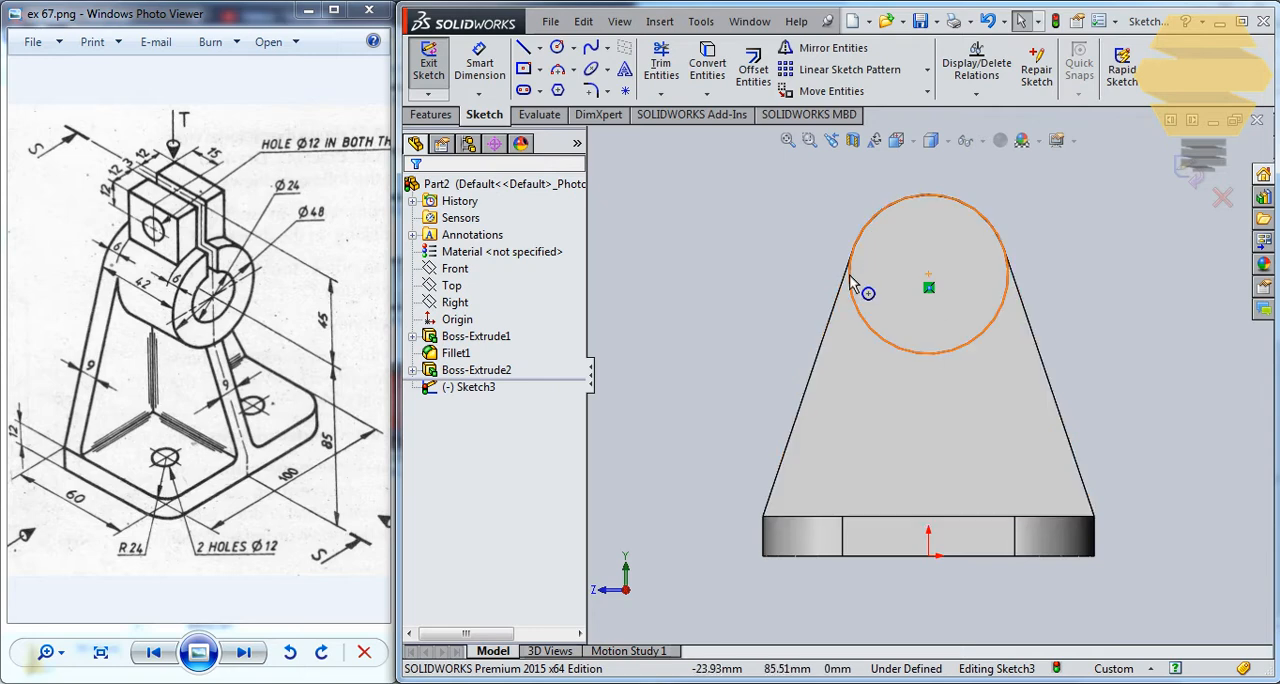
# Add a Coradial relation between the circle and the upright's rounded top edge, and exit the sketch.
pyautogui.moveTo(849, 271)
pyautogui.mouseDown()
pyautogui.moveTo(887, 271)
pyautogui.moveTo(870, 268)
pyautogui.mouseUp()
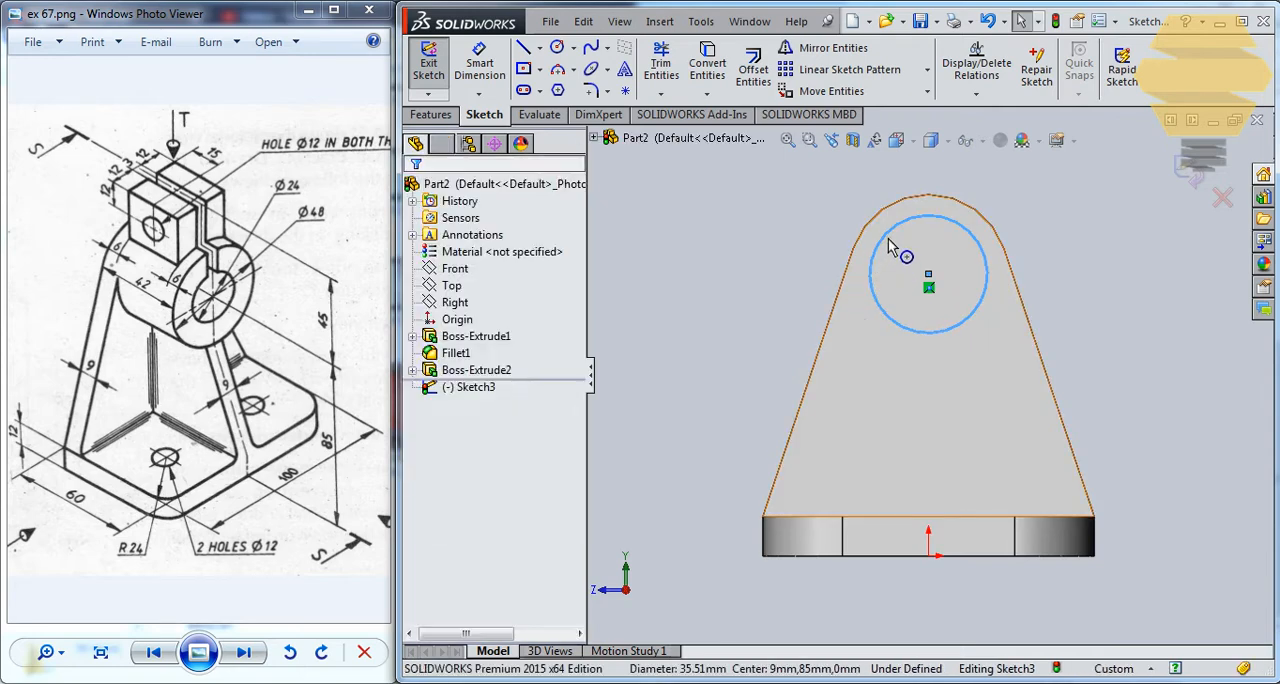
pyautogui.click(891, 230)
pyautogui.keyDown('ctrl'); pyautogui.click(864, 228); pyautogui.keyUp('ctrl')
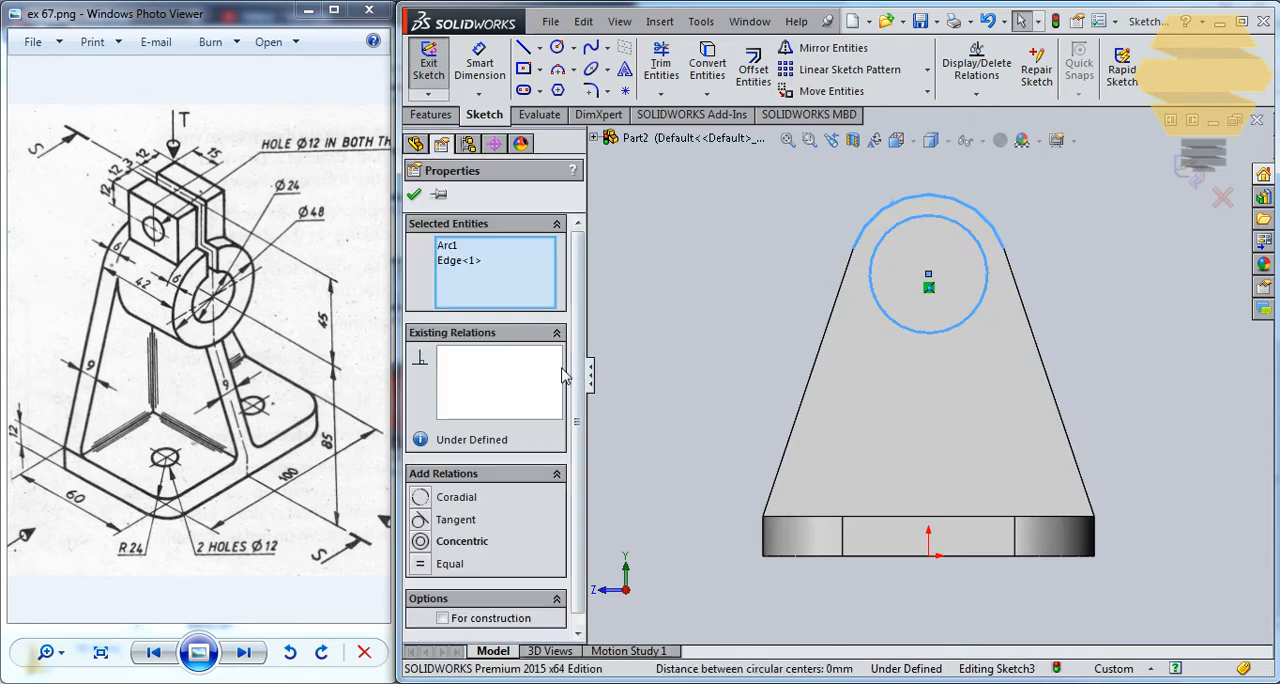
pyautogui.click(422, 500)
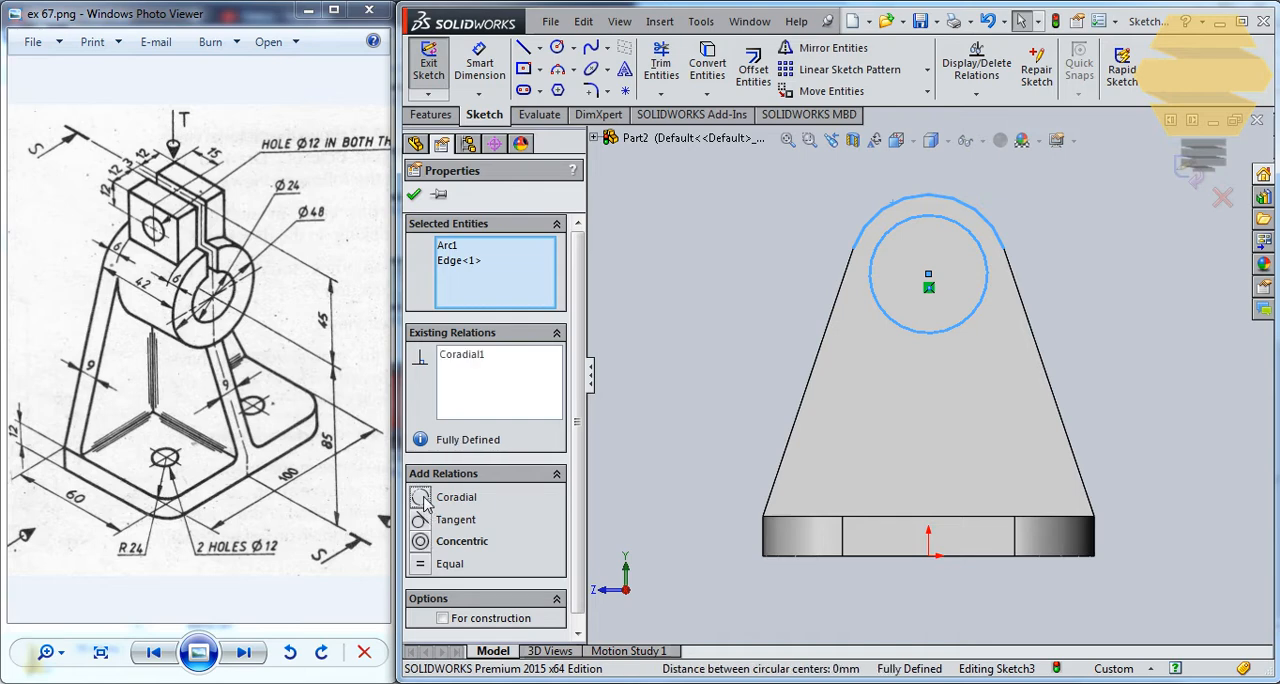
pyautogui.click(415, 196)
pyautogui.click(1195, 162)
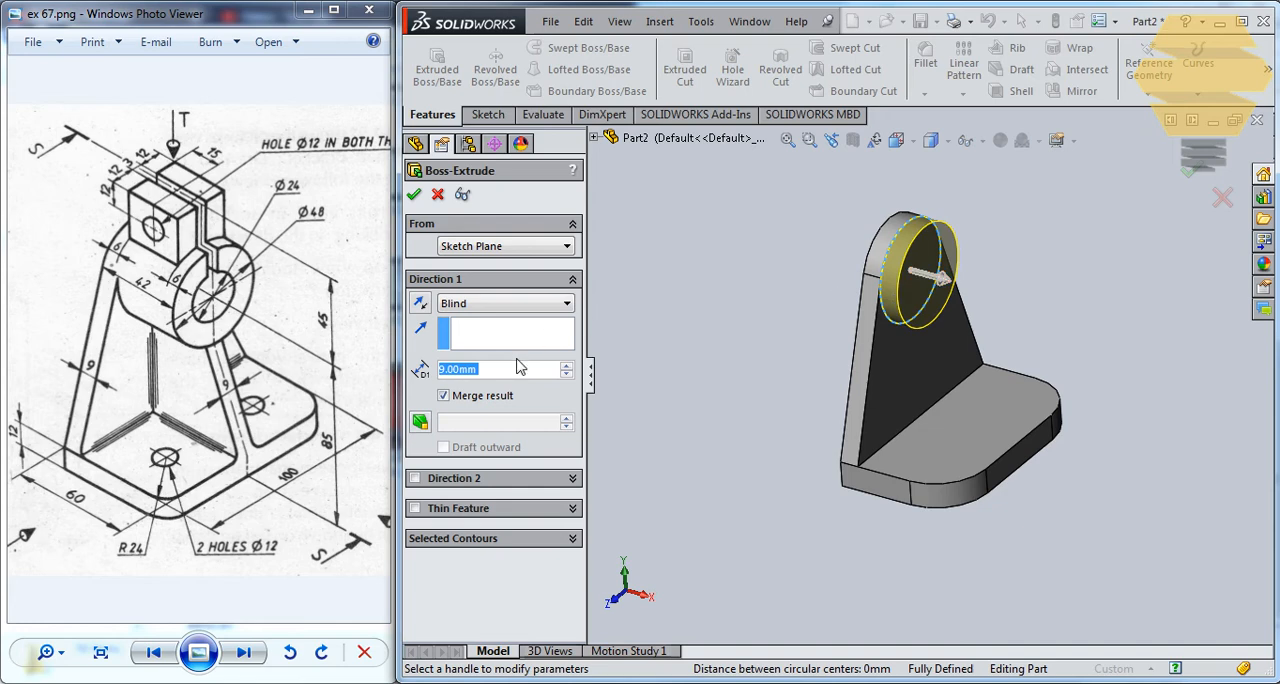
# Extrude the circle Blind by 42-9 mm away from the upright, merging the result.
pyautogui.write('42-9')
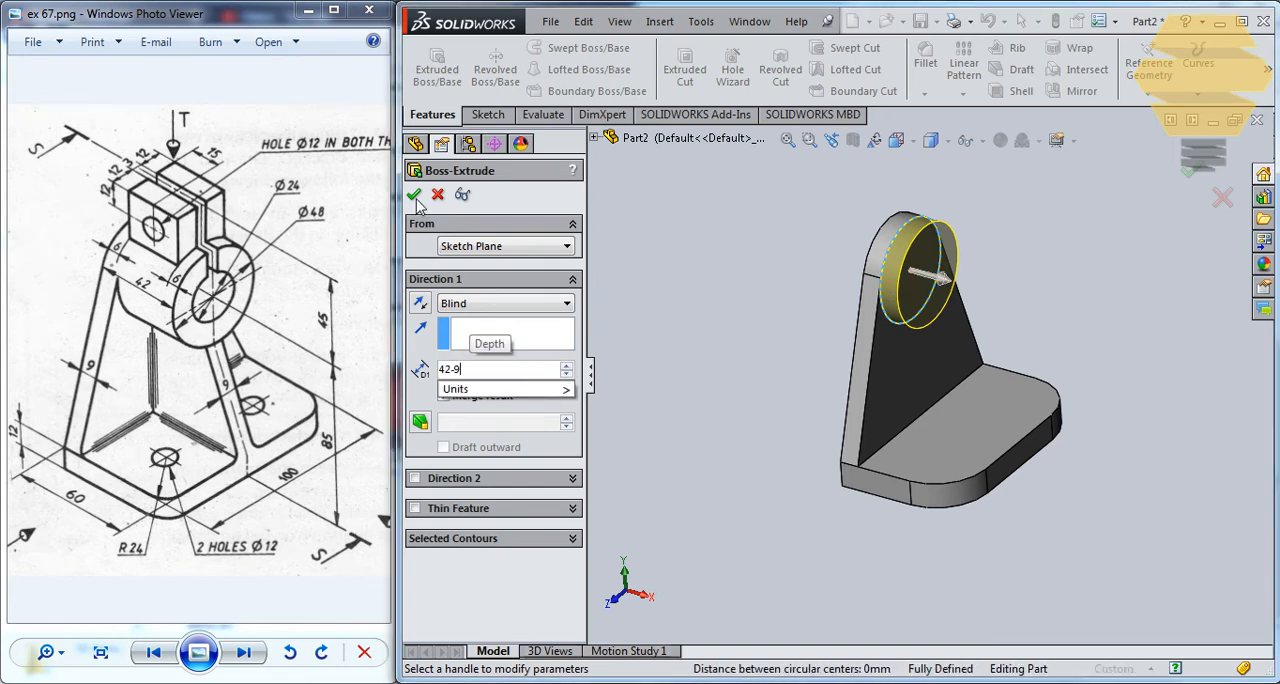
pyautogui.press('Return')
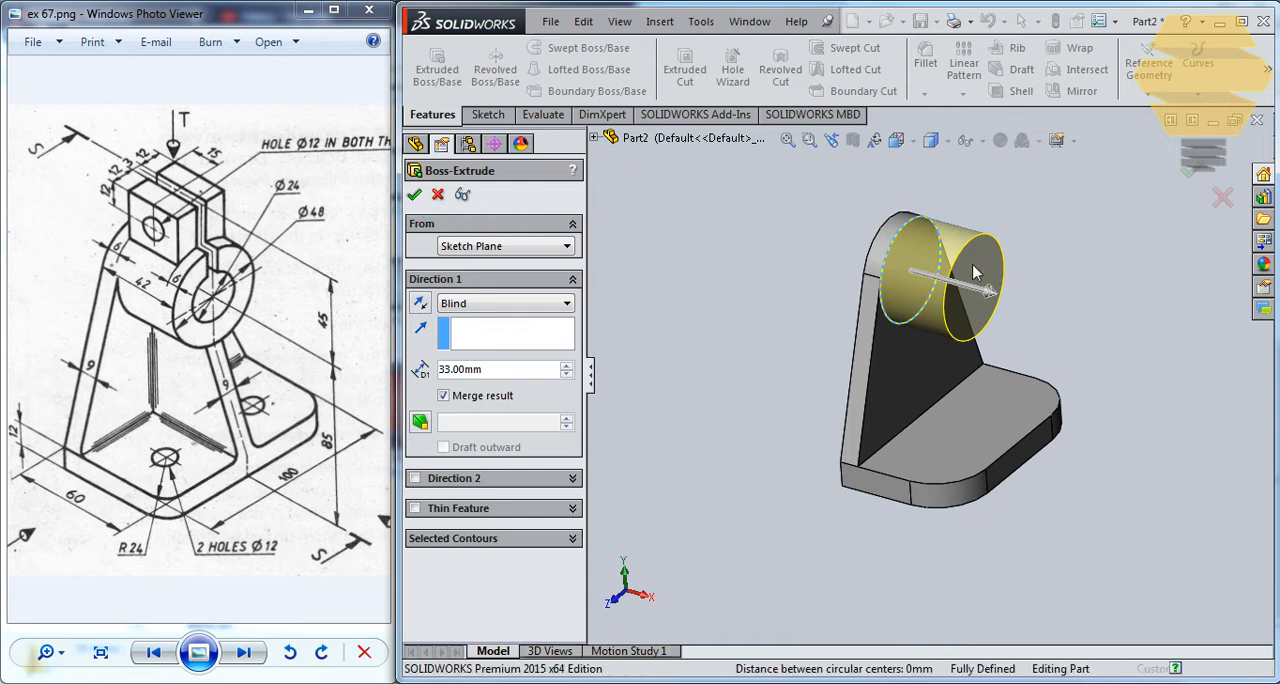
pyautogui.press('Return')
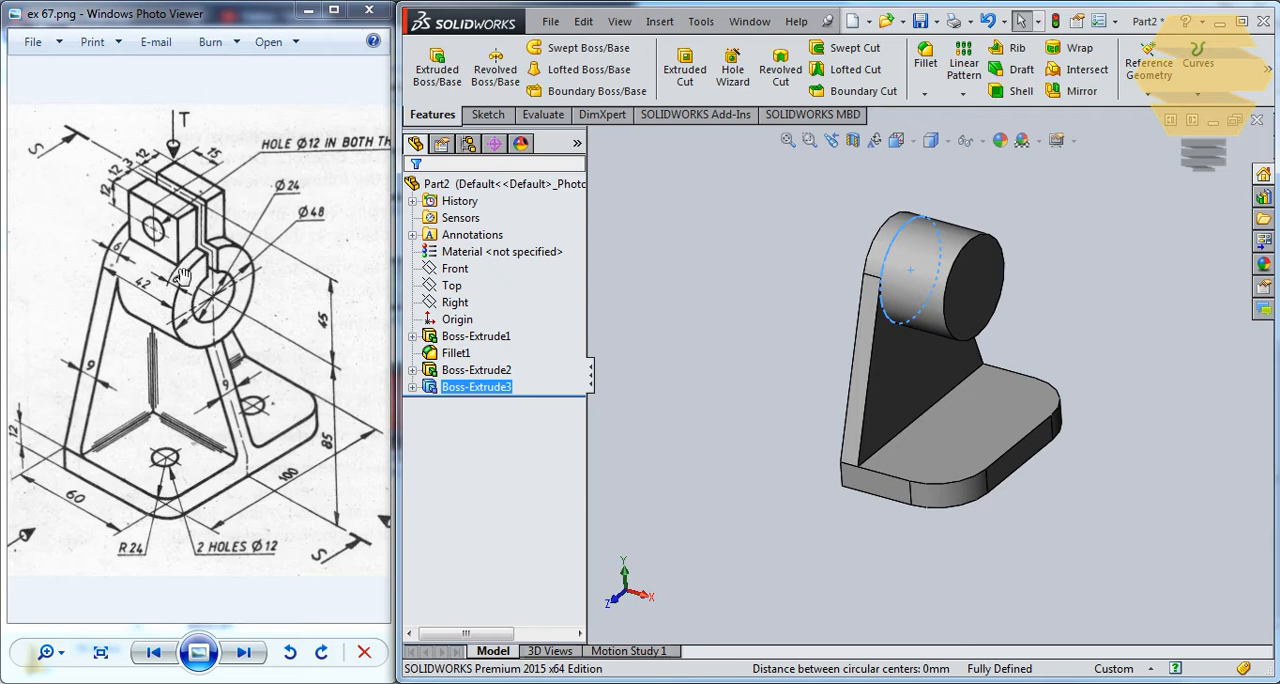
# Start a new sketch on the Front plane, viewed normal to it.
pyautogui.click(488, 114)
pyautogui.click(428, 62)
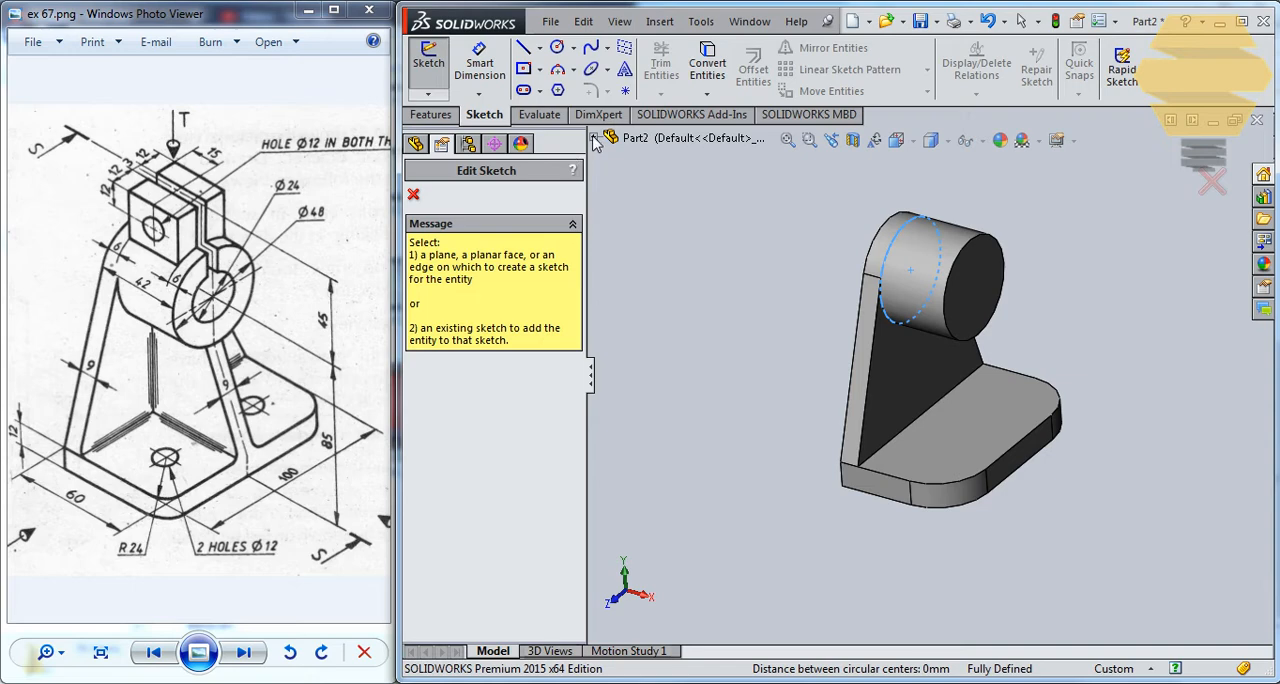
pyautogui.click(594, 138)
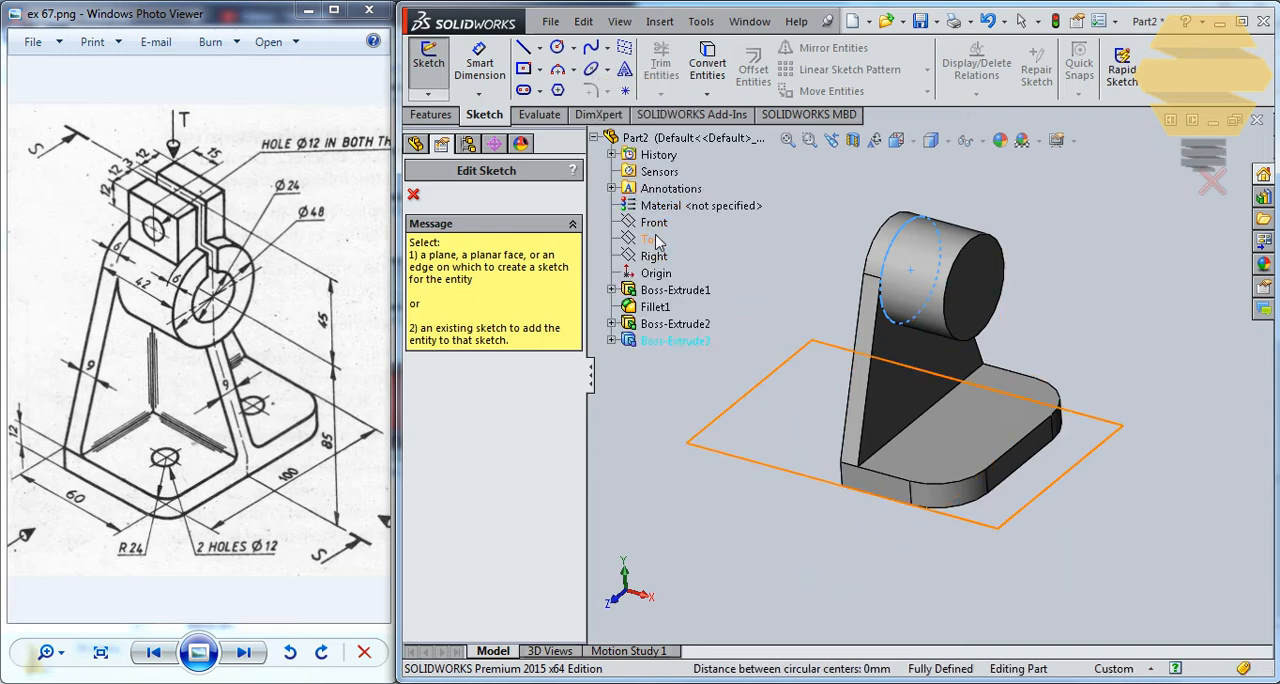
pyautogui.click(663, 225)
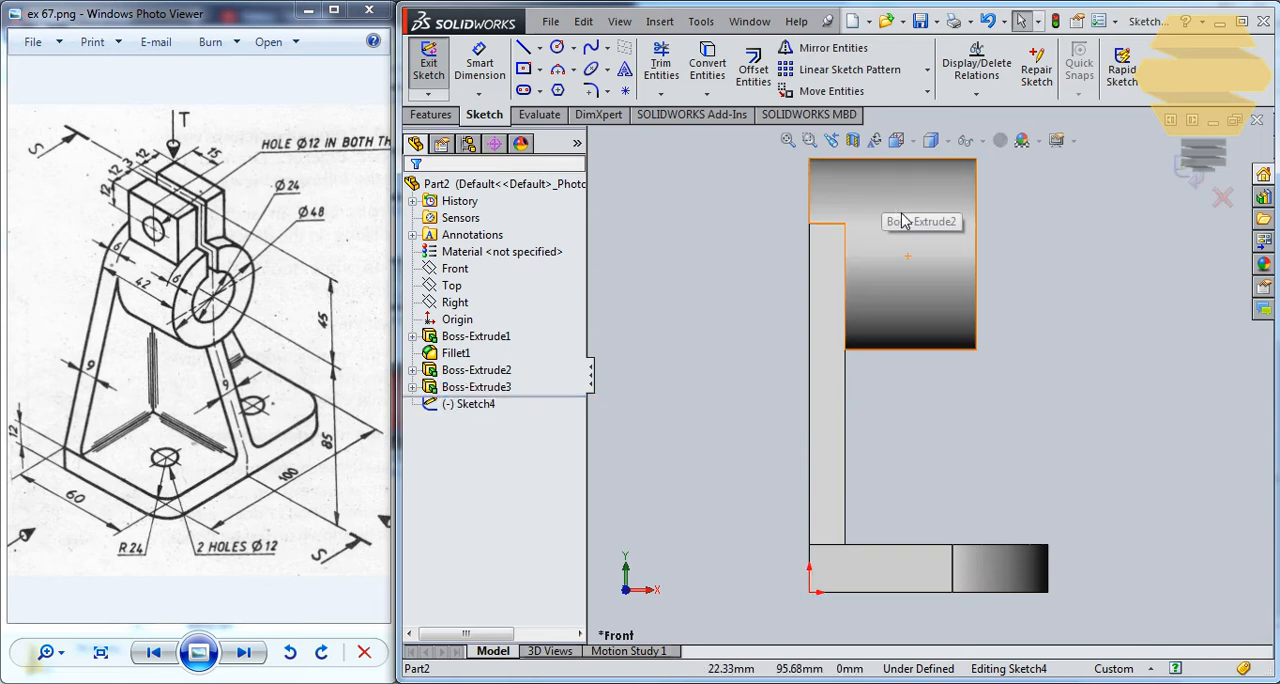
pyautogui.moveTo(901, 213); pyautogui.dragTo(901, 288, button='middle')
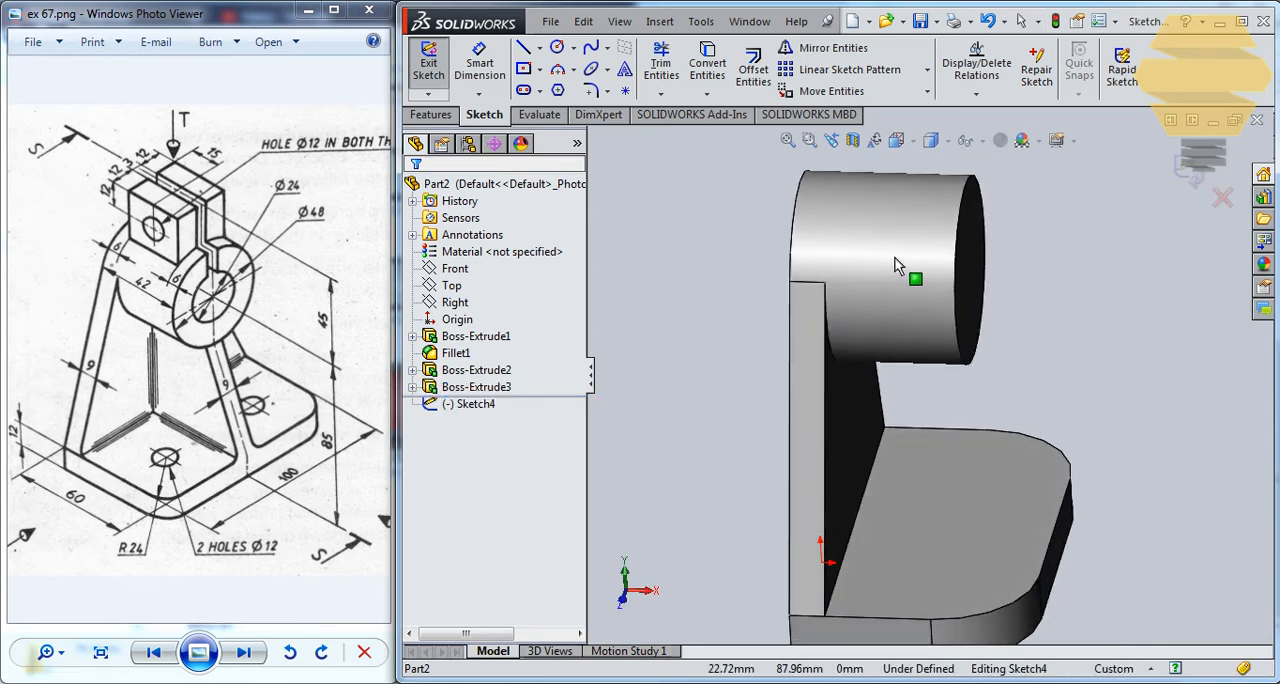
pyautogui.hotkey('ctrl', '8')
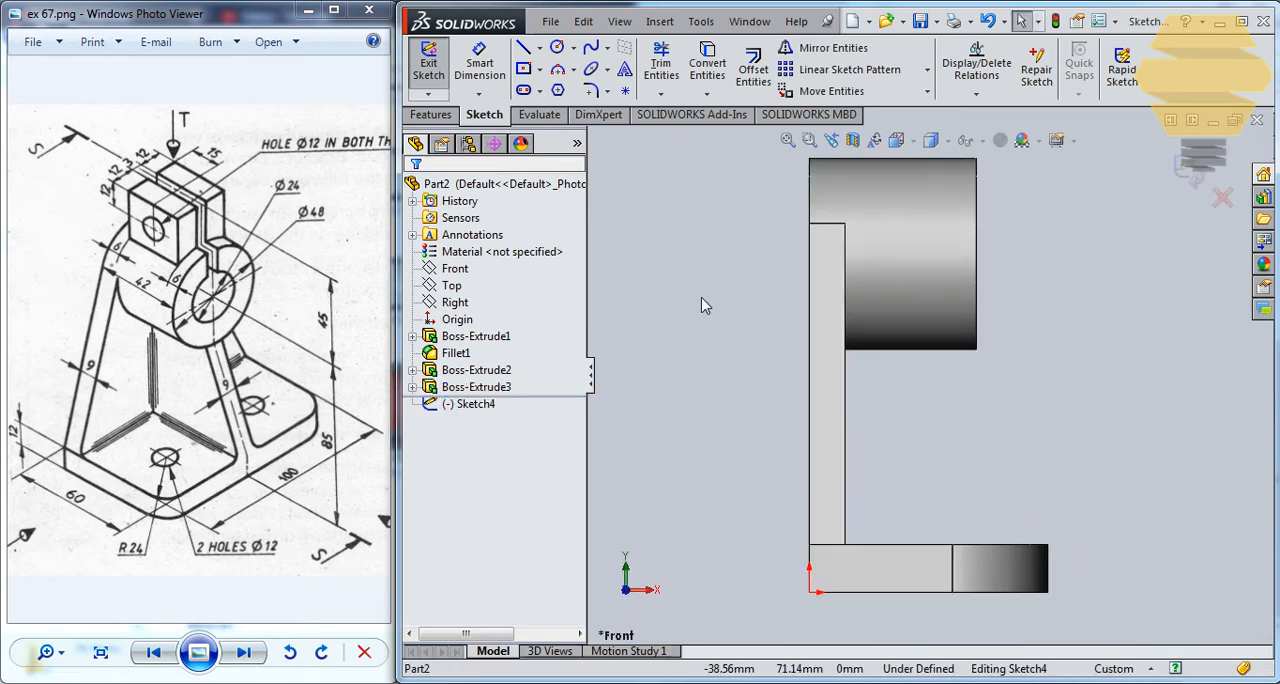
# Sketch a corner rectangle about 27 mm wide straddling the top edge of the cylinder.
pyautogui.keyDown('ctrl'); pyautogui.moveTo(846, 232); pyautogui.dragTo(850, 392, button='middle'); pyautogui.keyUp('ctrl')
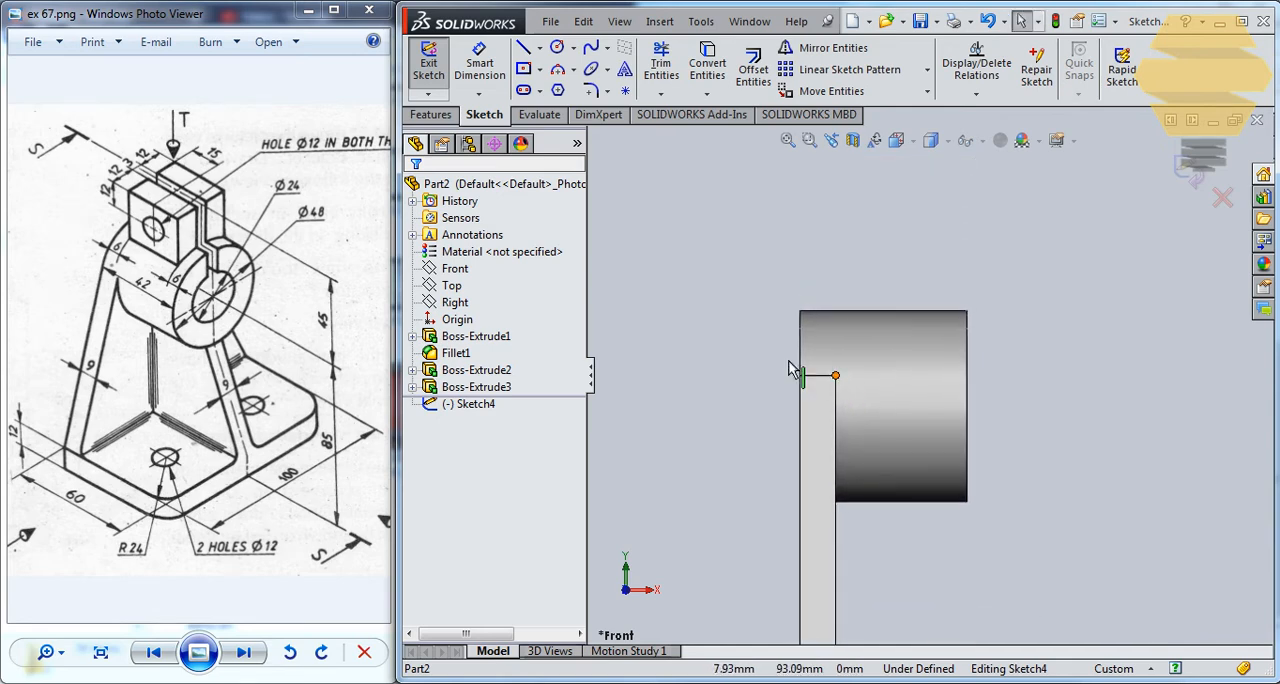
pyautogui.click(541, 70)
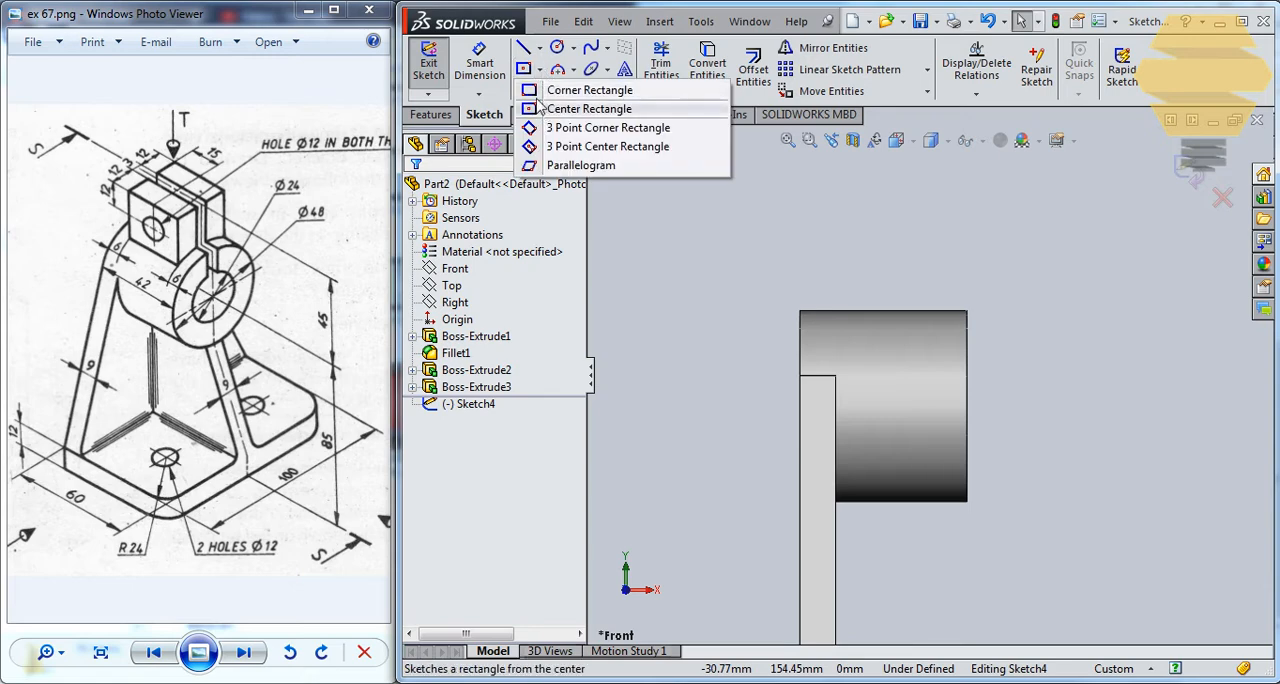
pyautogui.click(555, 82)
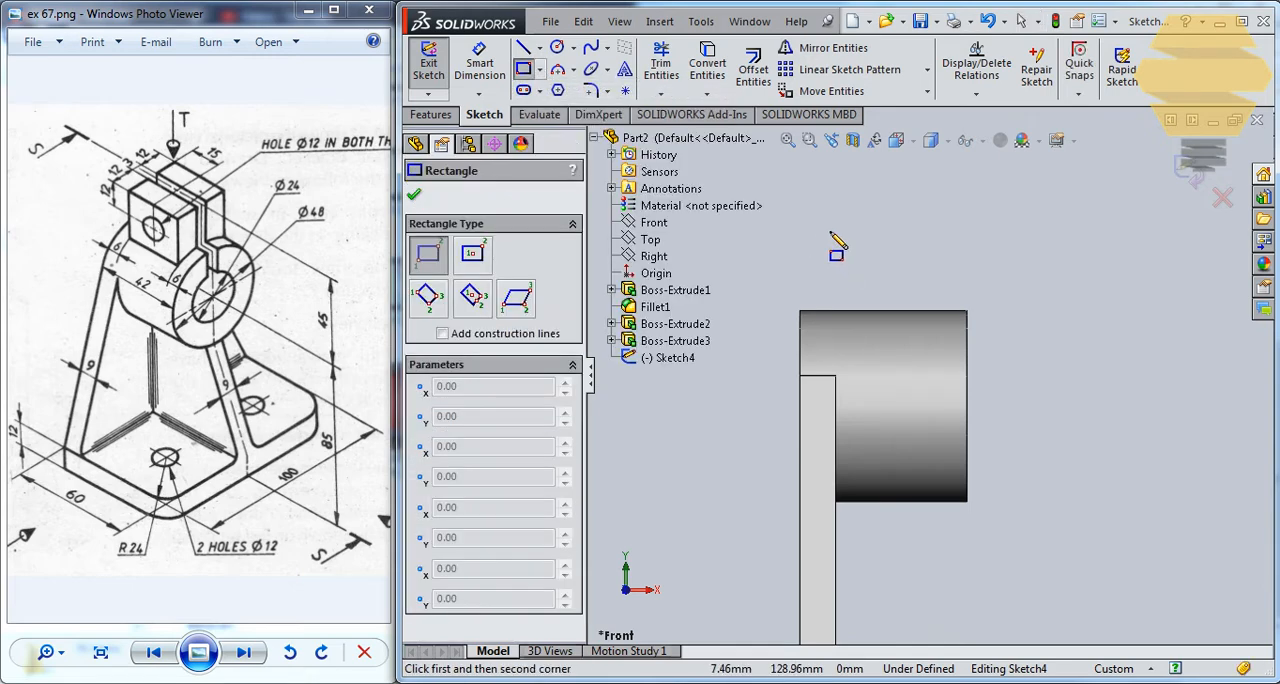
pyautogui.moveTo(829, 236); pyautogui.dragTo(936, 335)
pyautogui.press('Escape')
pyautogui.press('Escape')
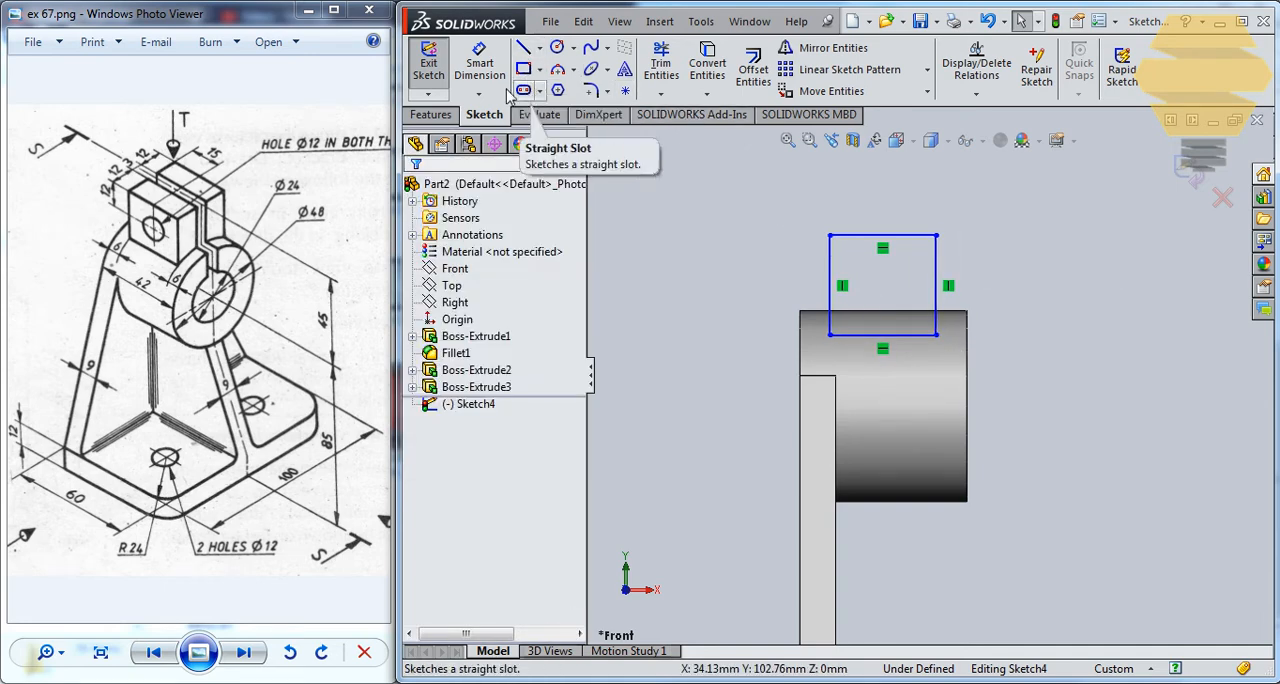
# Dimension the rectangle's top edge with a width of 30 mm.
pyautogui.click(480, 70)
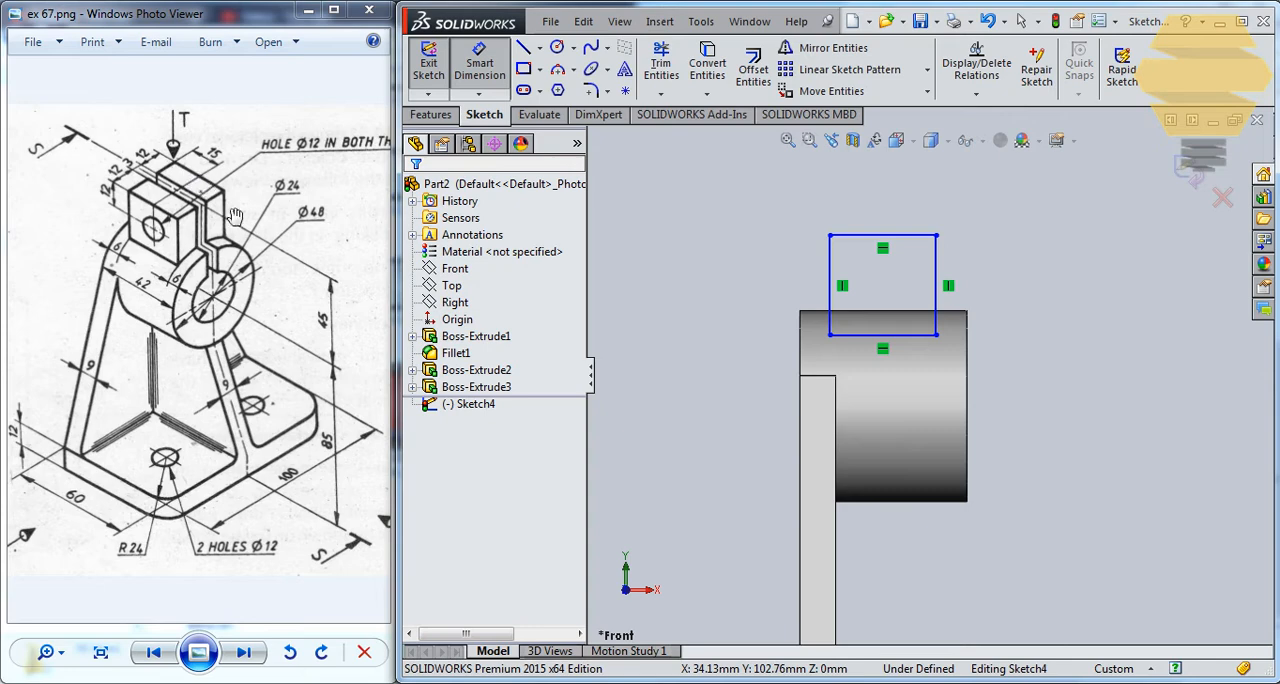
pyautogui.click(889, 236)
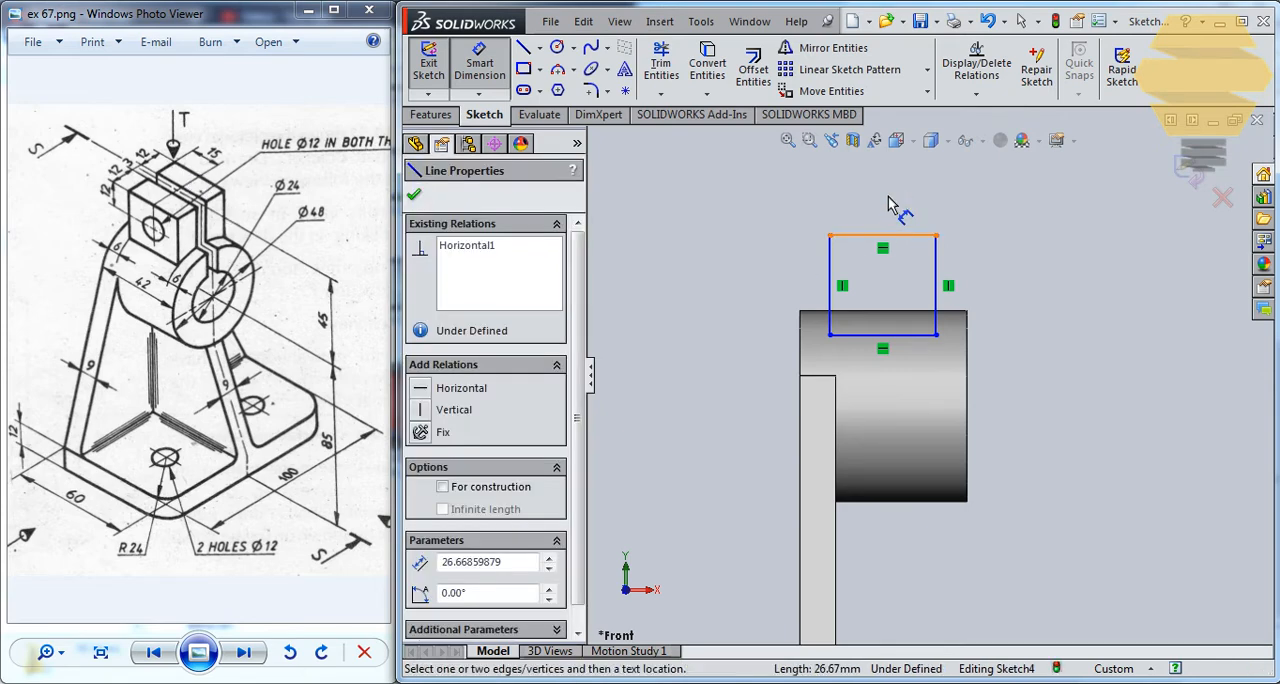
pyautogui.click(888, 196)
pyautogui.write('30')
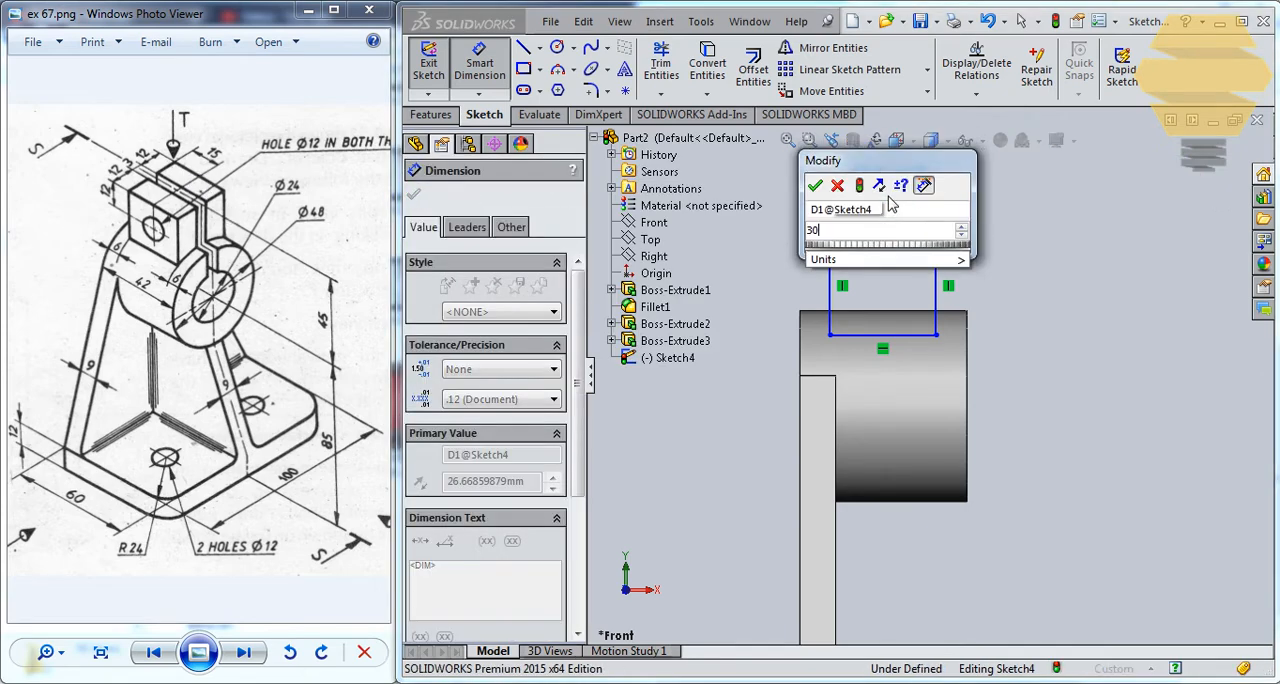
pyautogui.press('Return')
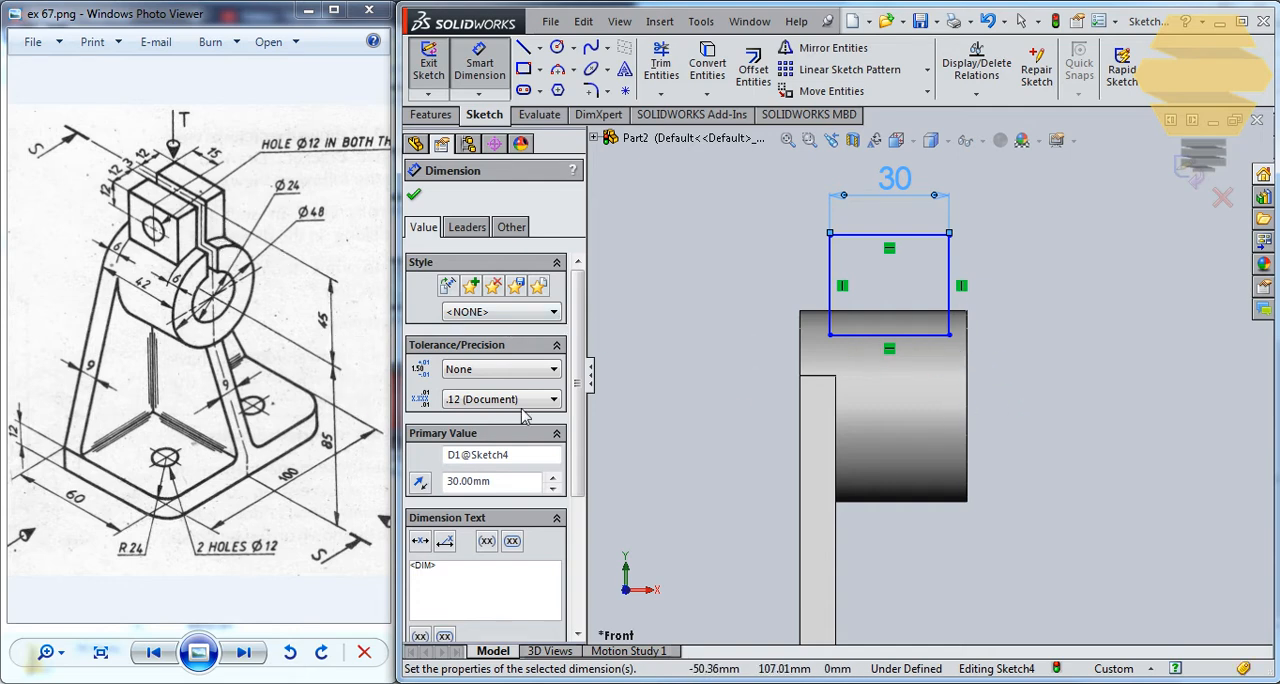
# Dimension the height from the base's bottom edge to the rectangle's top edge as 45+85 mm.
pyautogui.click(866, 238)
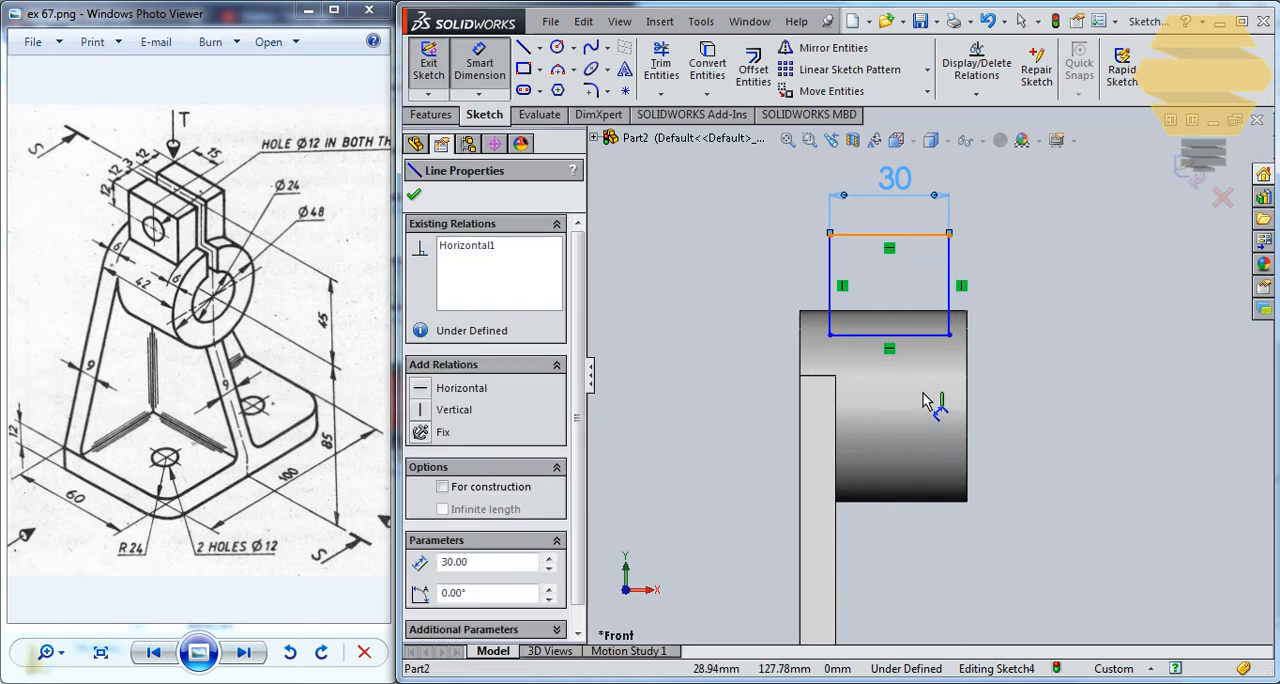
pyautogui.scroll(2, 962, 530)
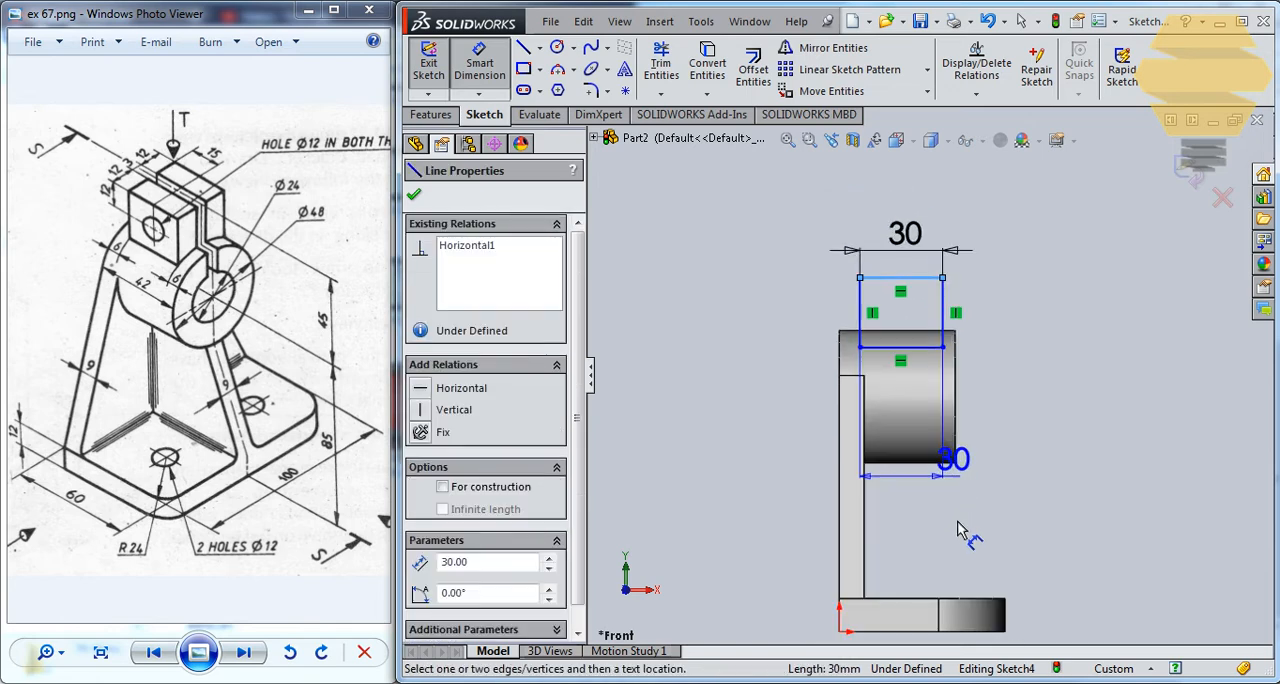
pyautogui.click(905, 595)
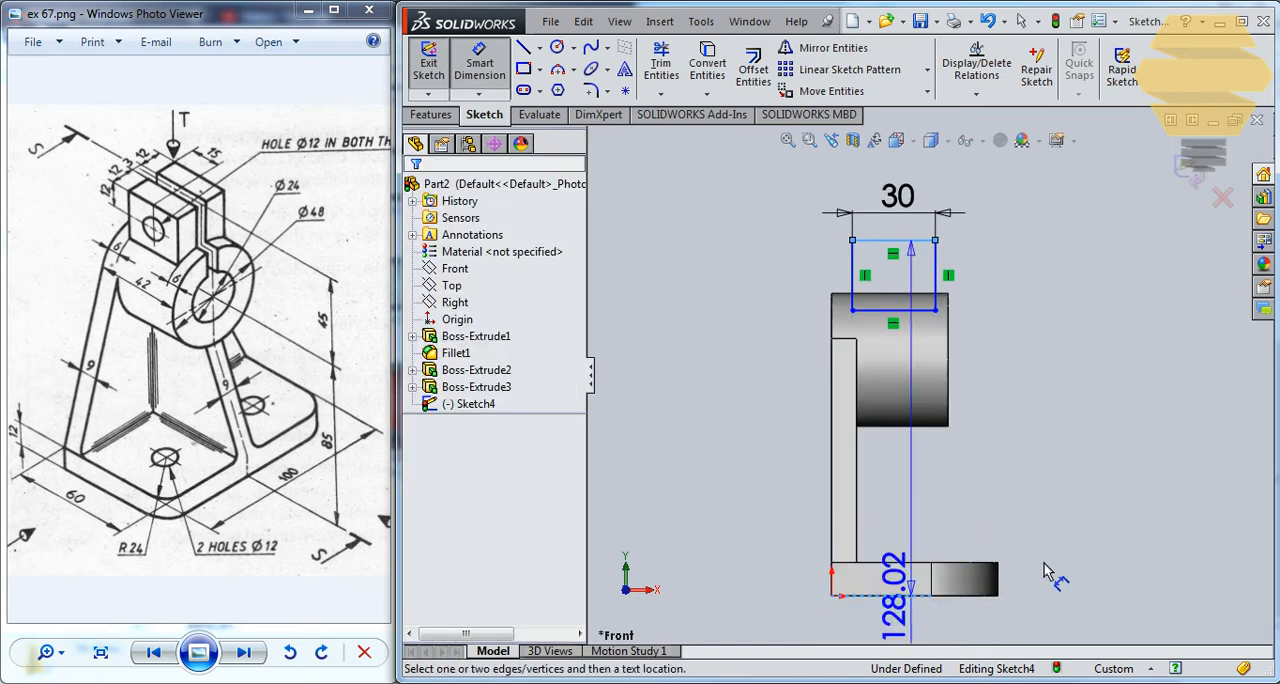
pyautogui.click(1098, 537)
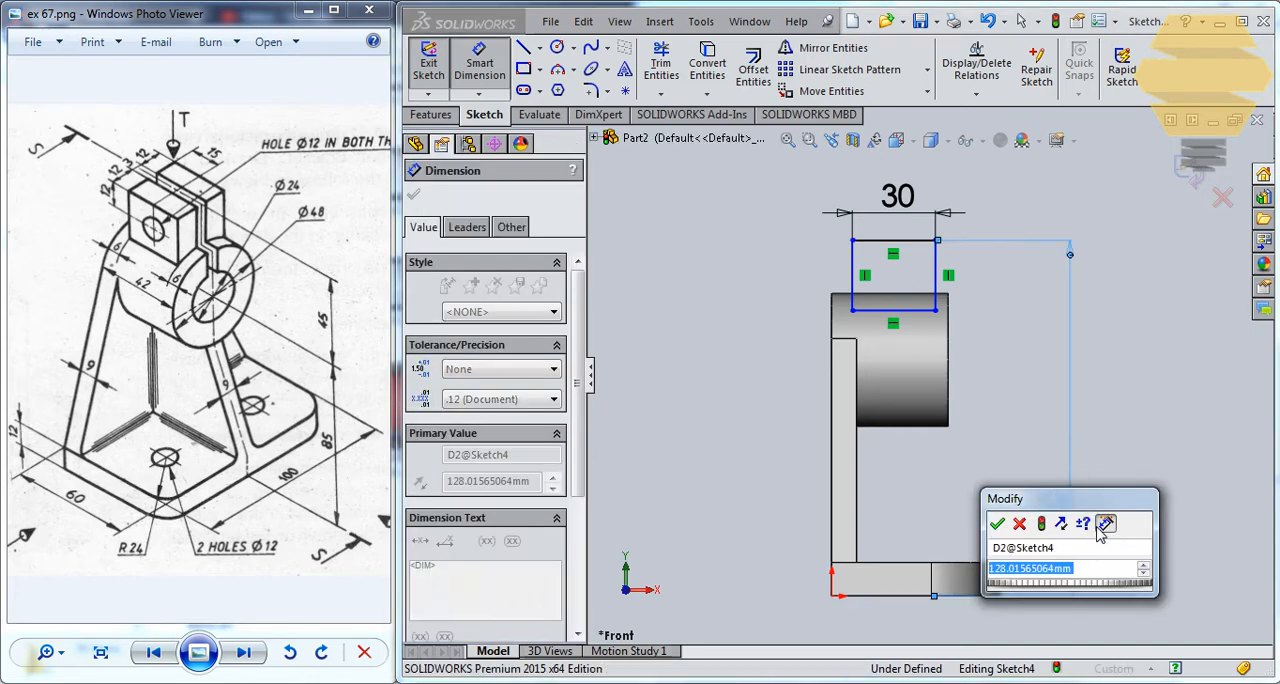
pyautogui.write('45+')
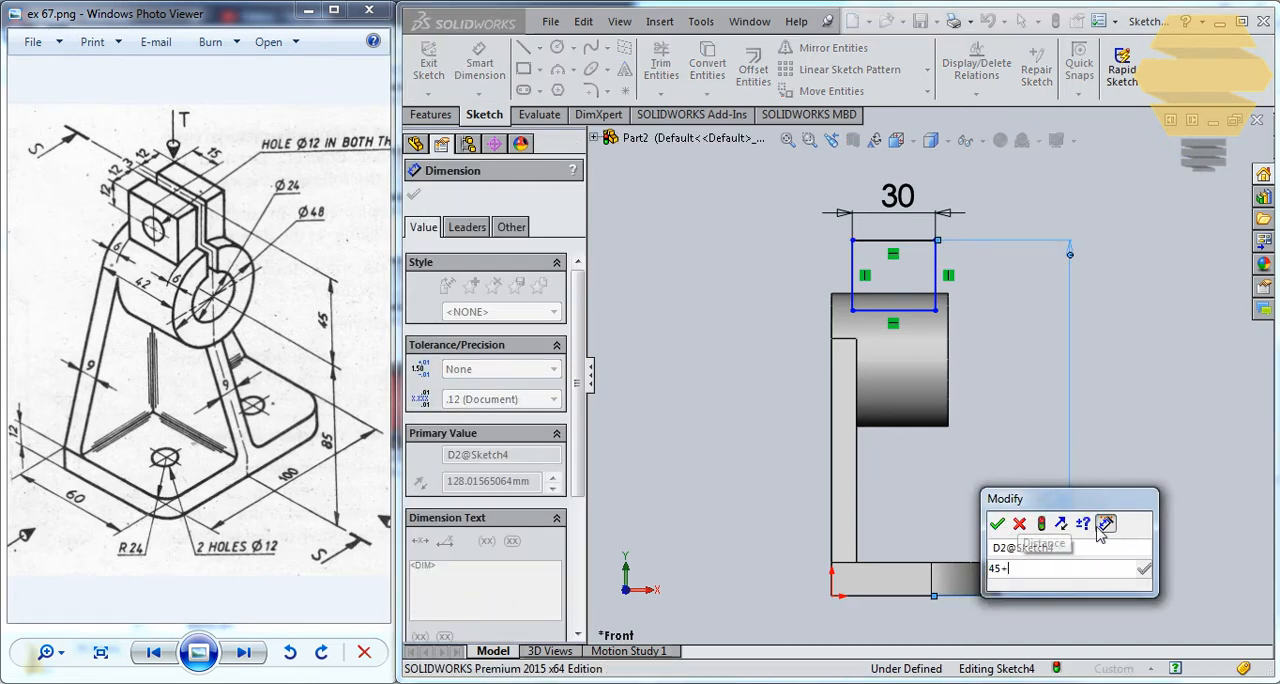
pyautogui.write('85')
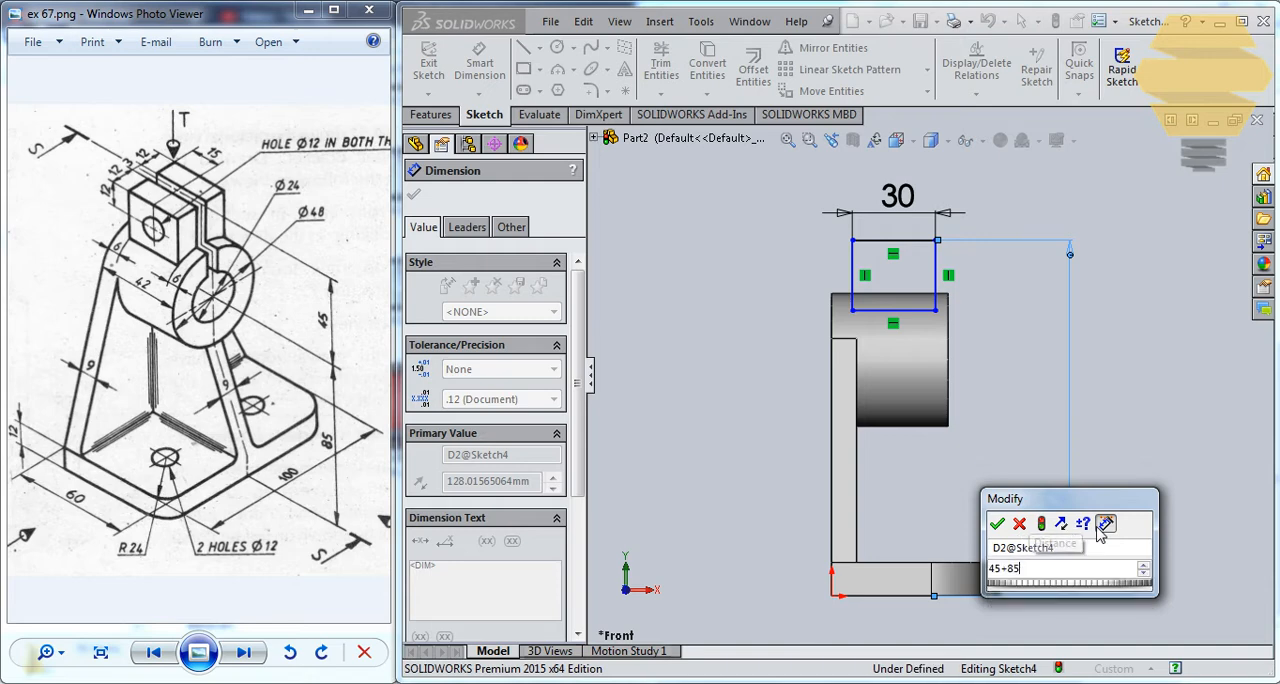
pyautogui.press('Return')
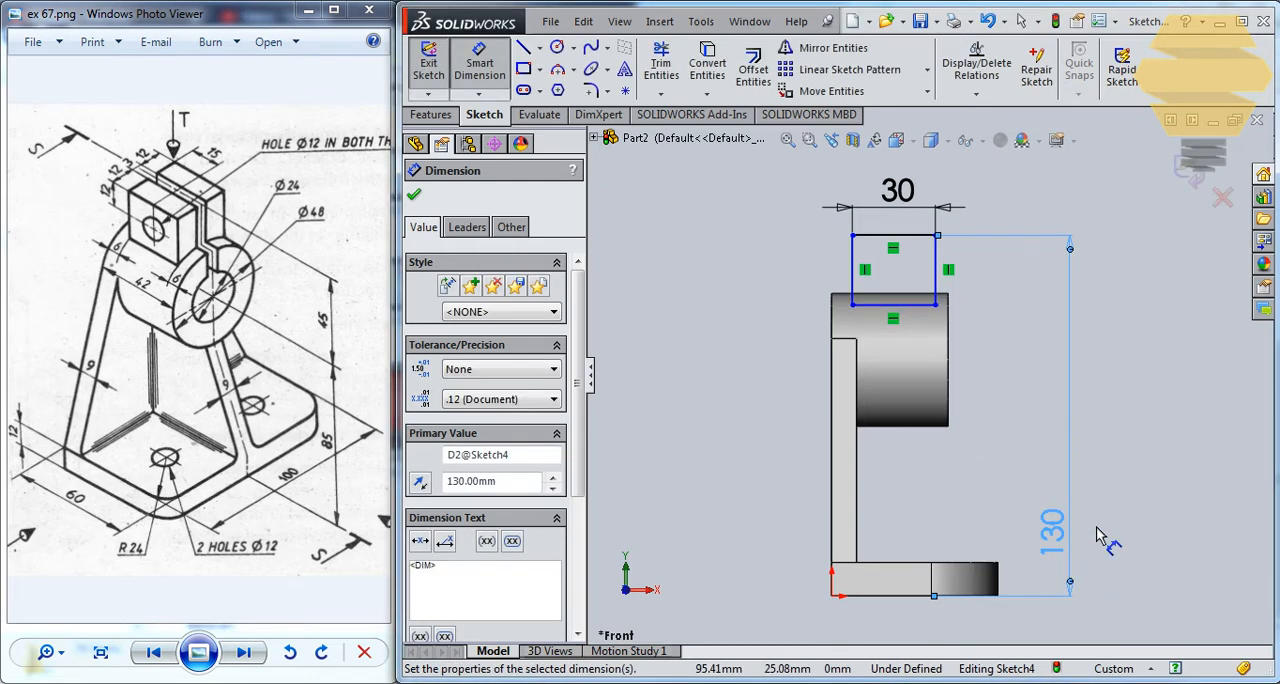
pyautogui.click(1160, 265)
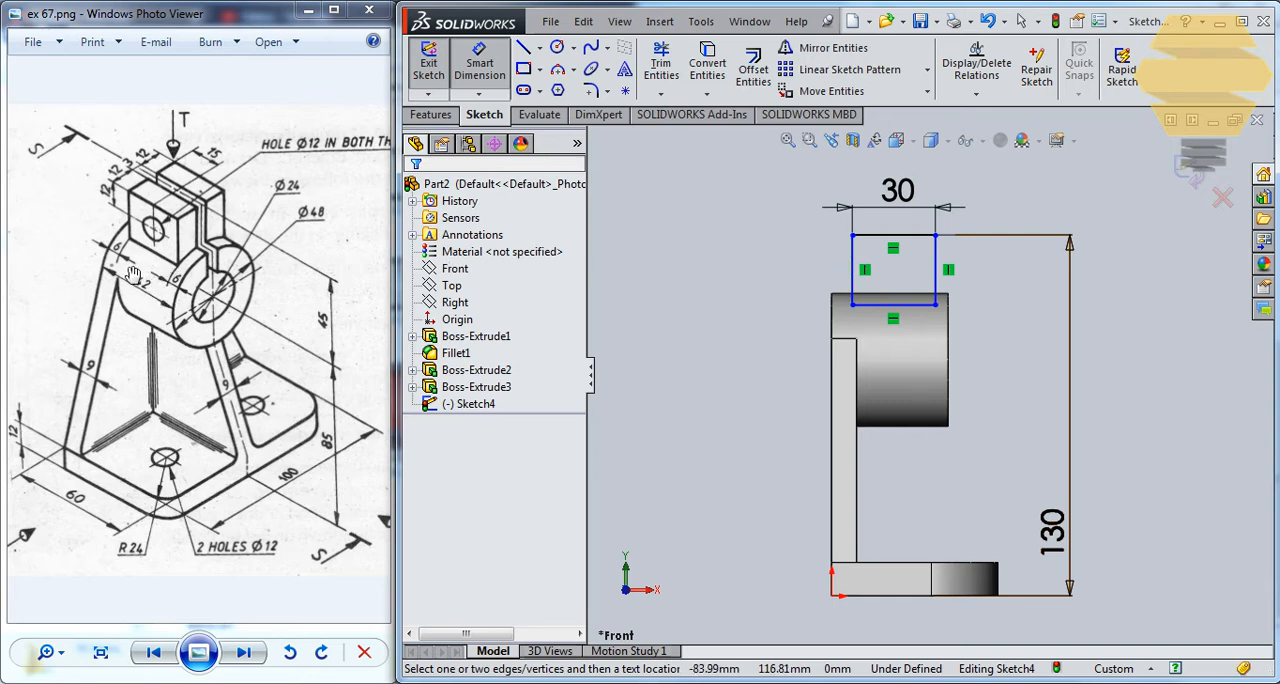
# Dimension the rectangle's side edge nearest the upright at 6 mm from the cylinder's back end face.
pyautogui.click(851, 270)
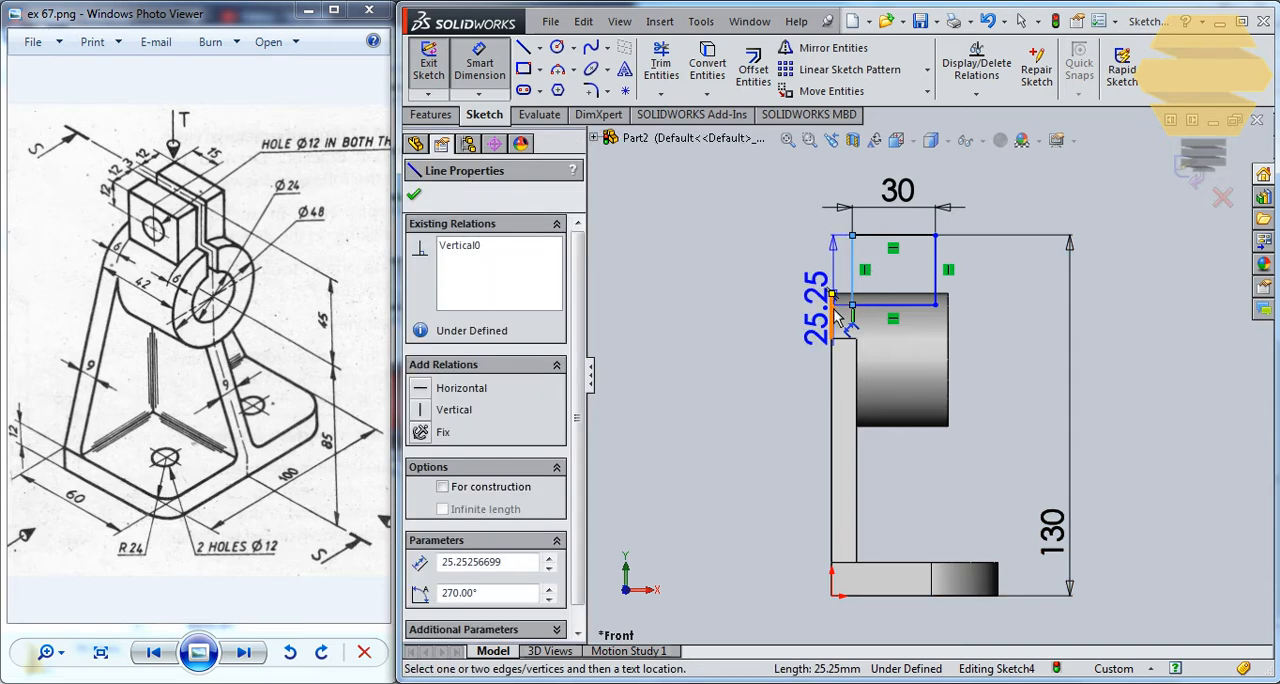
pyautogui.click(832, 306)
pyautogui.click(840, 182)
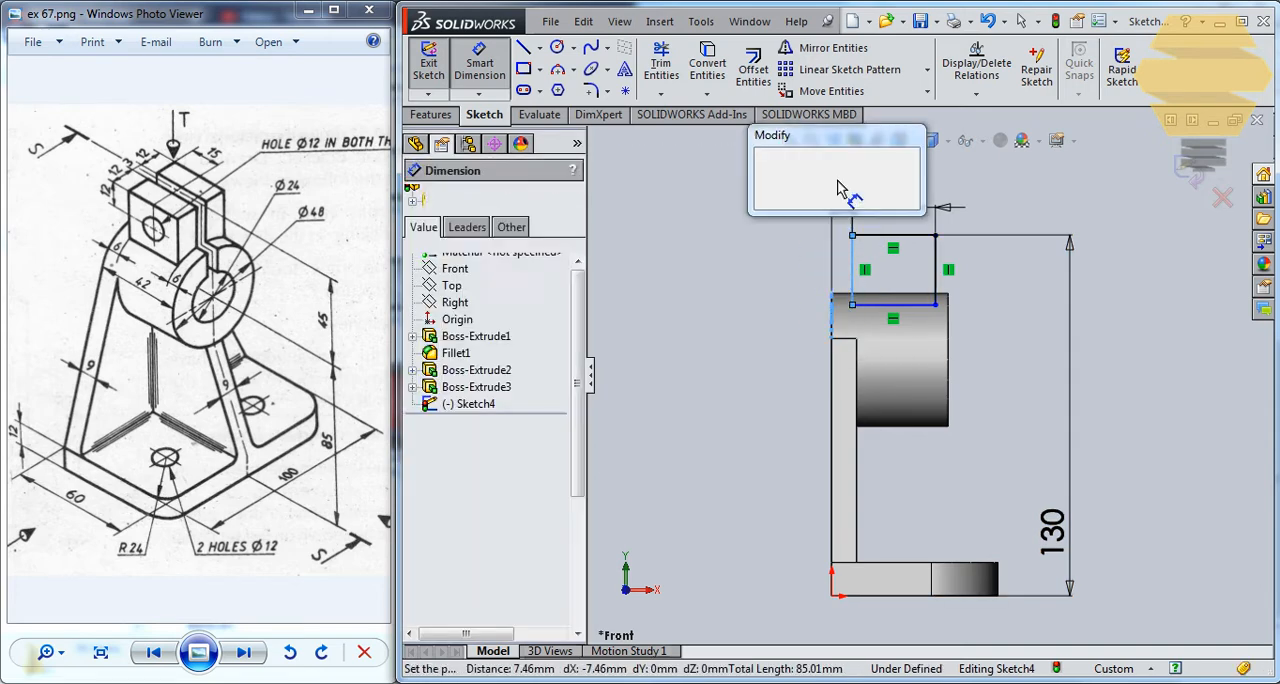
pyautogui.press('Return')
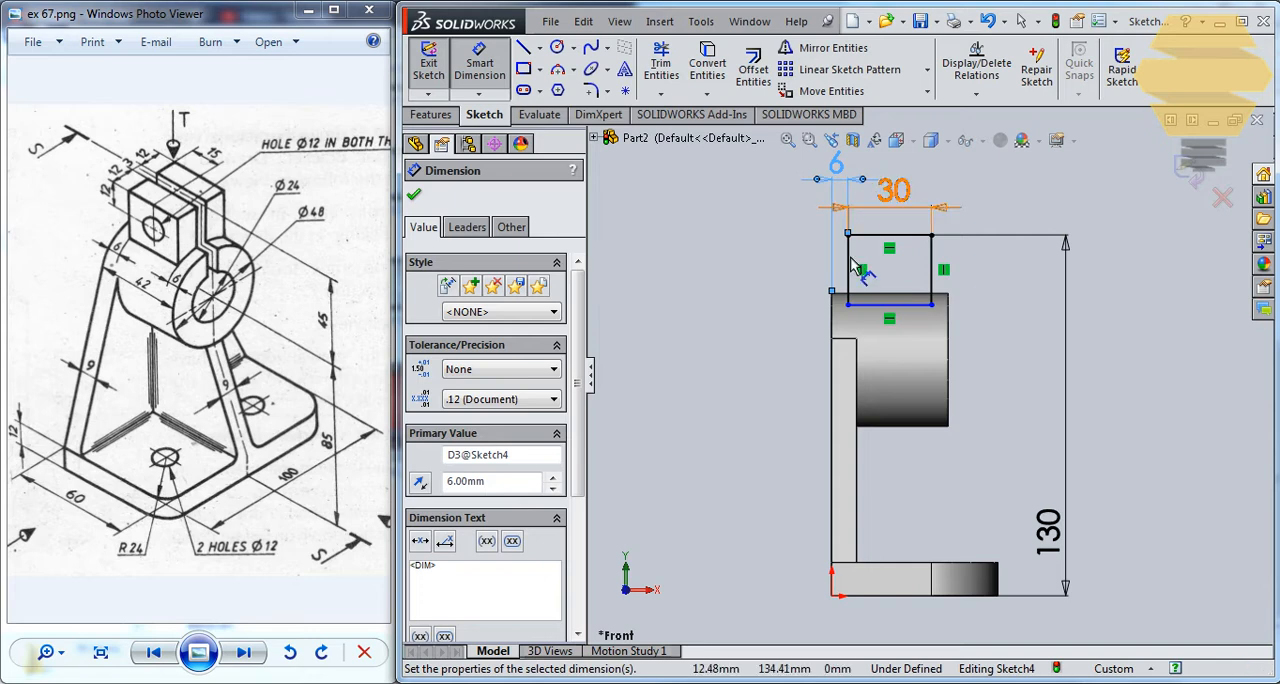
# Lower the rectangle's bottom edge further into the cylinder and exit the sketch.
pyautogui.scroll(-2, 884, 296)
pyautogui.scroll(-1, 884, 296)
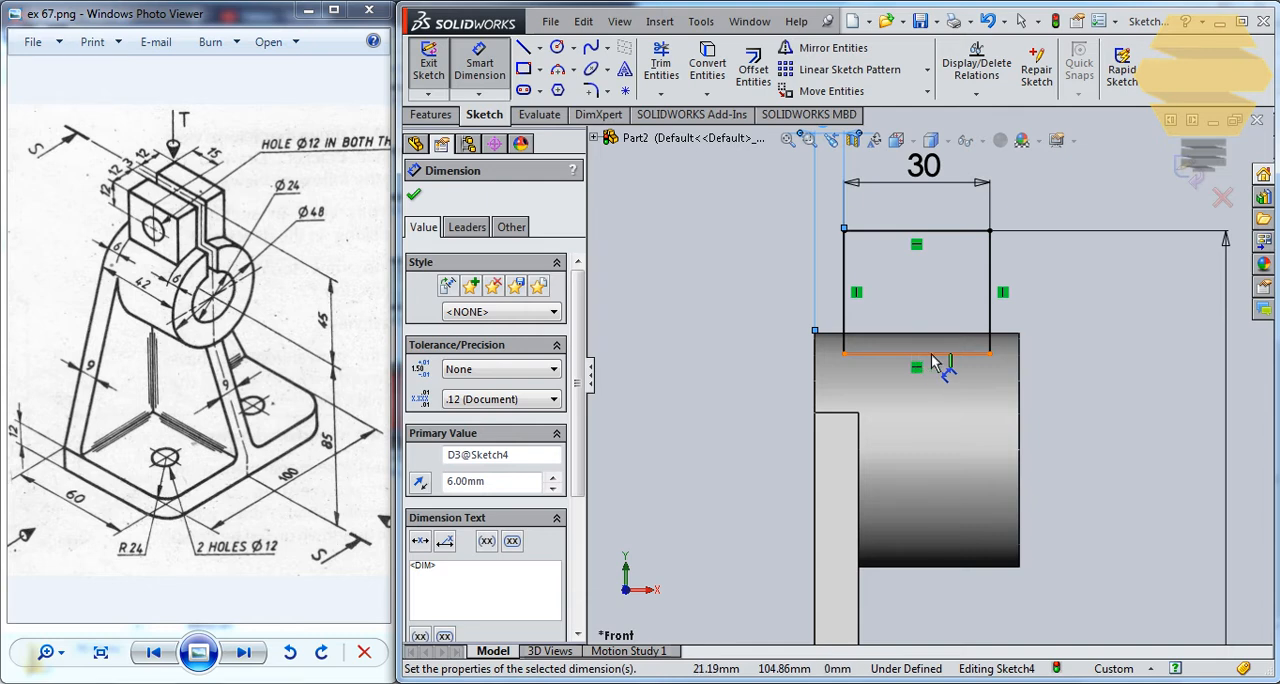
pyautogui.press('Escape')
pyautogui.press('Escape')
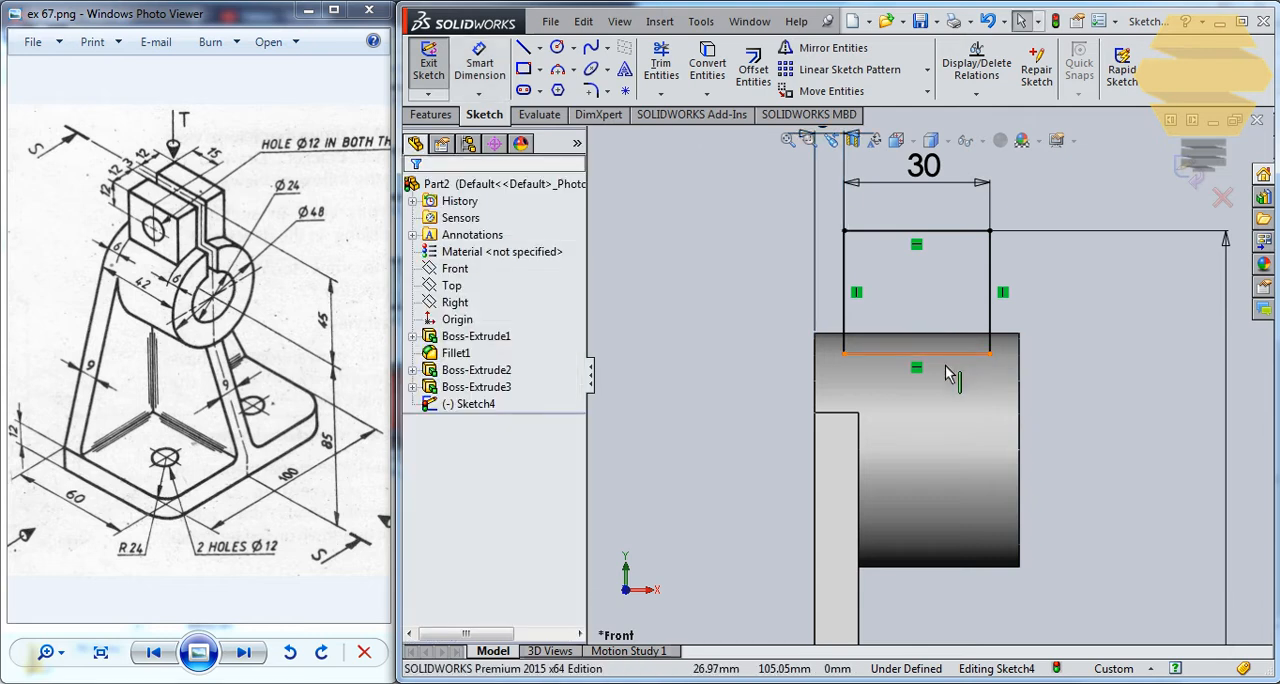
pyautogui.moveTo(950, 373); pyautogui.dragTo(945, 382)
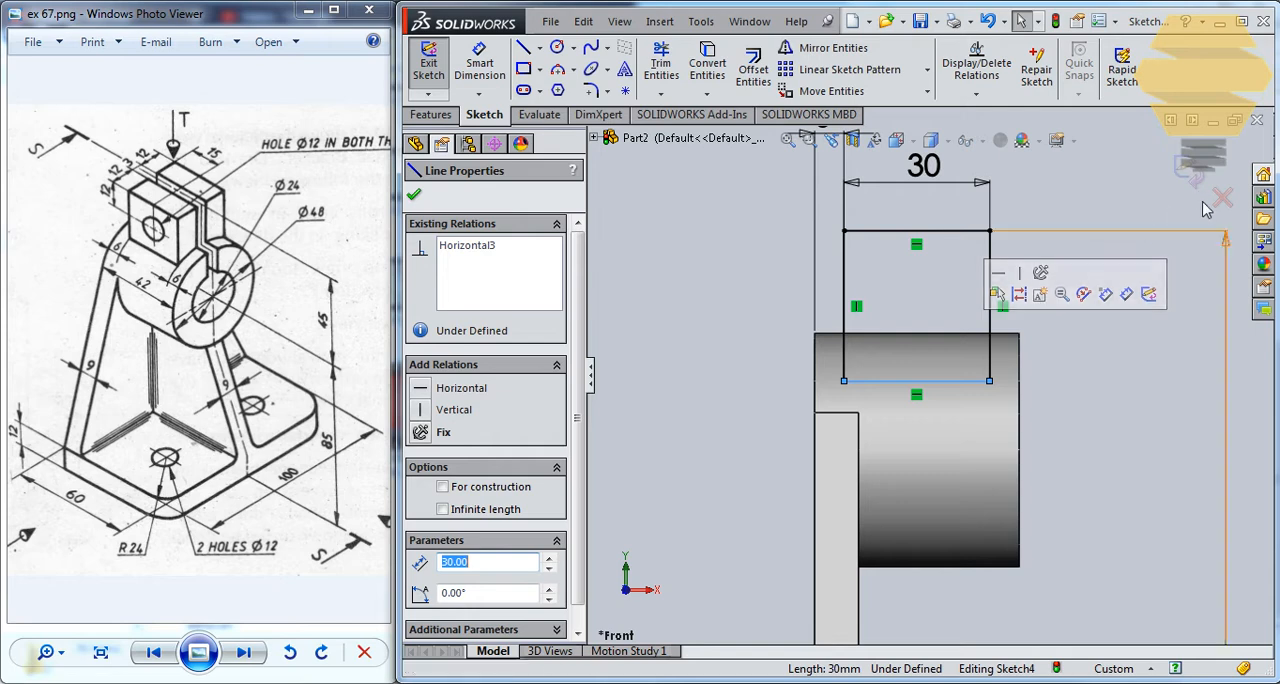
pyautogui.click(1191, 172)
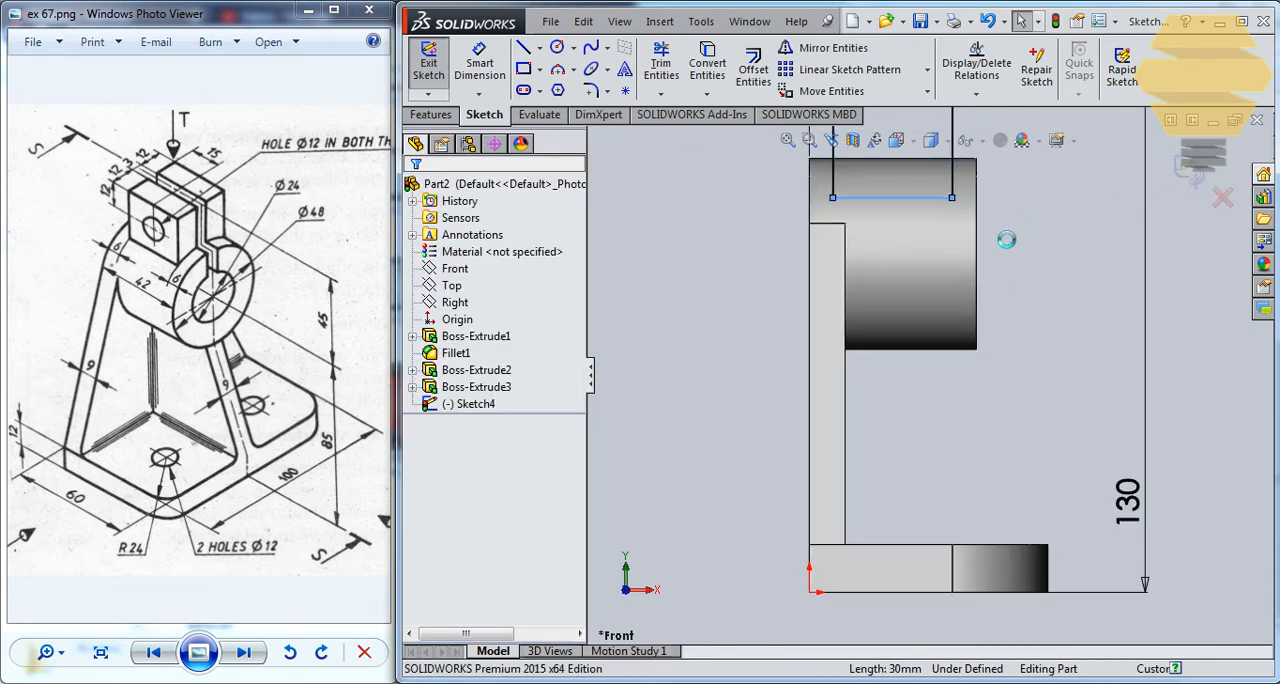
# Extrude the rectangle Blind in both directions, 27/2 mm one way and 13.5 mm the other, merging the result.
pyautogui.moveTo(1037, 280); pyautogui.dragTo(962, 377, button='middle')
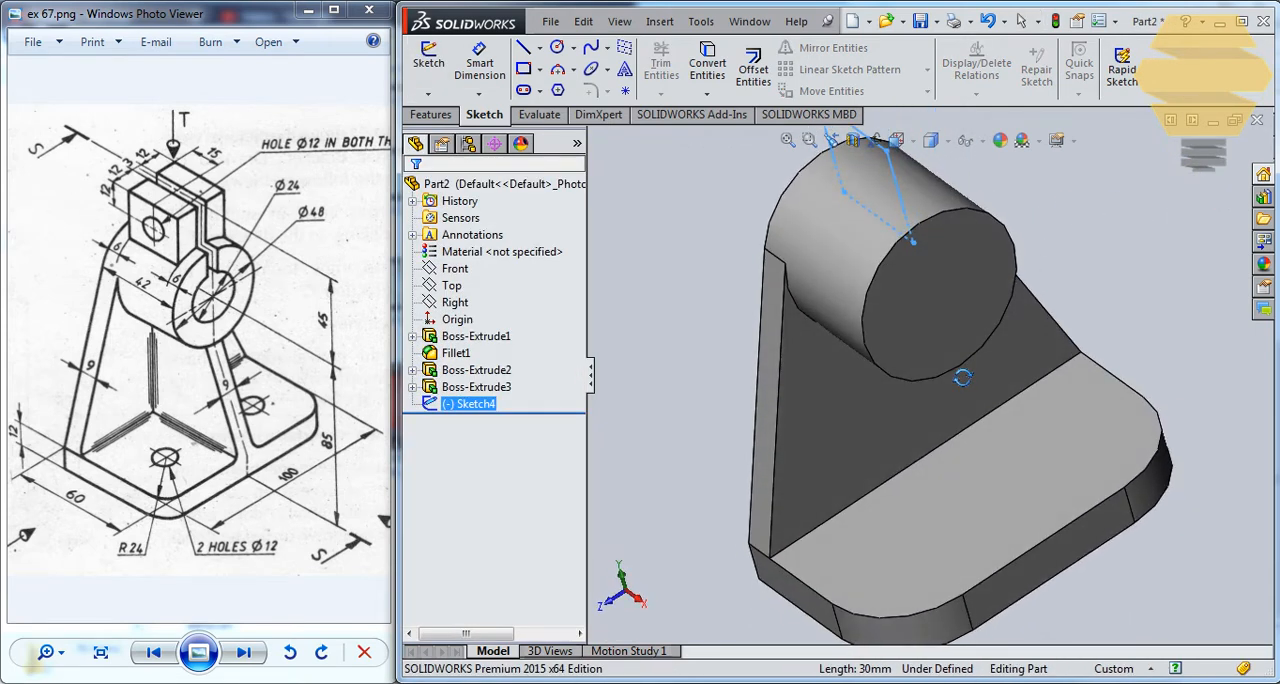
pyautogui.scroll(-2, 962, 377)
pyautogui.click(430, 115)
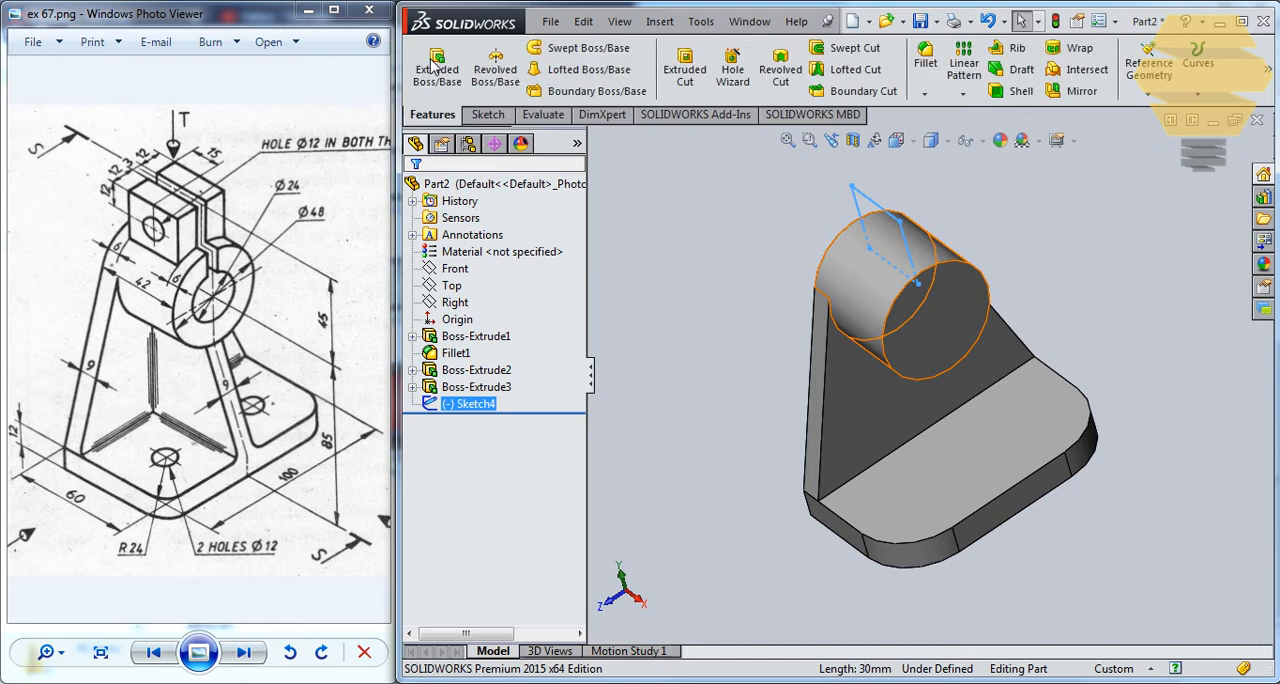
pyautogui.click(437, 68)
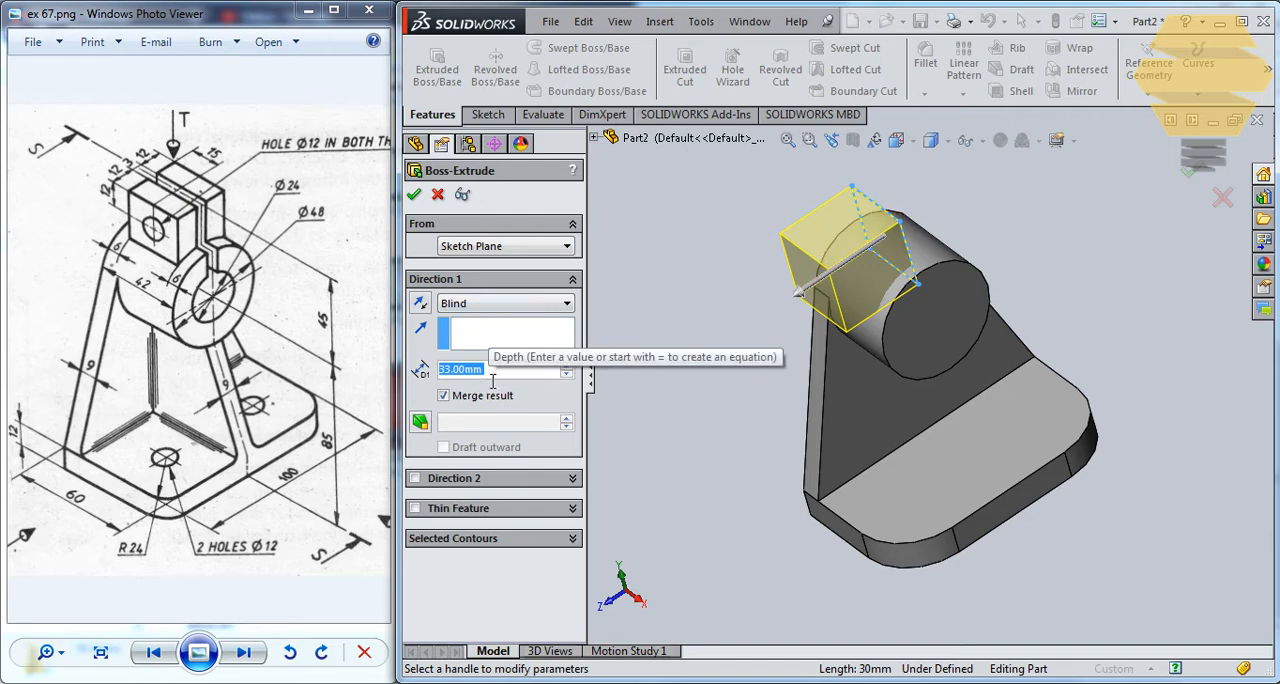
pyautogui.write('27/2')
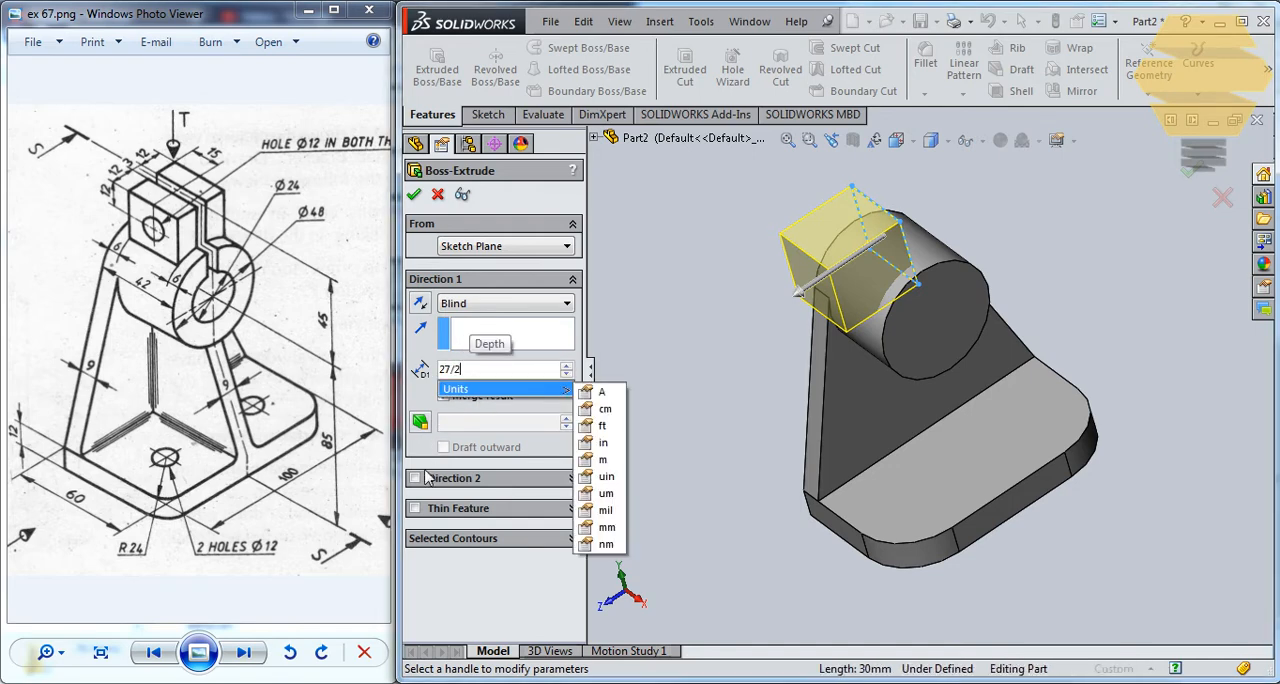
pyautogui.press('Return')
pyautogui.click(428, 480)
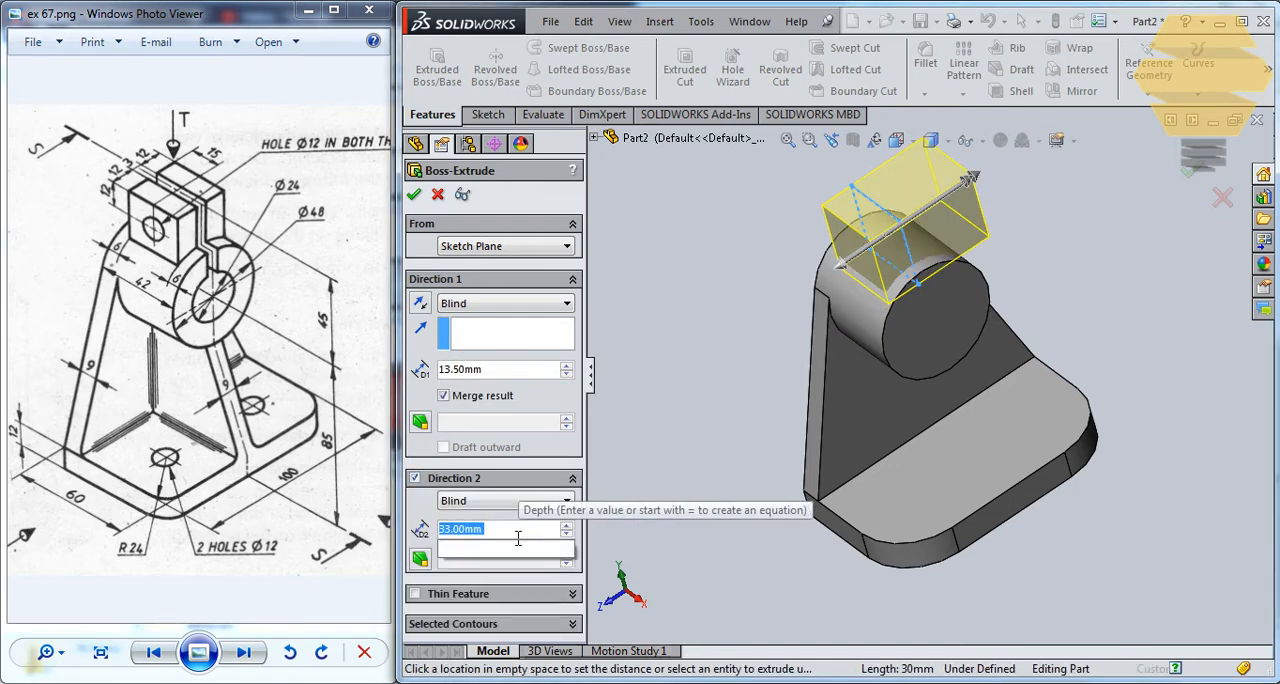
pyautogui.write('13.5')
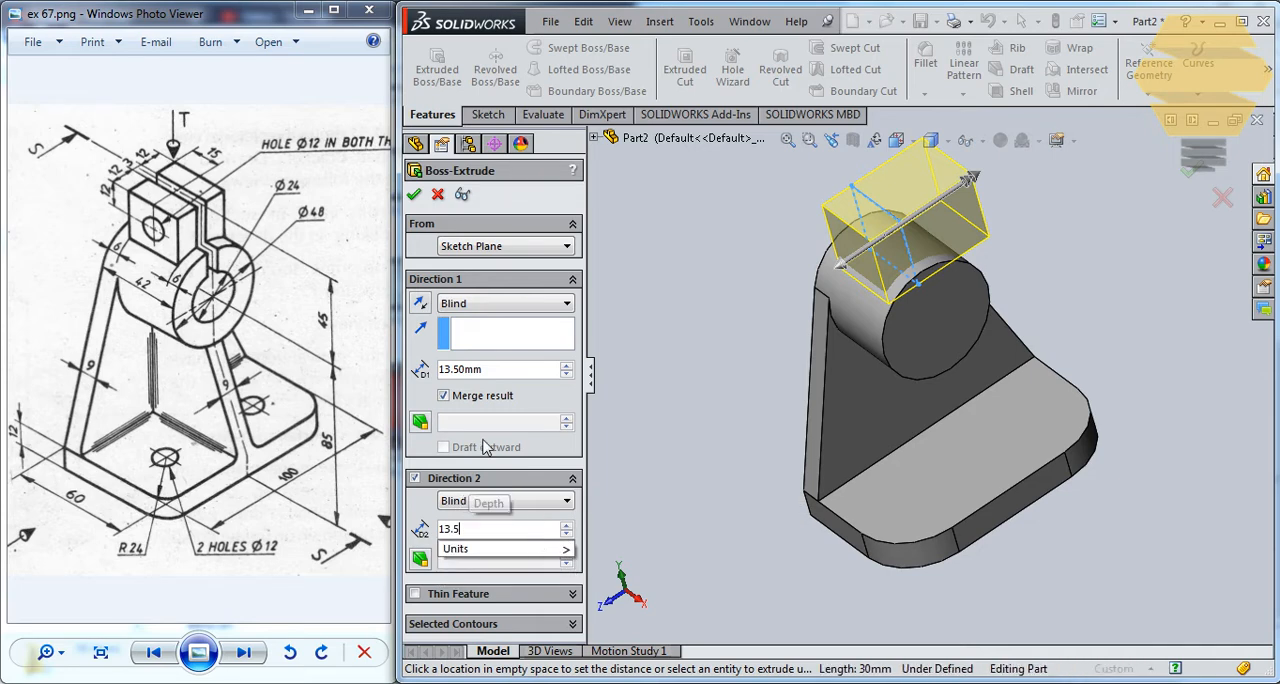
pyautogui.press('Return')
pyautogui.click(415, 196)
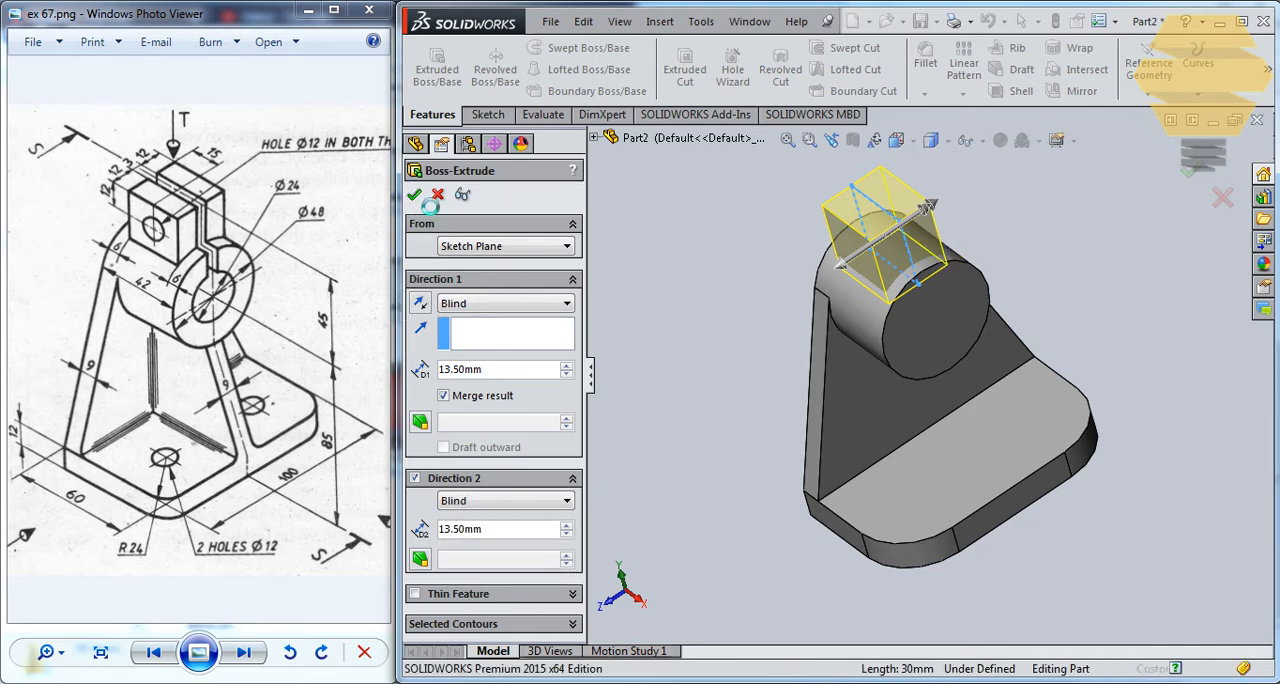
# Examine the new lug block's dimensions and how it meets the cylindrical boss.
pyautogui.moveTo(905, 262); pyautogui.dragTo(945, 258, button='middle')
pyautogui.scroll(1, 940, 258)
pyautogui.scroll(-1, 916, 268)
pyautogui.scroll(1, 908, 344)
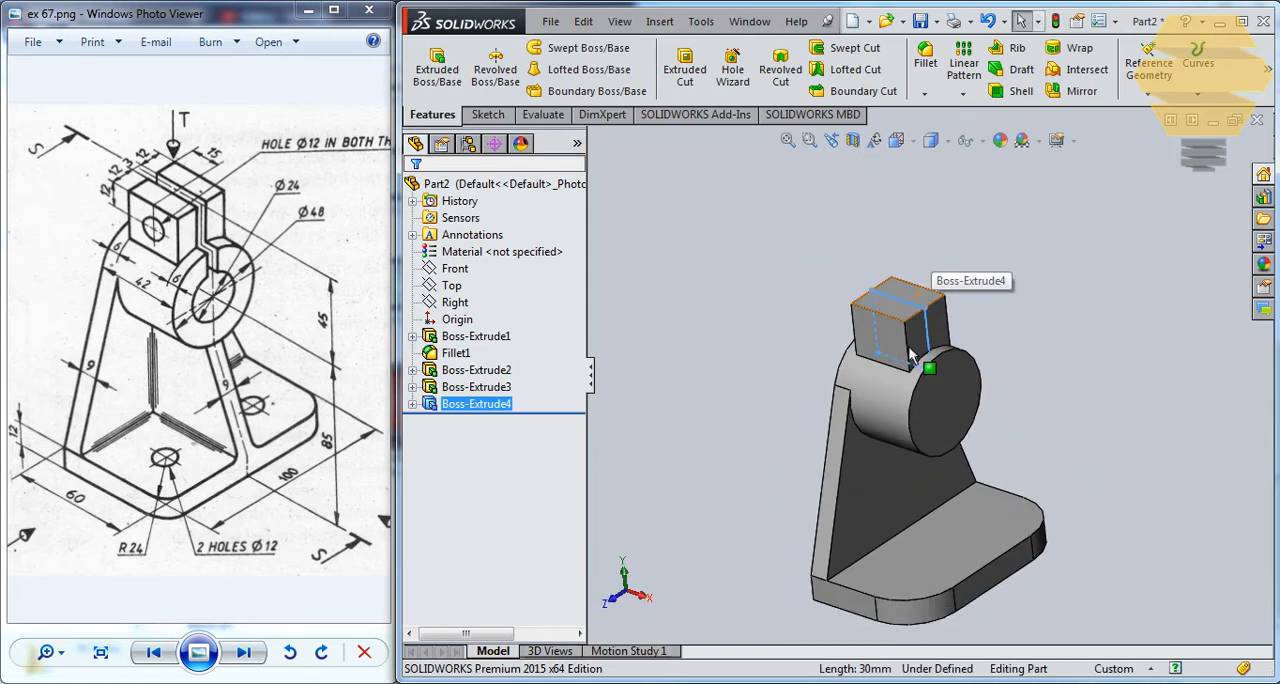
pyautogui.scroll(-1, 906, 350)
pyautogui.scroll(-1, 928, 347)
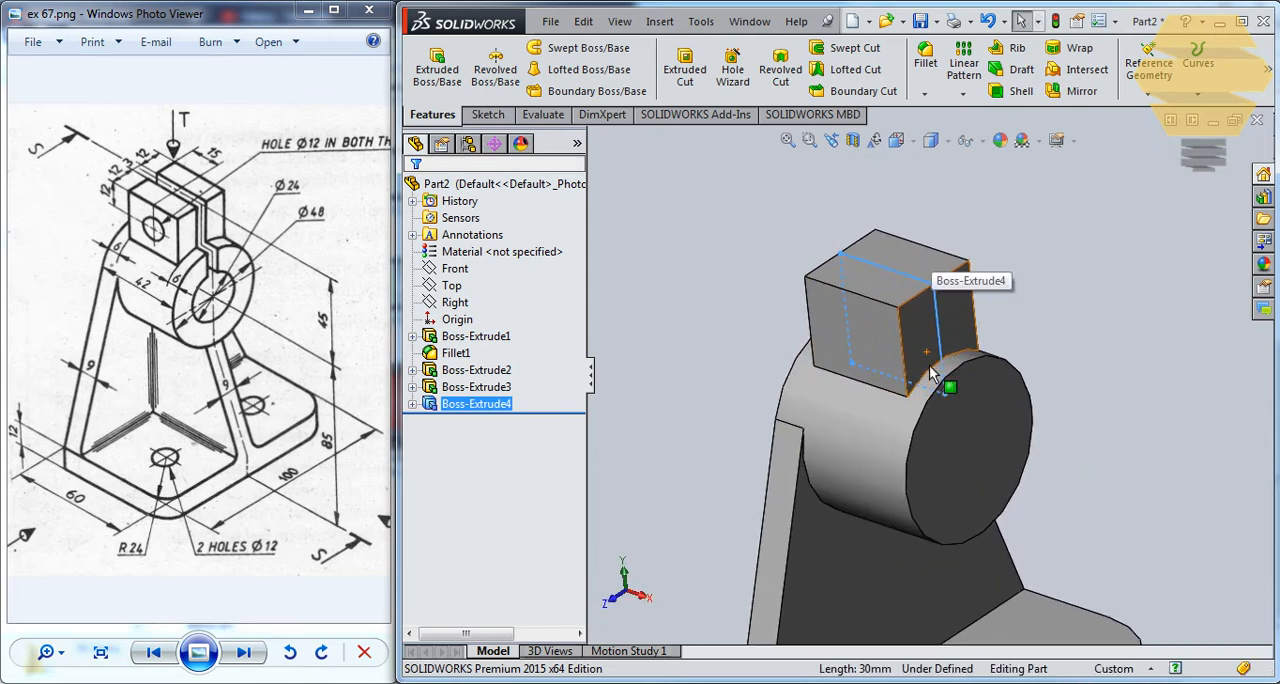
pyautogui.scroll(-1, 918, 395)
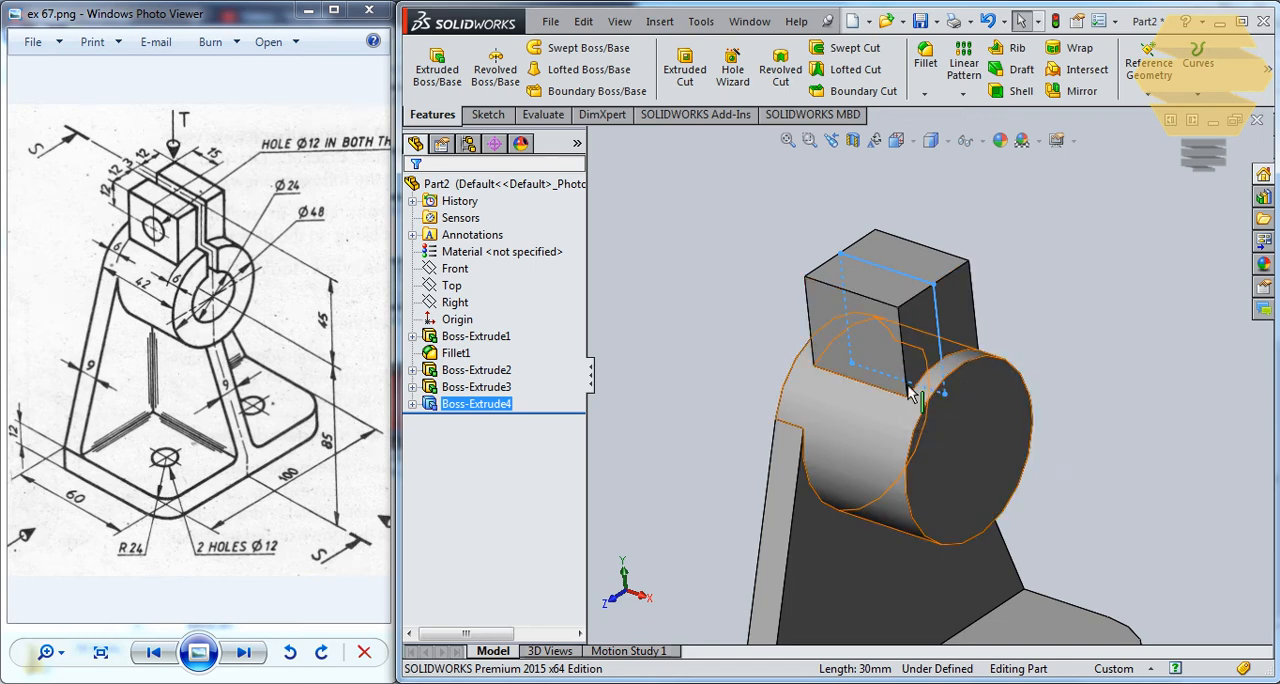
pyautogui.doubleClick(476, 404)
pyautogui.moveTo(845, 300); pyautogui.dragTo(895, 378, button='middle')
pyautogui.scroll(-5, 900, 378)
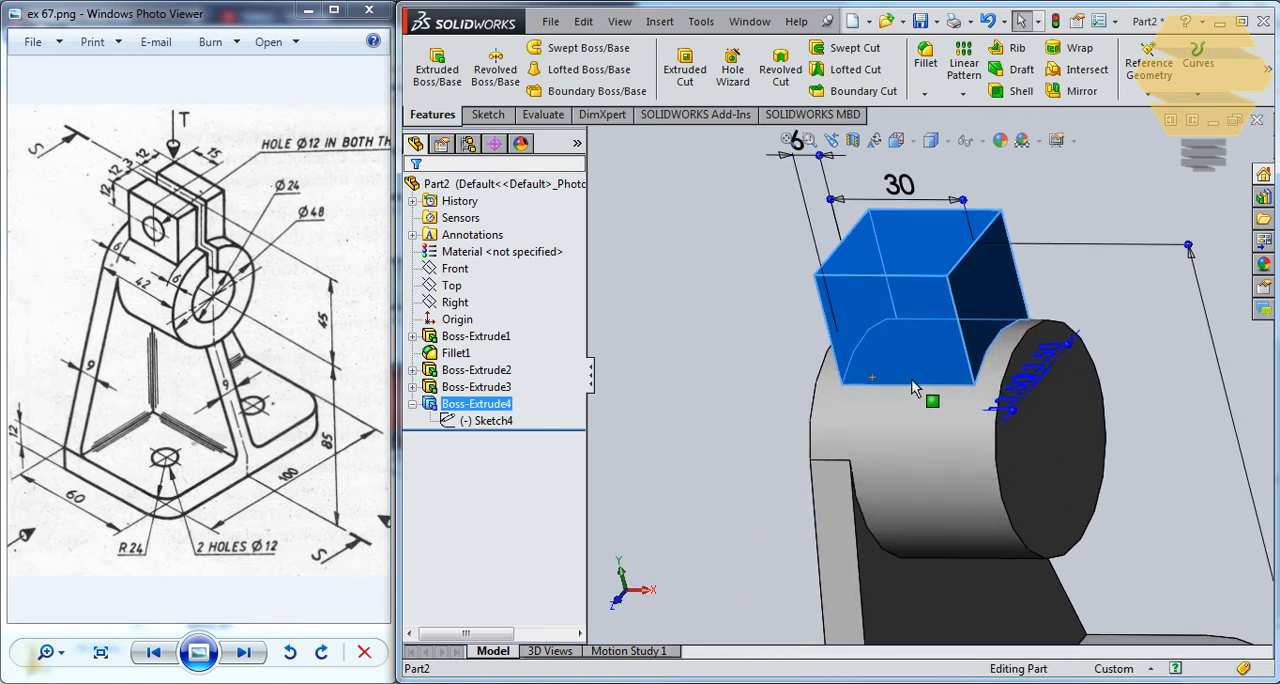
pyautogui.scroll(-1, 1001, 366)
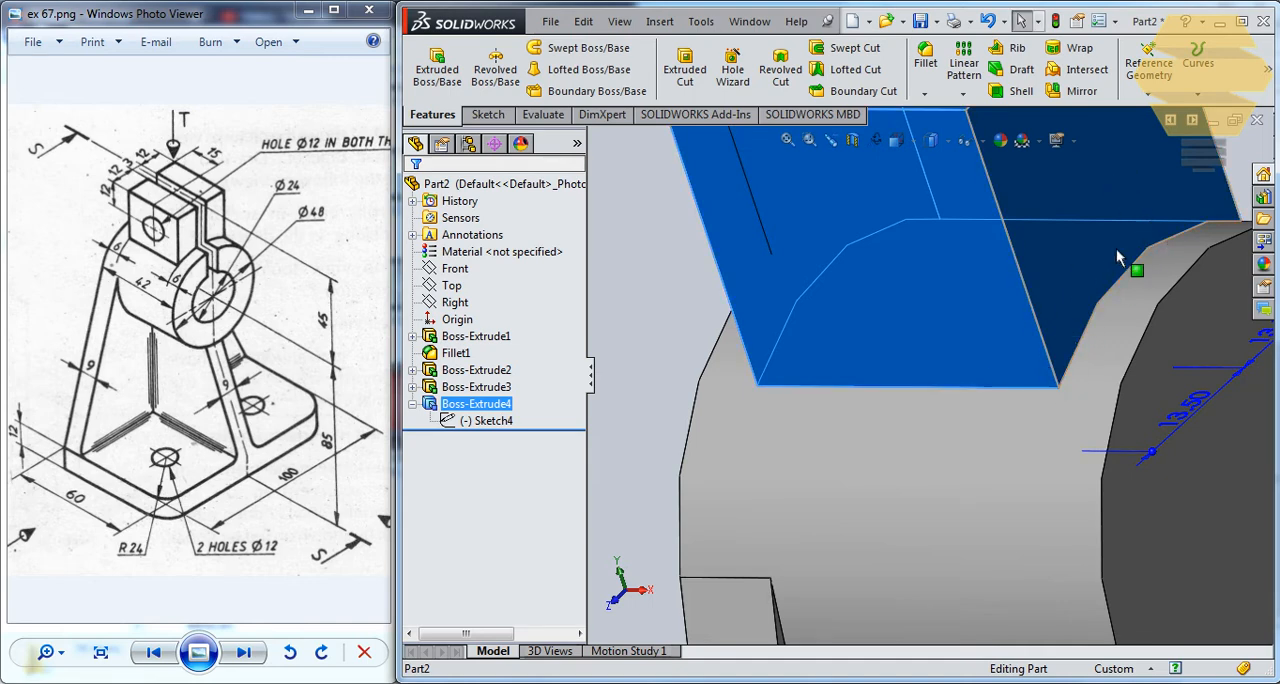
pyautogui.scroll(4, 1062, 303)
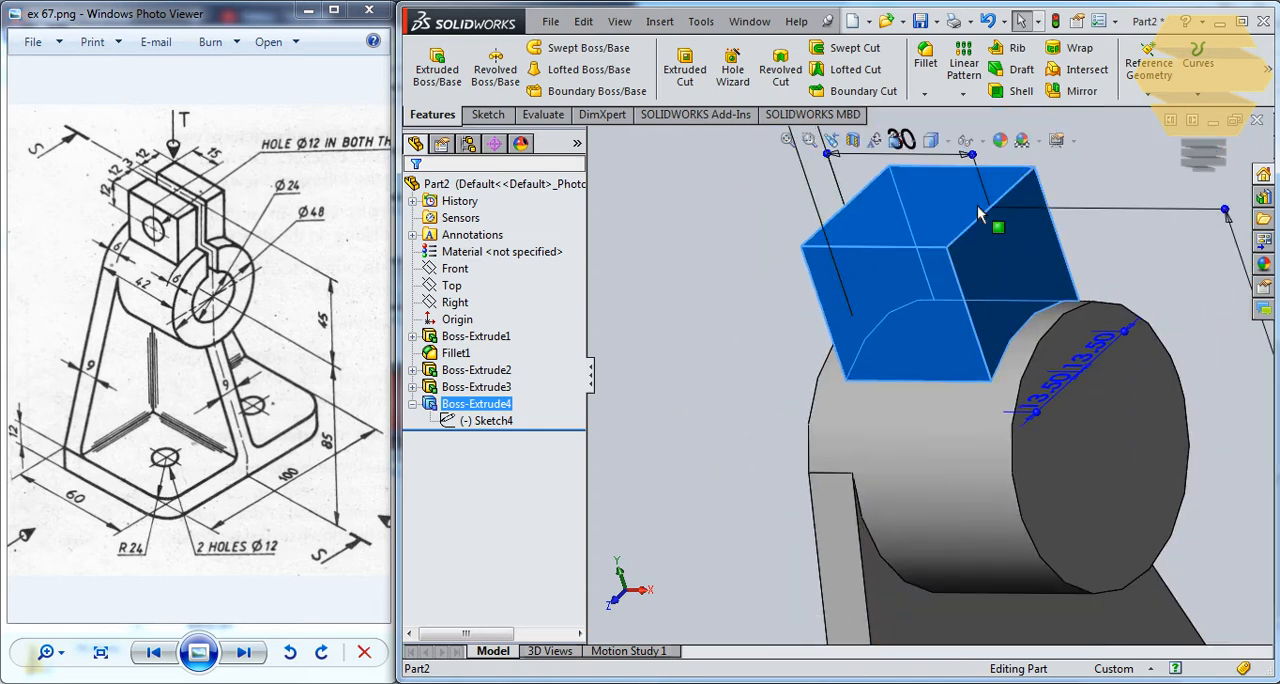
pyautogui.press('Escape')
# Start a new sketch on the cylindrical boss's free end face, viewed normal to it.
pyautogui.moveTo(1010, 299); pyautogui.dragTo(1053, 344, button='middle')
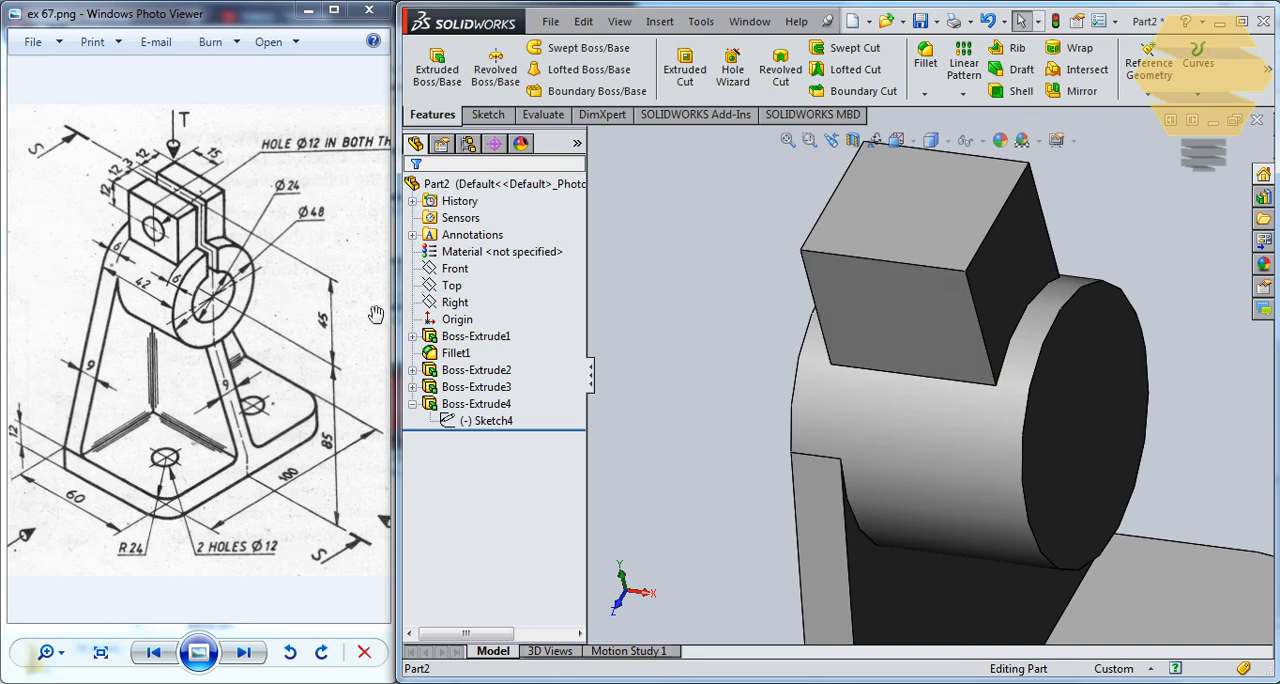
pyautogui.moveTo(1023, 370); pyautogui.dragTo(1058, 400, button='middle')
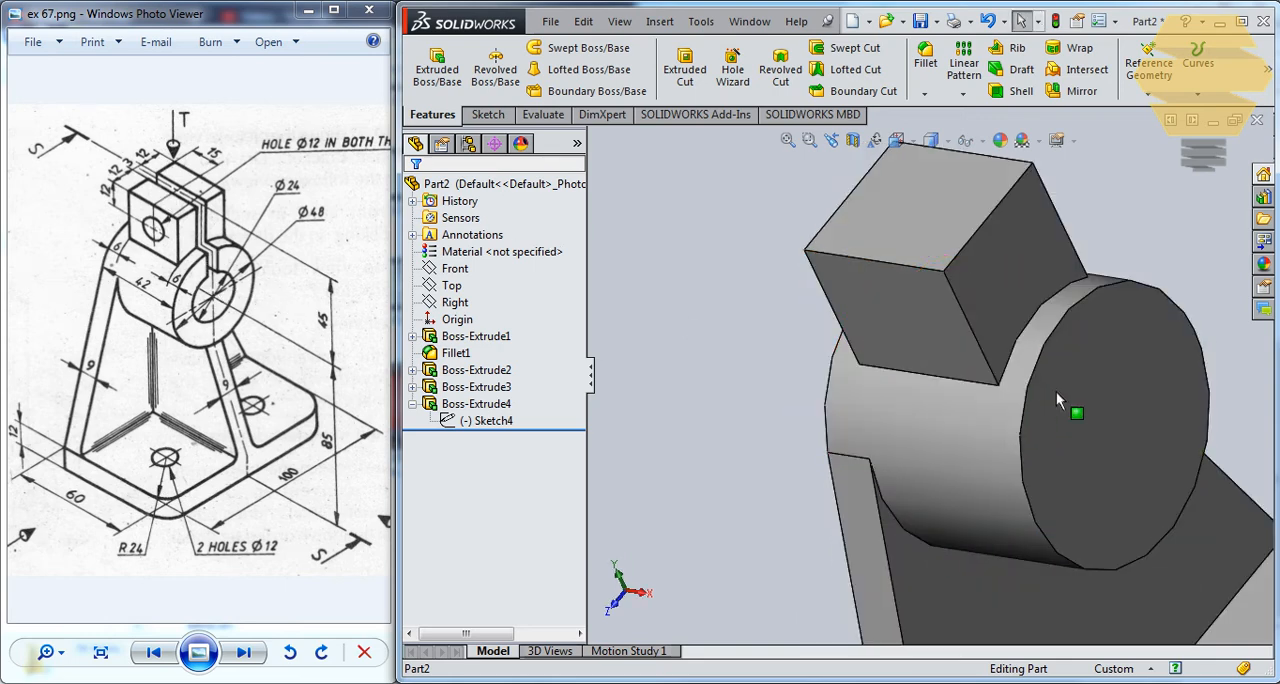
pyautogui.click(1090, 409)
pyautogui.click(1141, 368)
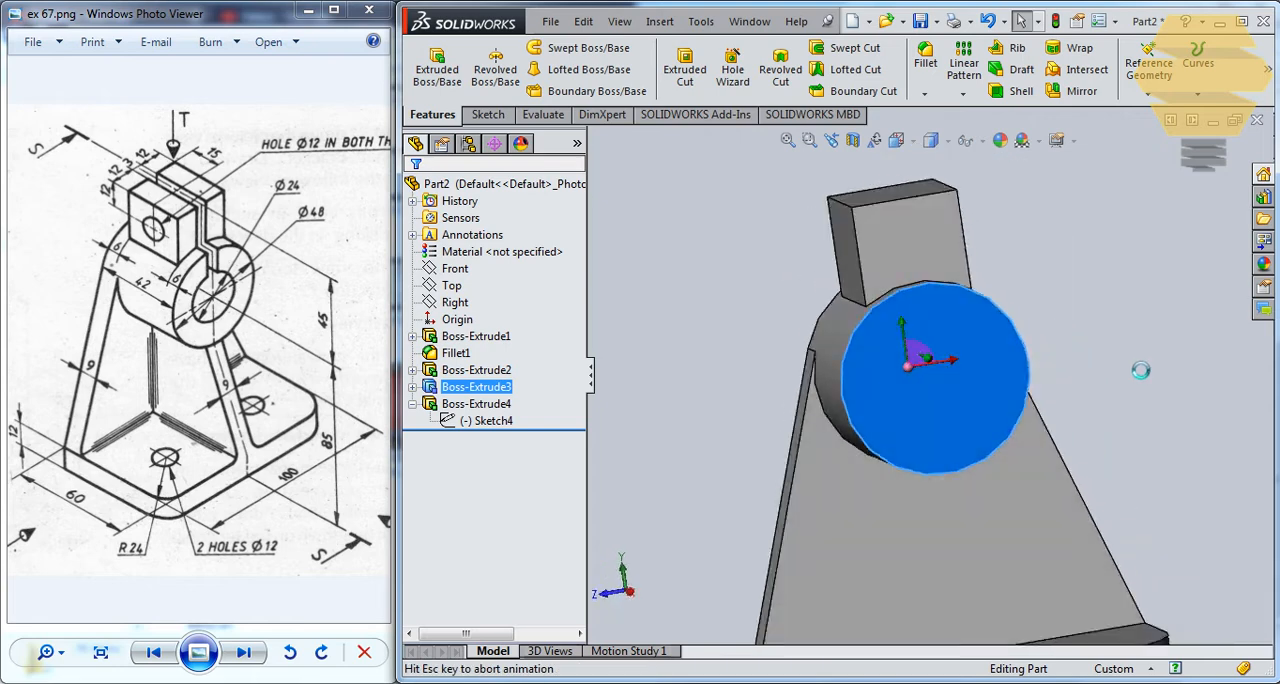
pyautogui.scroll(-2, 965, 282)
pyautogui.scroll(1, 876, 211)
pyautogui.scroll(-1, 876, 211)
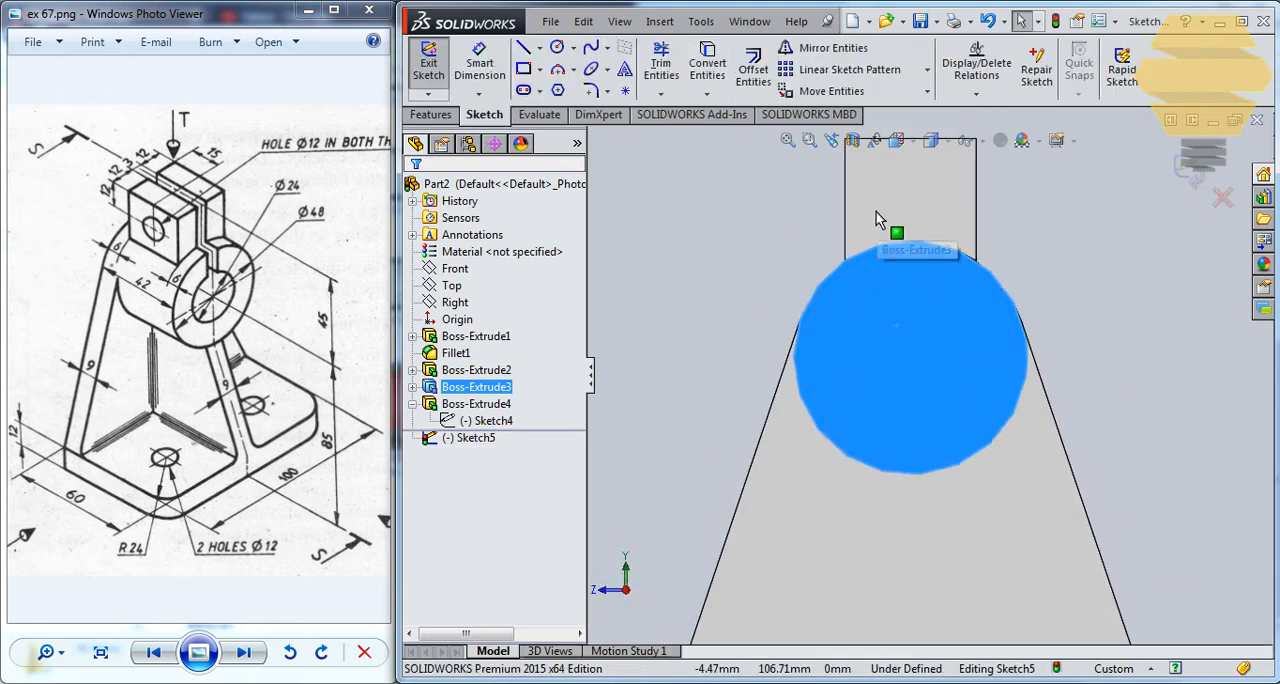
# Sketch a circle for the bore, centred on the boss's end face and smaller than its outline.
pyautogui.click(558, 50)
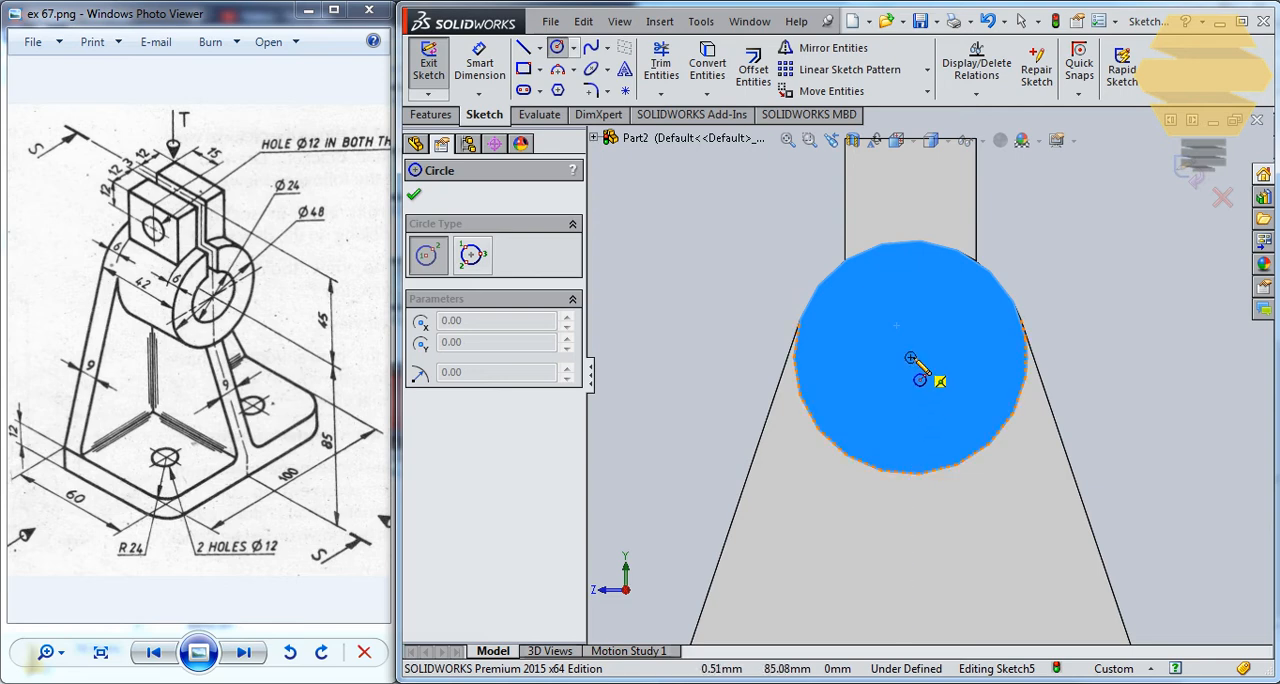
pyautogui.click(910, 357)
pyautogui.click(952, 320)
pyautogui.press('Escape')
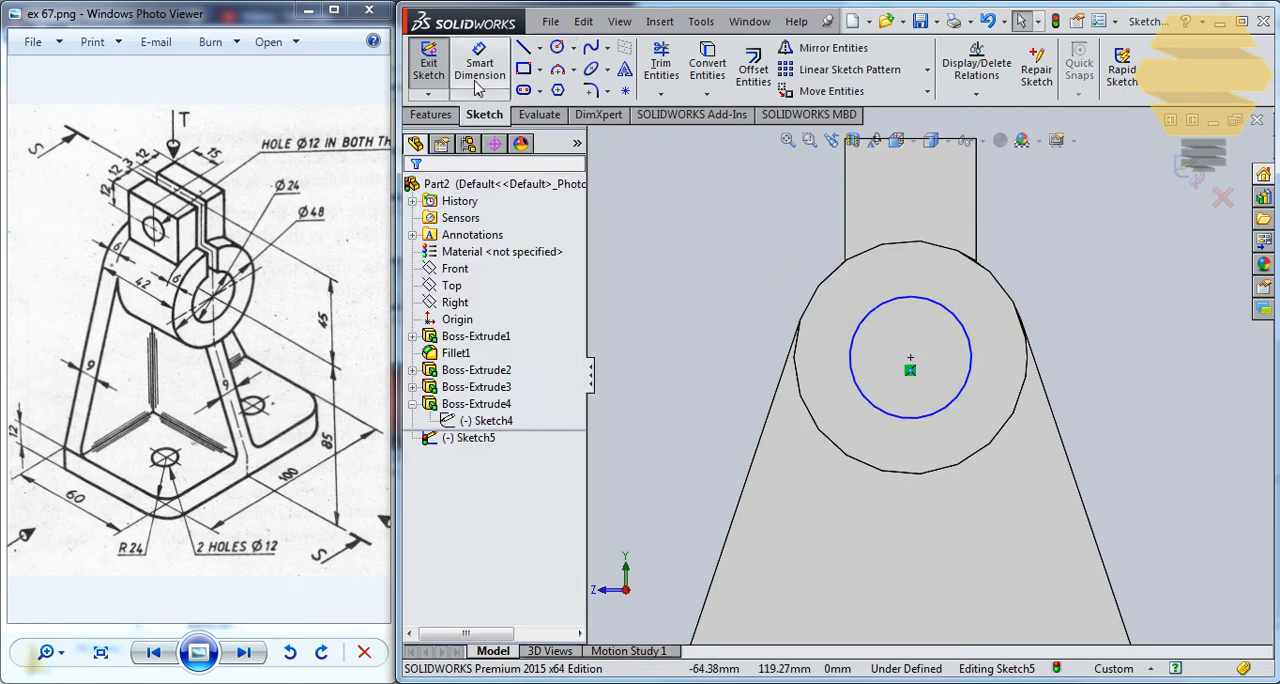
# Dimension the bore circle on the boss's end face with a diameter of 24 mm.
pyautogui.click(479, 80)
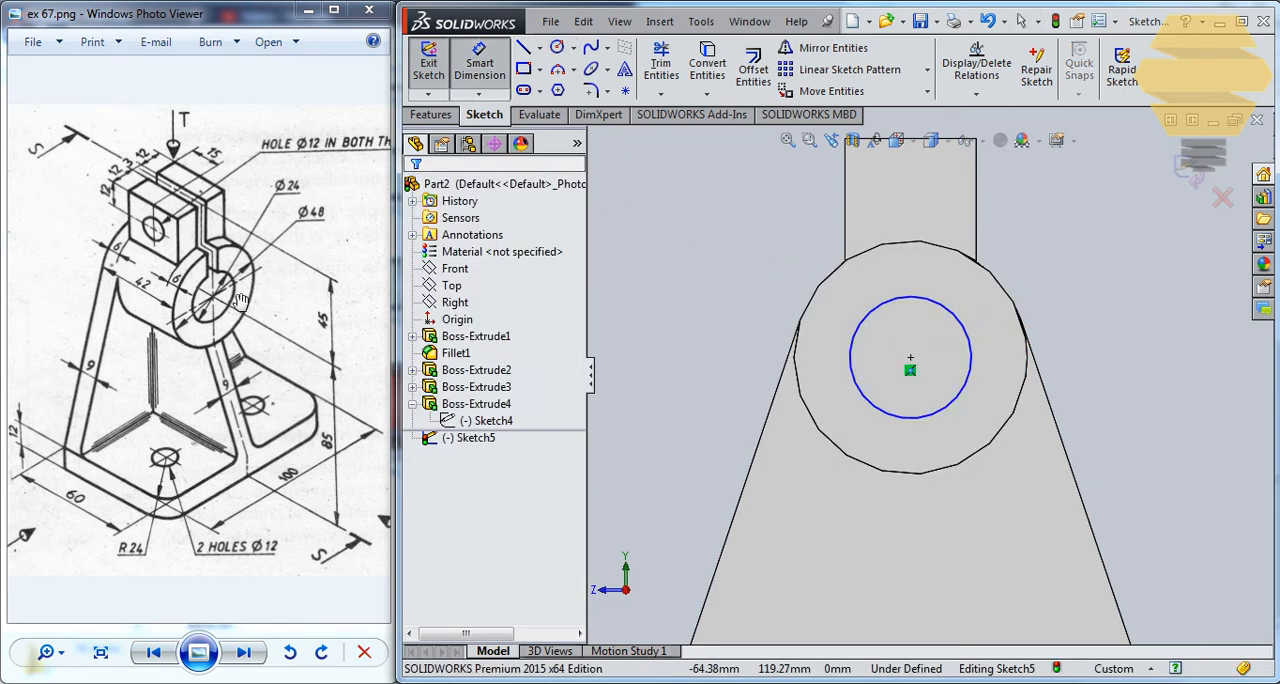
pyautogui.click(962, 322)
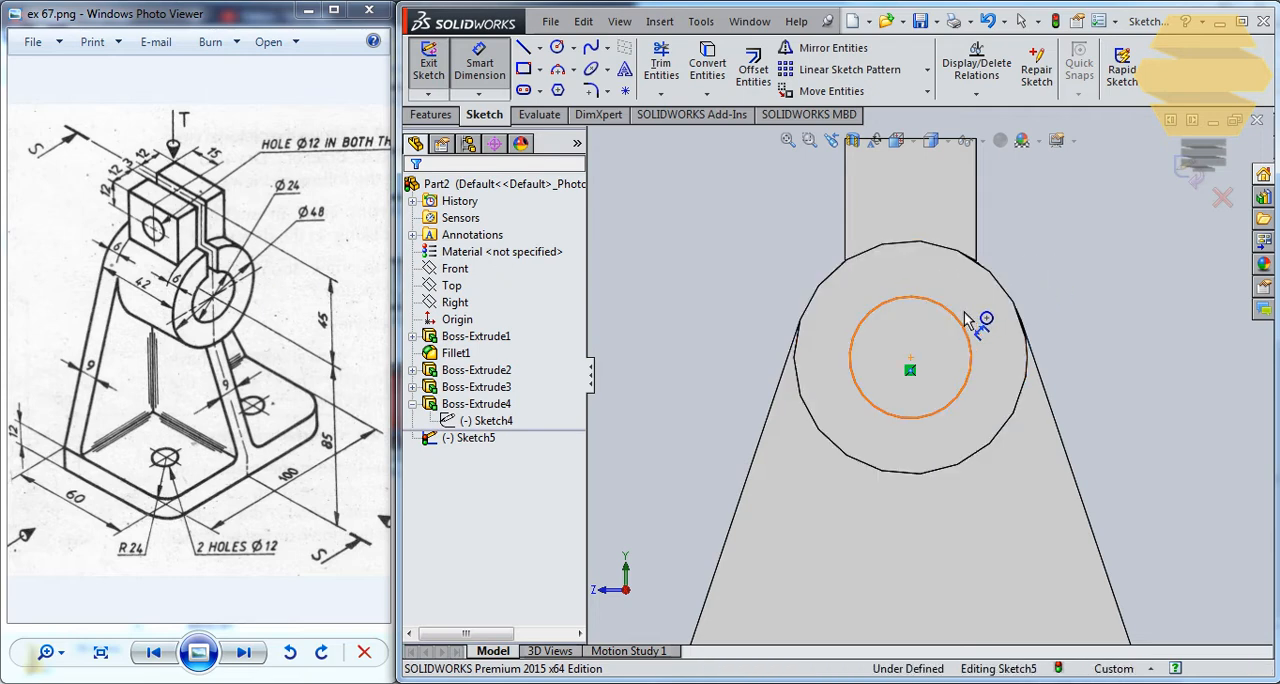
pyautogui.click(1142, 335)
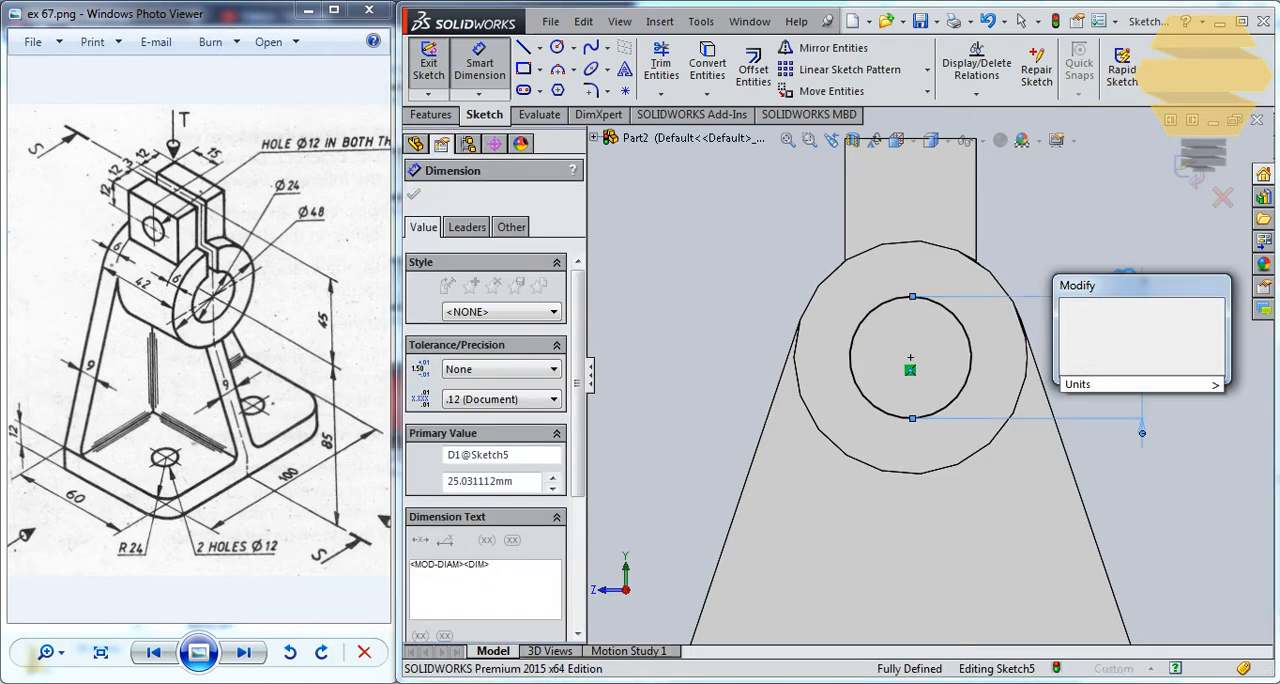
pyautogui.write('24')
pyautogui.press('Return')
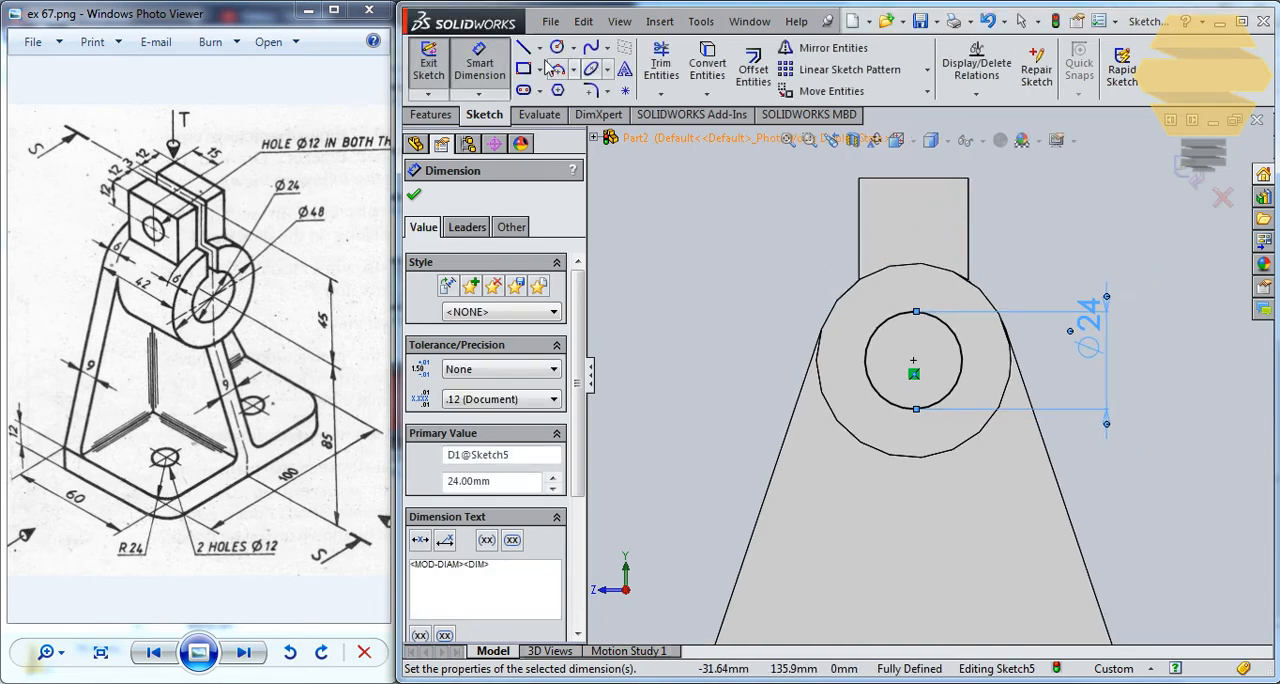
# Sketch a corner rectangle about 8.6 mm wide for the slot, from just above the lug's upper edge down into the bore circle.
pyautogui.click(897, 158)
pyautogui.click(933, 340)
pyautogui.press('Escape')
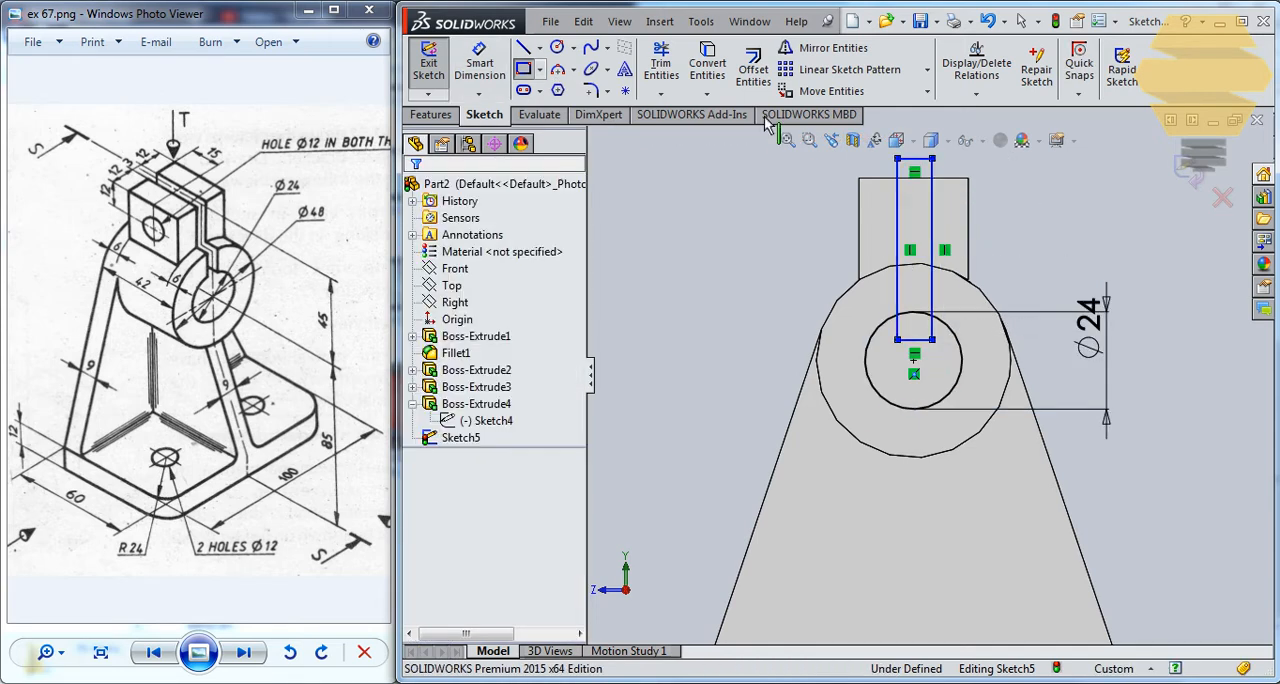
# Dimension the slot rectangle's upper edge to set its width to 3 mm.
pyautogui.click(482, 64)
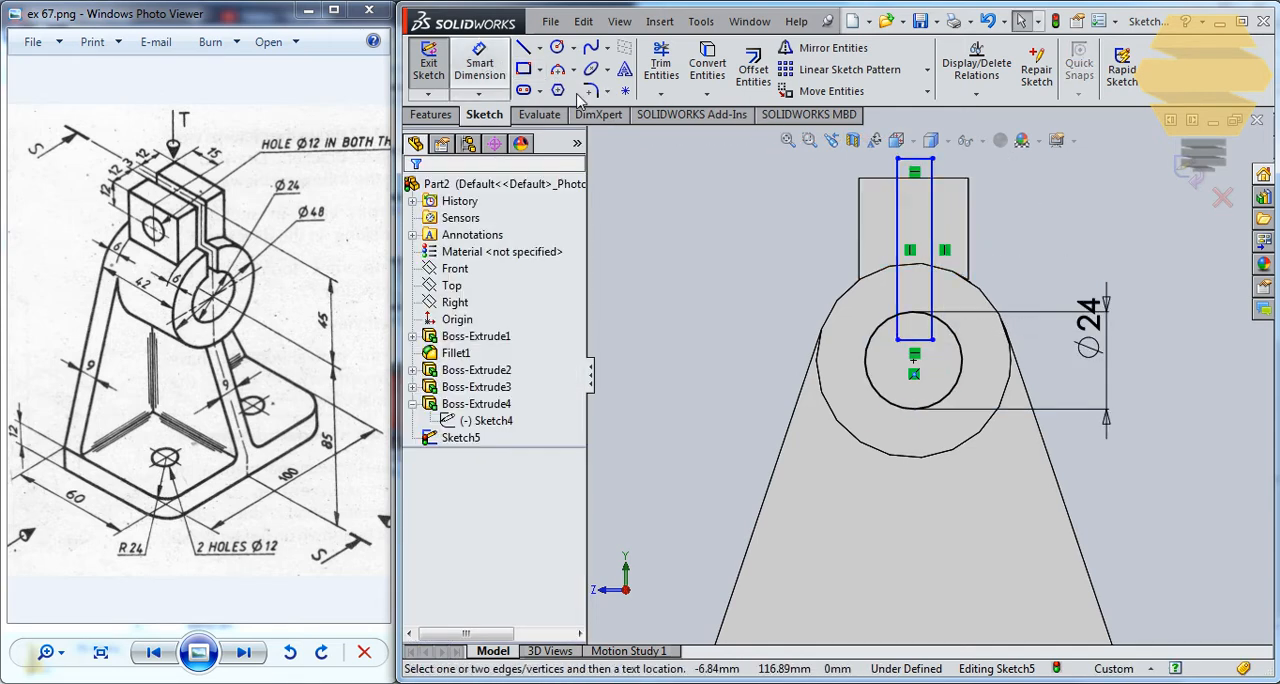
pyautogui.click(922, 159)
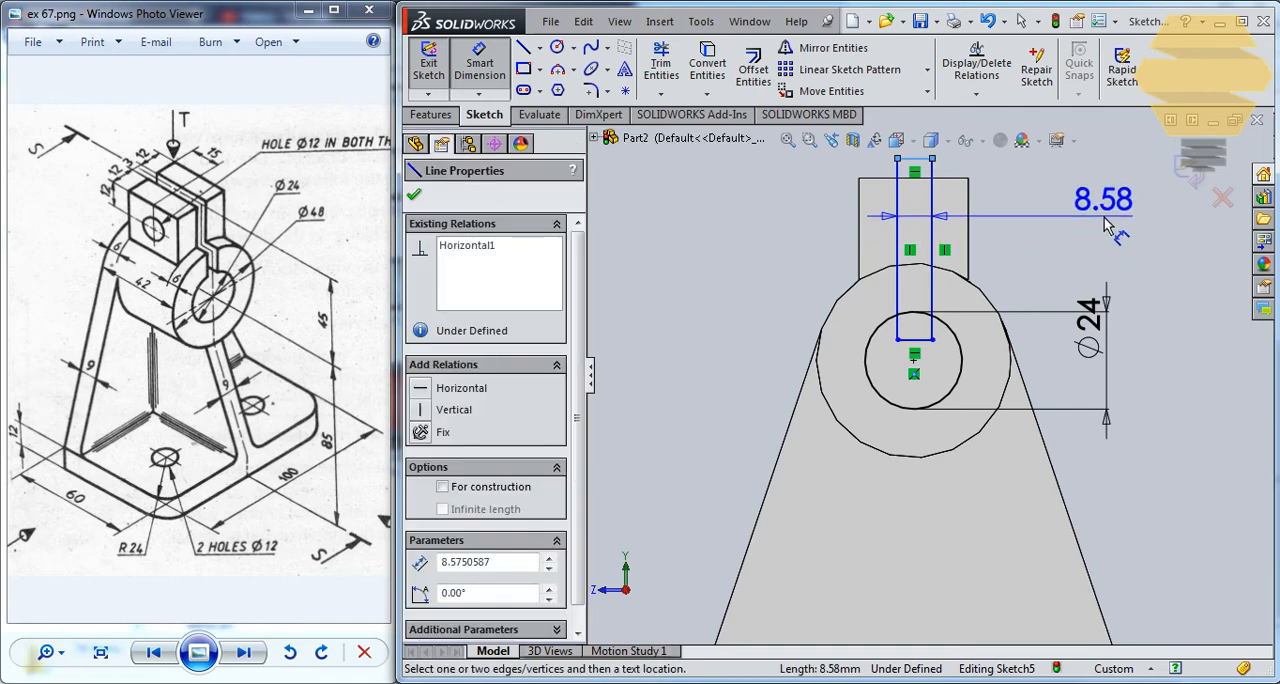
pyautogui.click(1105, 226)
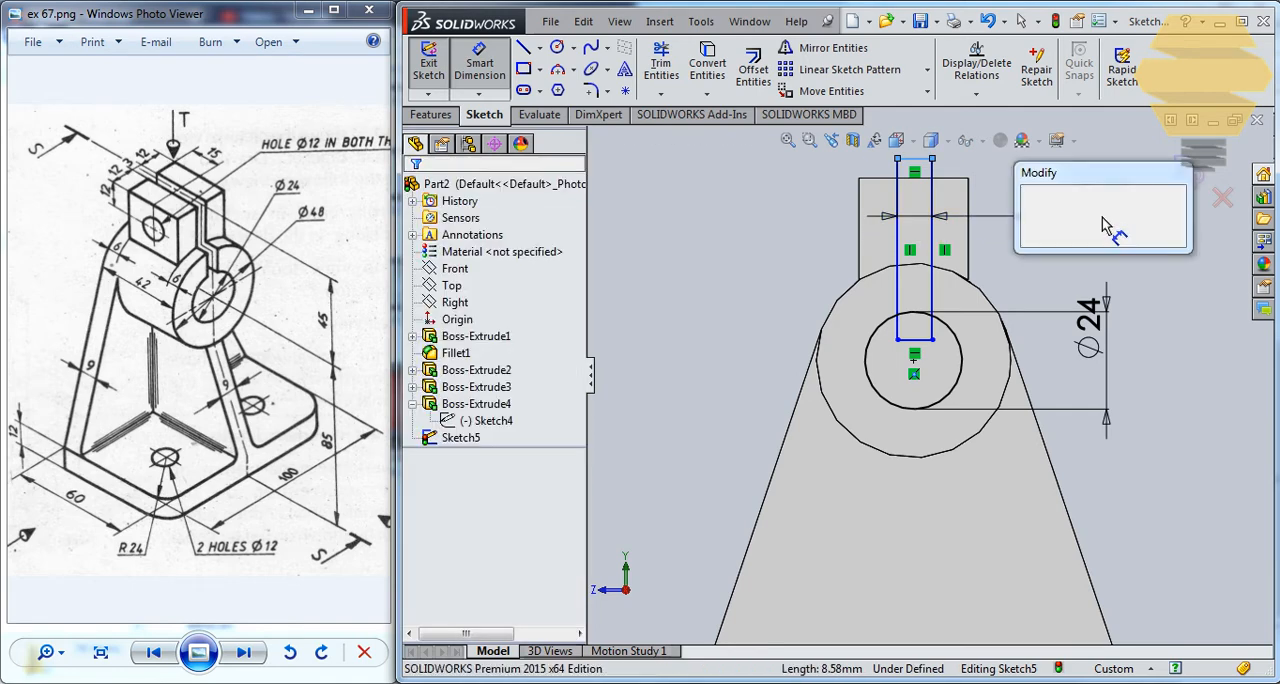
pyautogui.write('3.00mm')
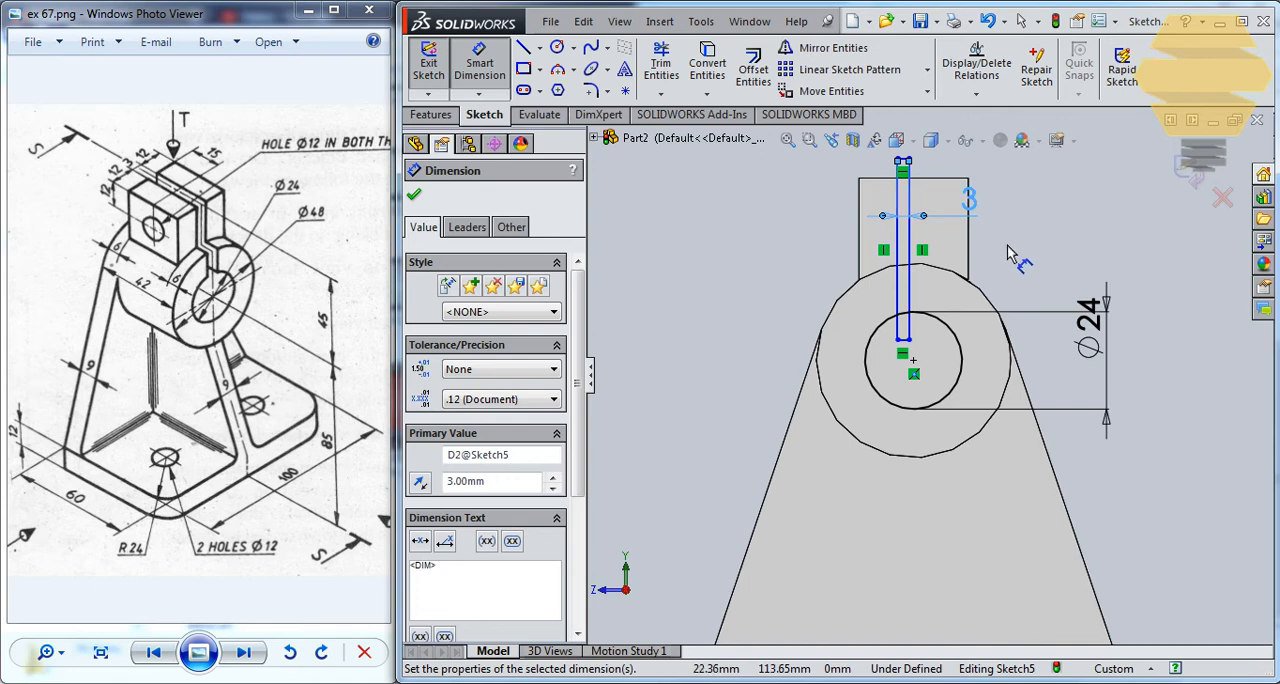
pyautogui.press('Return')
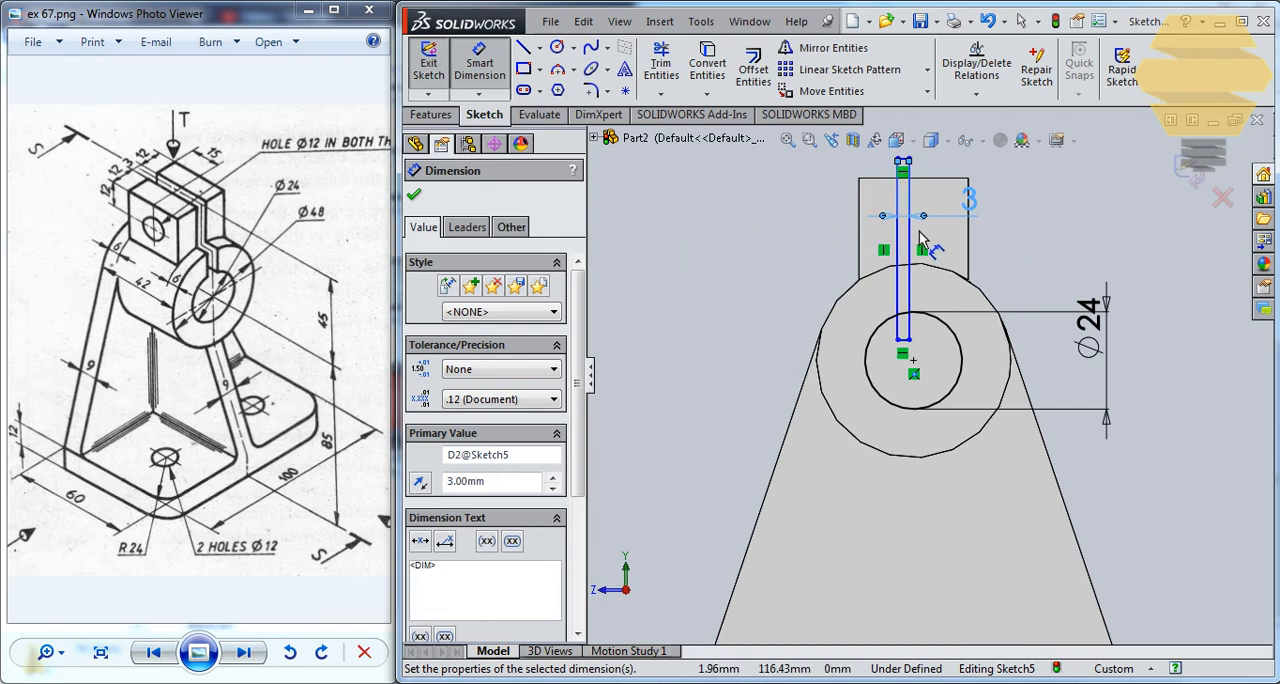
# Stretch the slot rectangle downward until its lower edge passes through the bore circle's centre.
pyautogui.moveTo(928, 226); pyautogui.dragTo(905, 294, button='middle')
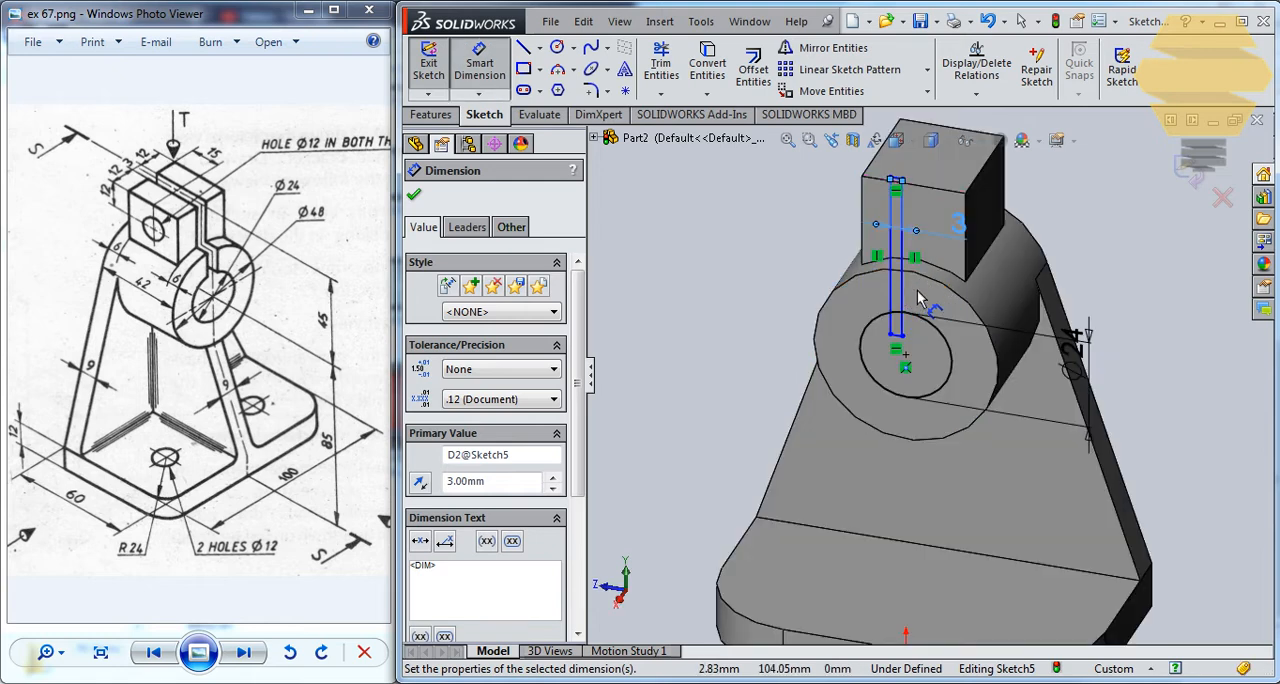
pyautogui.hotkey('ctrl', '8')
pyautogui.scroll(1, 927, 230)
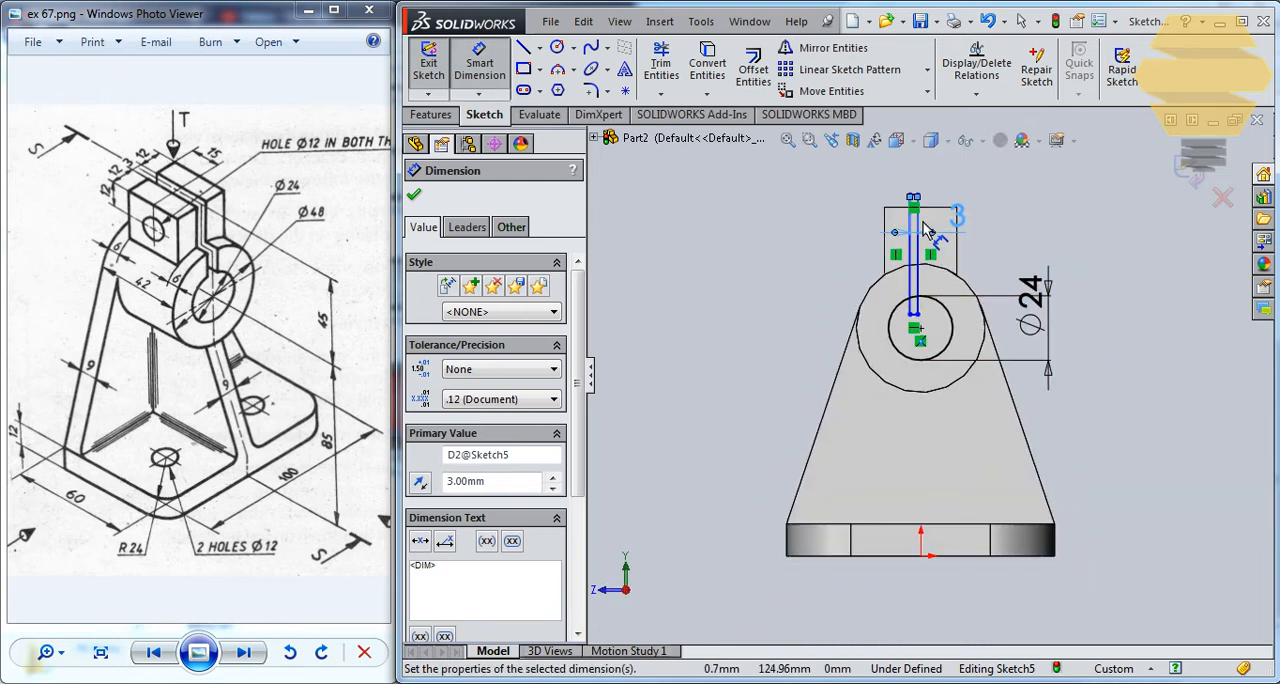
pyautogui.scroll(-3, 925, 230)
pyautogui.scroll(-1, 935, 290)
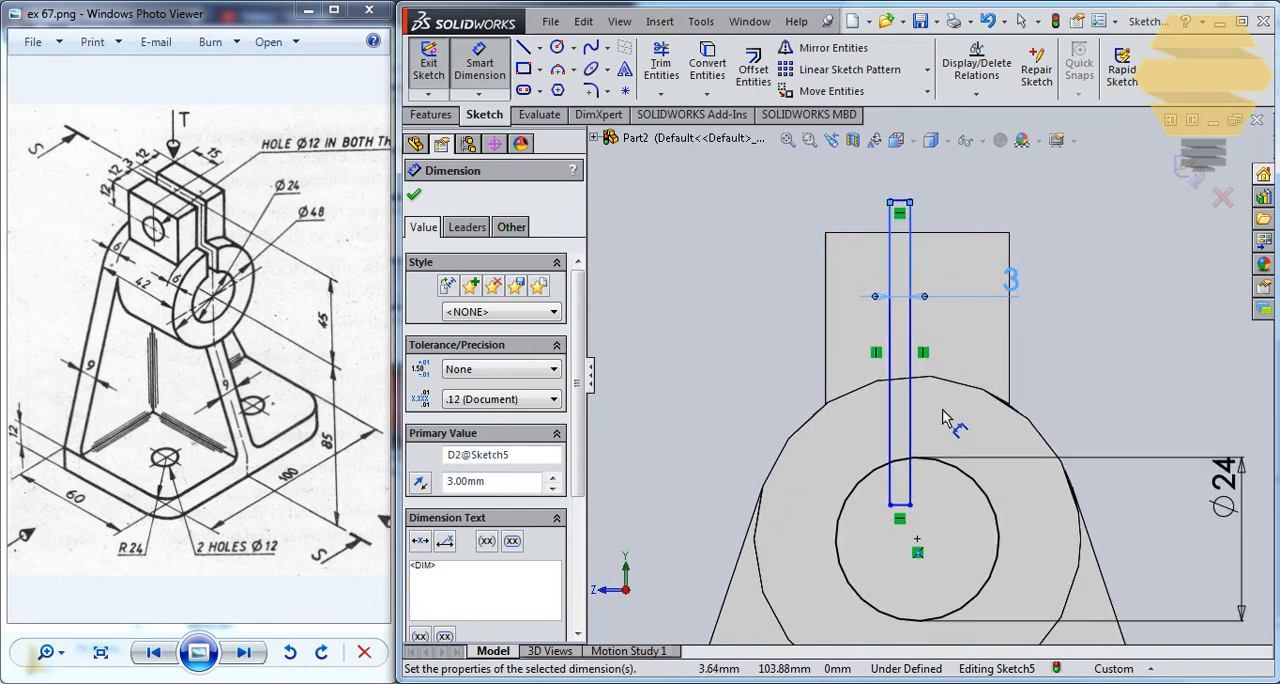
pyautogui.click(907, 275)
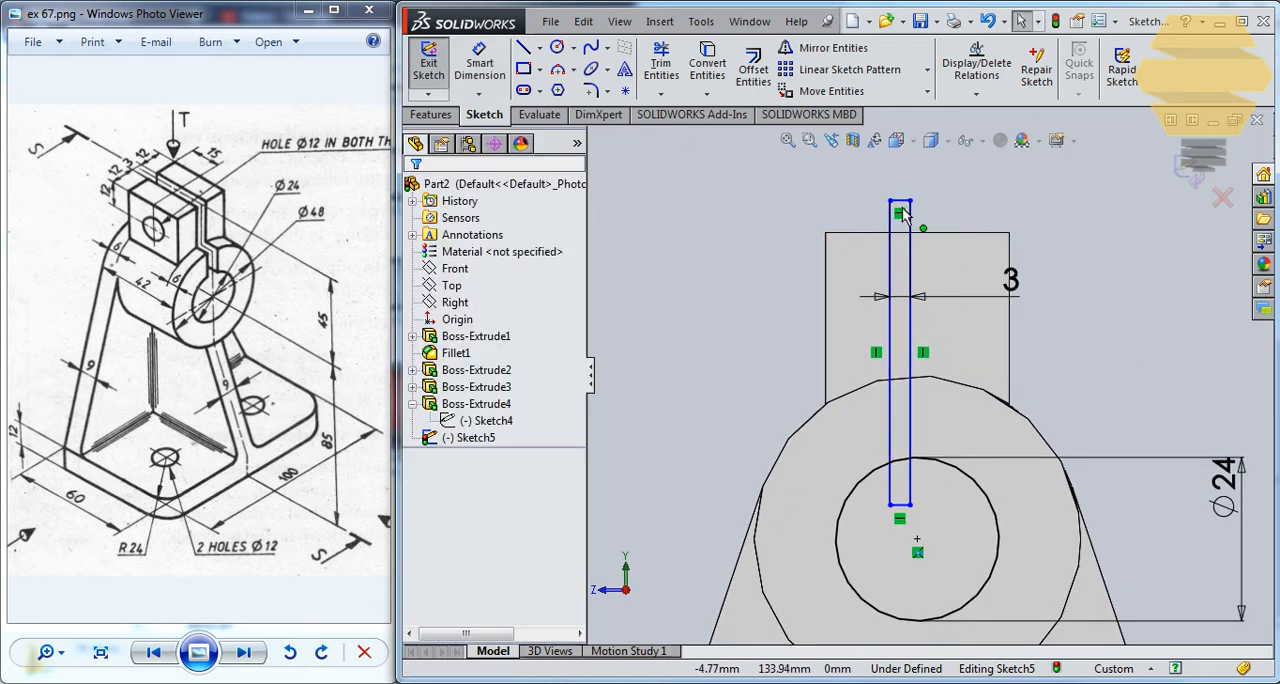
pyautogui.click(909, 505)
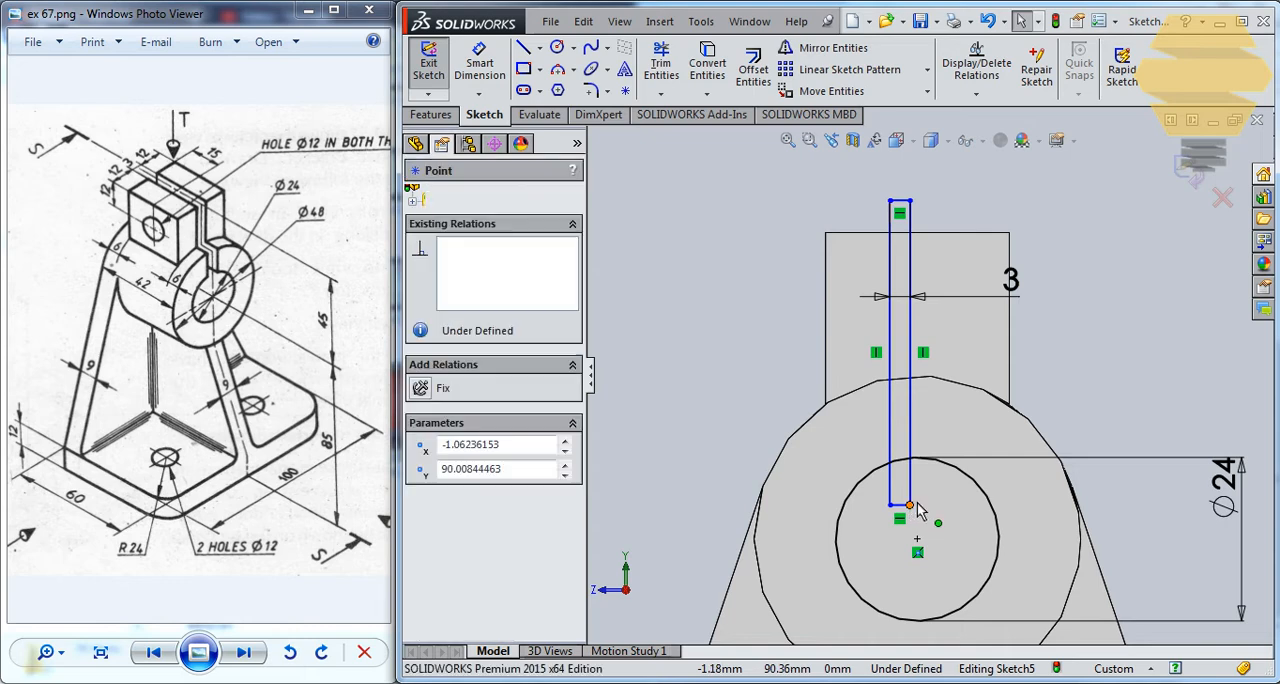
pyautogui.moveTo(916, 504); pyautogui.dragTo(926, 539)
pyautogui.scroll(-2, 948, 530)
pyautogui.press('Escape')
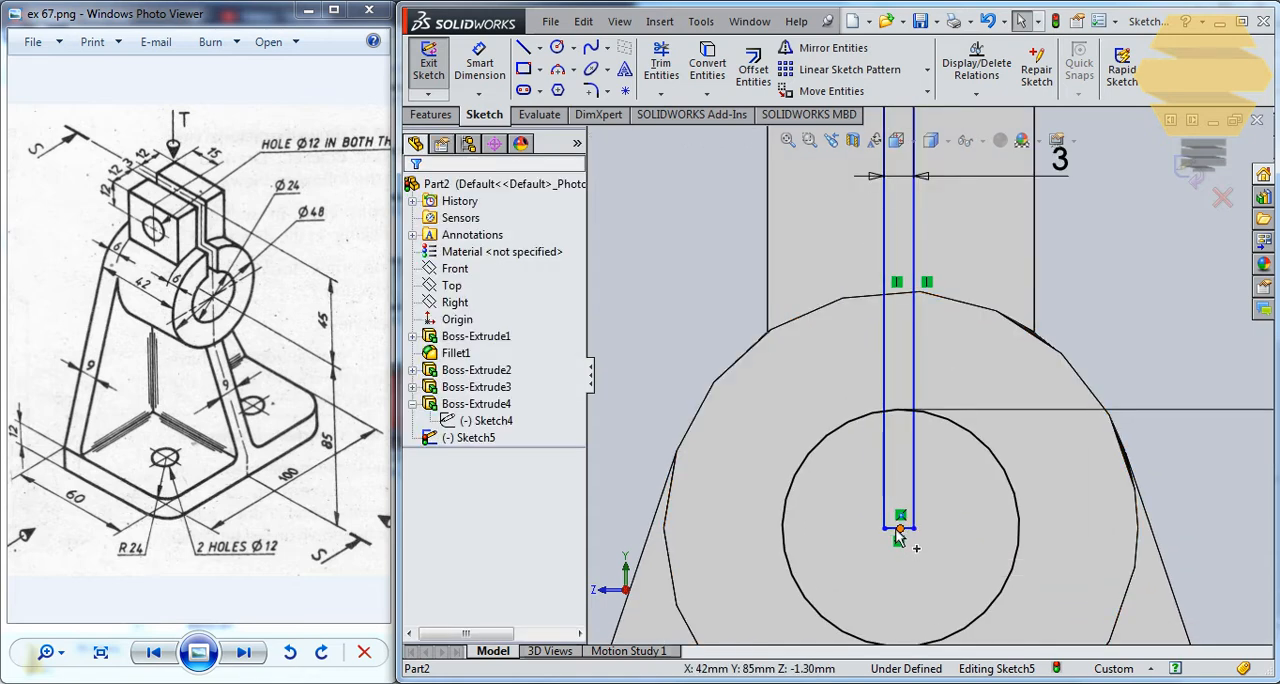
# Add a Midpoint relation between the slot rectangle's lower edge and the bore circle's centre point.
pyautogui.scroll(-3, 899, 537)
pyautogui.click(907, 476)
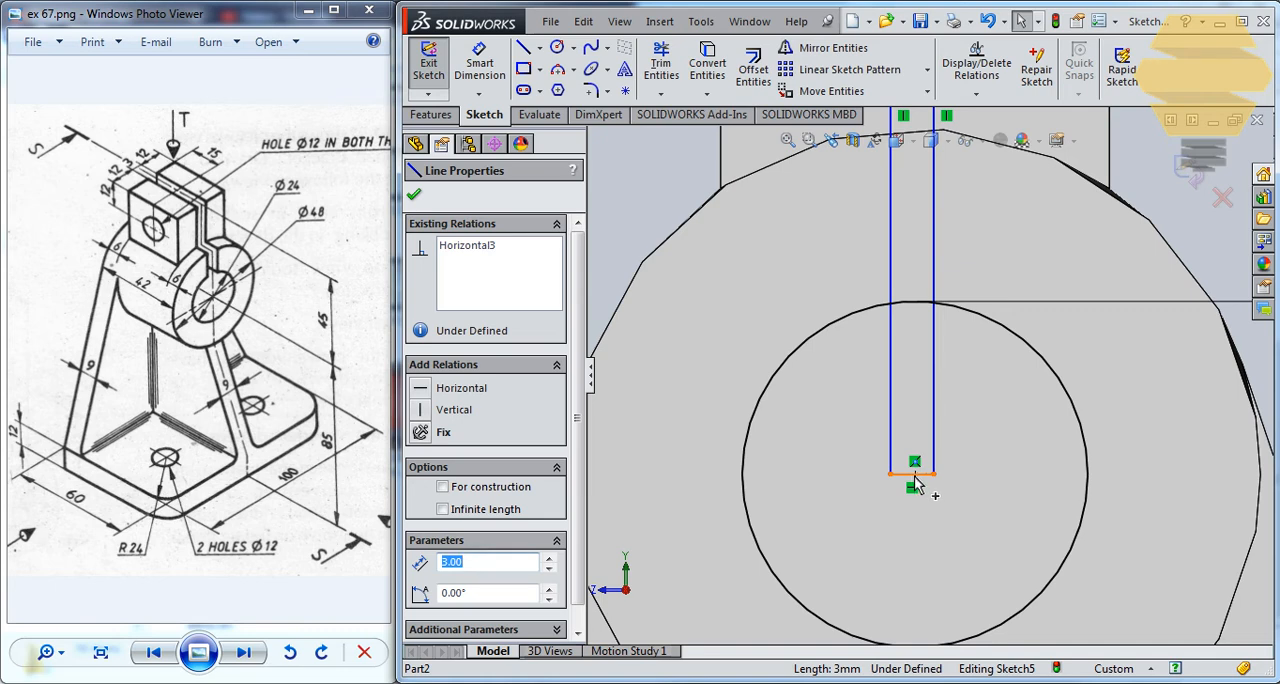
pyautogui.click(932, 474)
pyautogui.keyDown('ctrl'); pyautogui.click(922, 474); pyautogui.keyUp('ctrl')
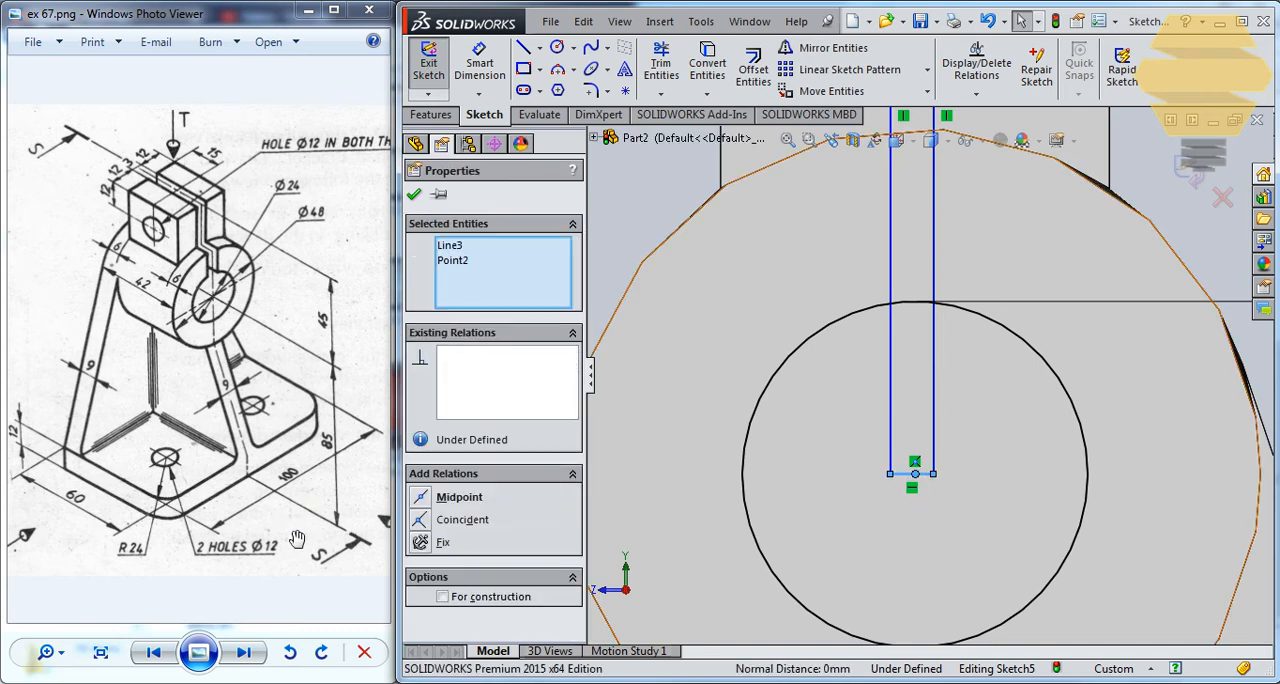
pyautogui.click(440, 503)
pyautogui.scroll(4, 884, 294)
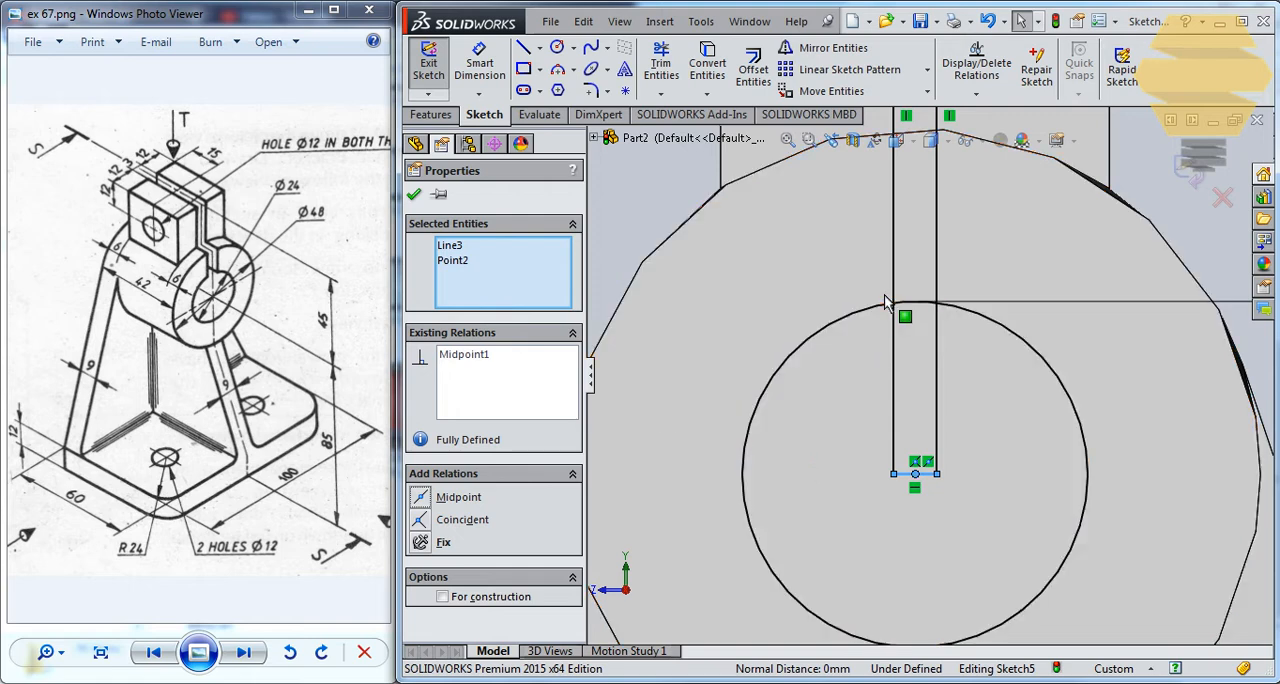
# Make the slot rectangle's upper edge collinear with the lug's upper edge.
pyautogui.scroll(2, 885, 251)
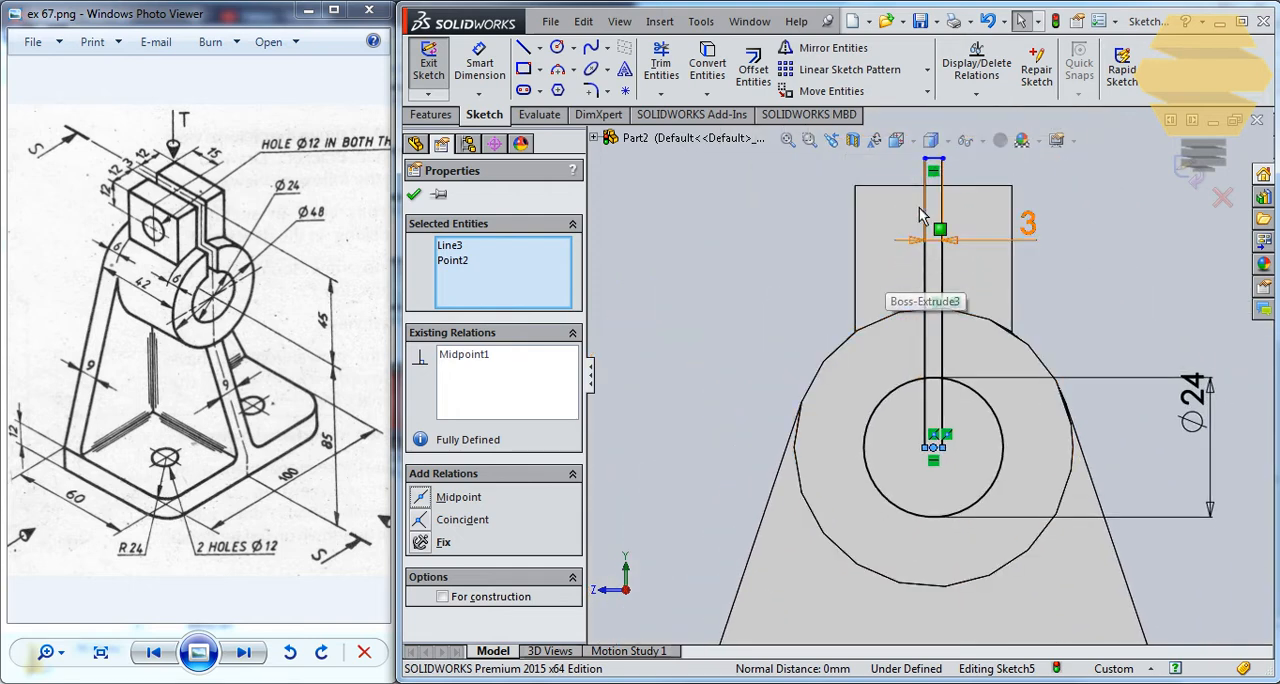
pyautogui.moveTo(934, 159); pyautogui.dragTo(935, 163)
pyautogui.click(935, 161)
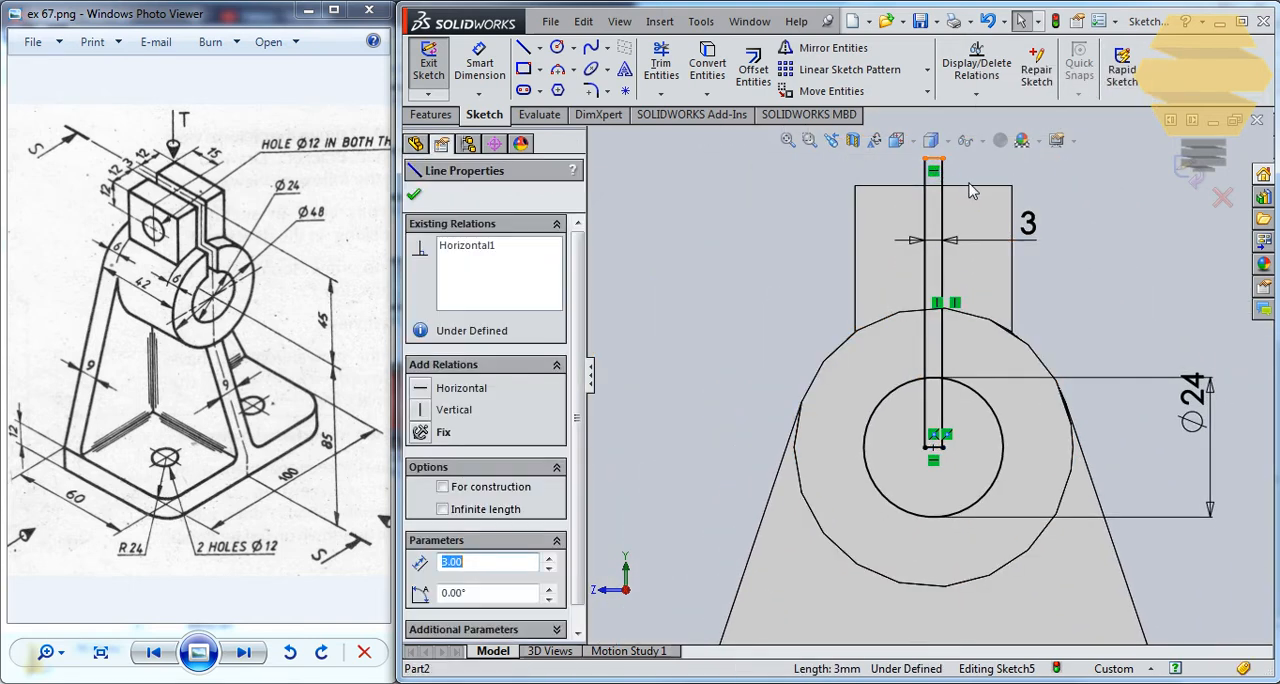
pyautogui.keyDown('ctrl'); pyautogui.click(977, 193); pyautogui.keyUp('ctrl')
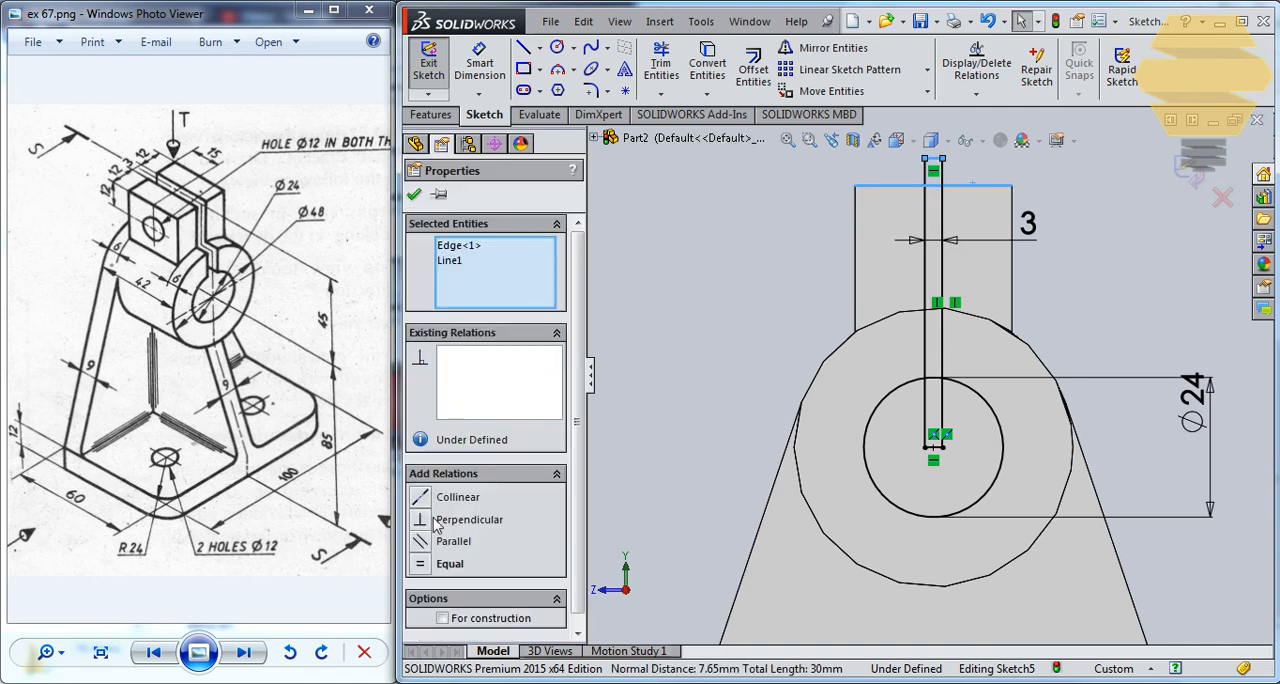
pyautogui.click(427, 500)
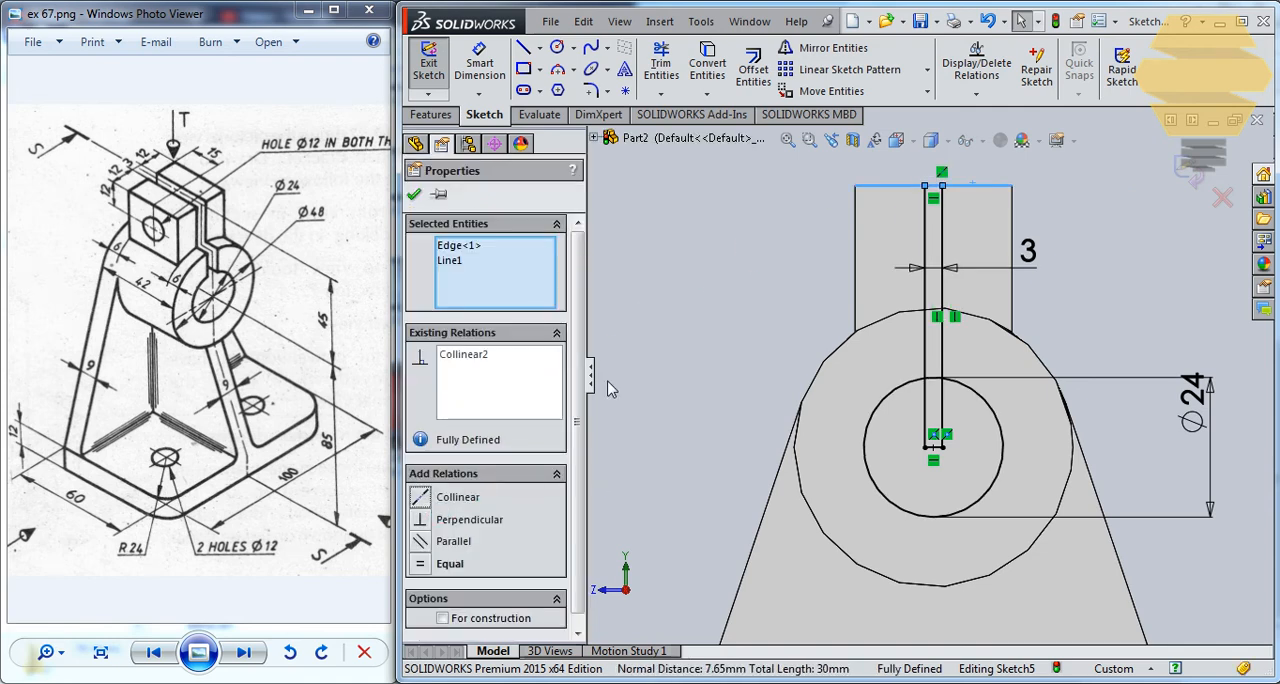
pyautogui.click(415, 196)
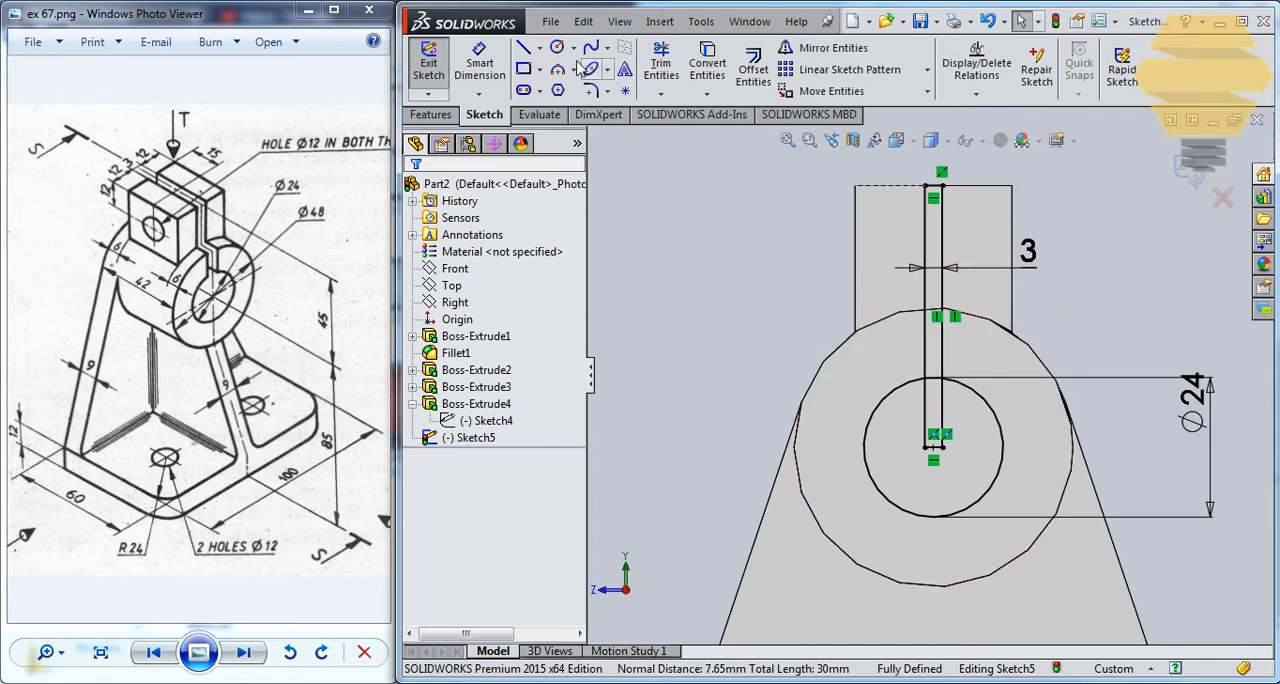
# Trim the slot's side lines inside the bore circle and turn the short line left at its centre into construction geometry.
pyautogui.click(661, 66)
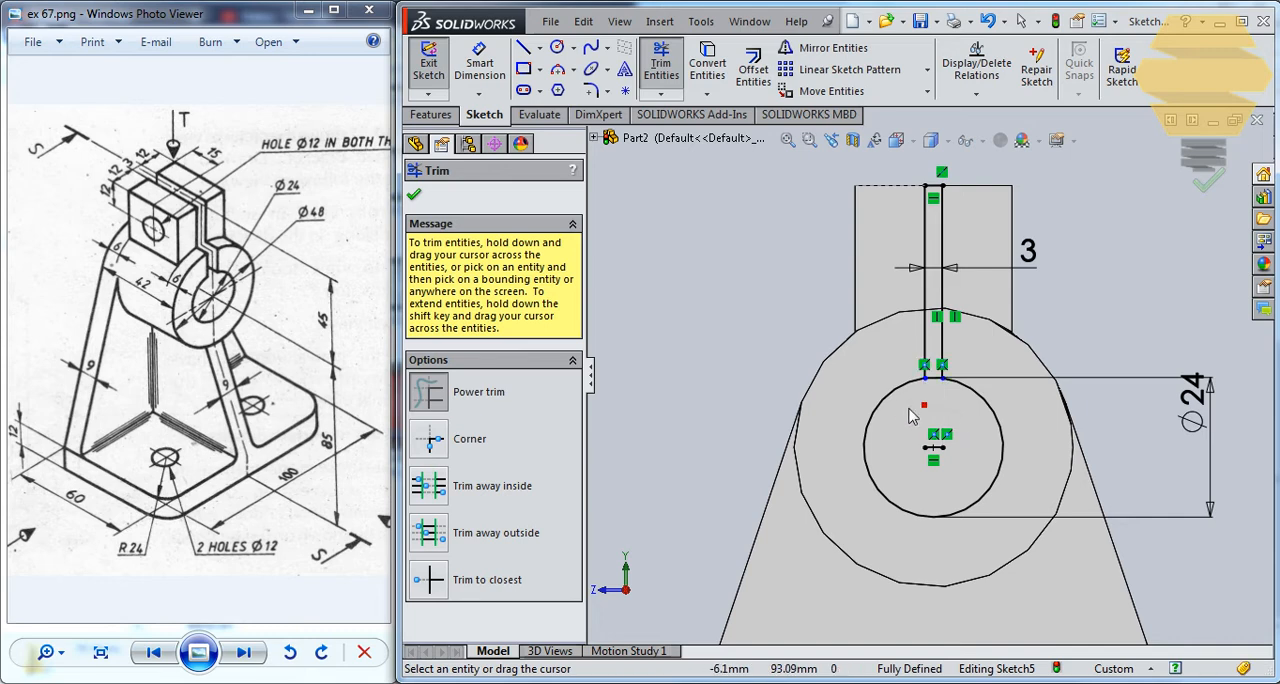
pyautogui.moveTo(909, 409); pyautogui.dragTo(918, 470)
pyautogui.scroll(-6, 948, 475)
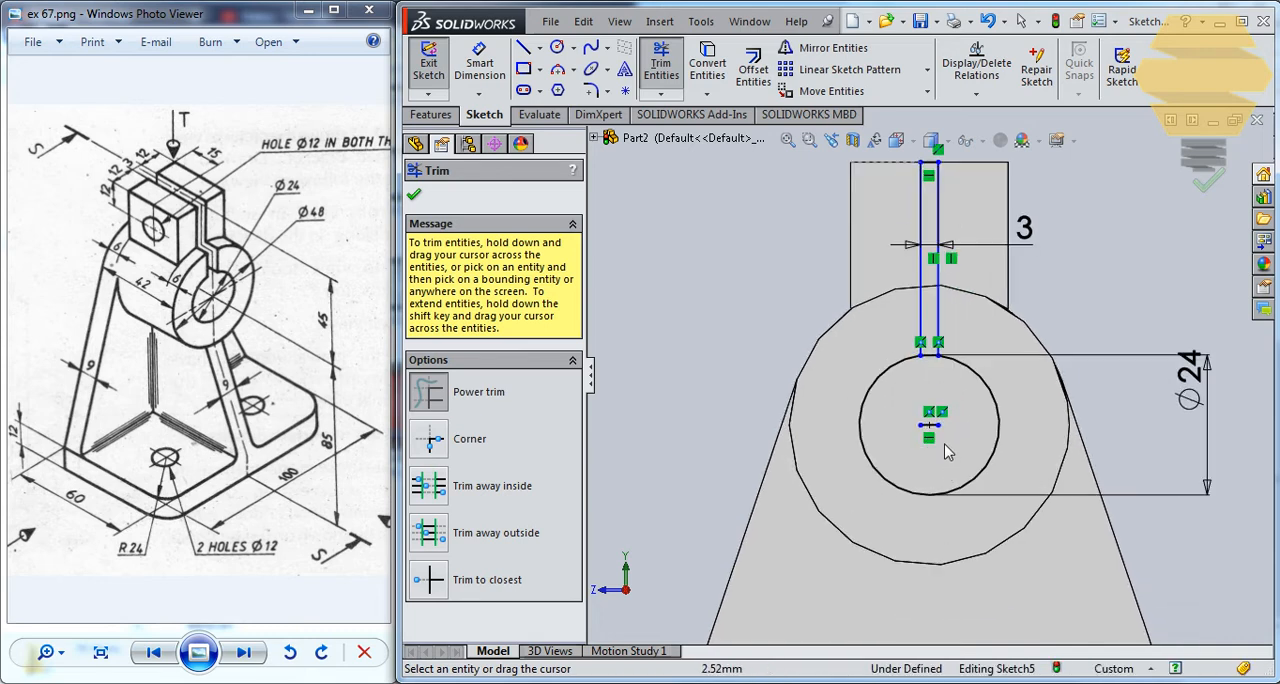
pyautogui.press('Escape')
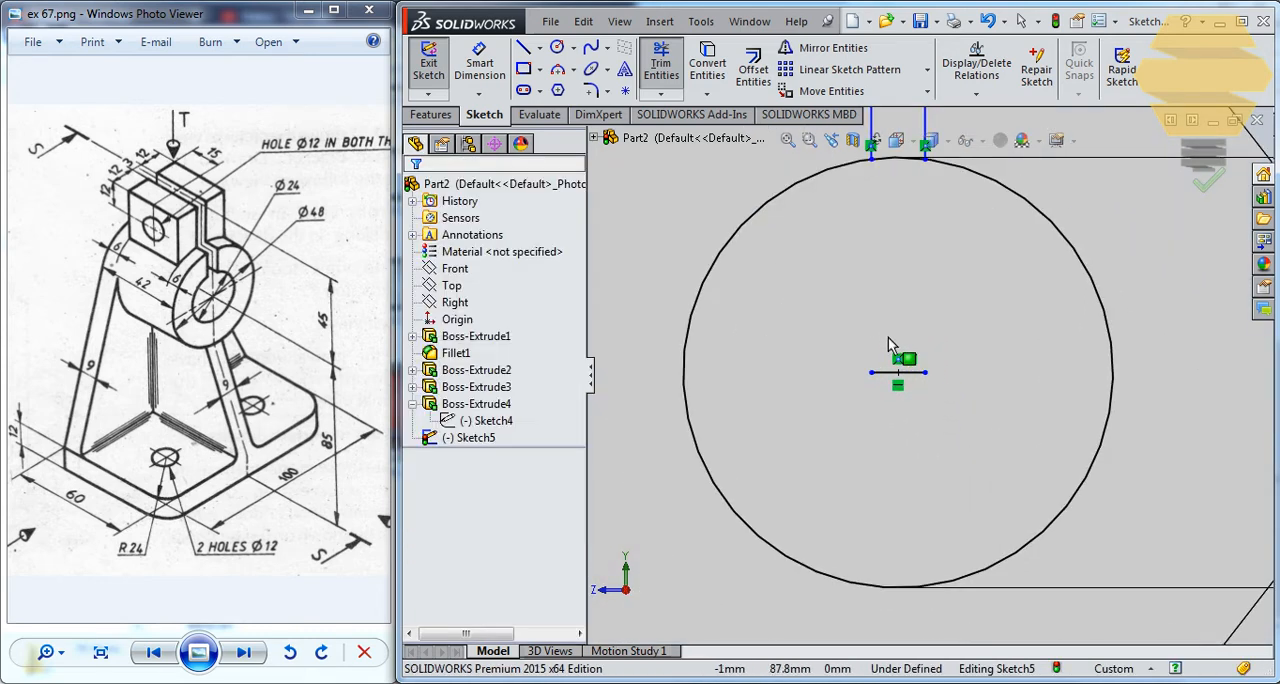
pyautogui.click(915, 373)
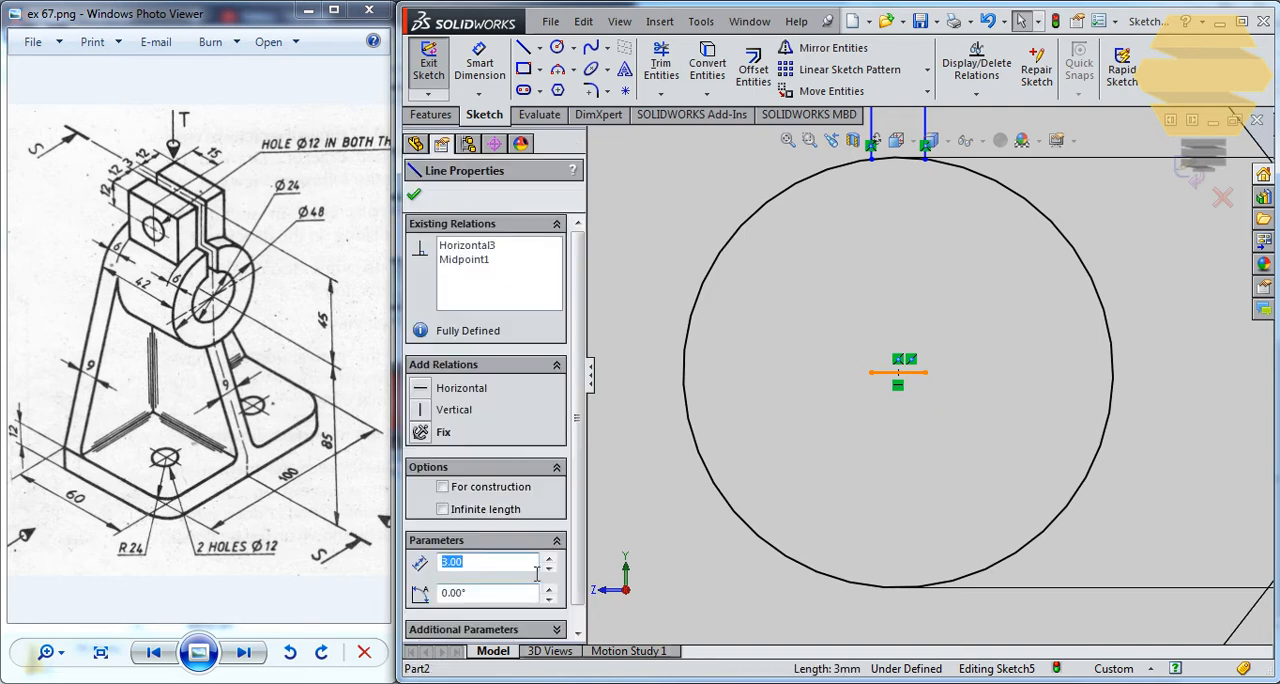
pyautogui.scroll(-1, 578, 480)
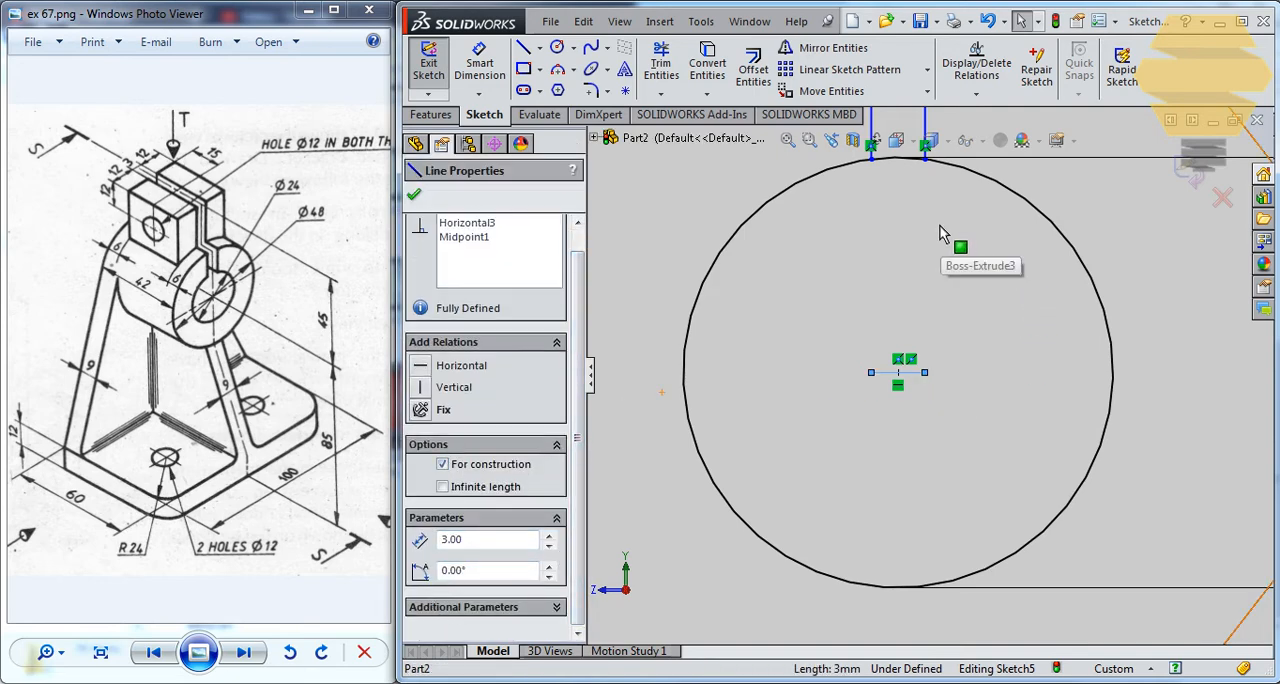
# Trim away the arc of the bore circle between the two slot lines so the slot opens into the bore.
pyautogui.moveTo(954, 238)
pyautogui.keyDown('ctrl'); pyautogui.mouseDown(button='middle')
pyautogui.moveTo(942, 442)
pyautogui.moveTo(967, 561)
pyautogui.mouseUp(button='middle'); pyautogui.keyUp('ctrl')
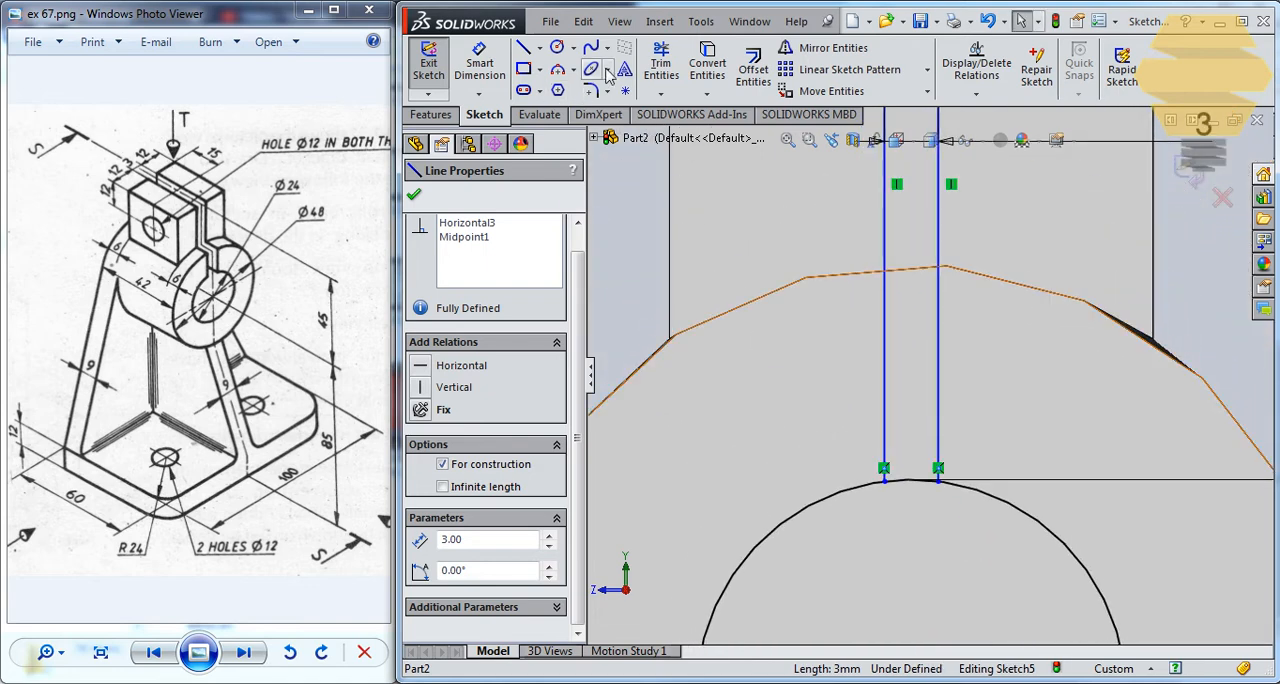
pyautogui.click(661, 66)
pyautogui.click(910, 480)
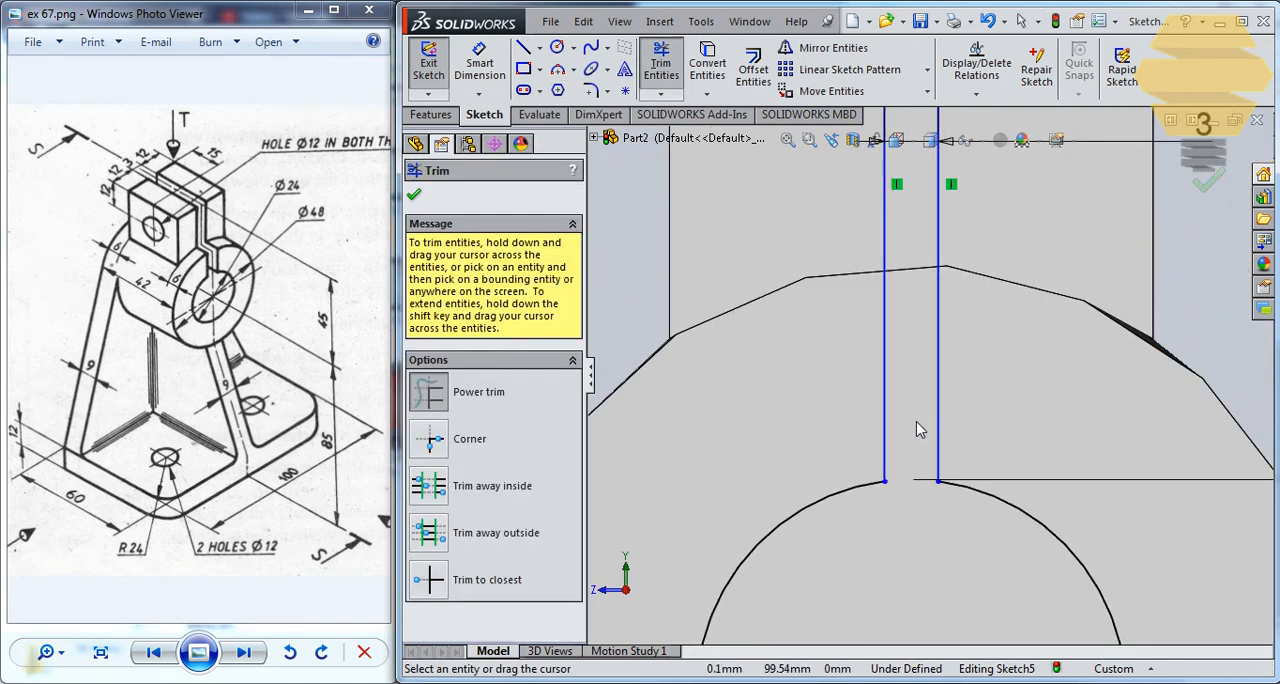
pyautogui.scroll(3, 936, 352)
pyautogui.scroll(2, 937, 352)
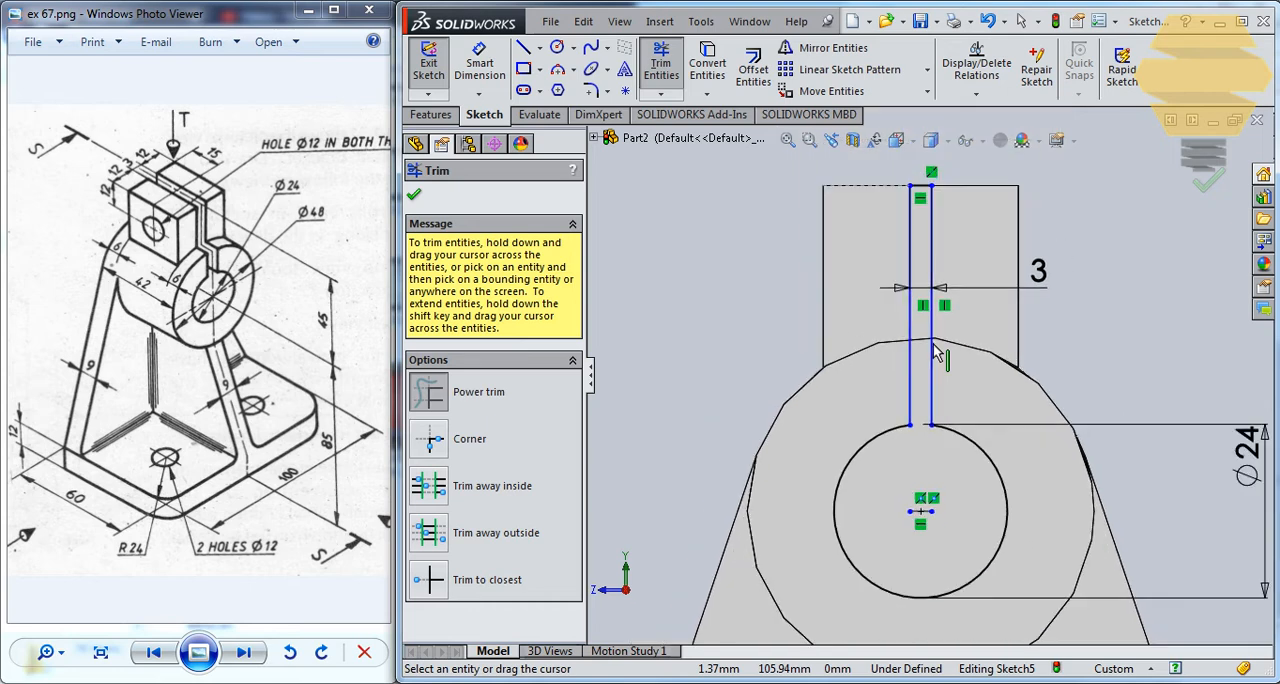
pyautogui.scroll(-1, 918, 257)
pyautogui.scroll(-1, 918, 257)
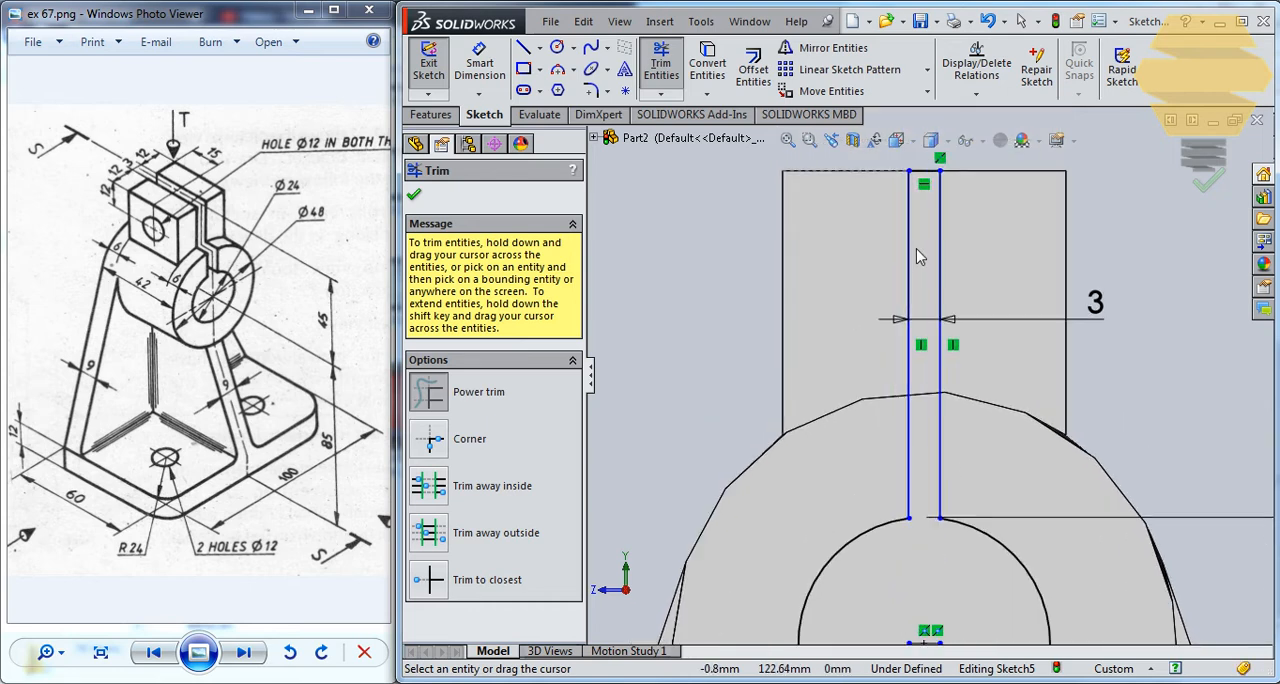
pyautogui.press('Escape')
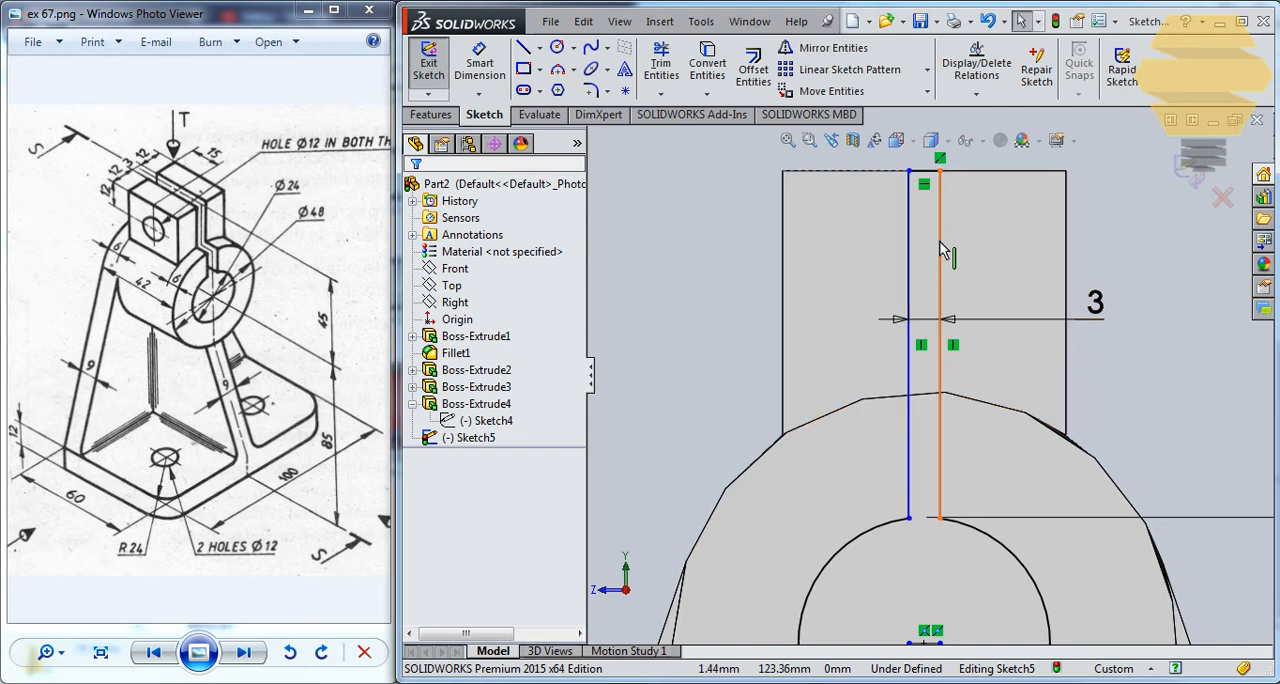
# Shift one of the slot's side lines slightly to check how the trimmed slot is constrained.
pyautogui.moveTo(907, 235)
pyautogui.mouseDown()
pyautogui.moveTo(870, 235)
pyautogui.moveTo(920, 236)
pyautogui.moveTo(912, 227)
pyautogui.mouseUp()
pyautogui.press('Escape')
pyautogui.scroll(1, 943, 317)
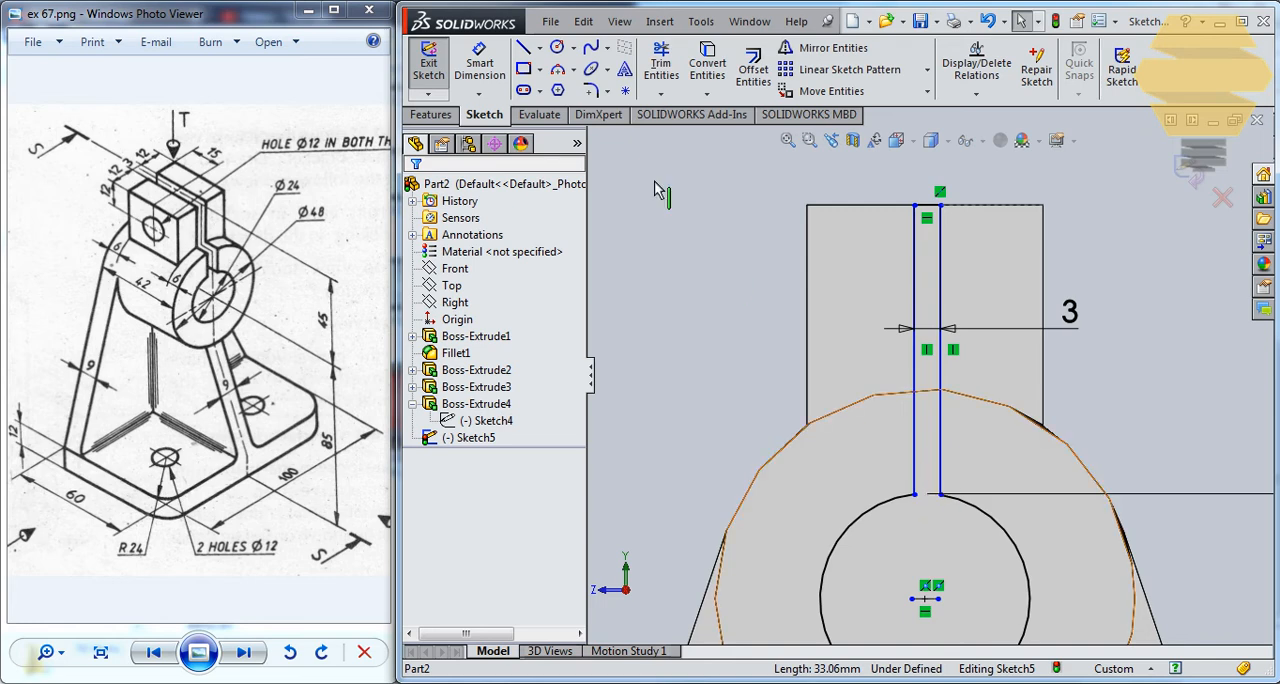
# Draw a centerline from the bore's centre up past the lug's upper edge and make it vertical.
pyautogui.click(540, 48)
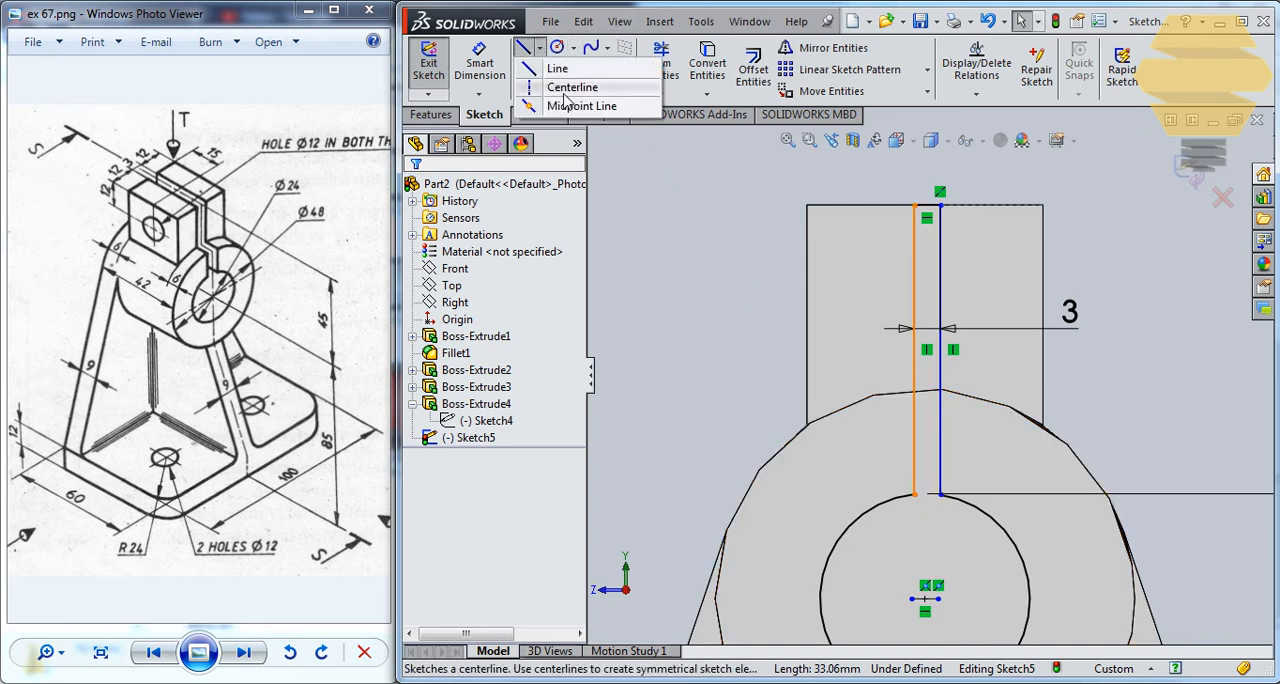
pyautogui.click(569, 88)
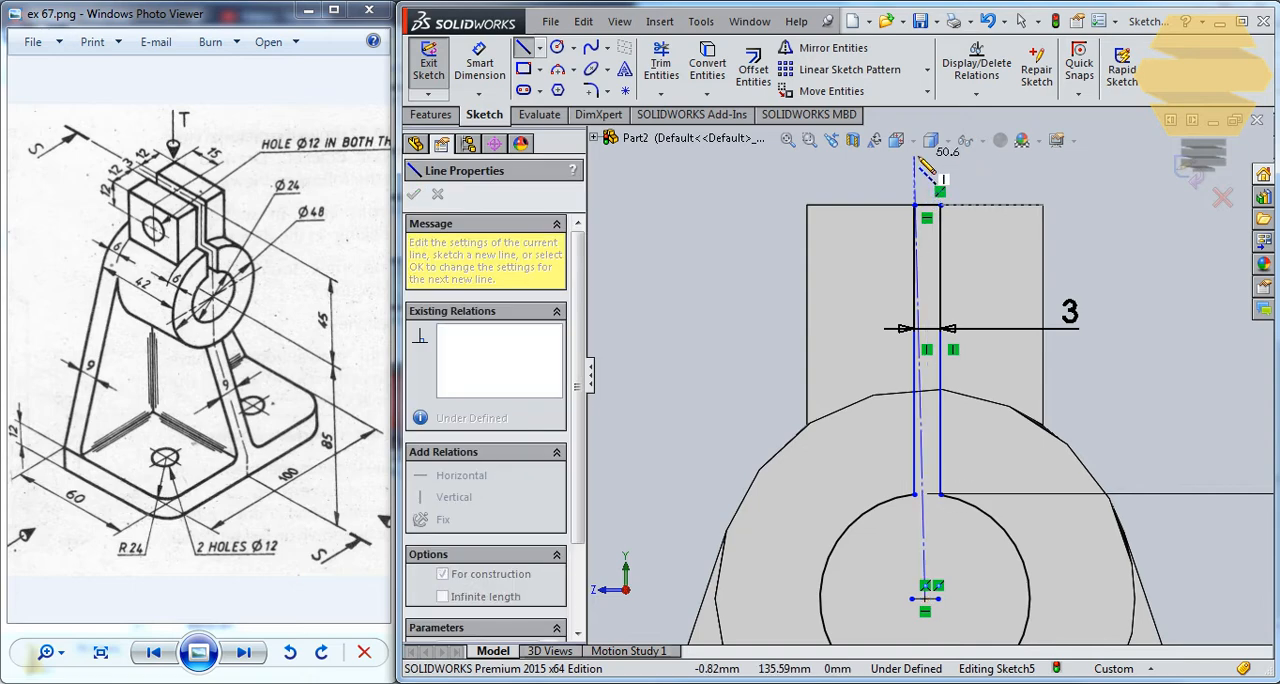
pyautogui.click(915, 157)
pyautogui.press('Escape')
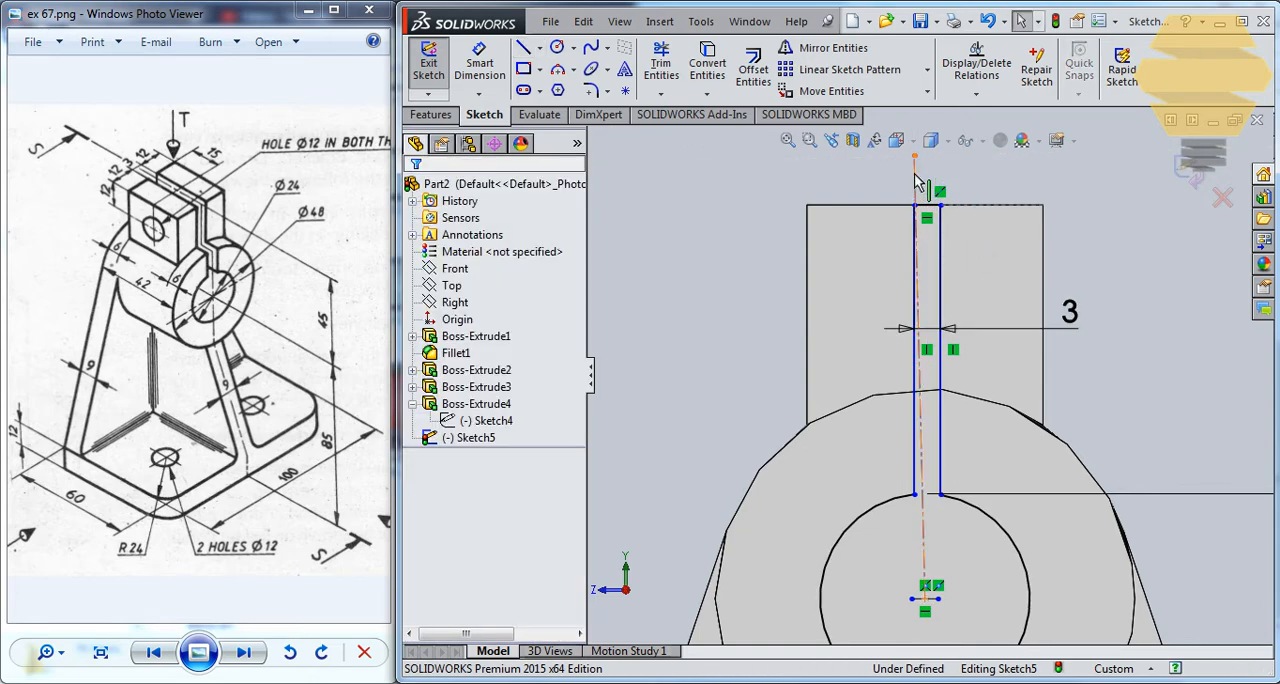
pyautogui.click(452, 409)
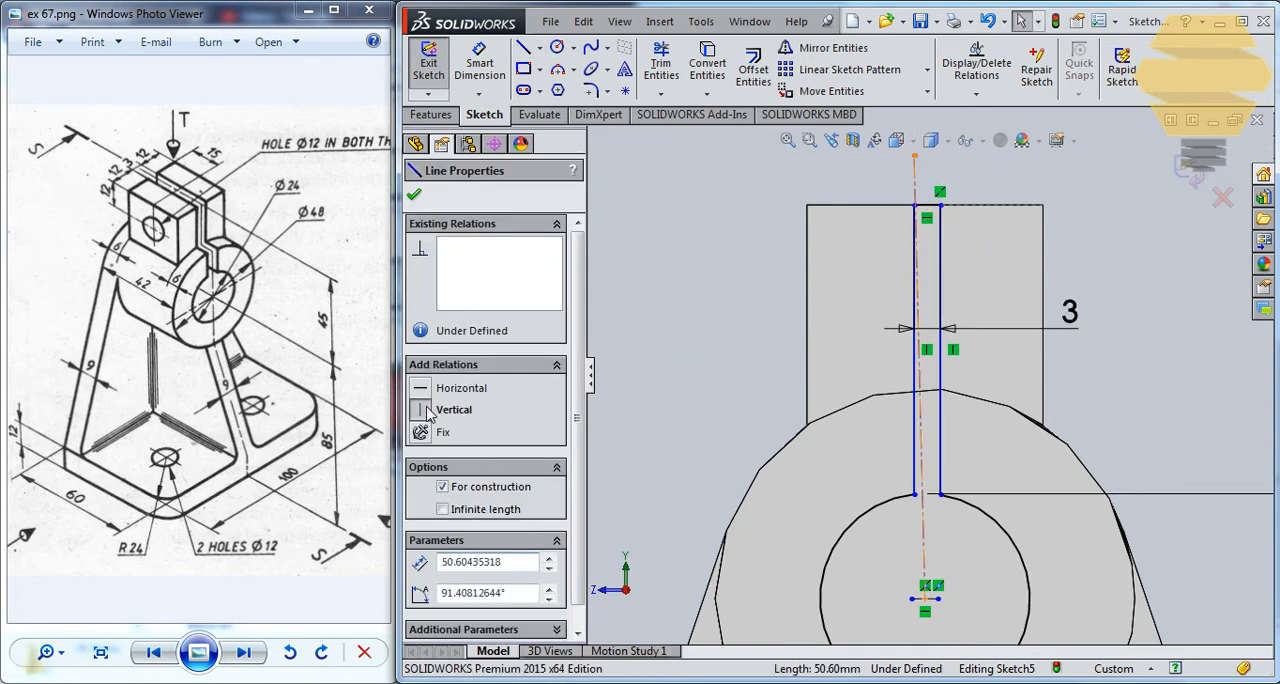
pyautogui.click(415, 196)
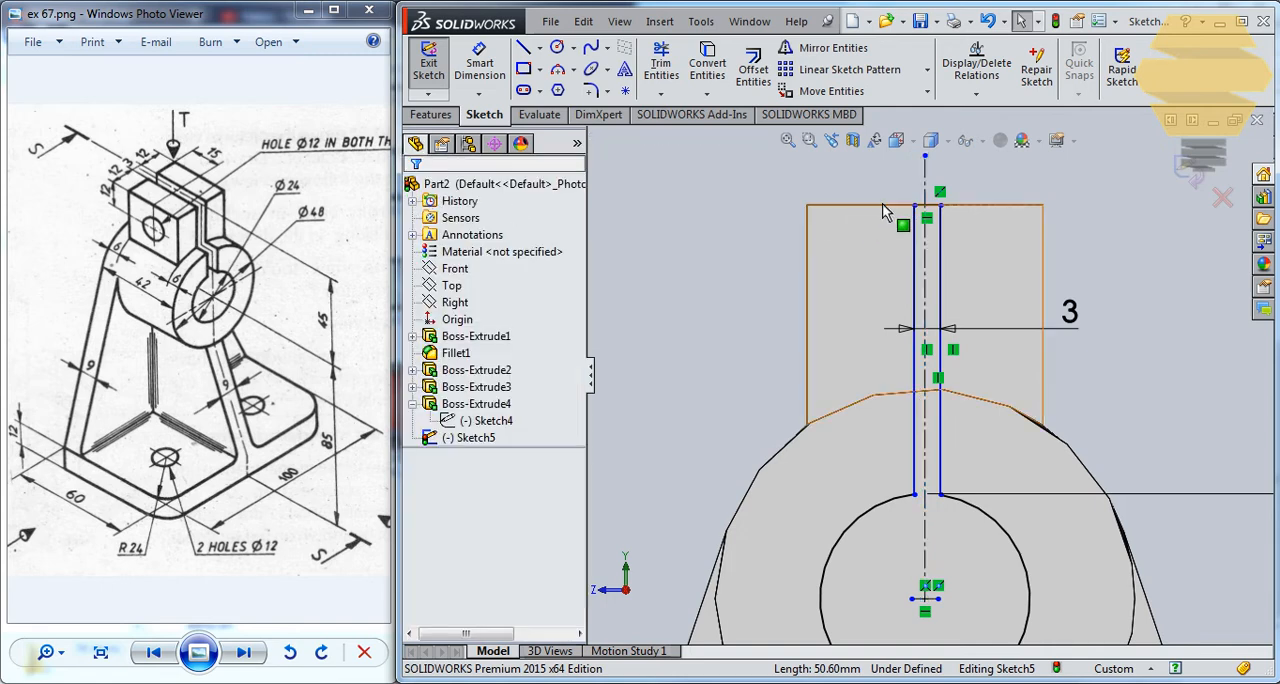
# Make the slot's two side lines symmetric about the vertical centerline and exit the sketch.
pyautogui.click(916, 250)
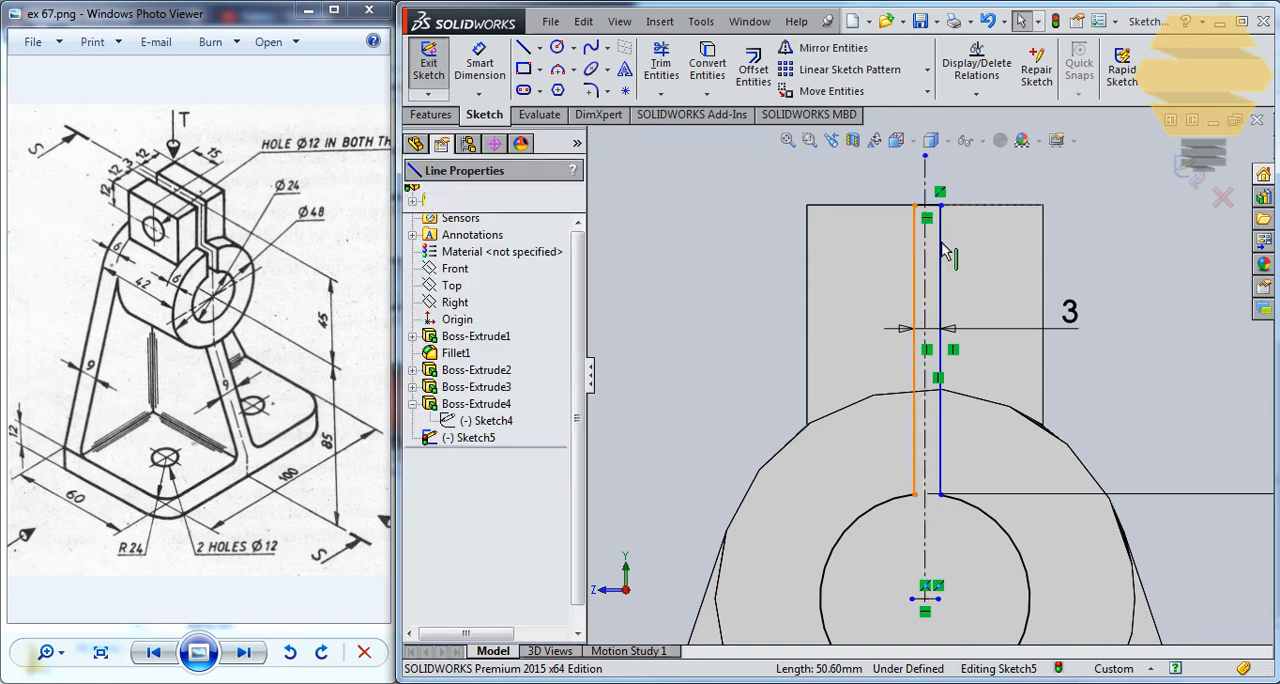
pyautogui.keyDown('ctrl'); pyautogui.click(938, 250); pyautogui.keyUp('ctrl')
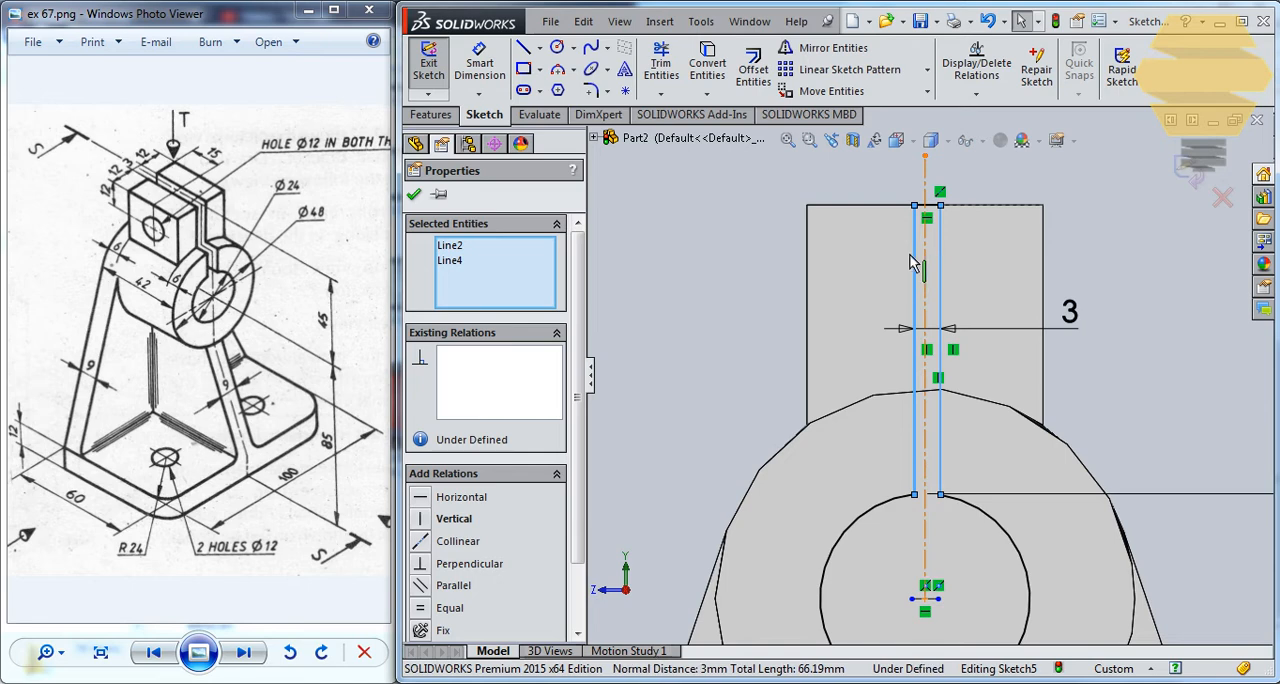
pyautogui.keyDown('ctrl'); pyautogui.click(925, 258); pyautogui.keyUp('ctrl')
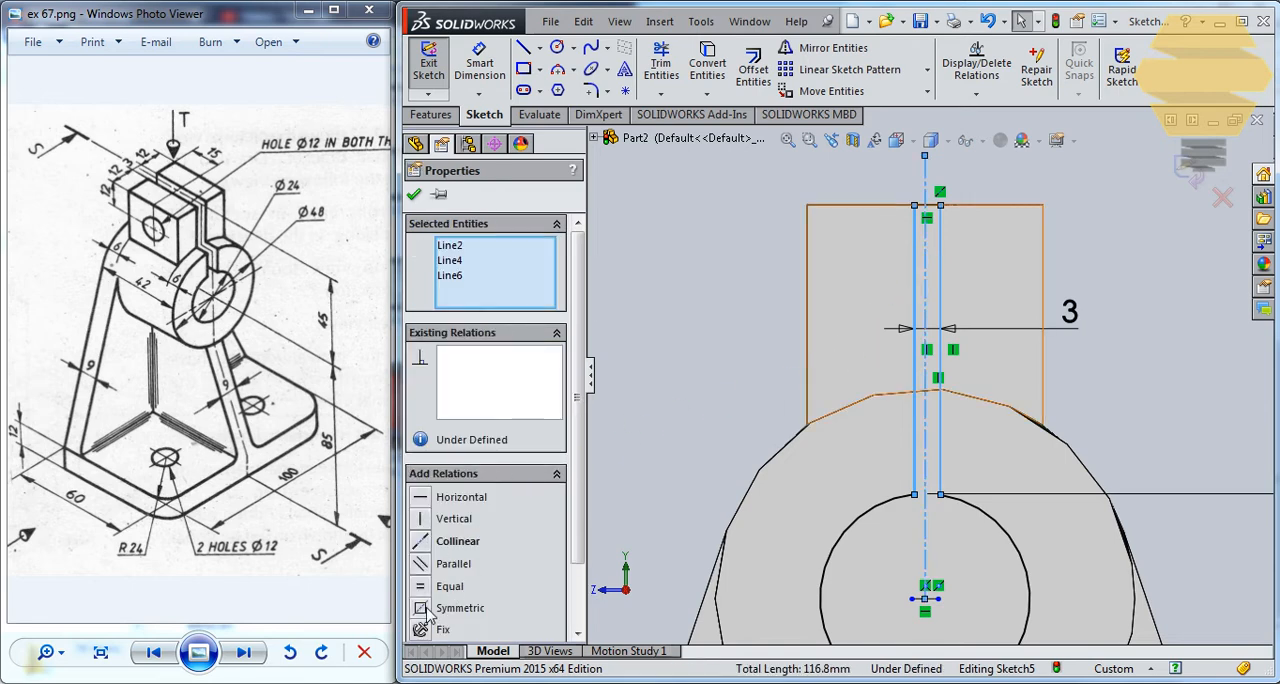
pyautogui.click(424, 609)
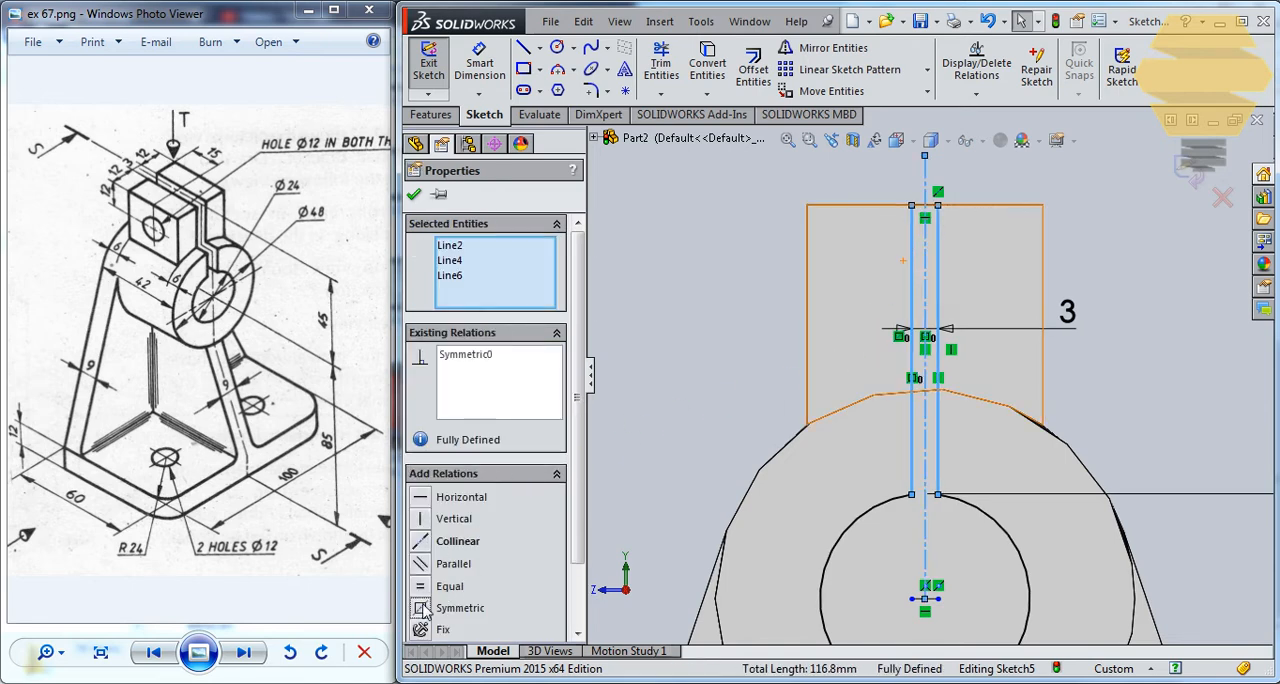
pyautogui.click(416, 196)
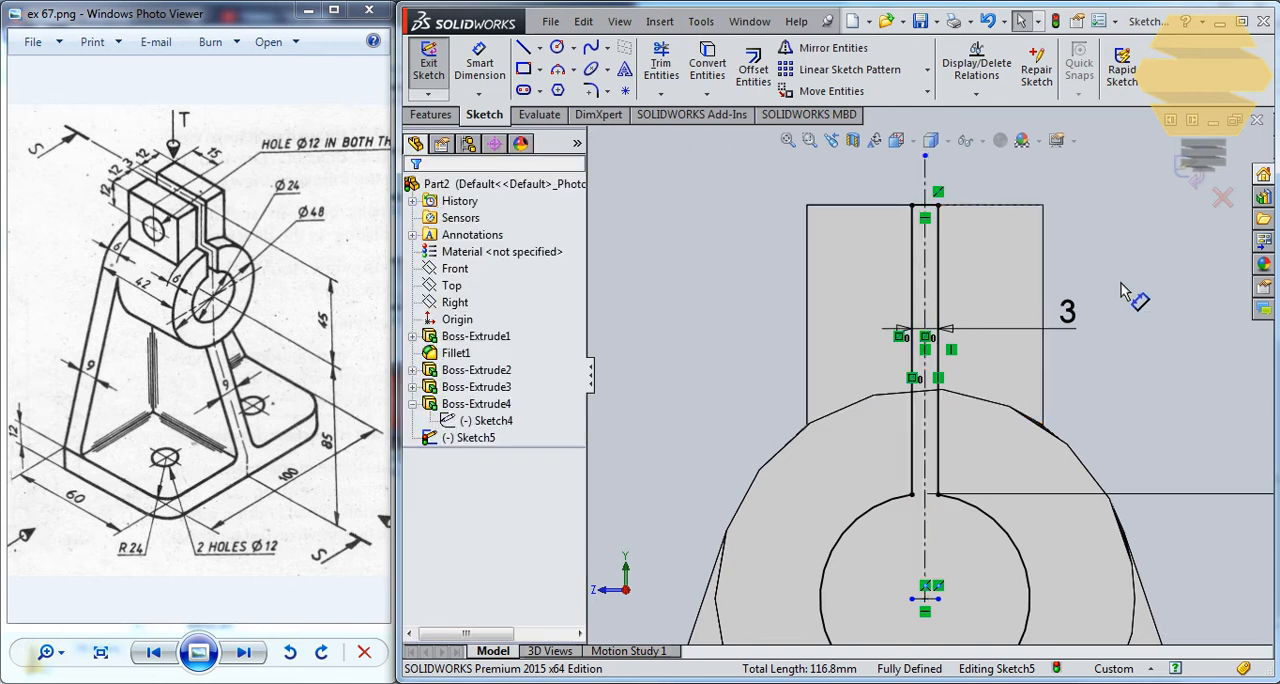
pyautogui.scroll(3, 925, 380)
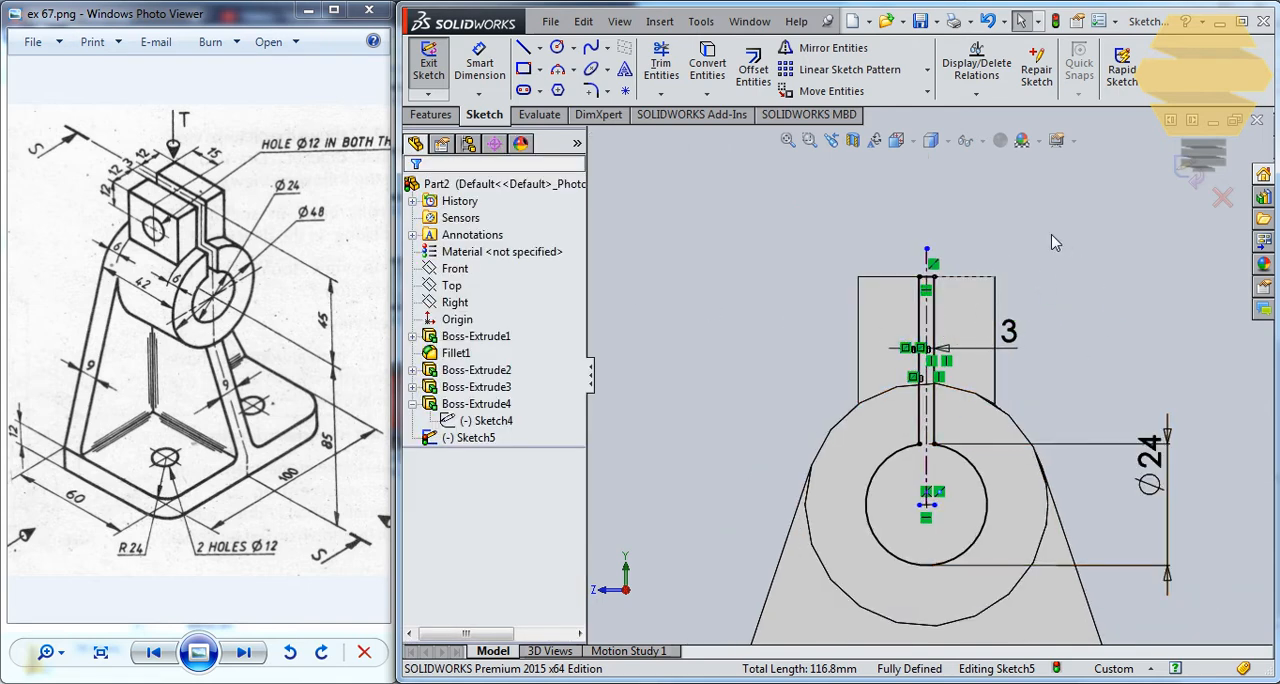
pyautogui.click(1193, 180)
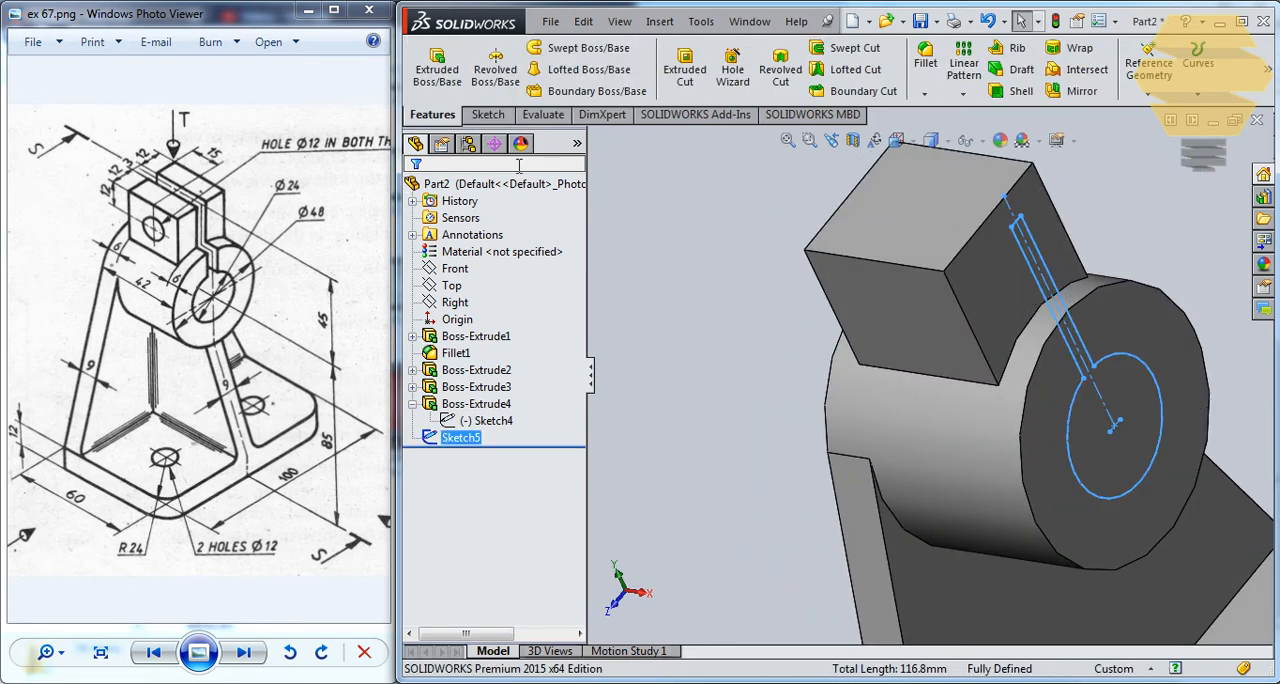
# Cut the bore and slot profile through the cylinder and lug with an Extruded Cut set to Up To Next.
pyautogui.click(684, 68)
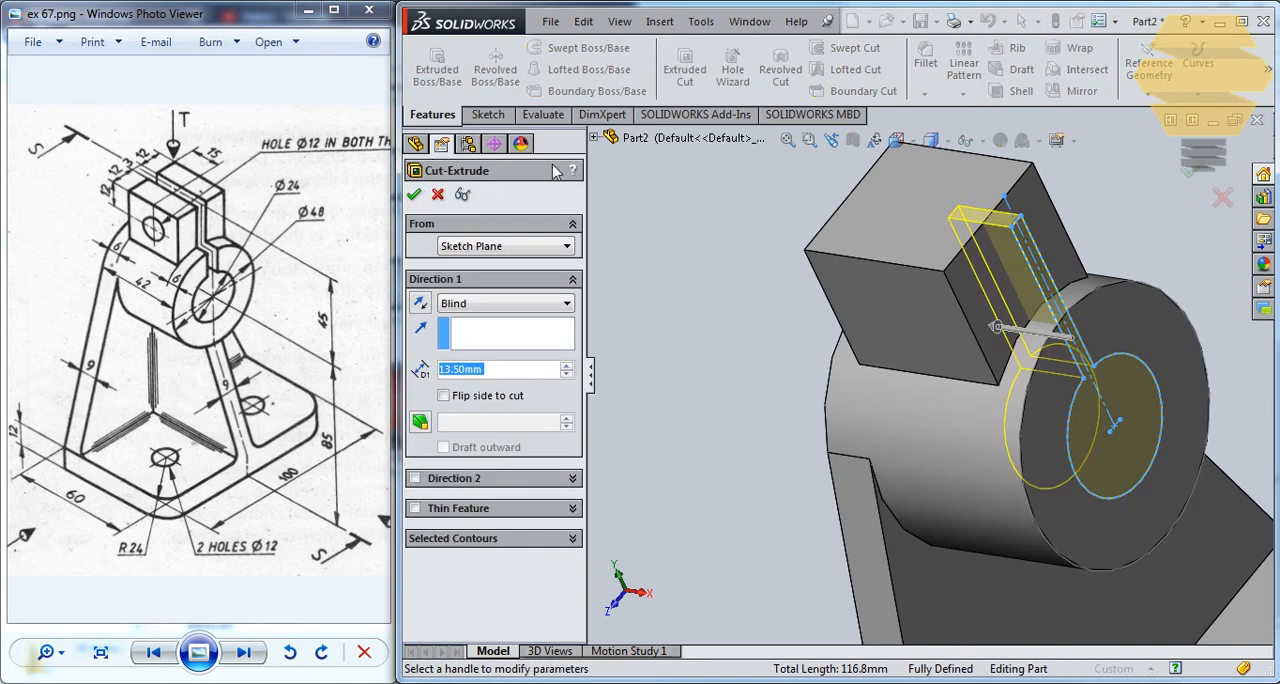
pyautogui.click(500, 303)
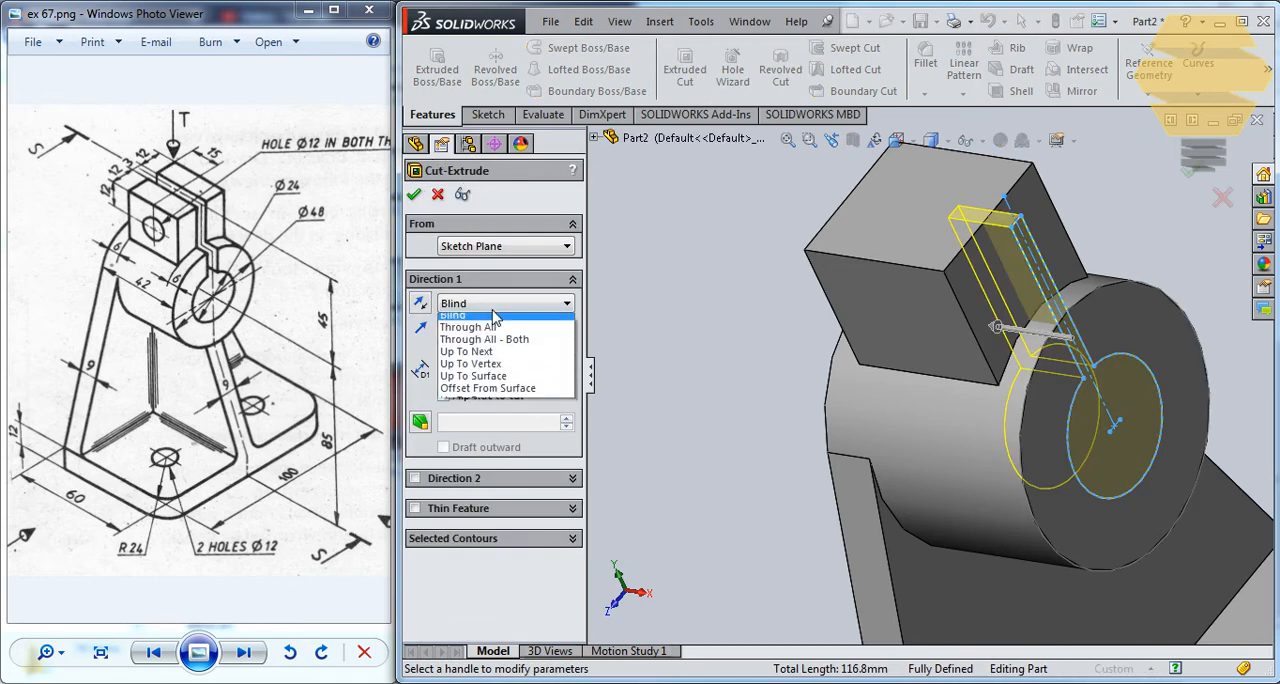
pyautogui.click(486, 359)
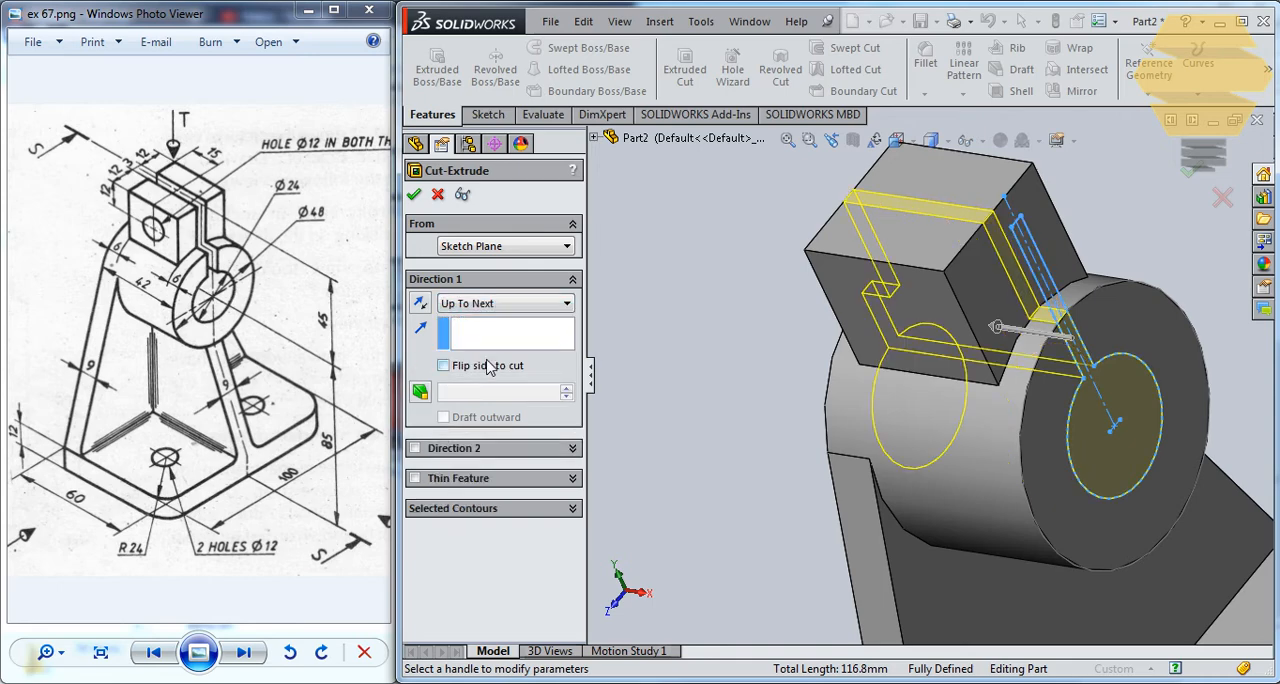
pyautogui.moveTo(912, 330); pyautogui.dragTo(848, 316, button='middle')
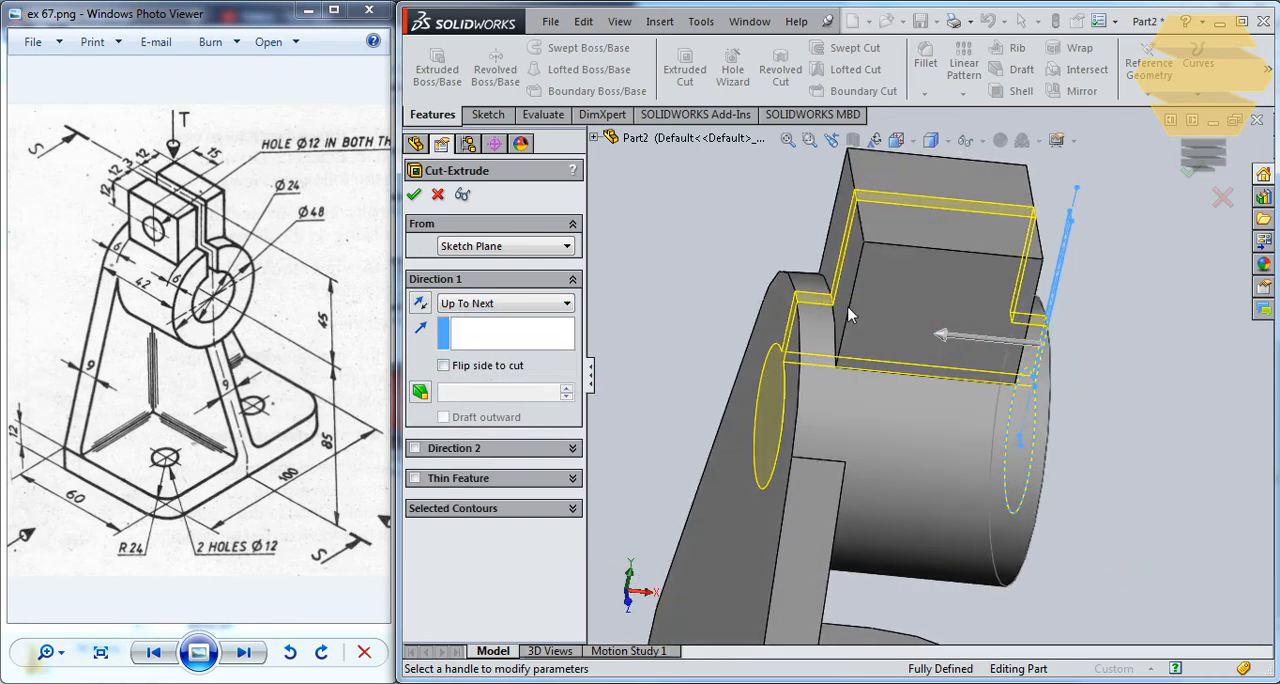
pyautogui.click(414, 196)
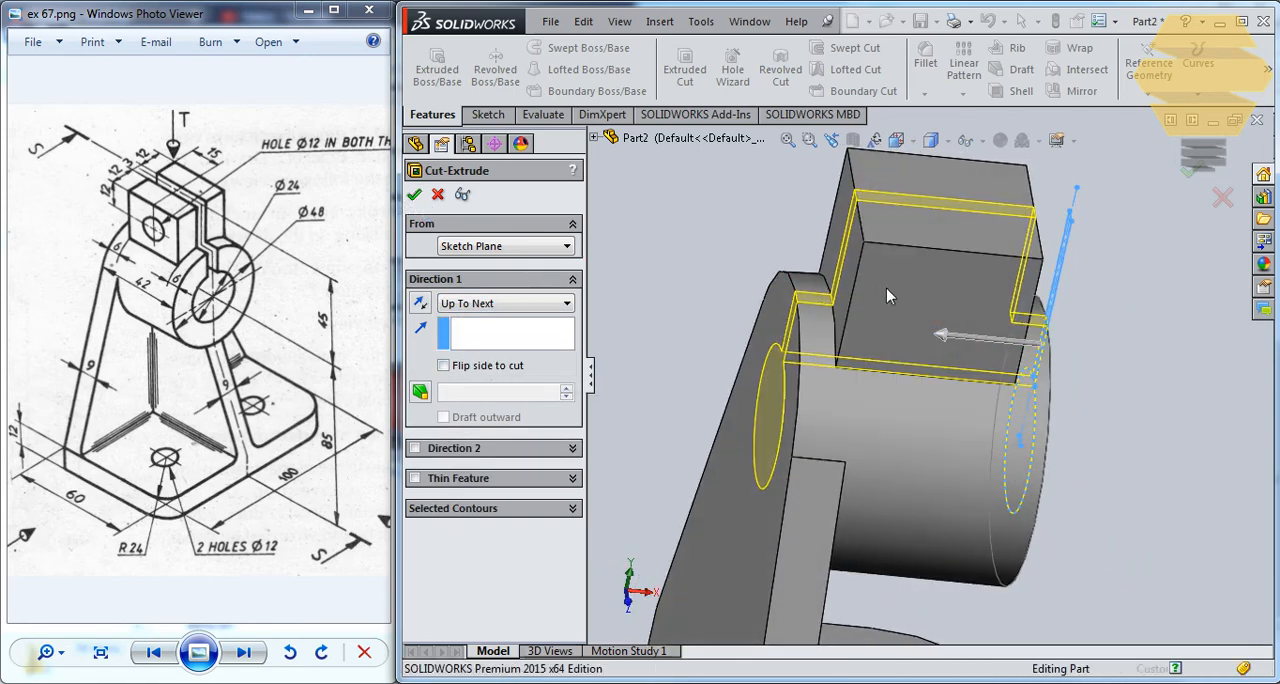
pyautogui.moveTo(950, 308); pyautogui.dragTo(770, 532, button='middle')
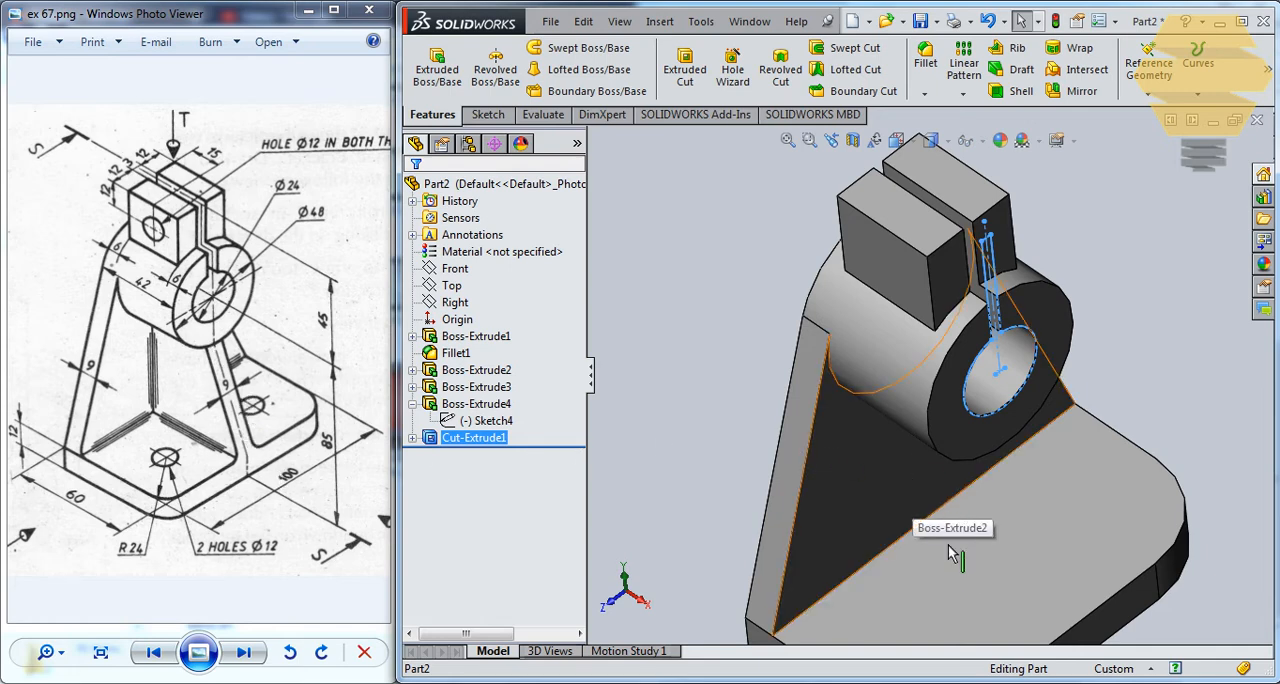
# Start a new sketch on the Front plane for the supporting rib.
pyautogui.click(505, 115)
pyautogui.click(428, 62)
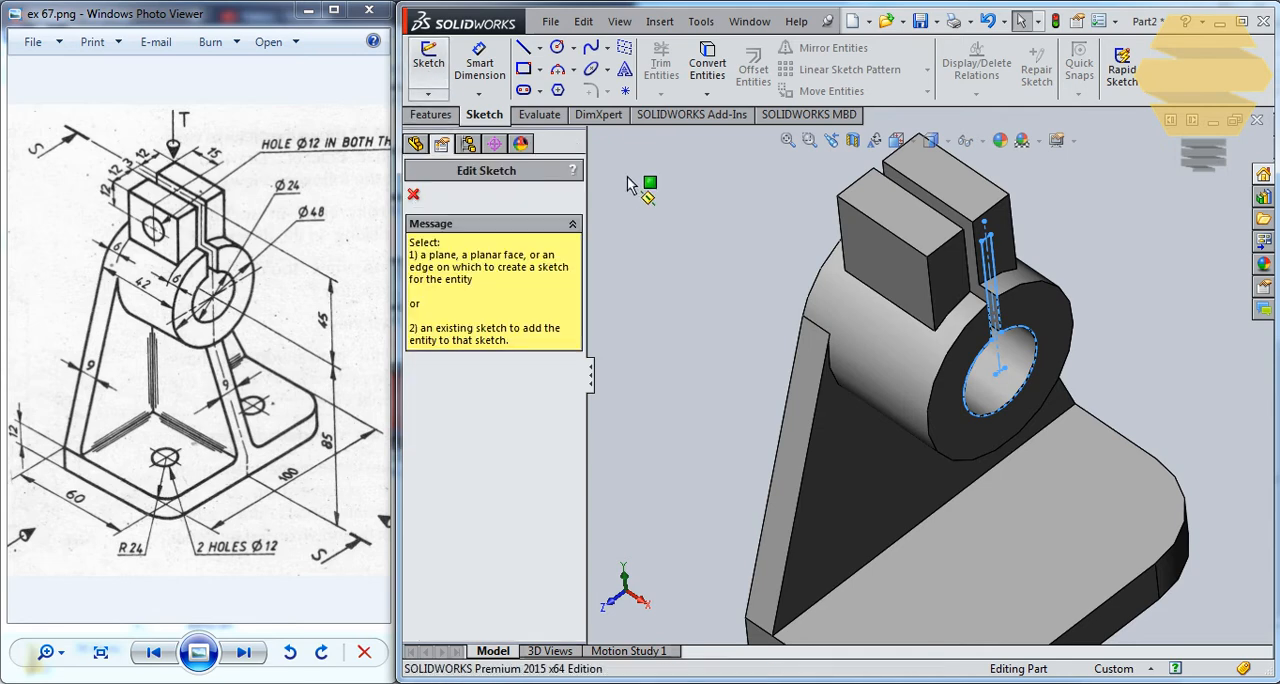
pyautogui.click(594, 138)
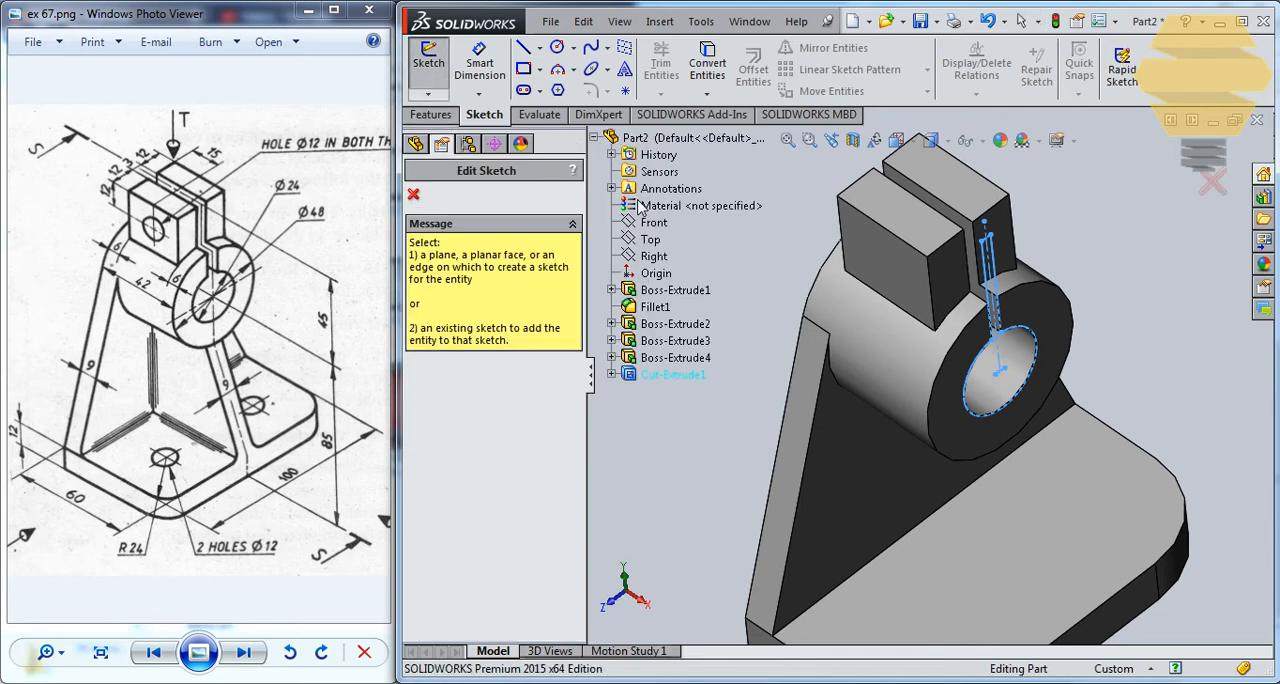
pyautogui.click(659, 257)
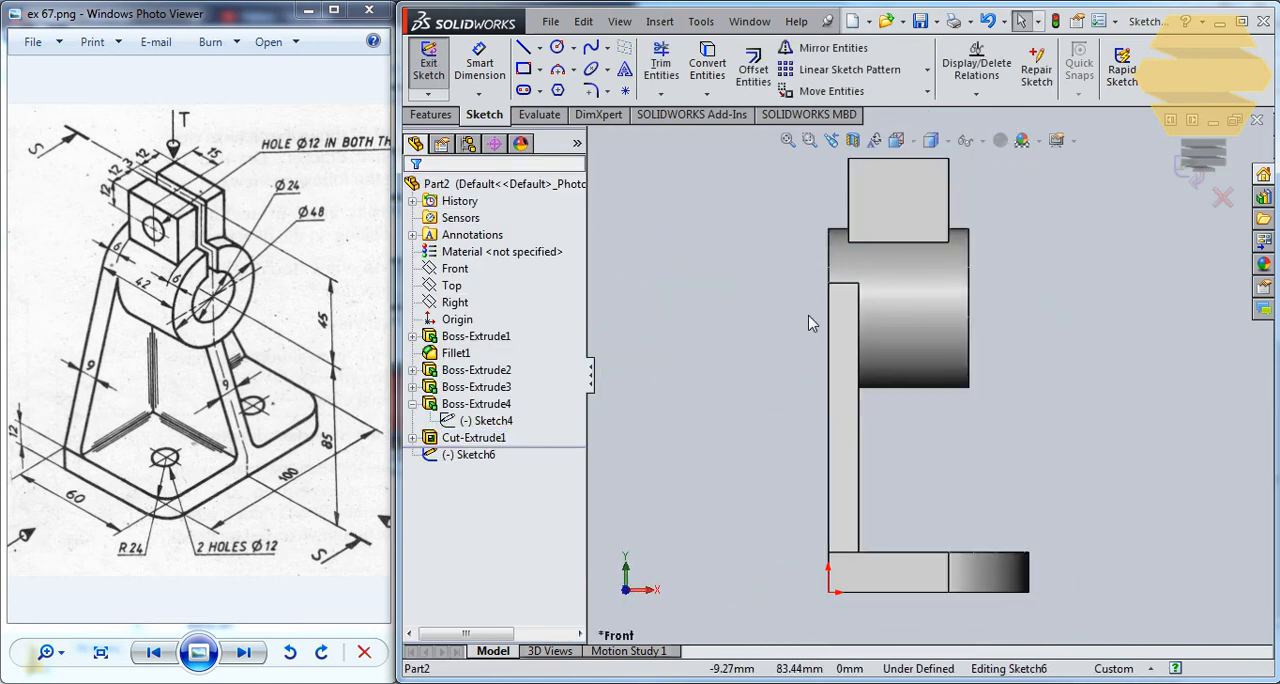
# Sketch a closed rib profile between the cylinder's lower outer corner, the base's upper outer corner and the upright plate, overlapping the cylinder, and exit the sketch.
pyautogui.click(523, 50)
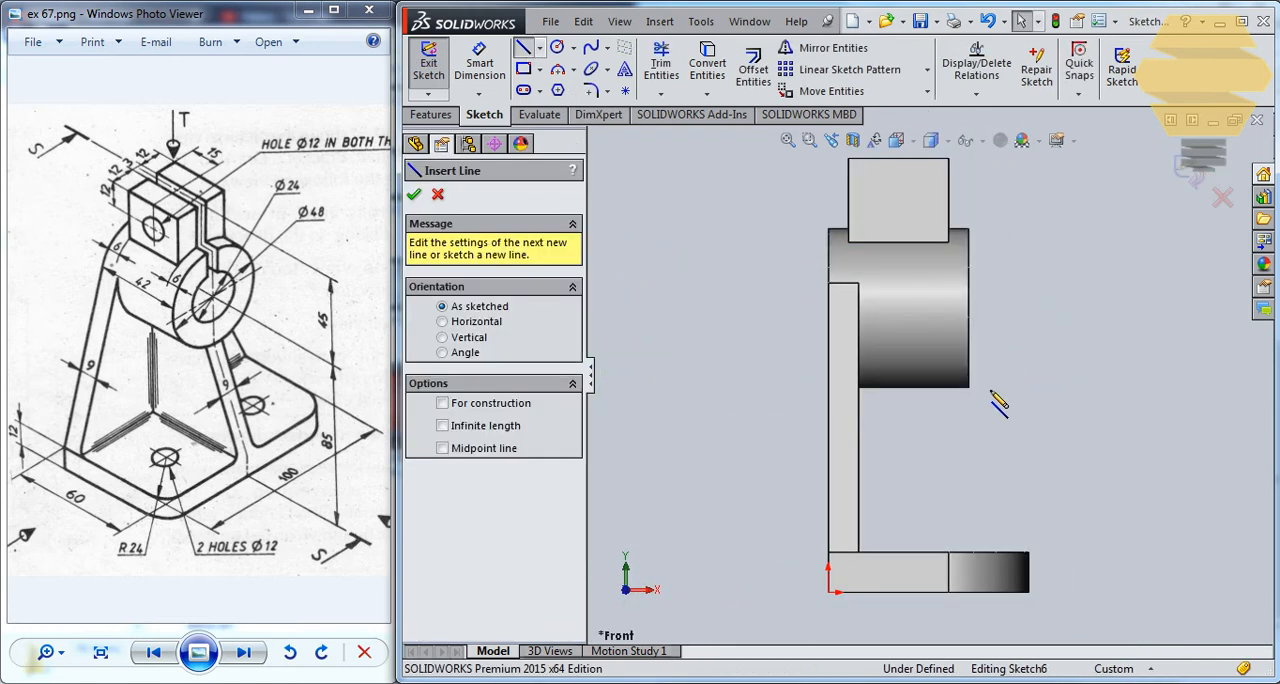
pyautogui.click(968, 388)
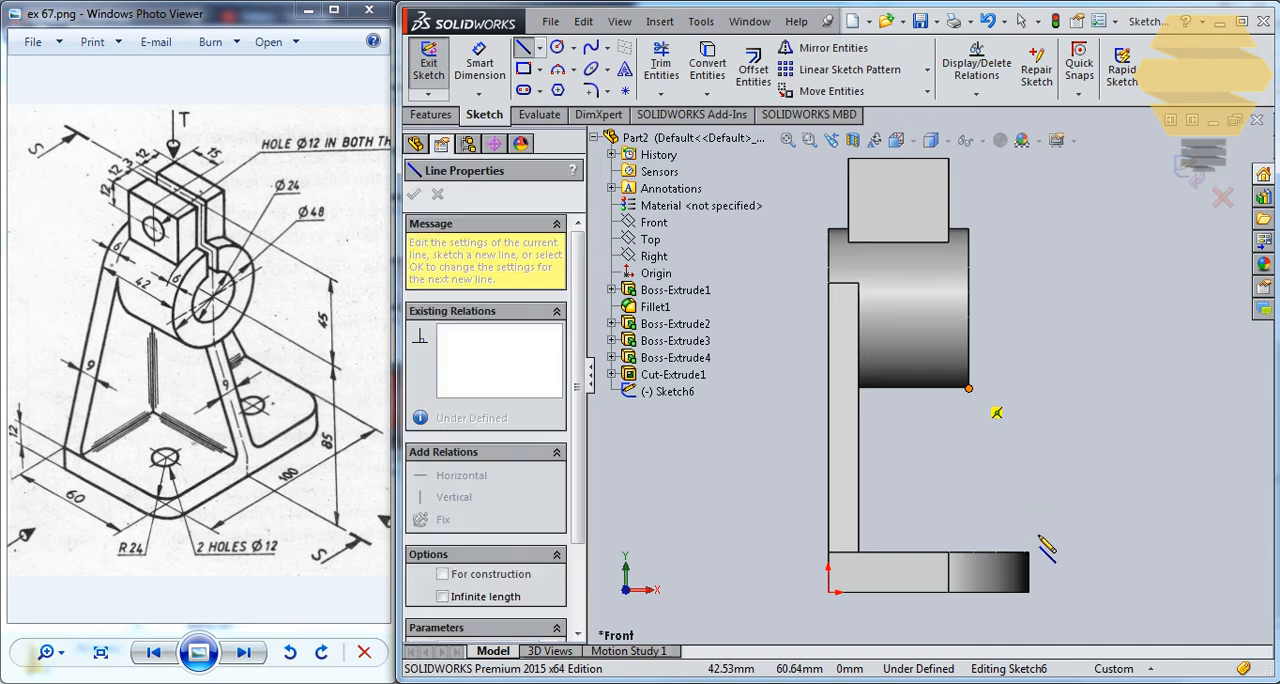
pyautogui.click(1029, 551)
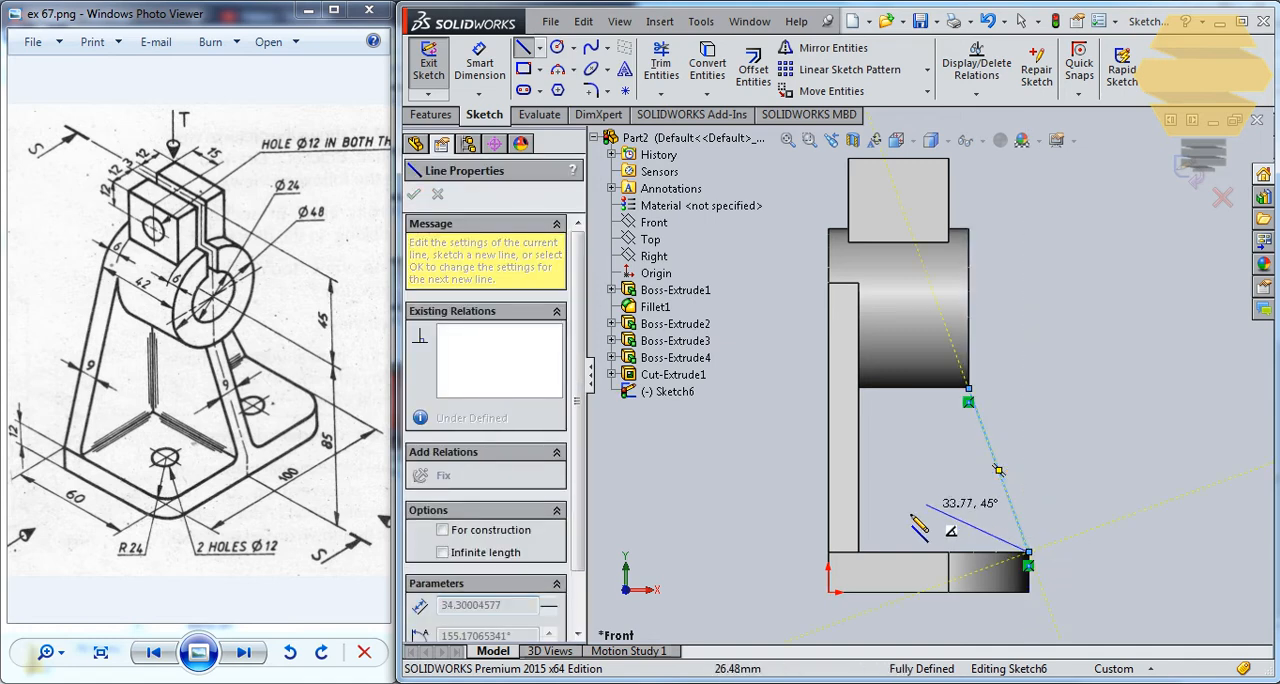
pyautogui.click(859, 551)
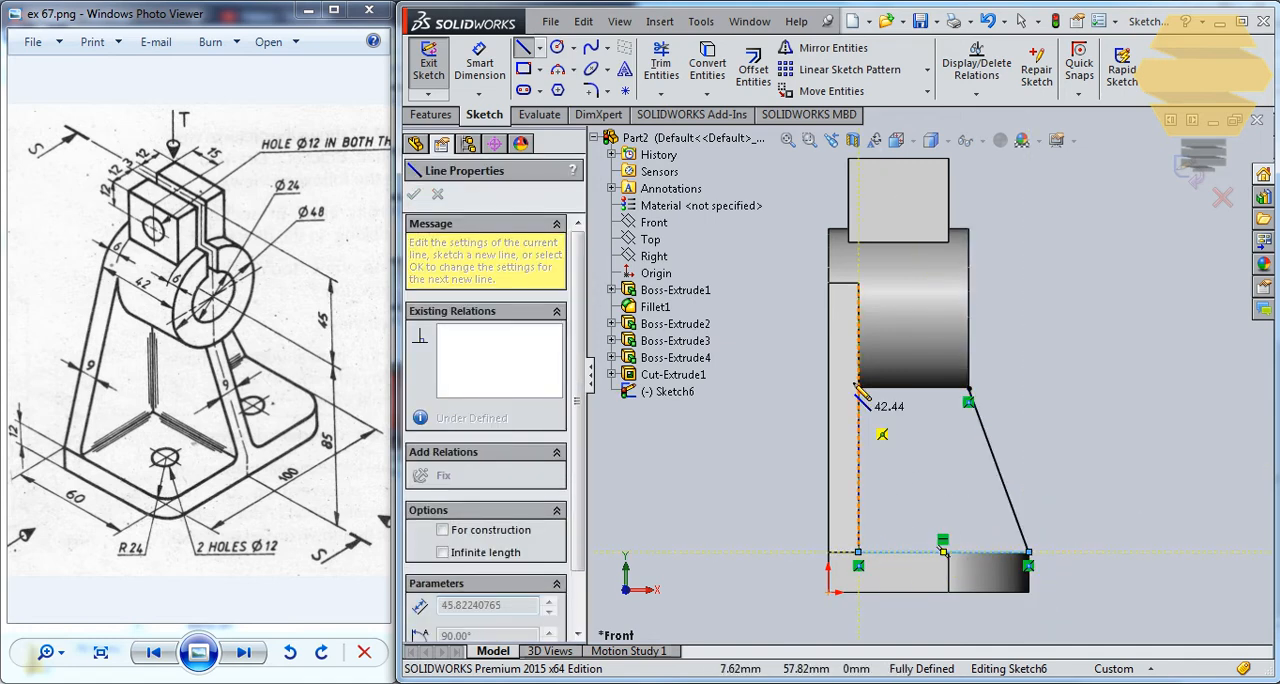
pyautogui.click(859, 366)
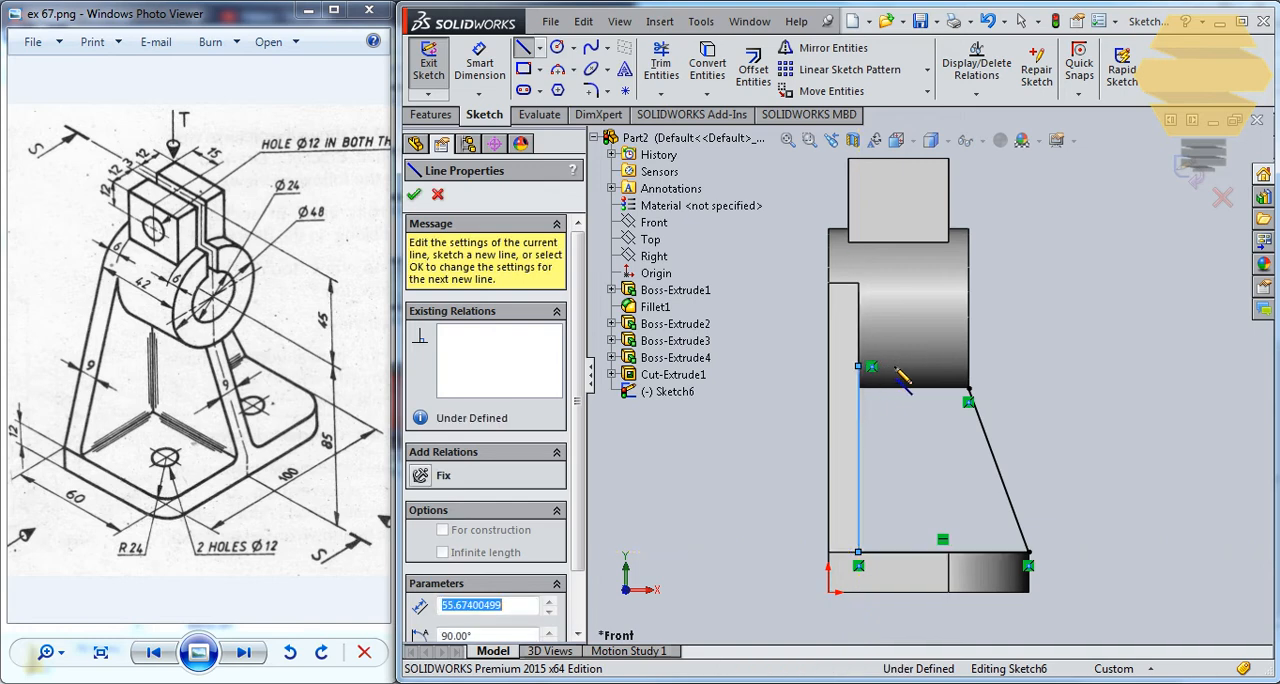
pyautogui.click(968, 366)
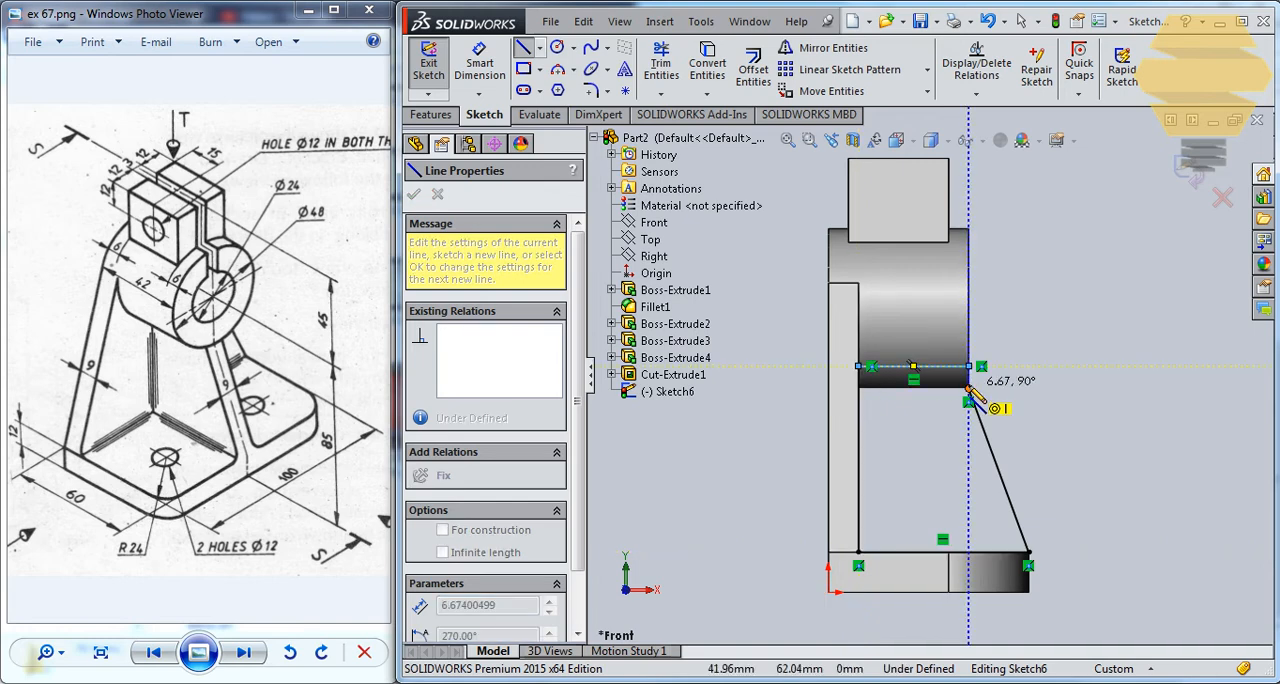
pyautogui.click(968, 388)
pyautogui.press('Escape')
pyautogui.press('Escape')
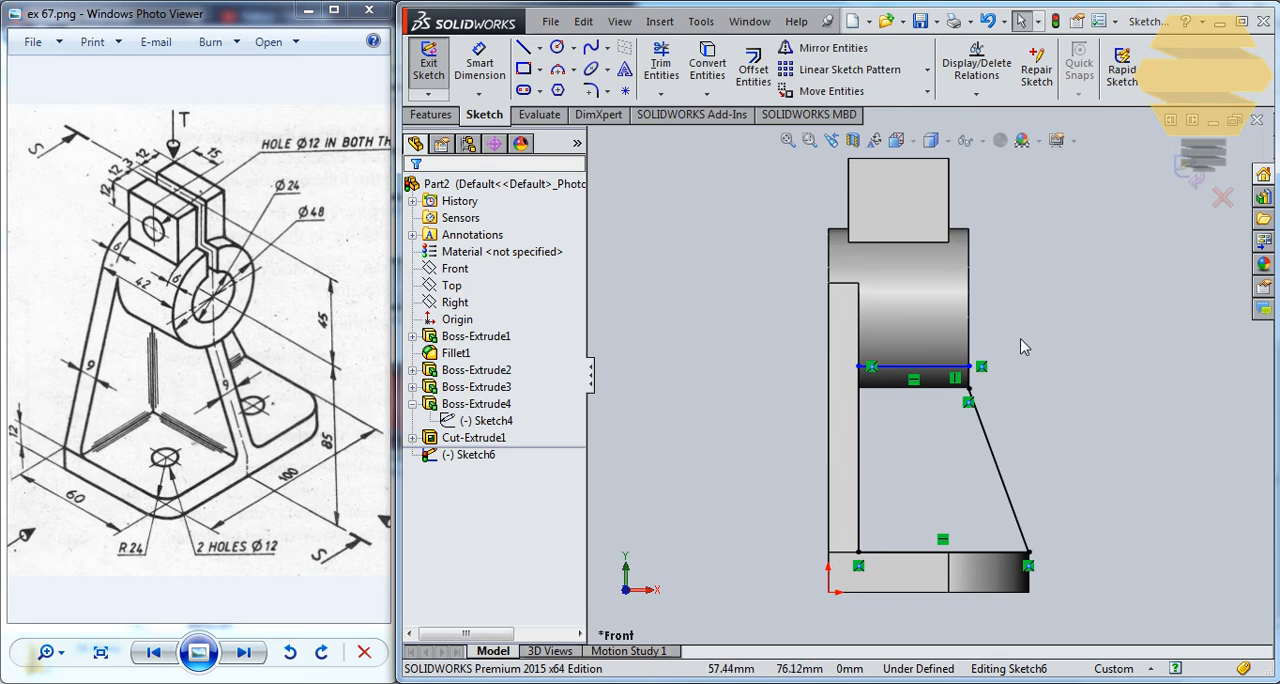
pyautogui.click(1200, 162)
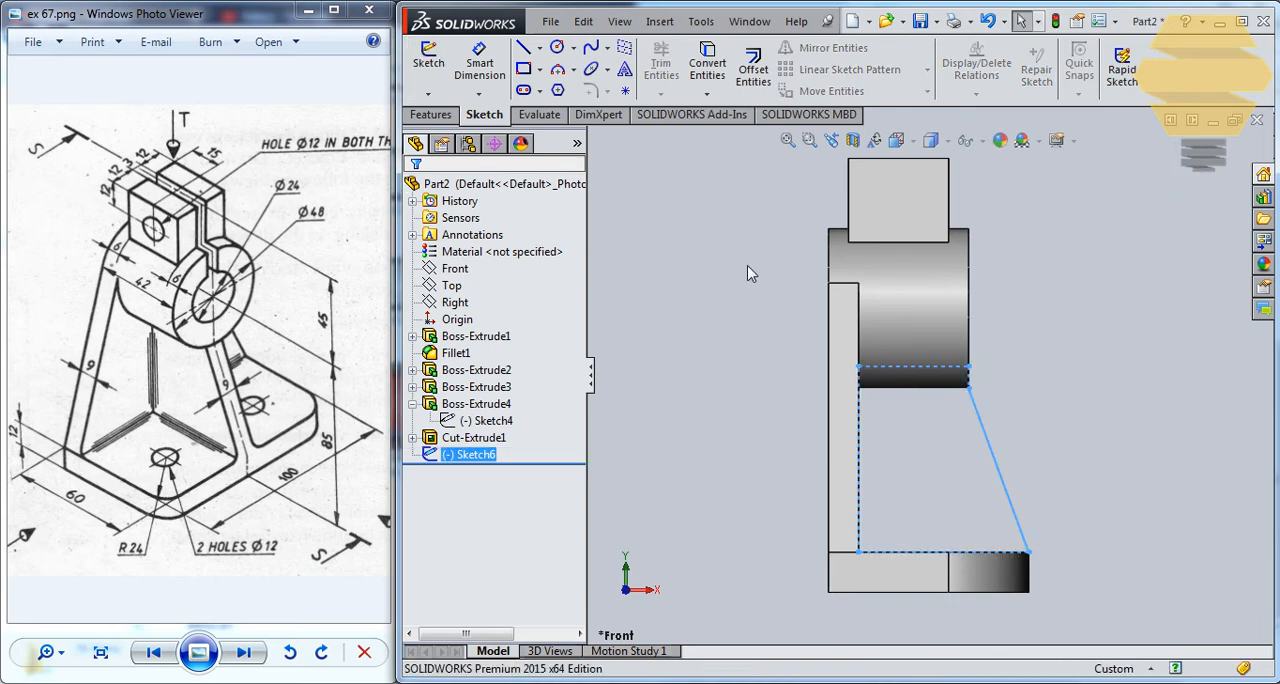
# Extrude the rib profile 4.5 mm in each of two directions from the Front plane, merged with the body.
pyautogui.click(449, 113)
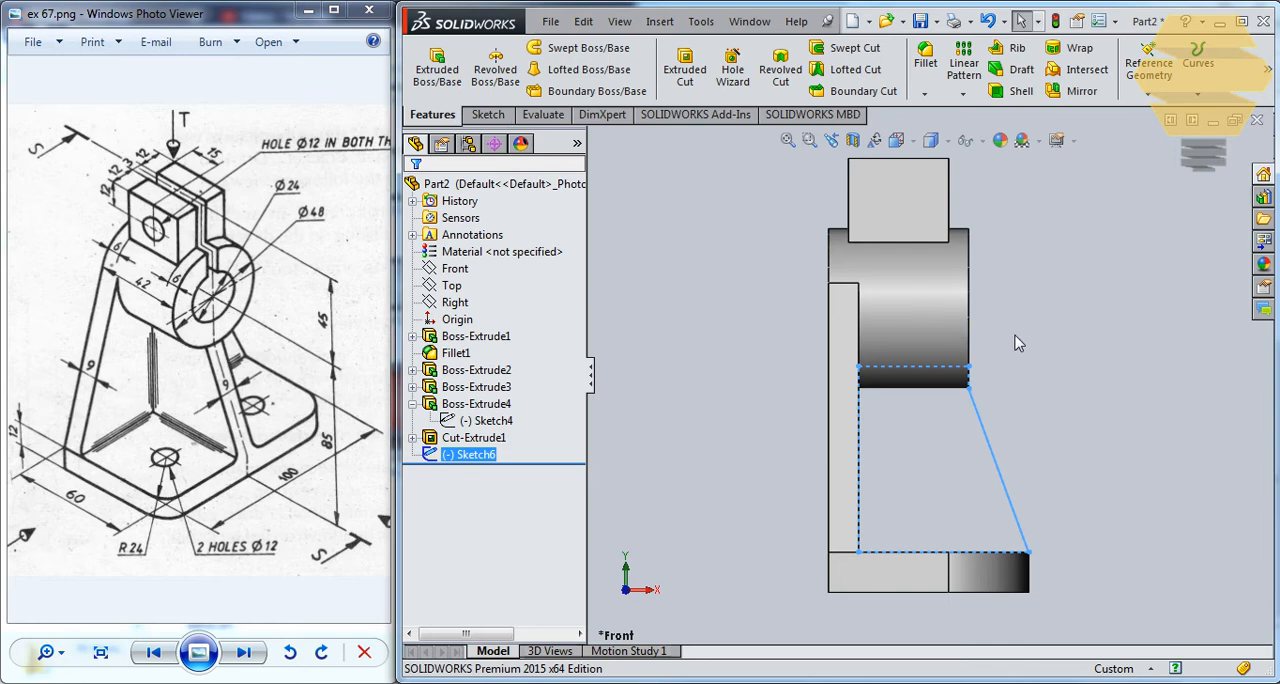
pyautogui.hotkey('ctrl', '7')
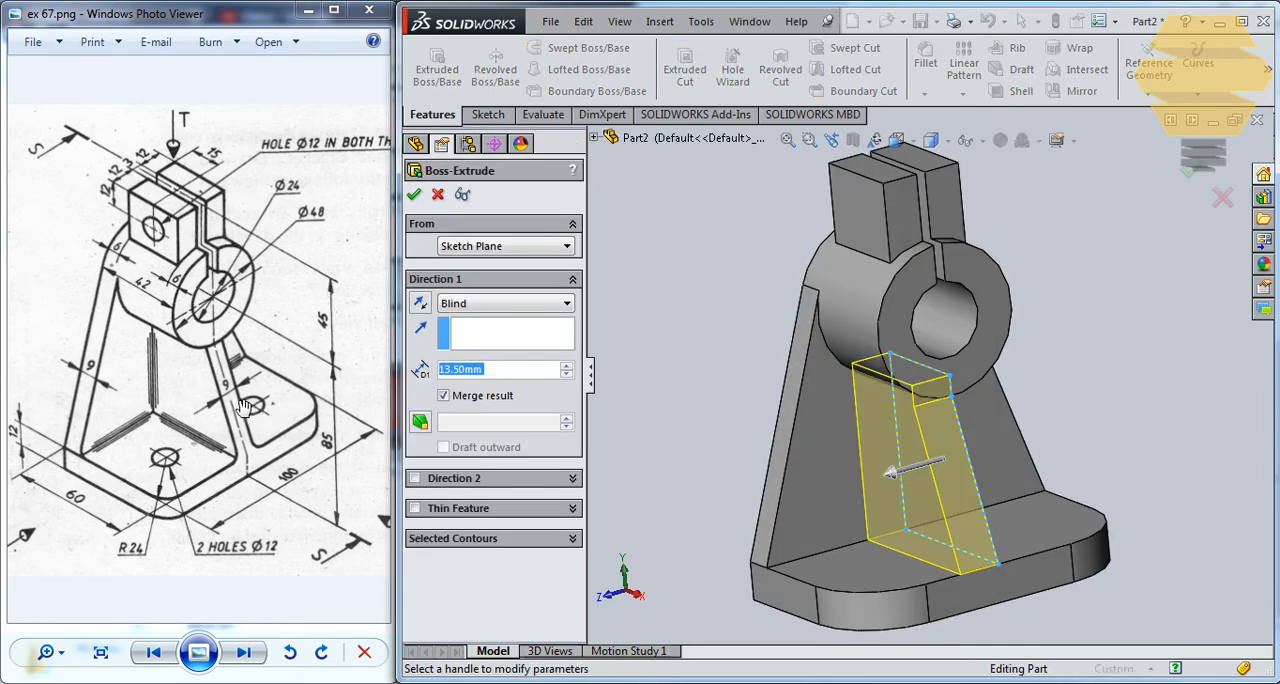
pyautogui.write('4')
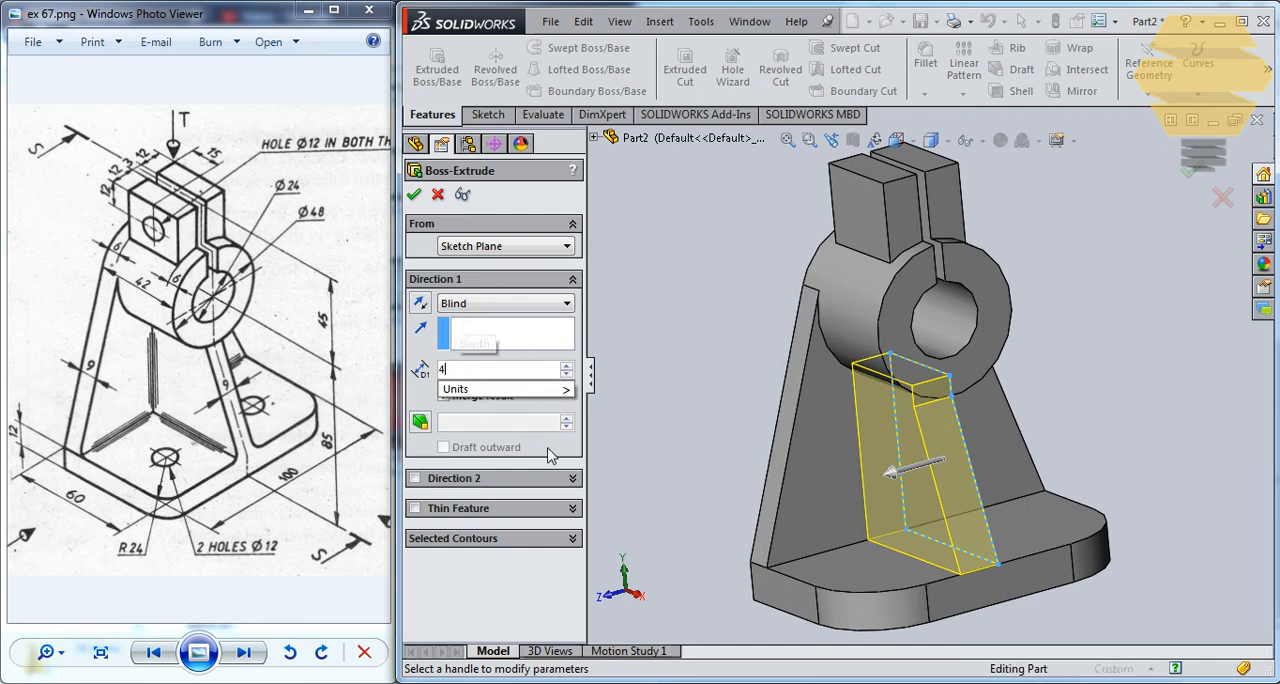
pyautogui.write('.5')
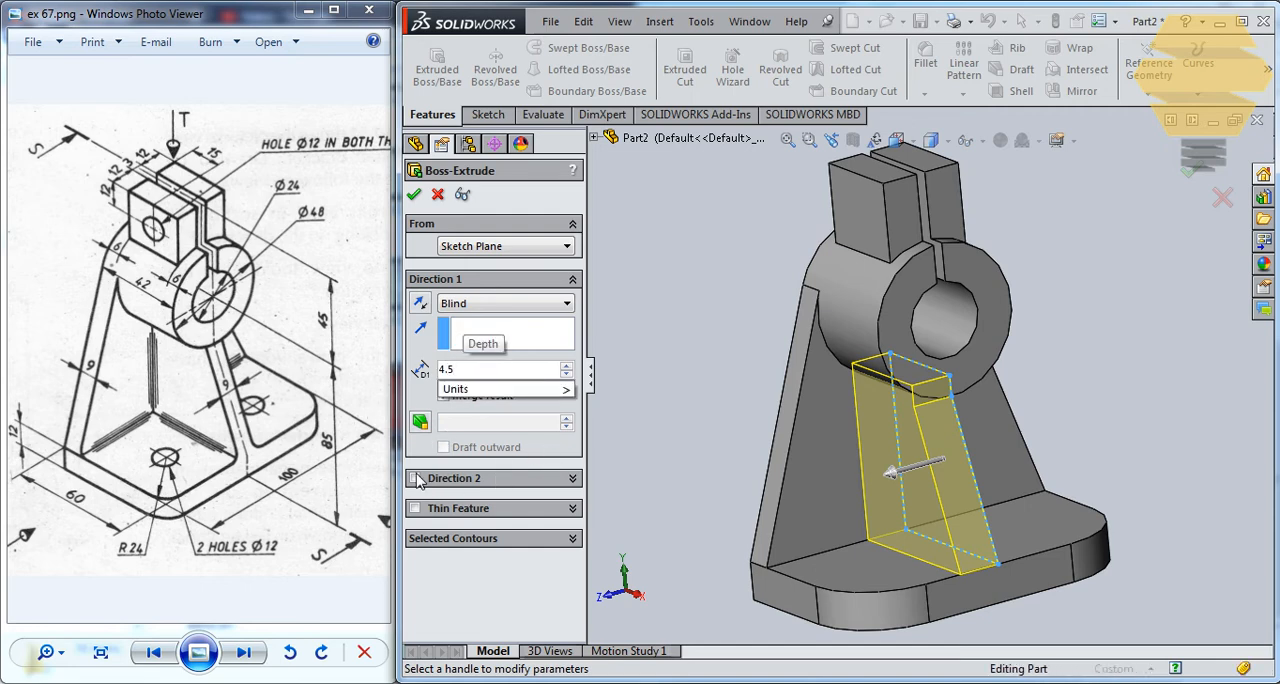
pyautogui.click(416, 479)
pyautogui.write('4.5')
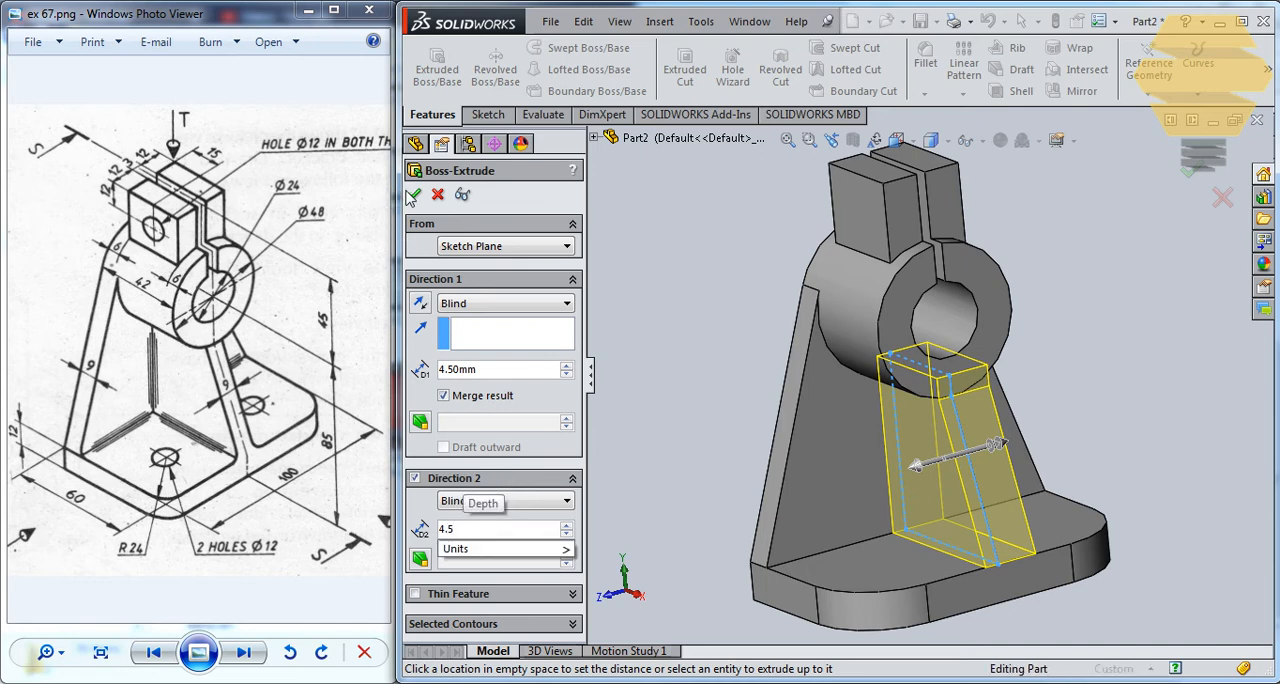
pyautogui.press('Return')
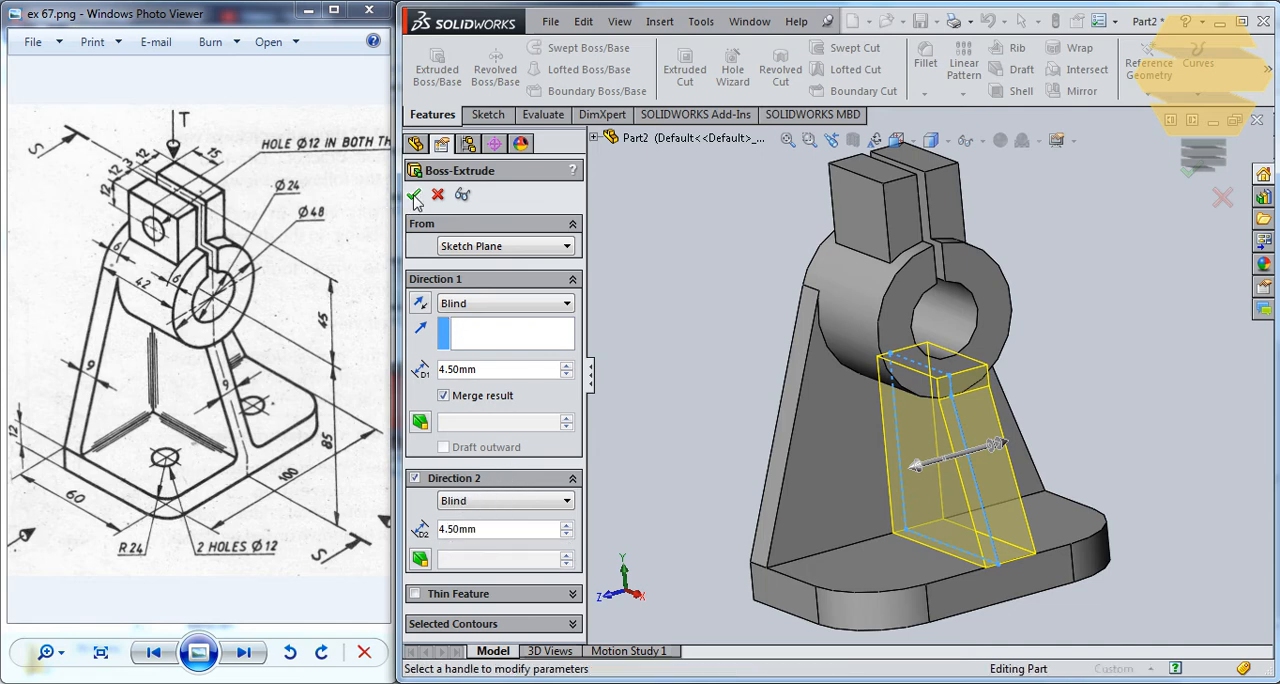
pyautogui.press('Return')
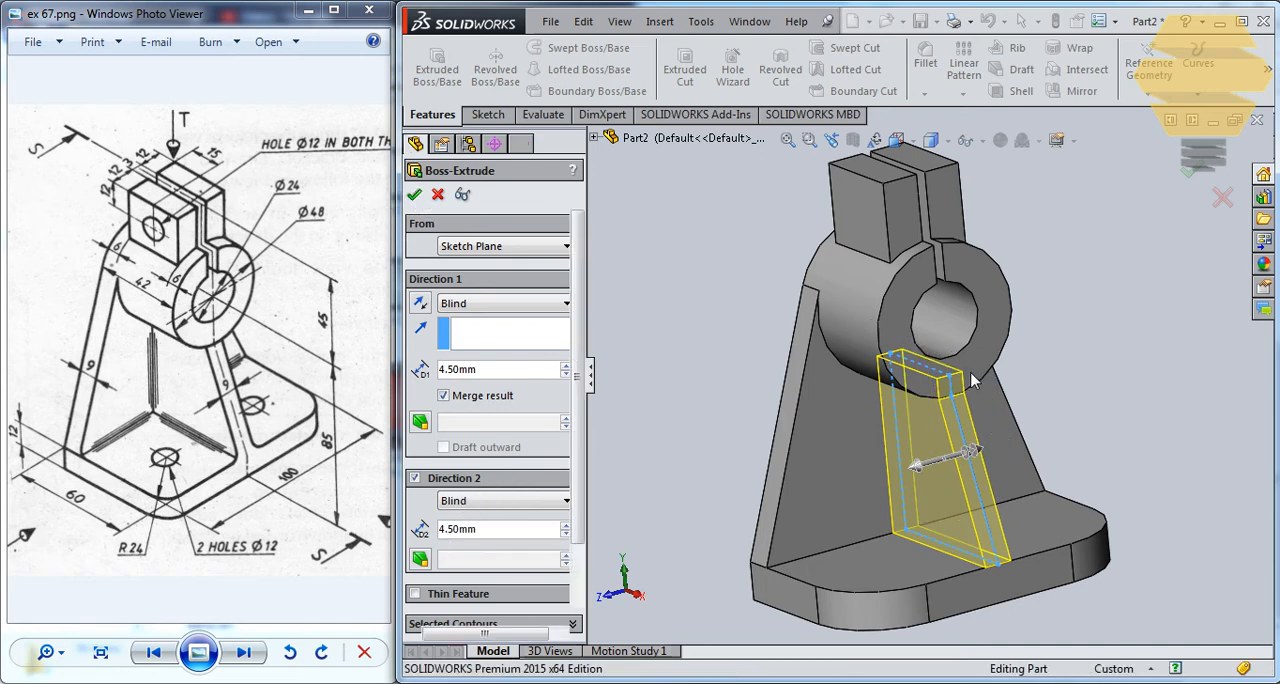
# Start a sketch on the base's upper face beside the rib and draw a circle about 10.8 mm in diameter near the rounded corner.
pyautogui.moveTo(983, 380)
pyautogui.mouseDown(button='middle')
pyautogui.moveTo(930, 300)
pyautogui.moveTo(794, 398)
pyautogui.moveTo(633, 416)
pyautogui.mouseUp(button='middle')
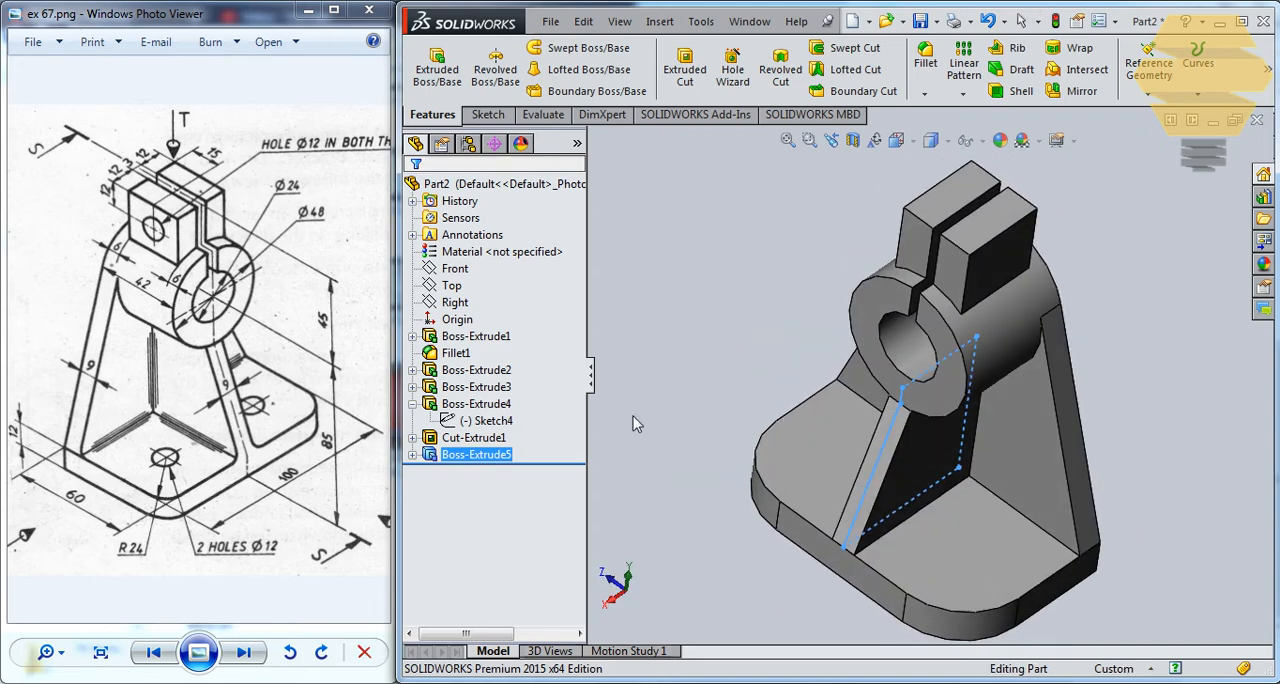
pyautogui.click(966, 531)
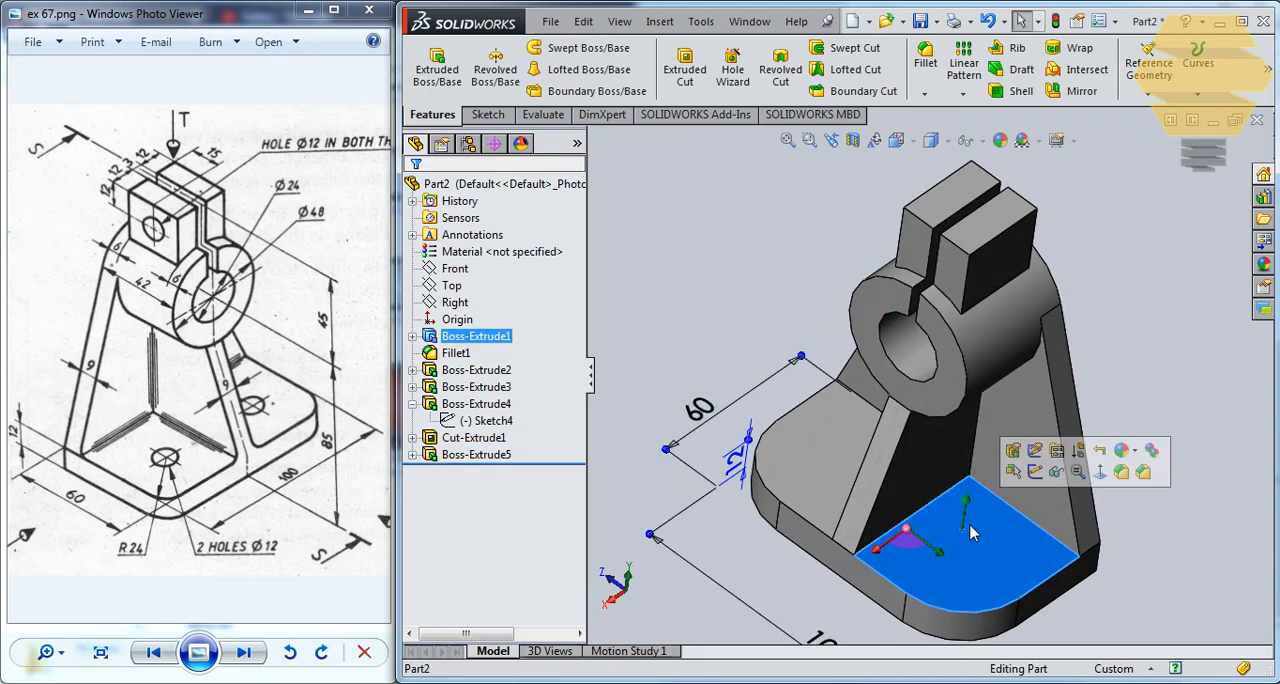
pyautogui.click(1035, 471)
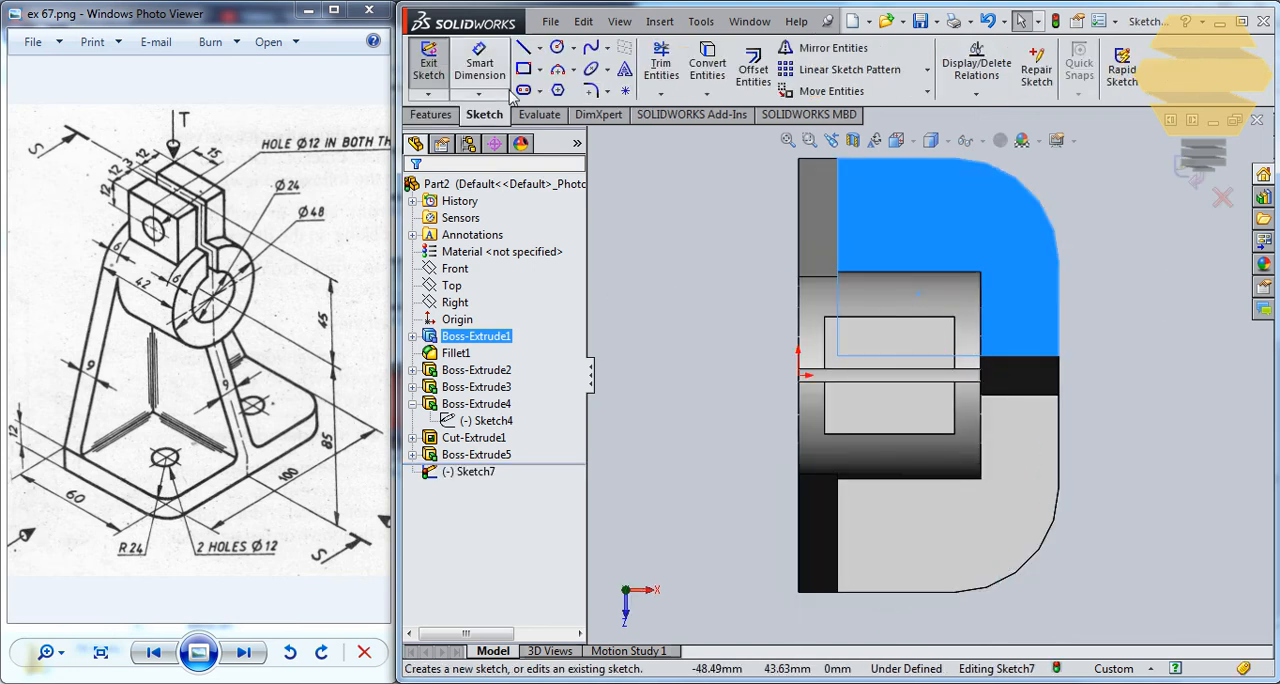
pyautogui.click(557, 47)
pyautogui.click(930, 221)
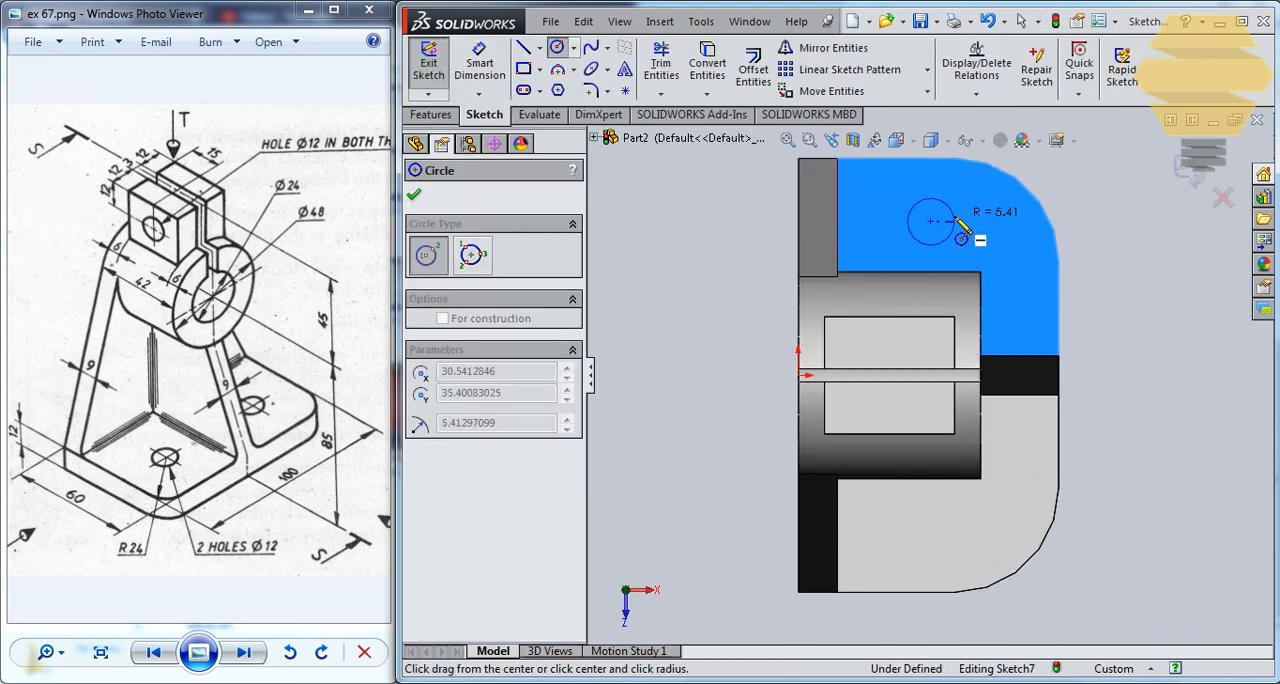
pyautogui.click(954, 221)
pyautogui.click(414, 195)
# Dimension the base hole circle's diameter as 12 mm.
pyautogui.click(480, 62)
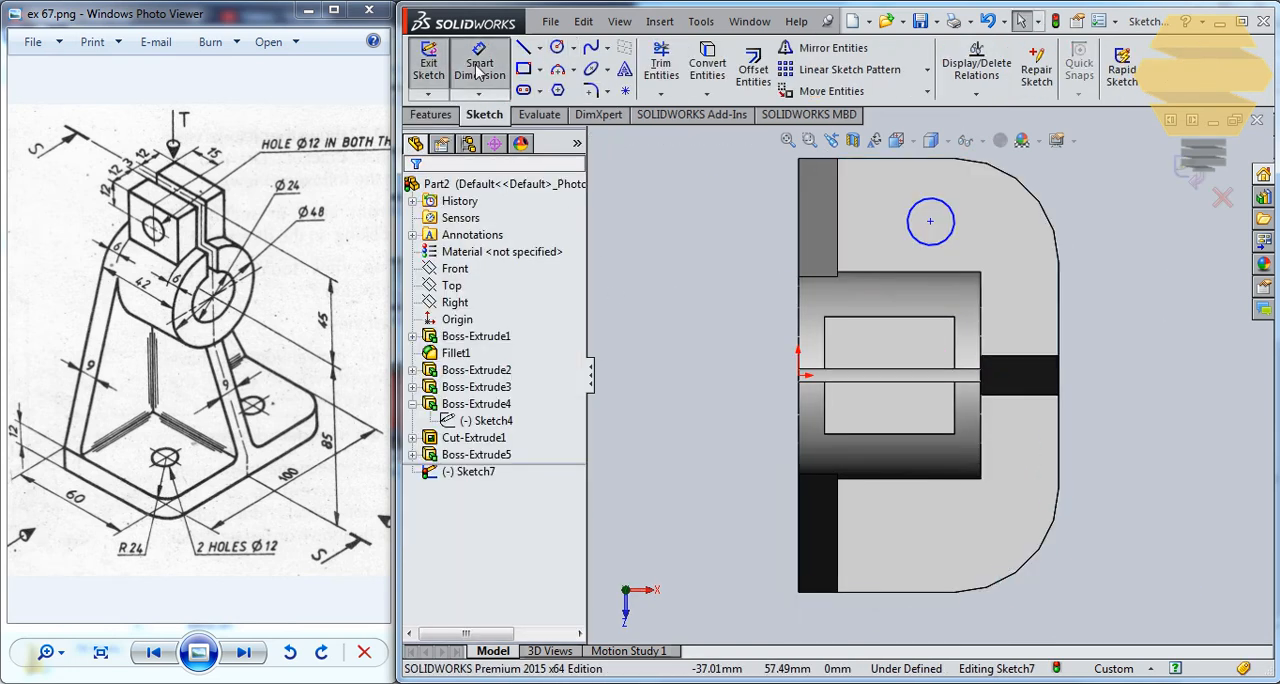
pyautogui.click(955, 225)
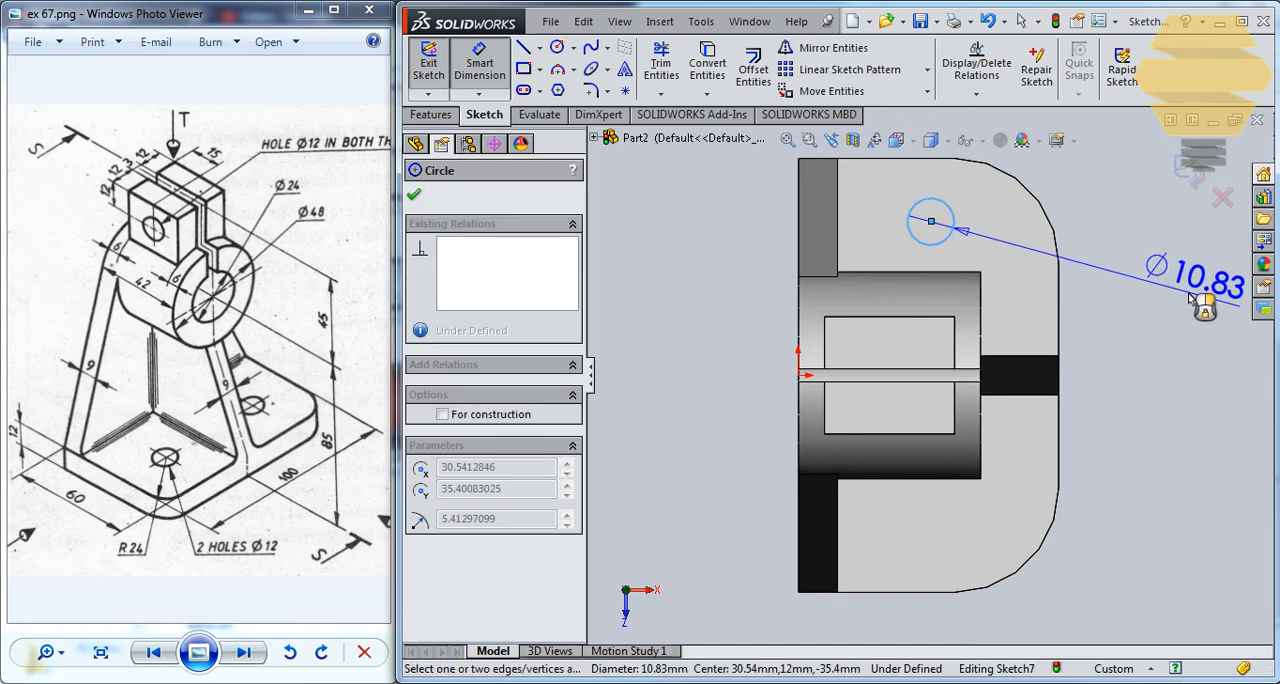
pyautogui.click(1195, 300)
pyautogui.write('12')
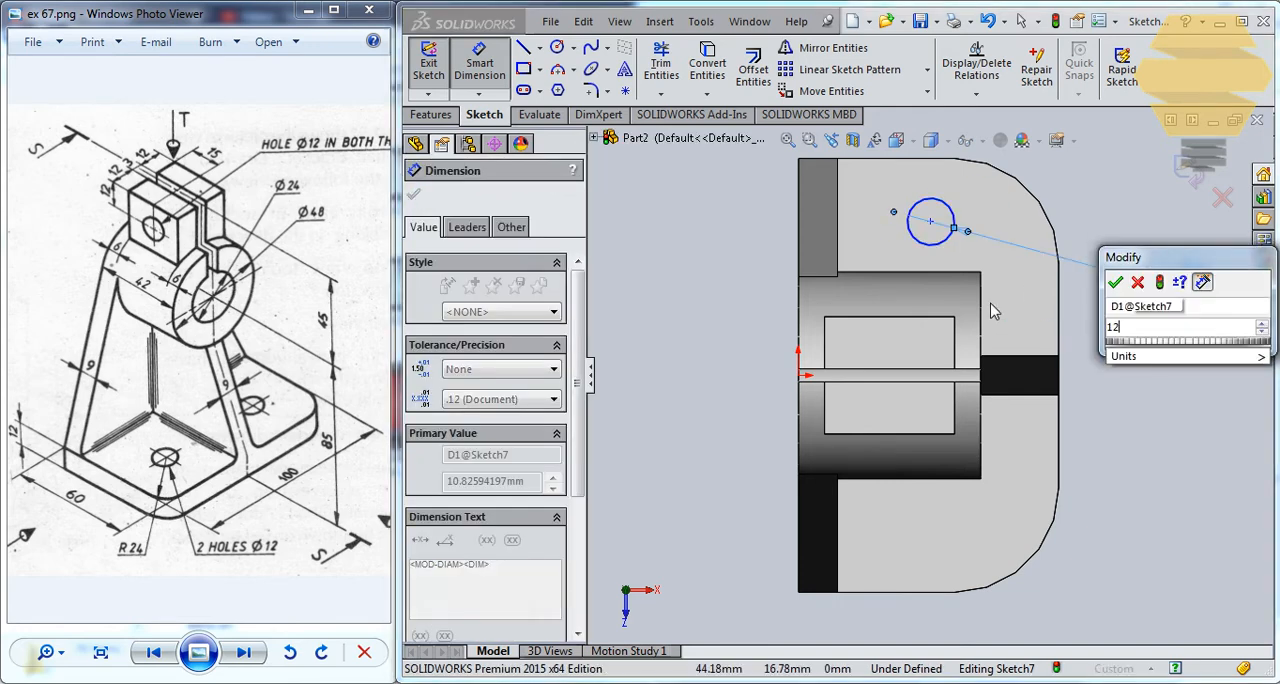
pyautogui.press('Return')
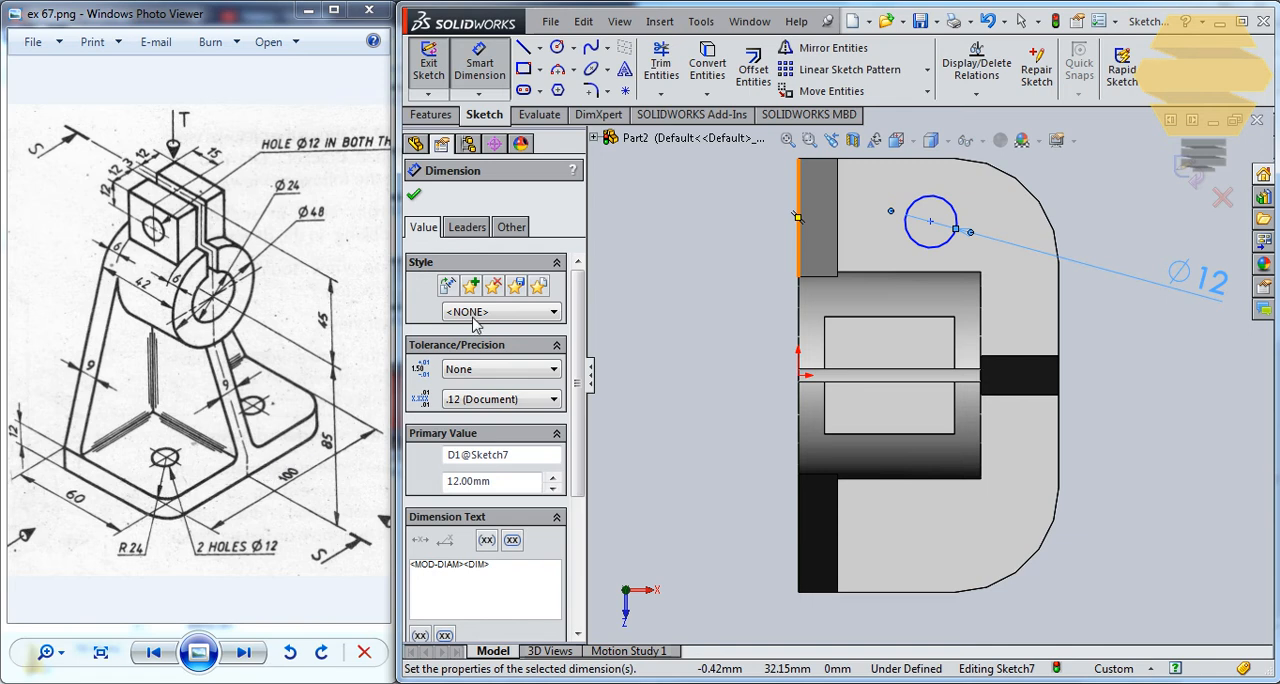
pyautogui.press('Escape')
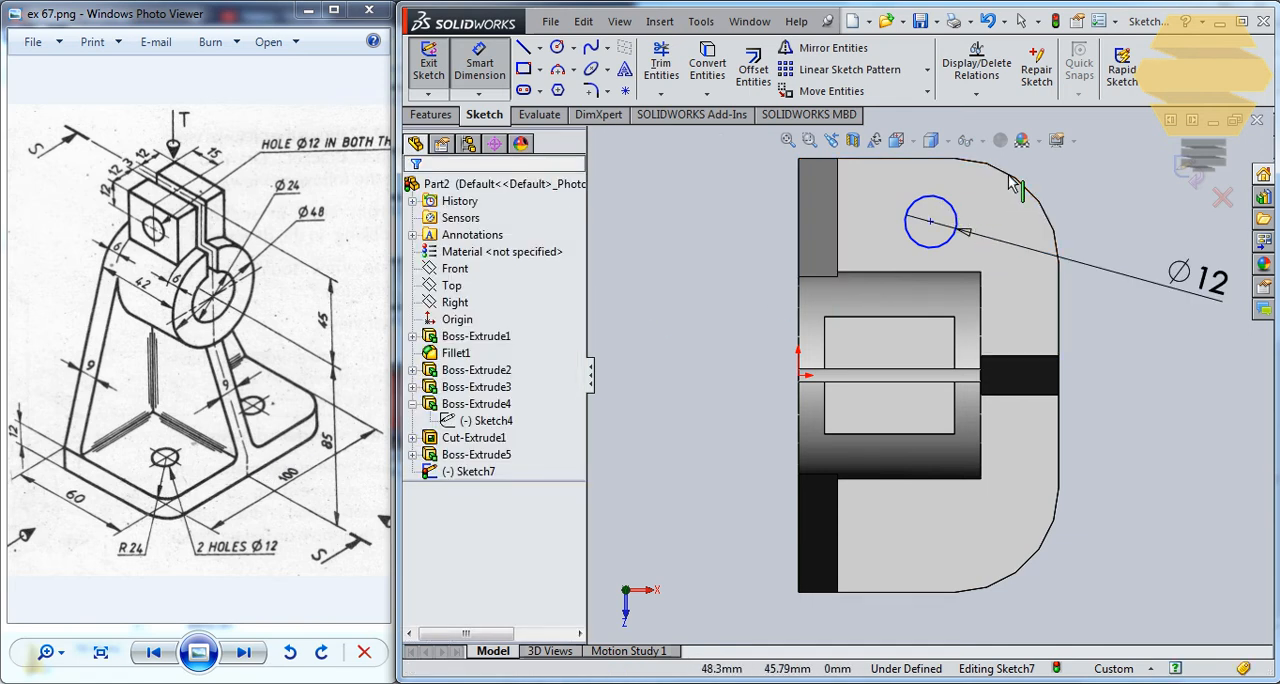
pyautogui.press('Escape')
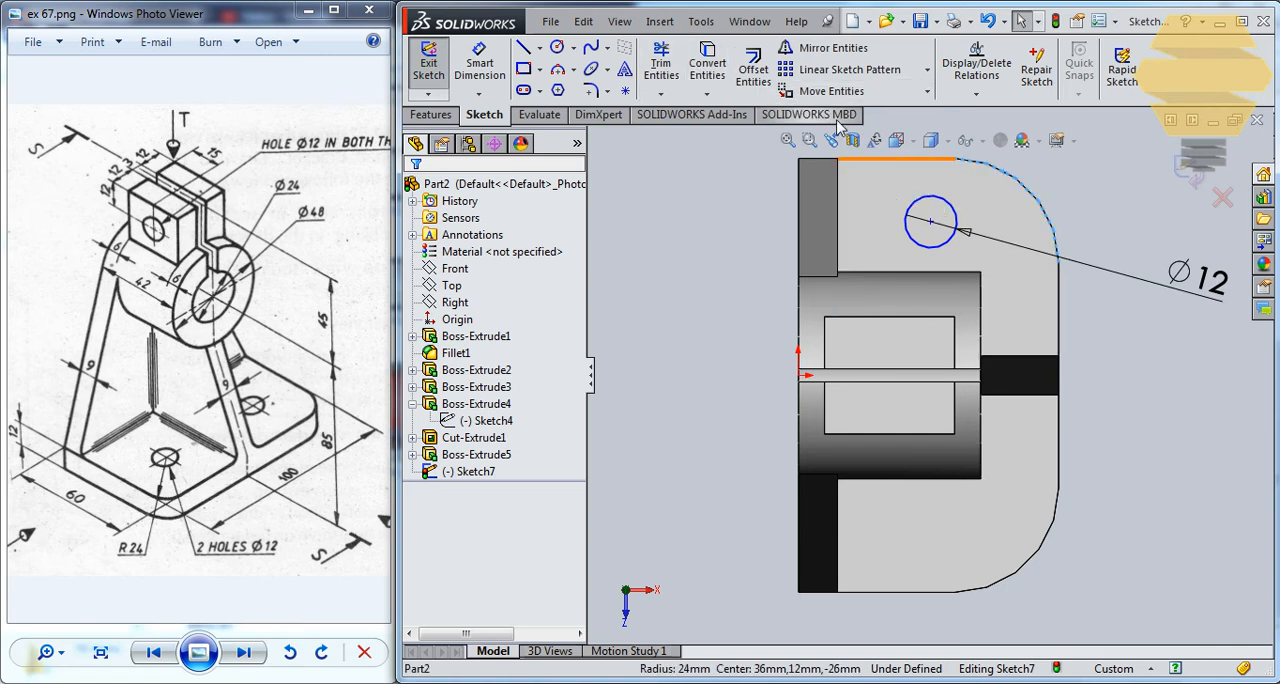
pyautogui.moveTo(1005, 231)
pyautogui.mouseDown()
pyautogui.moveTo(1023, 191)
pyautogui.moveTo(1034, 194)
pyautogui.moveTo(971, 229)
pyautogui.moveTo(956, 264)
pyautogui.mouseUp()
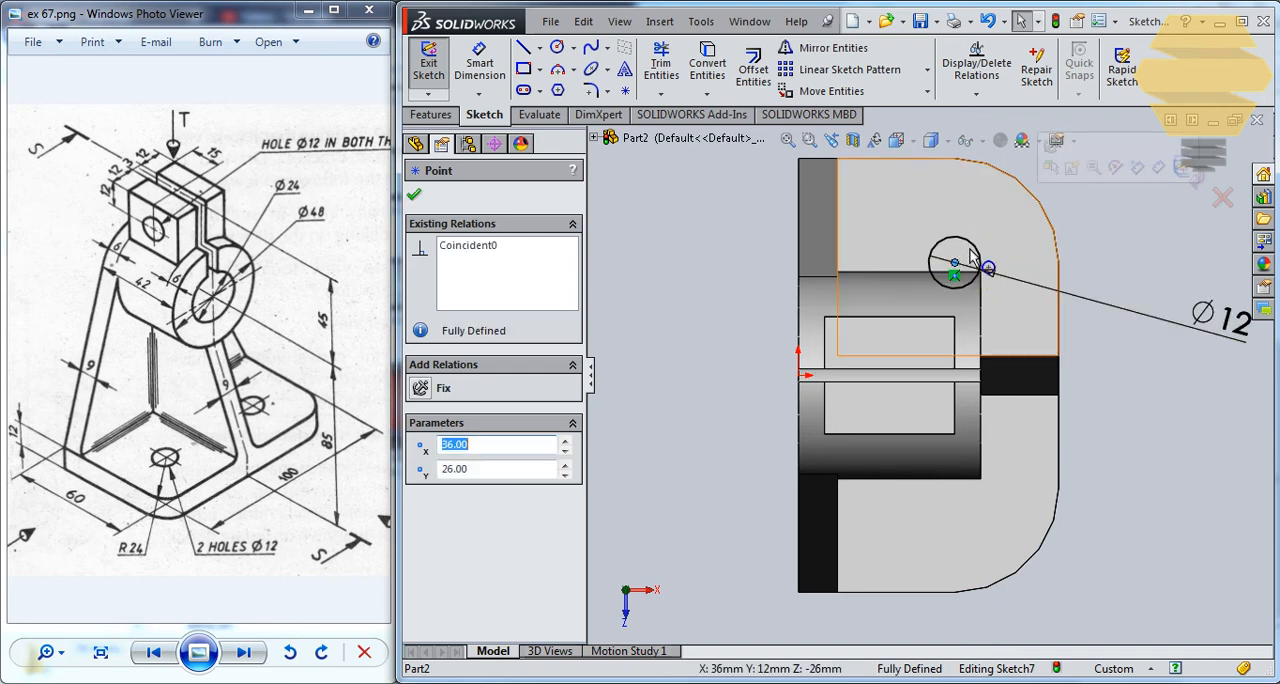
pyautogui.press('Escape')
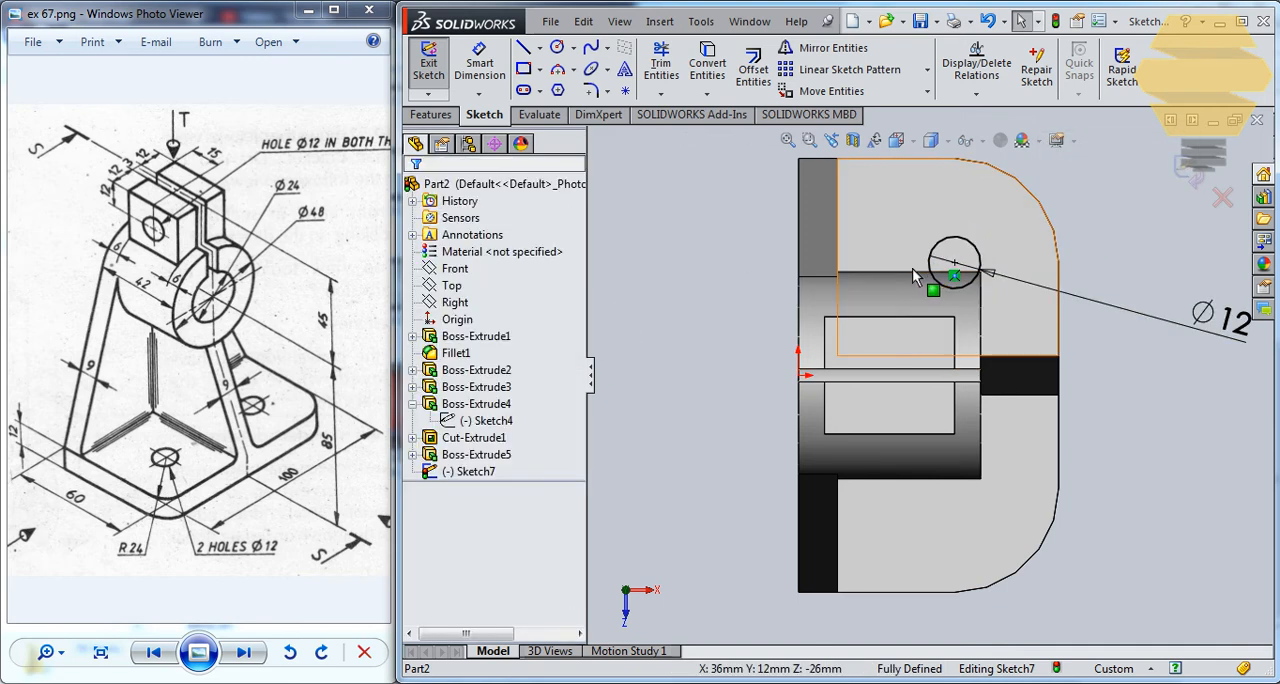
pyautogui.hotkey('ctrl', 'z')
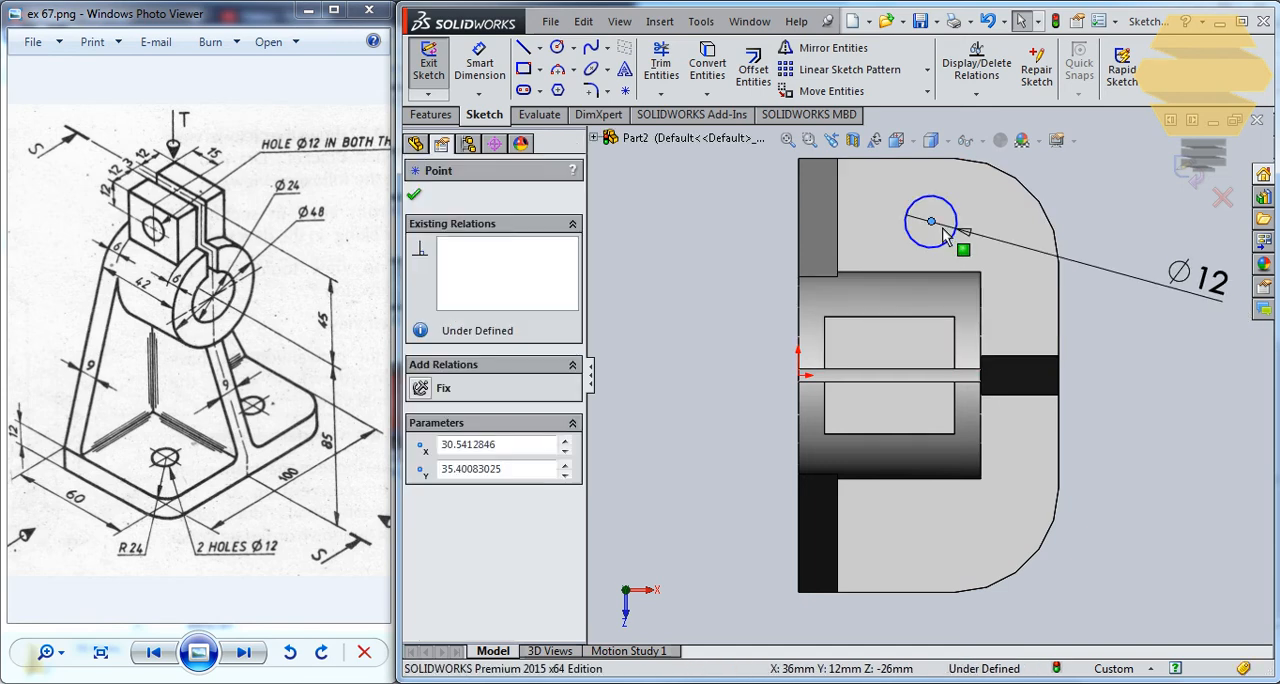
pyautogui.press('Escape')
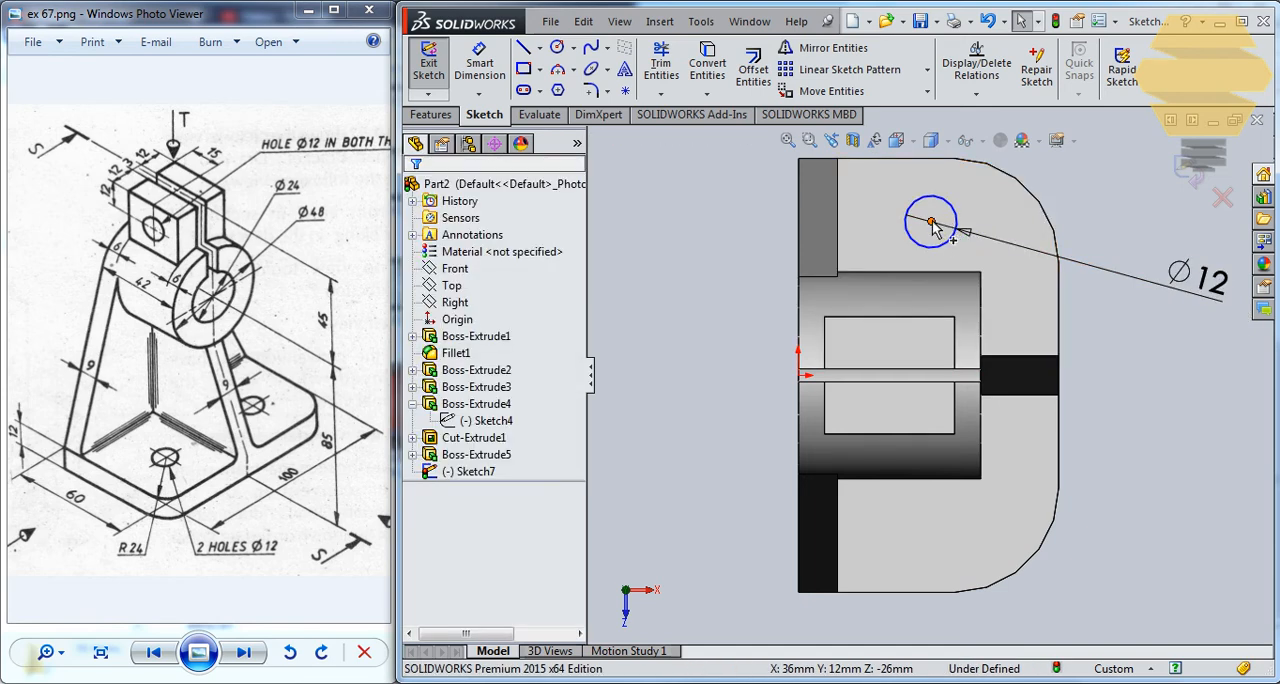
# Make the circle's center coincident with the rounded corner's arc center and draw a horizontal centerline from the origin past the base's edge.
pyautogui.moveTo(931, 226)
pyautogui.mouseDown()
pyautogui.moveTo(983, 222)
pyautogui.moveTo(994, 241)
pyautogui.moveTo(1023, 186)
pyautogui.moveTo(955, 262)
pyautogui.moveTo(992, 244)
pyautogui.mouseUp()
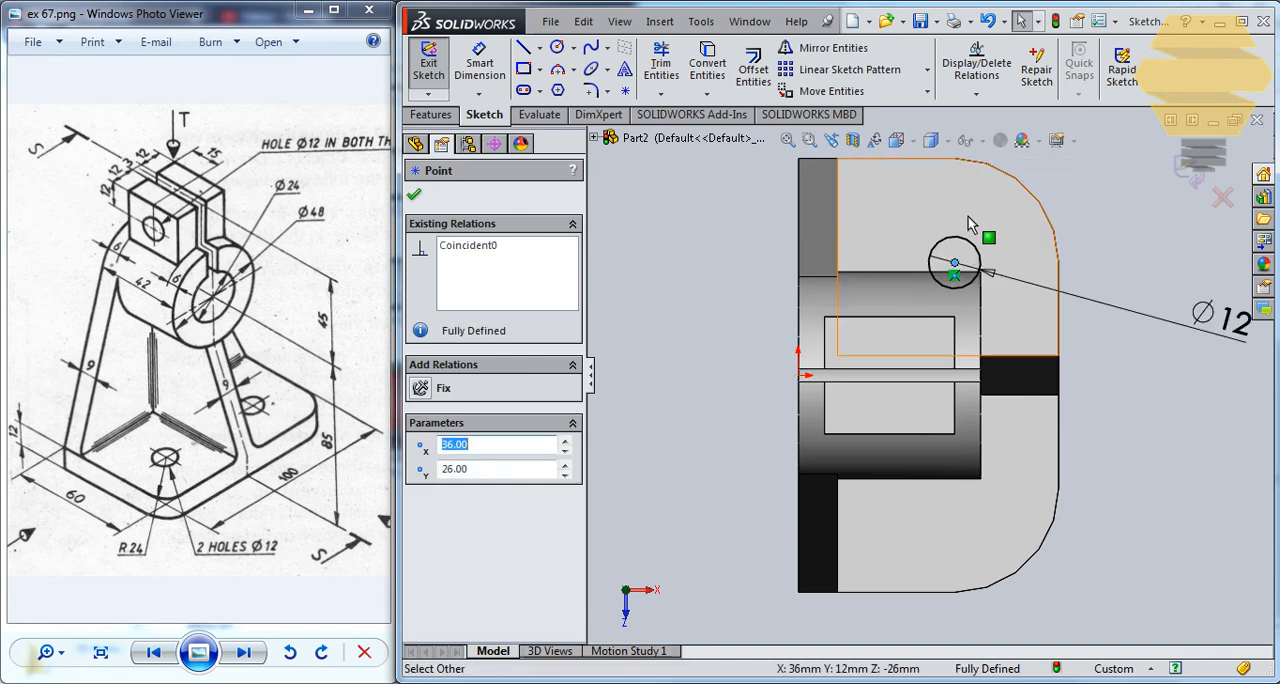
pyautogui.press('Escape')
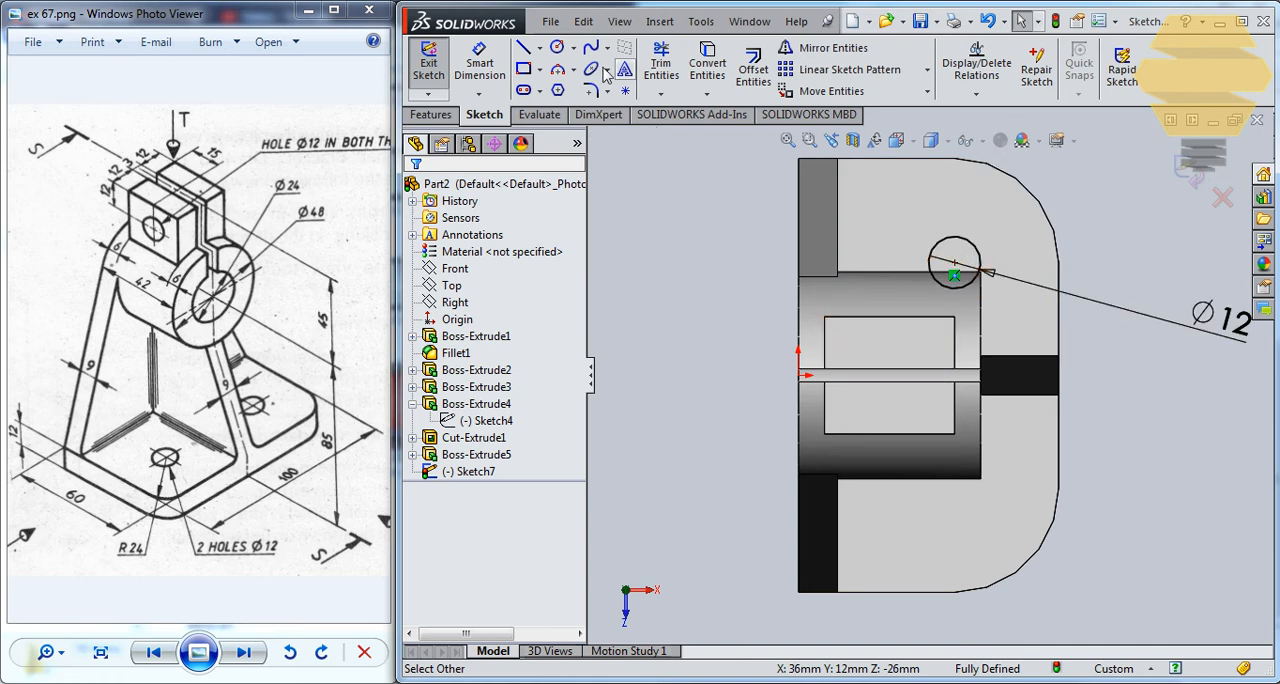
pyautogui.click(539, 47)
pyautogui.click(572, 88)
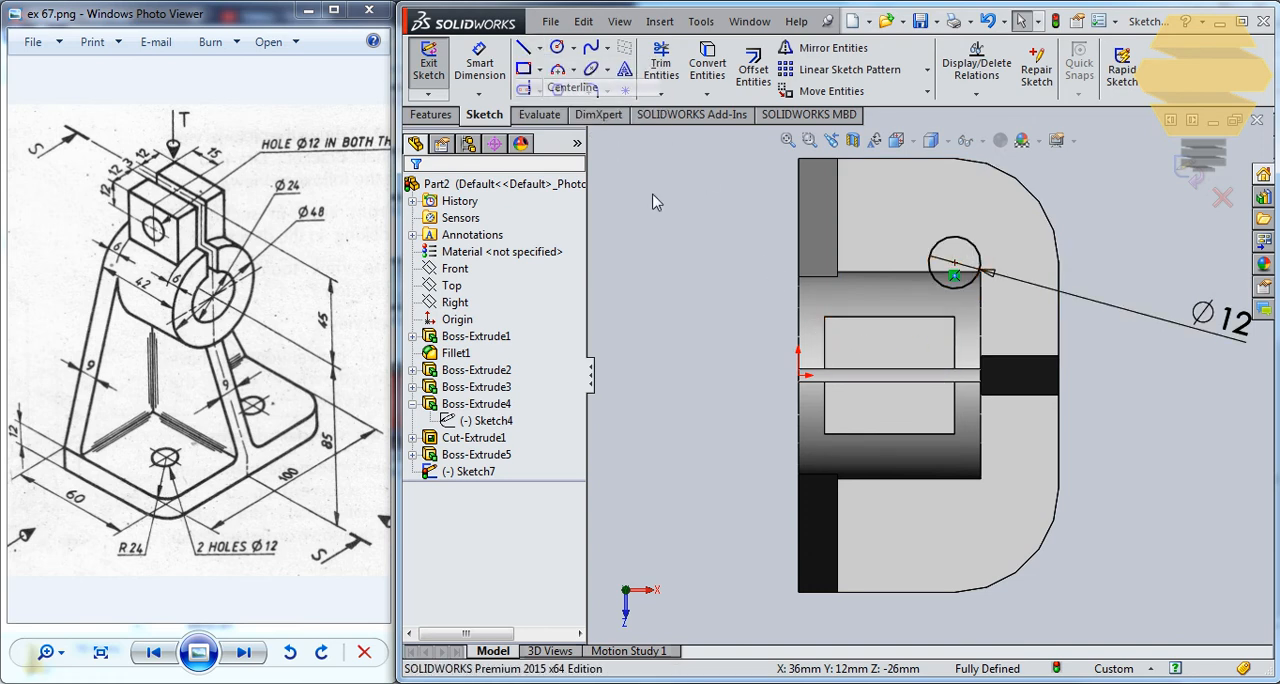
pyautogui.click(800, 375)
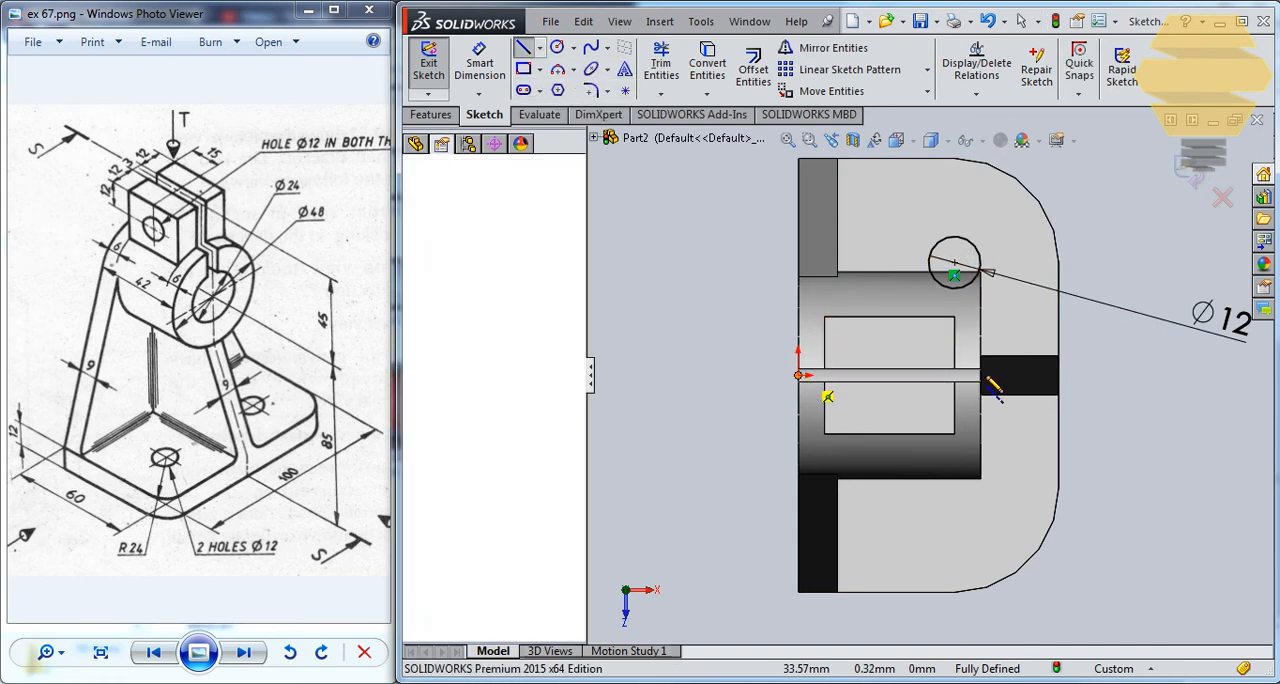
pyautogui.click(1115, 375)
pyautogui.press('Escape')
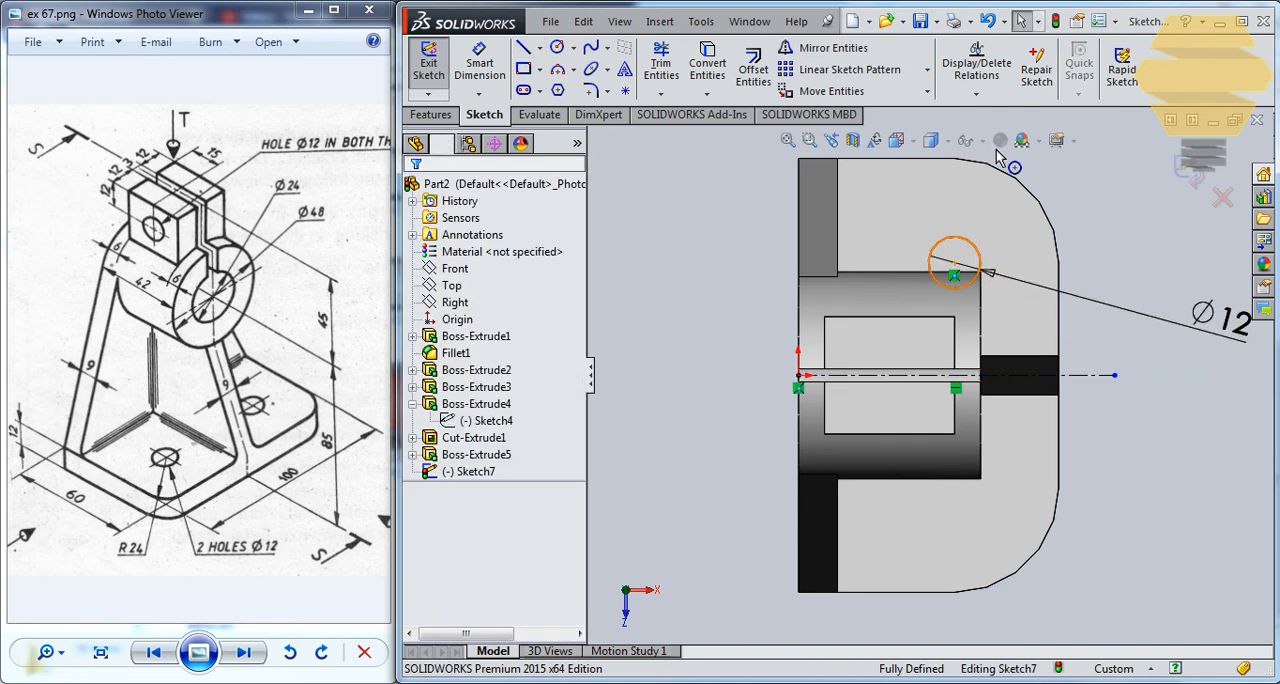
# Mirror the 12 mm circle about the horizontal centerline, keeping the original, and exit the sketch.
pyautogui.click(982, 262)
pyautogui.click(830, 48)
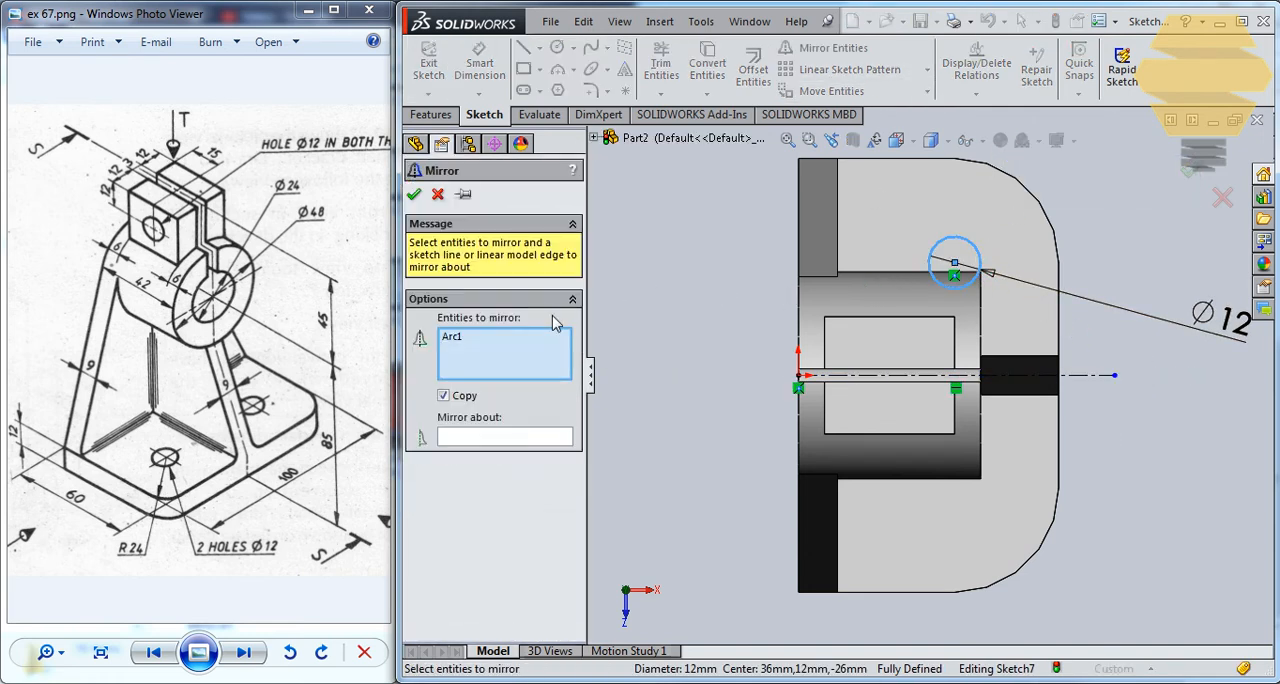
pyautogui.click(540, 437)
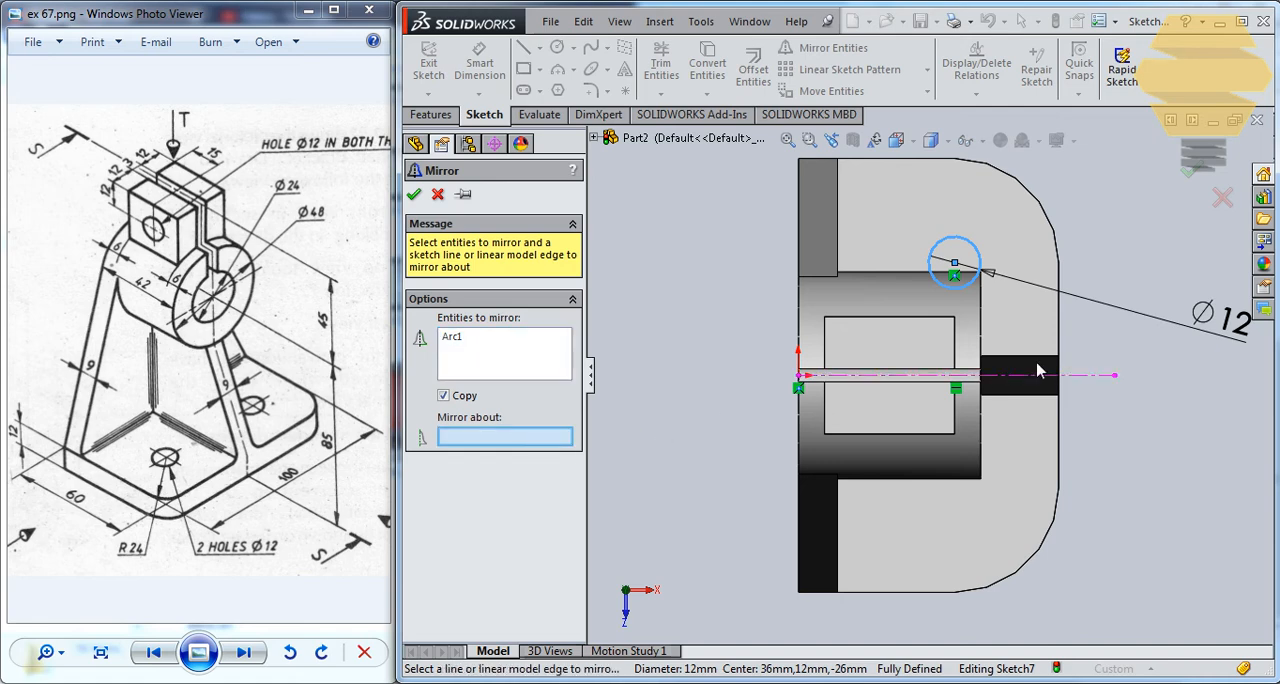
pyautogui.click(1089, 377)
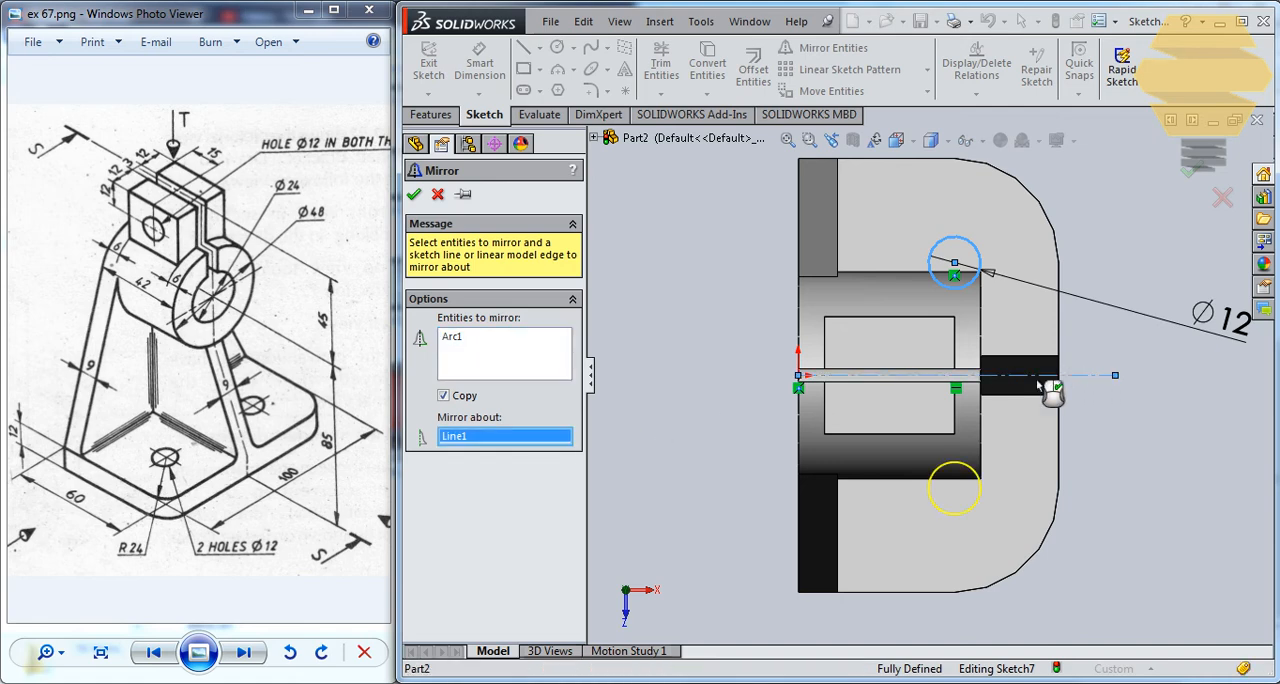
pyautogui.click(414, 195)
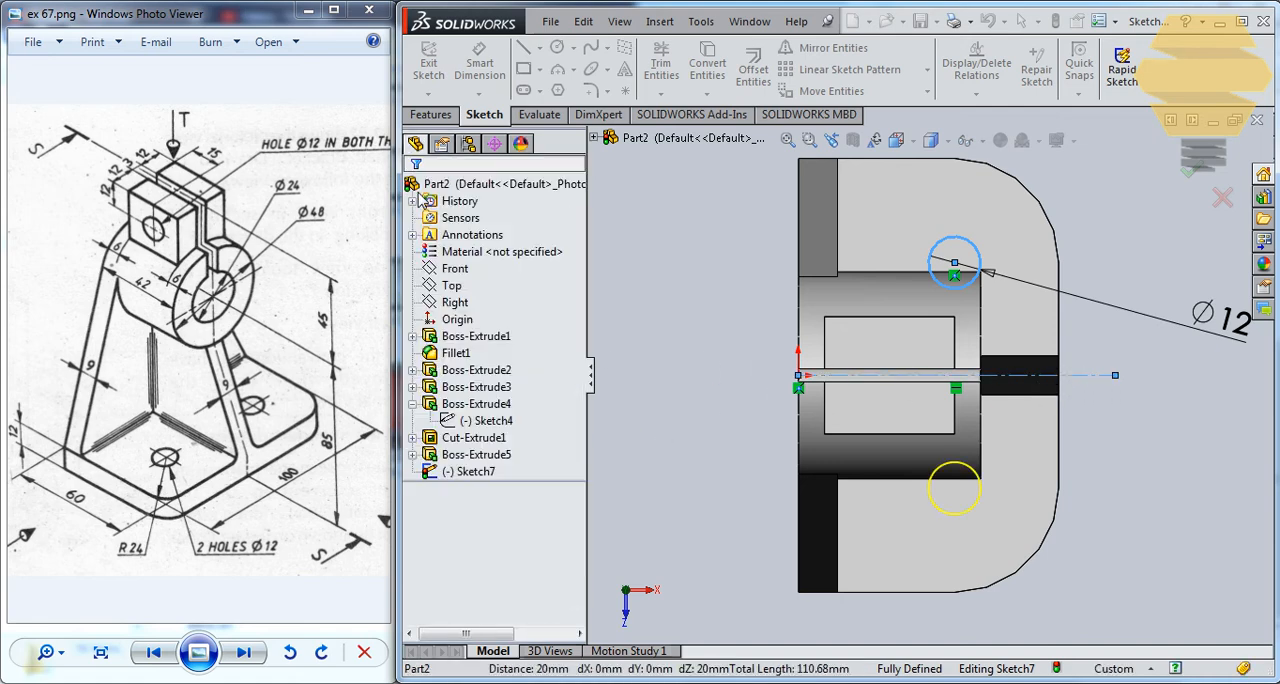
pyautogui.click(1189, 180)
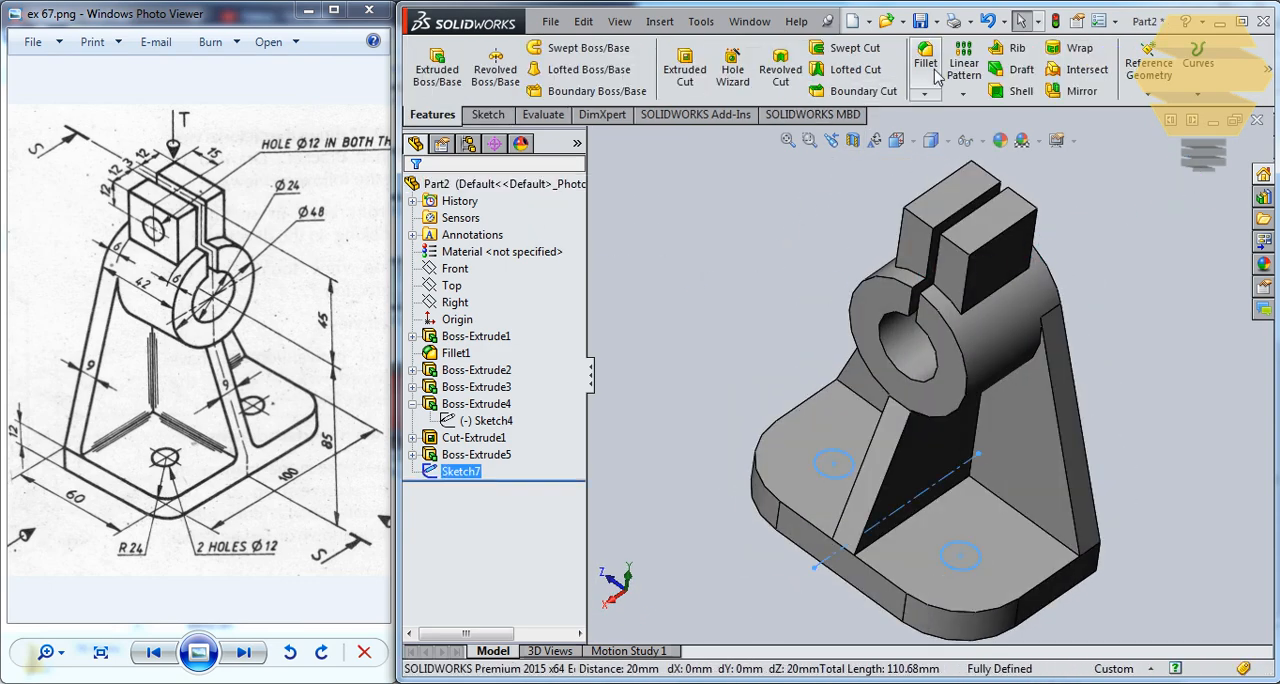
# Cut the two mounting holes through the base with an Extruded Cut set to Up To Next.
pyautogui.click(685, 77)
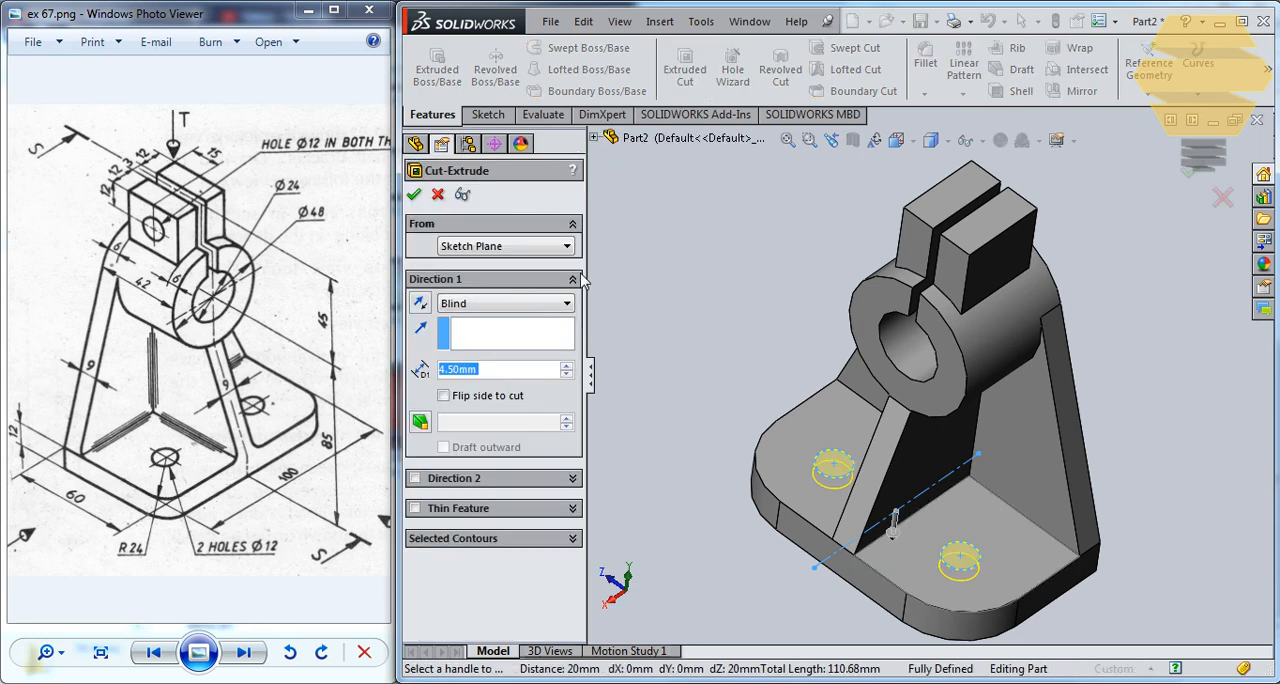
pyautogui.click(480, 304)
pyautogui.click(465, 363)
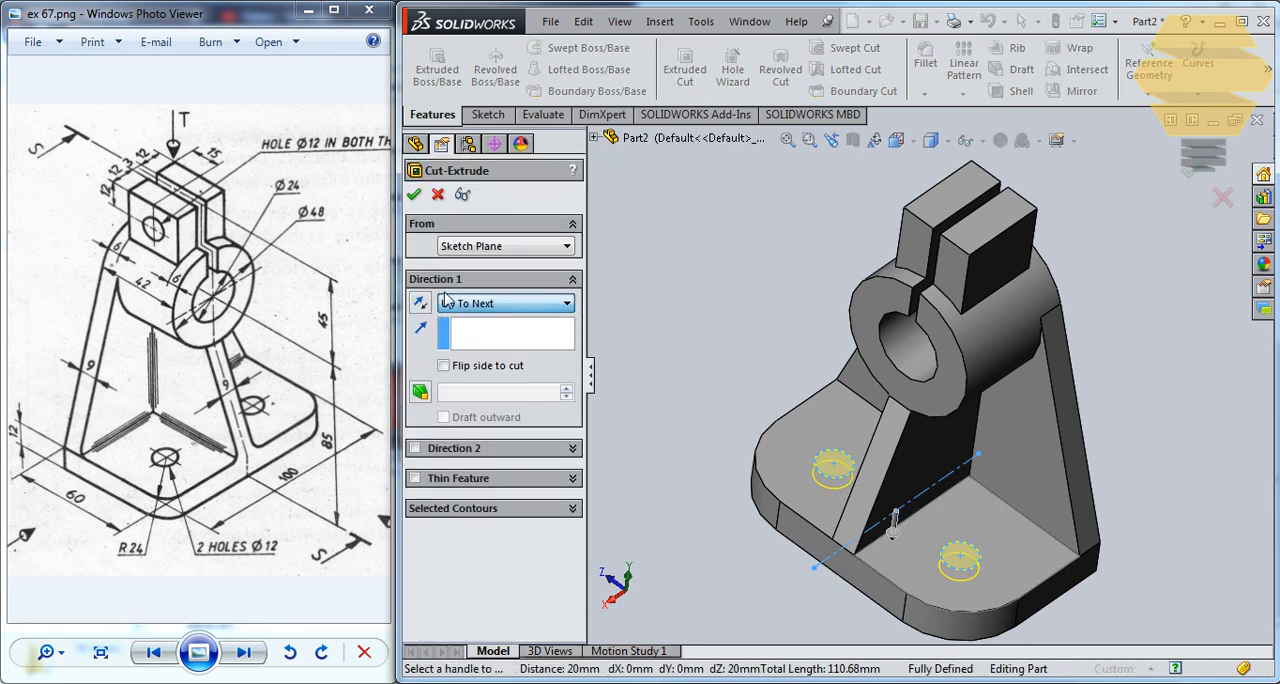
pyautogui.click(414, 196)
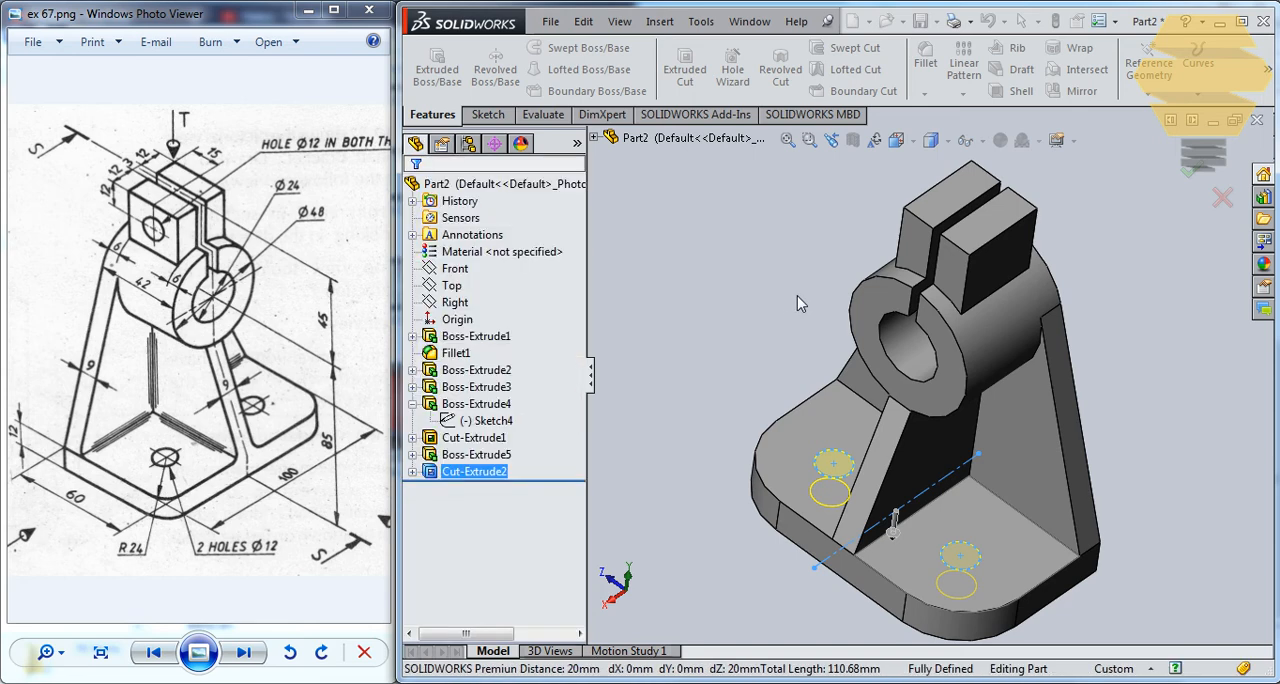